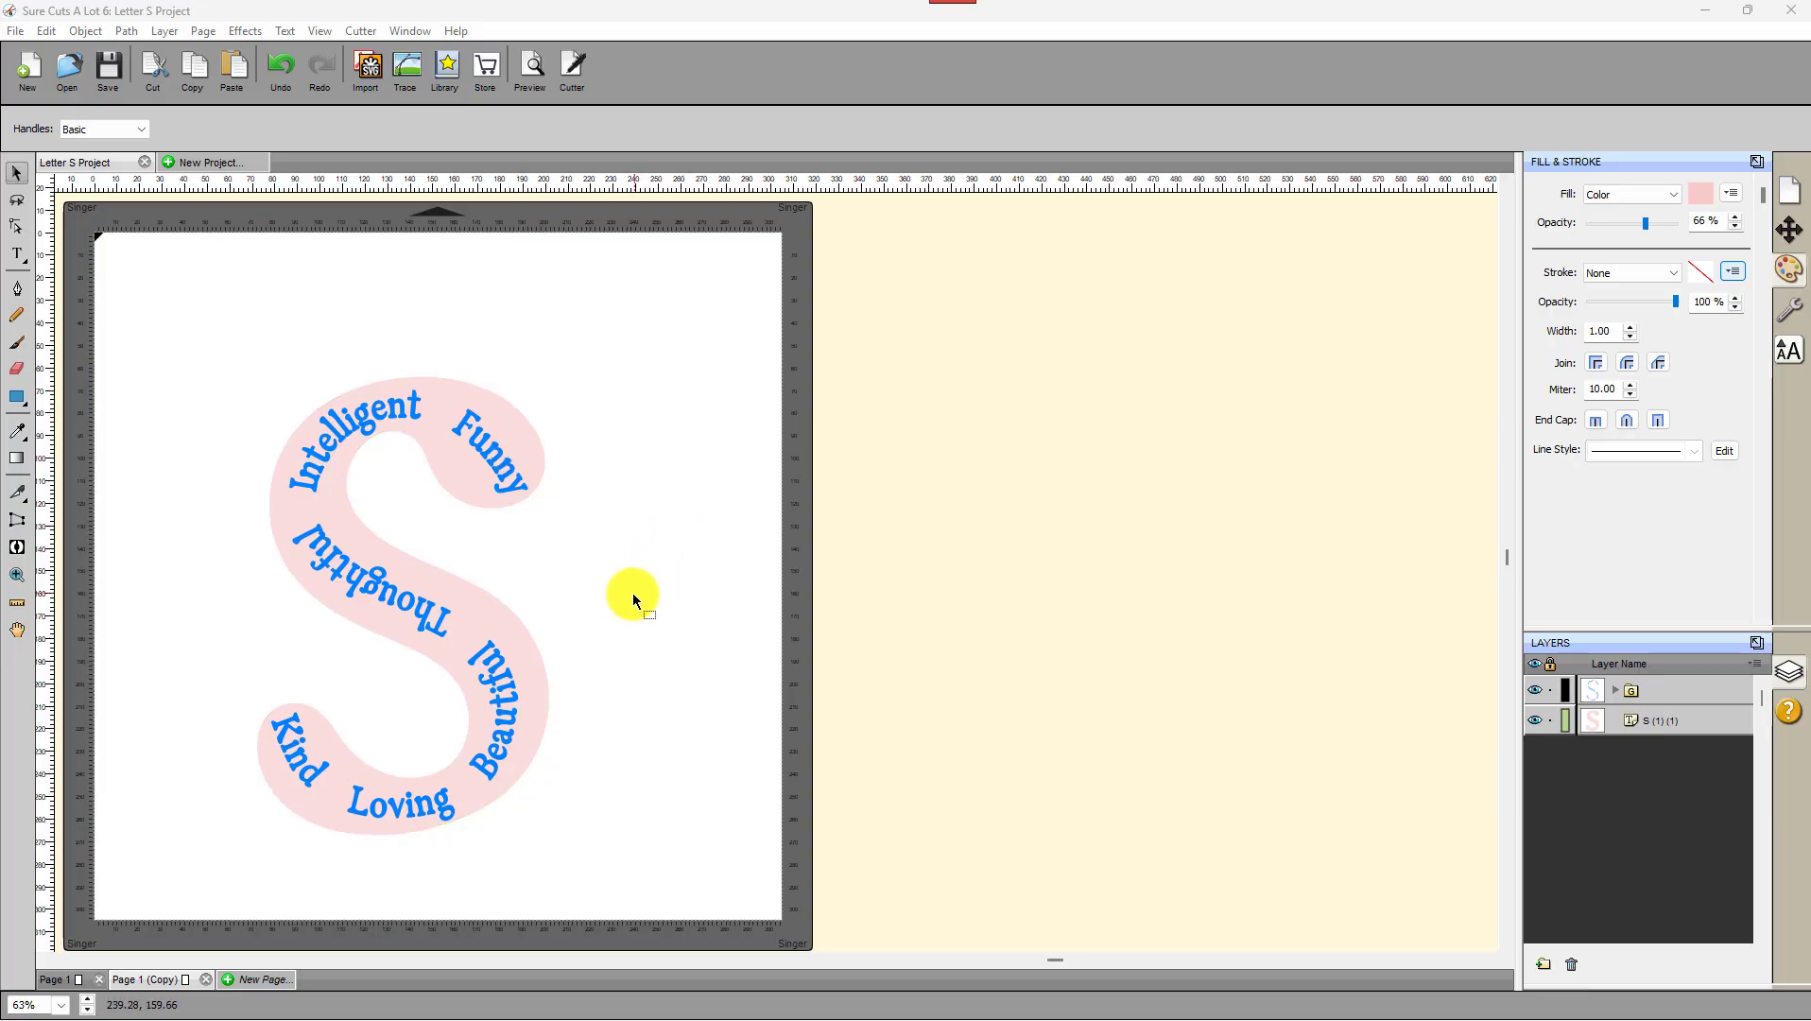
Step: Switch to Page 1, compare it with Page 1 (Copy), and reposition the pink letter S near the centre of the mat
click(52, 980)
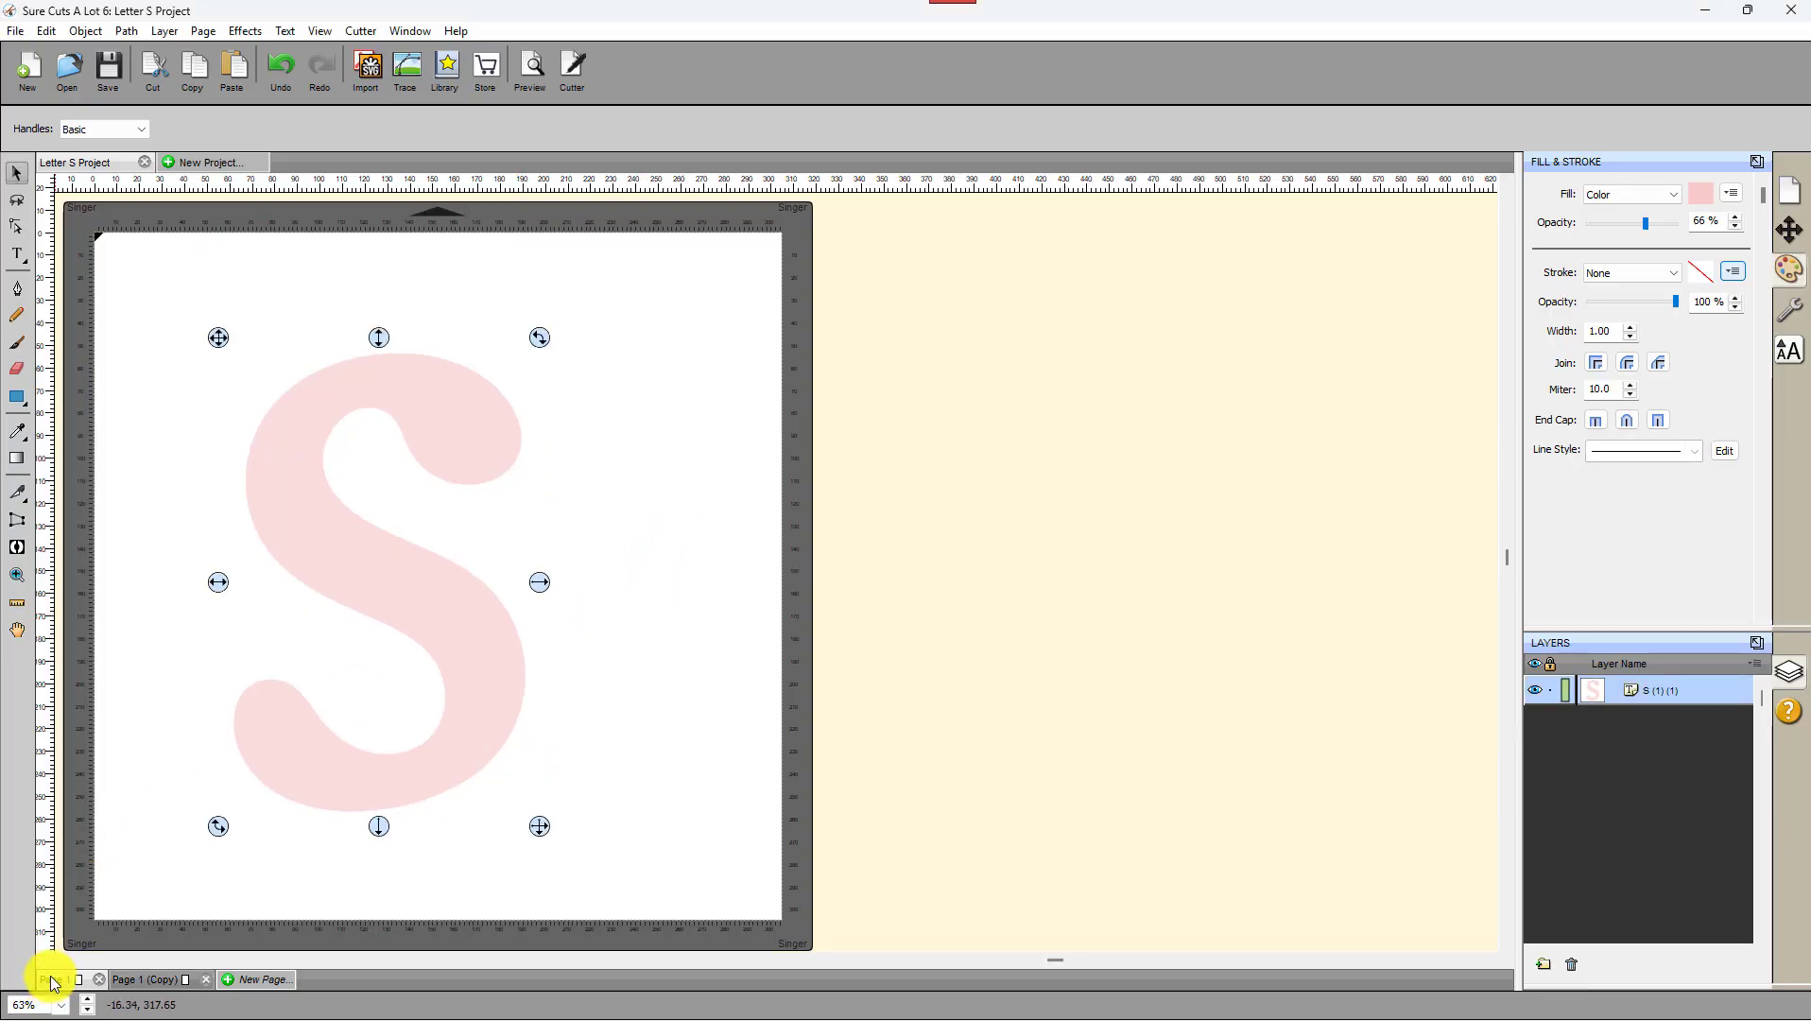
drag(432, 624, 461, 602)
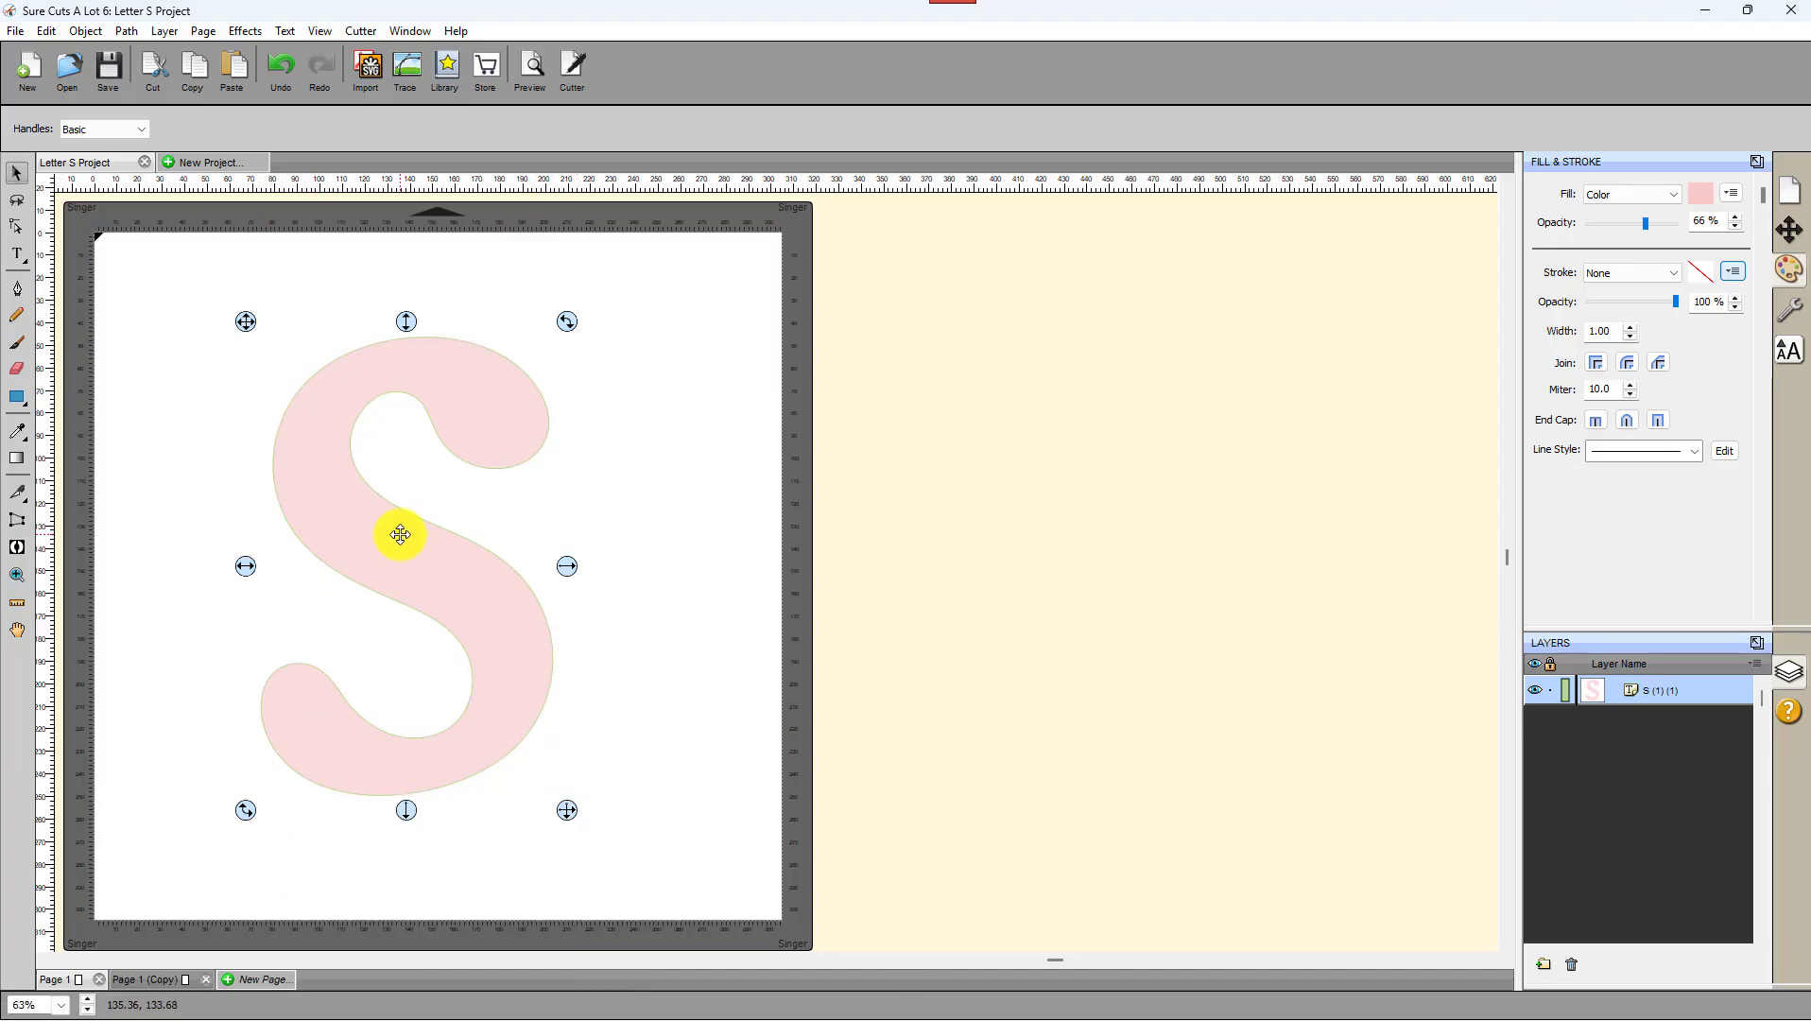
drag(396, 535, 443, 573)
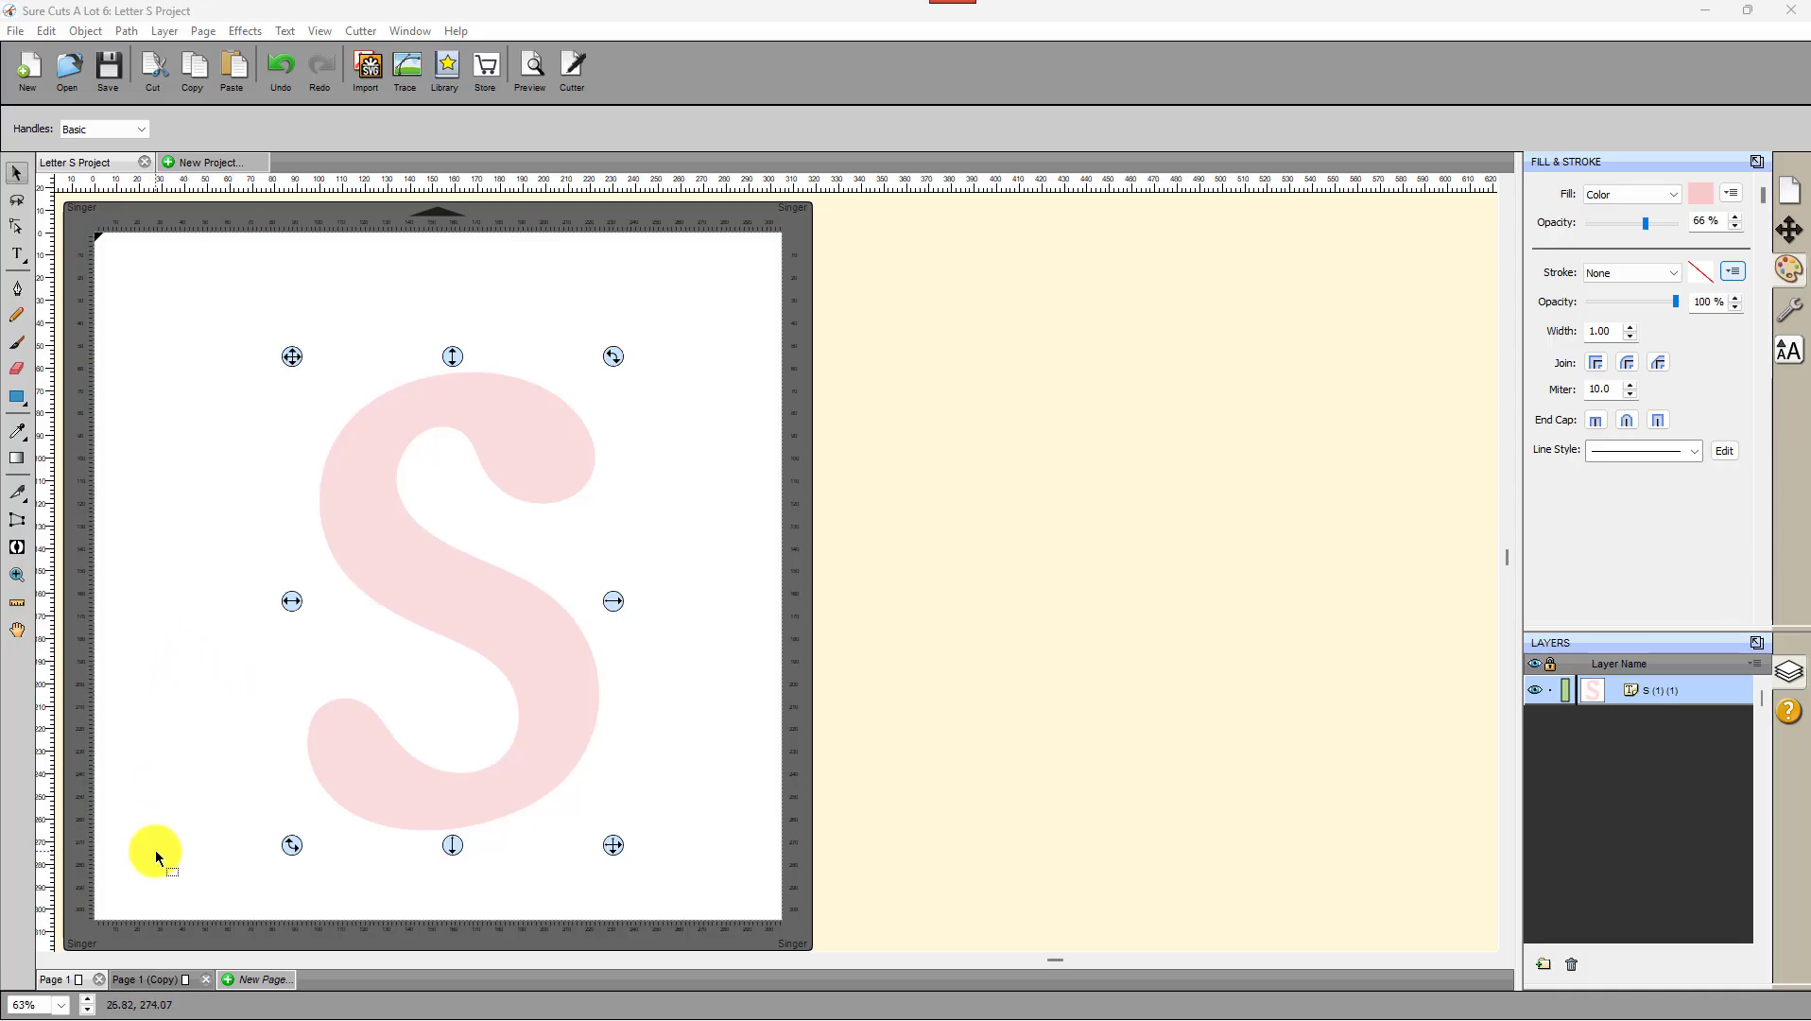
click(122, 989)
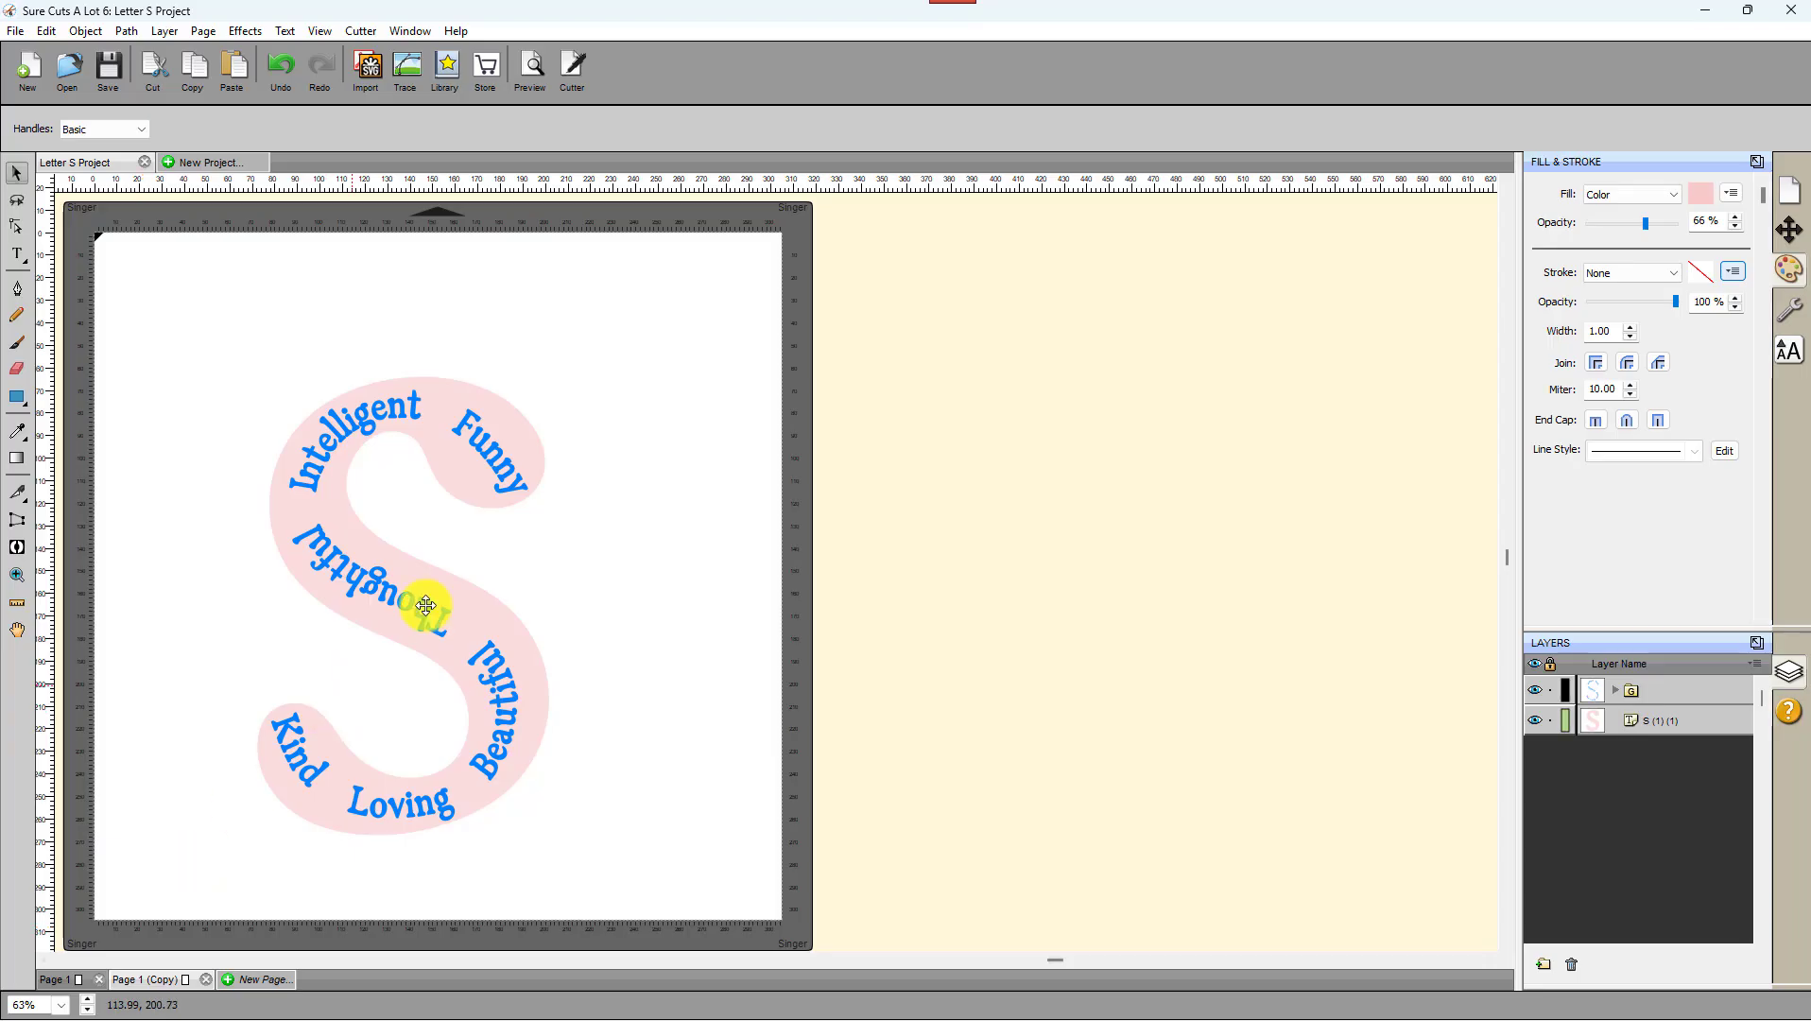
click(49, 979)
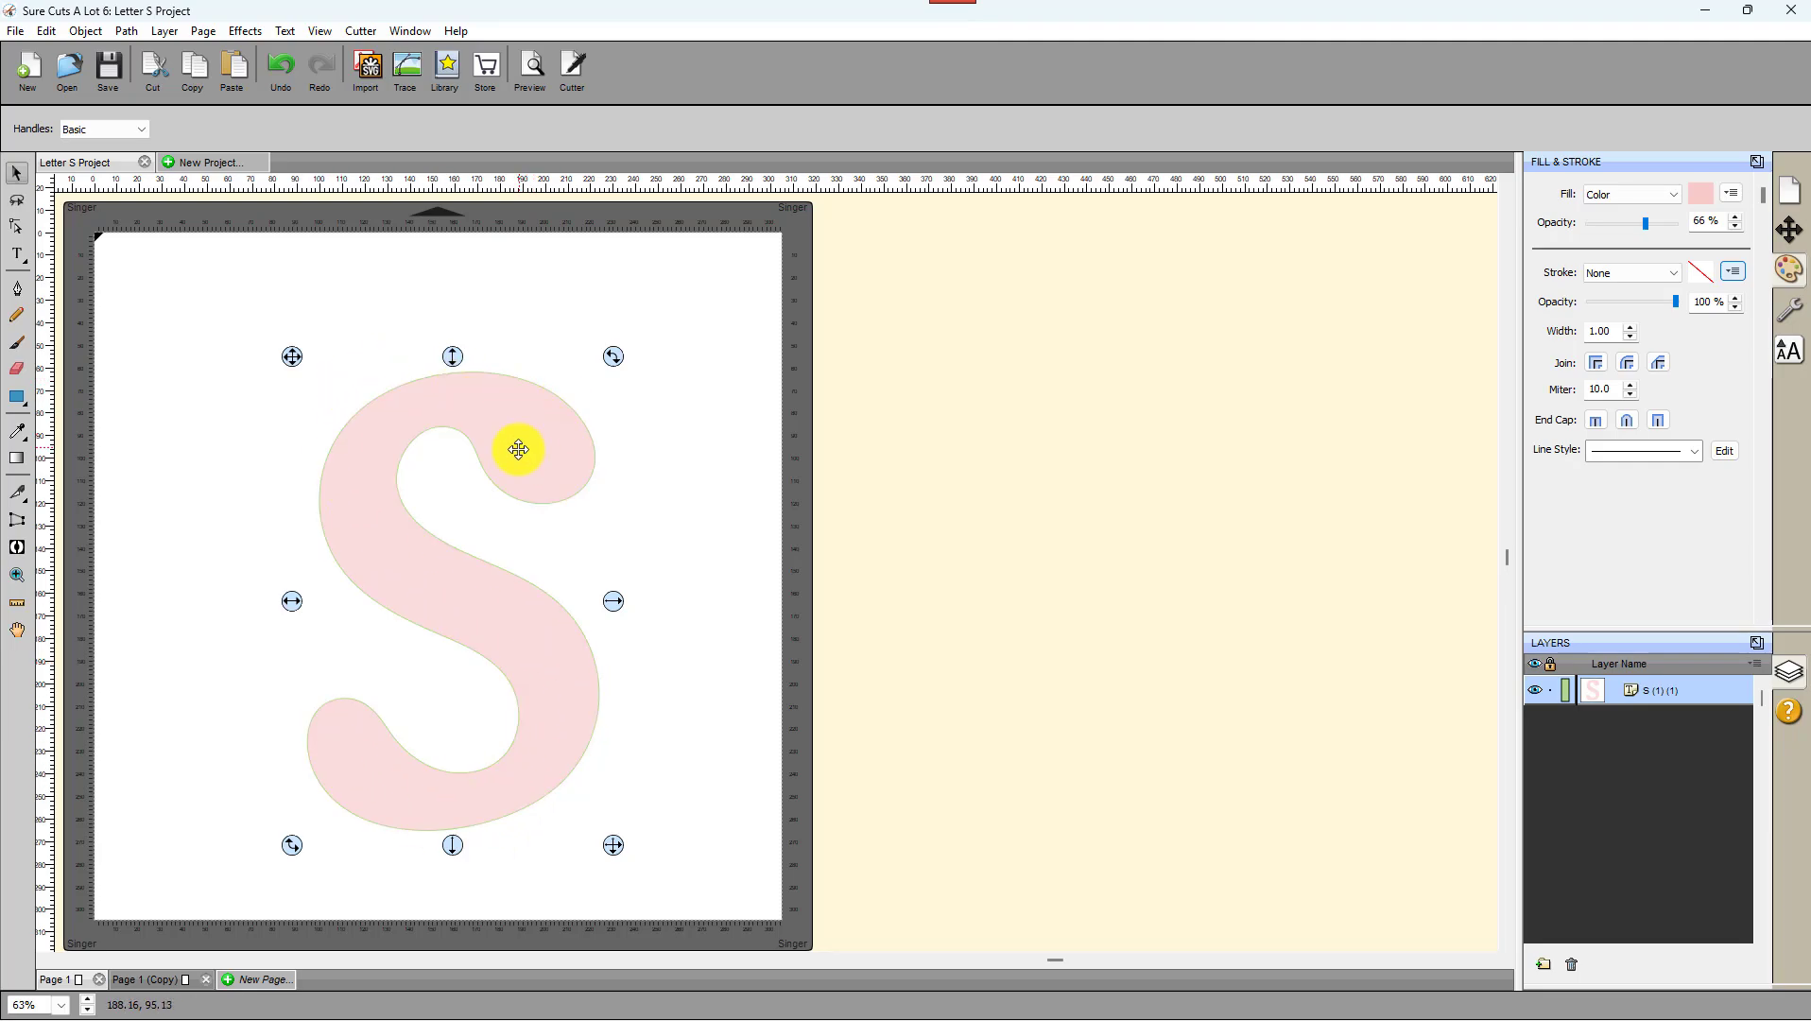
drag(449, 605, 437, 579)
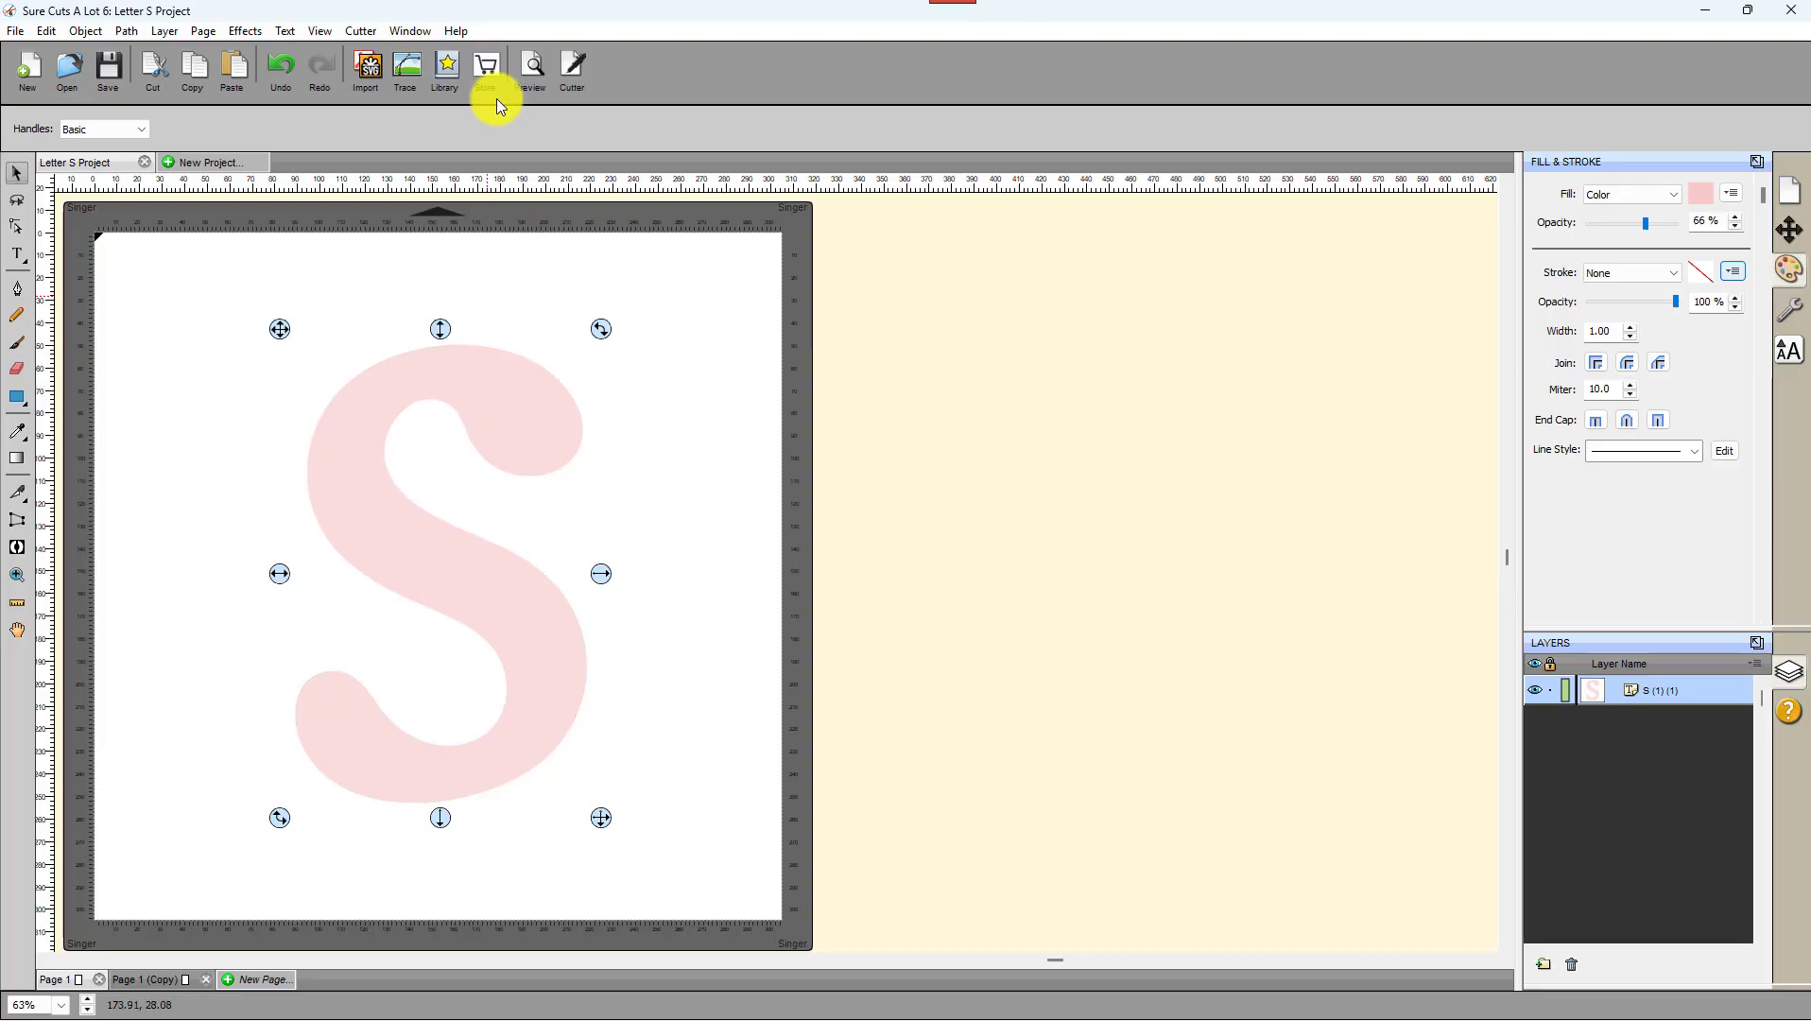
Step: Start a Shadow Layer effect on the letter S with type Shadow and the inset shadow option enabled
click(249, 31)
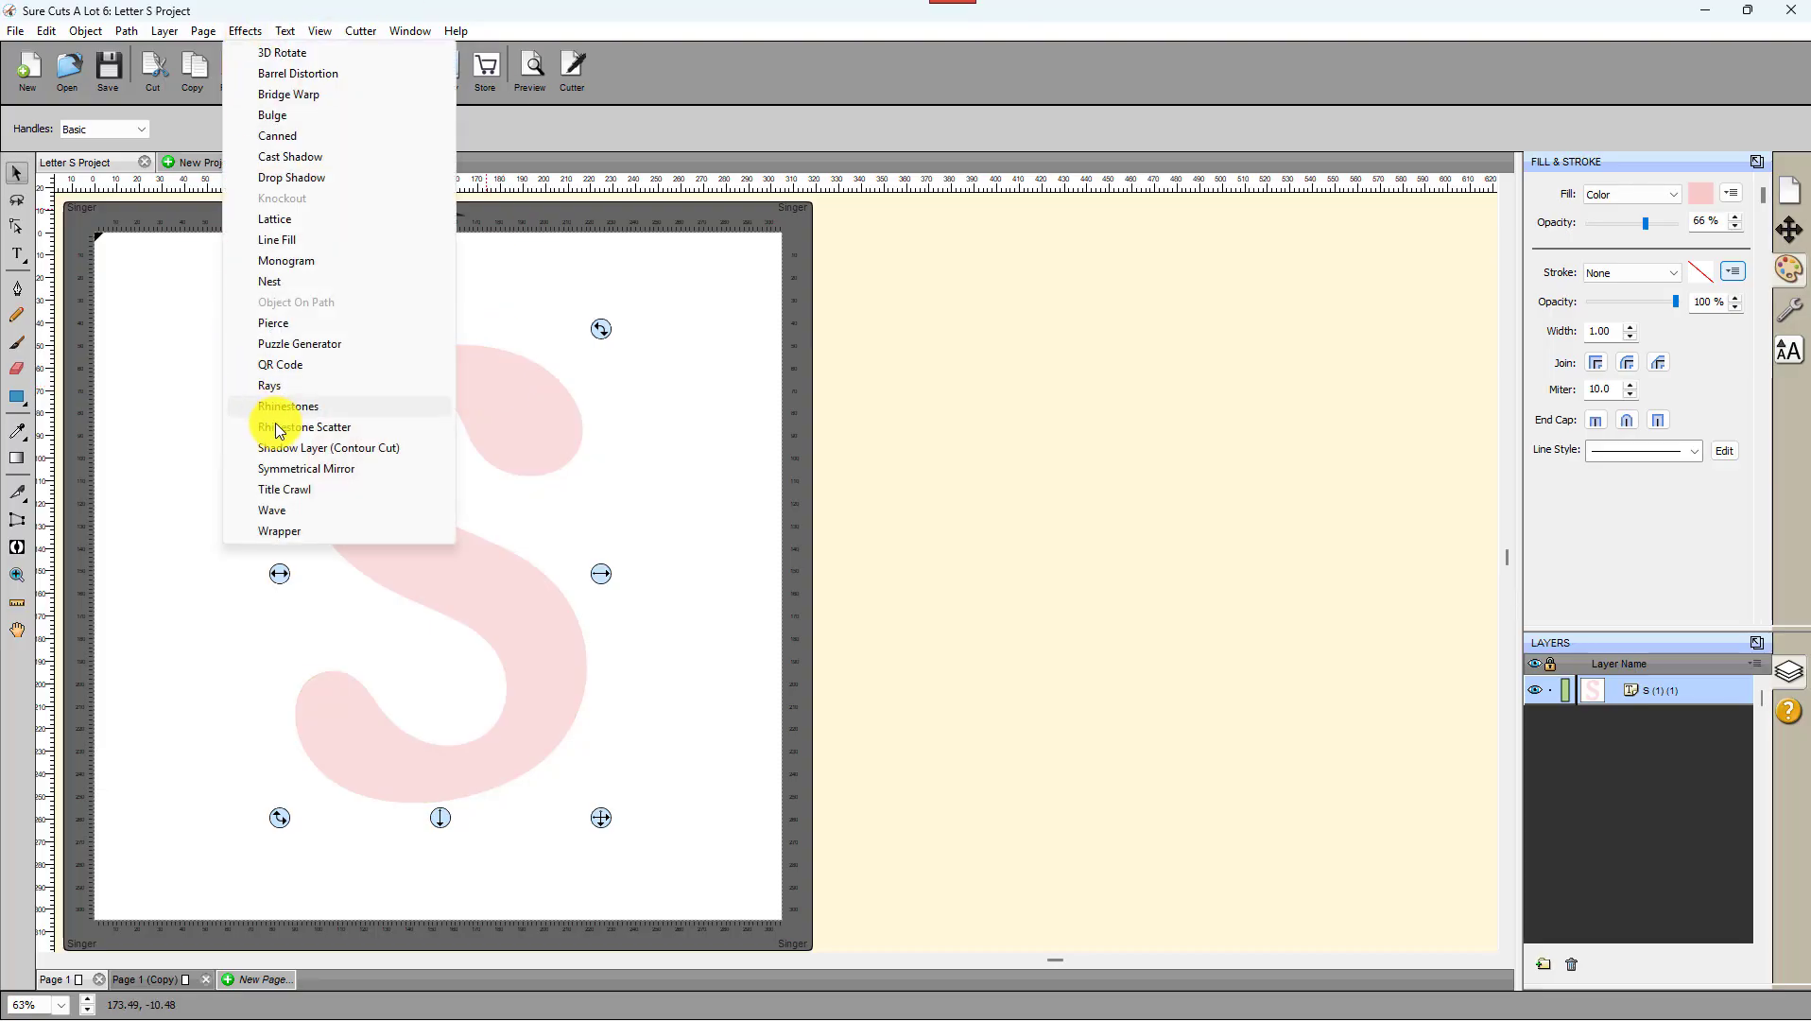
click(302, 450)
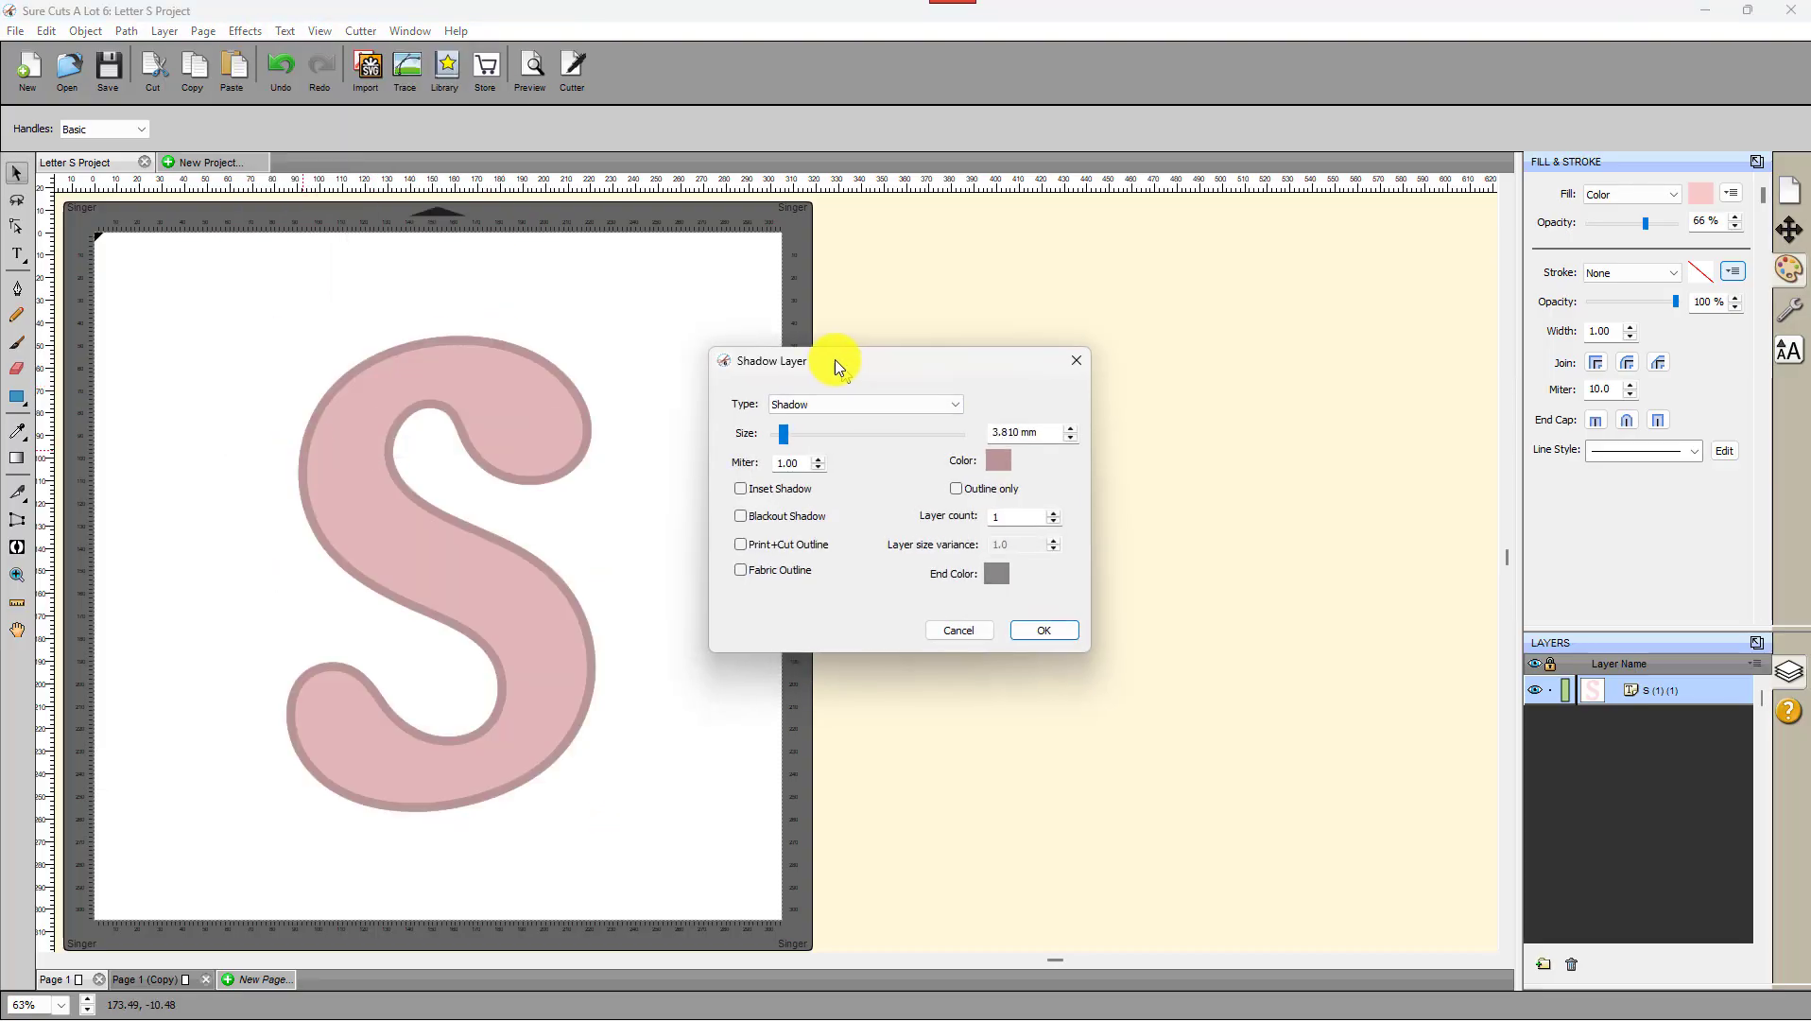
drag(835, 359, 815, 337)
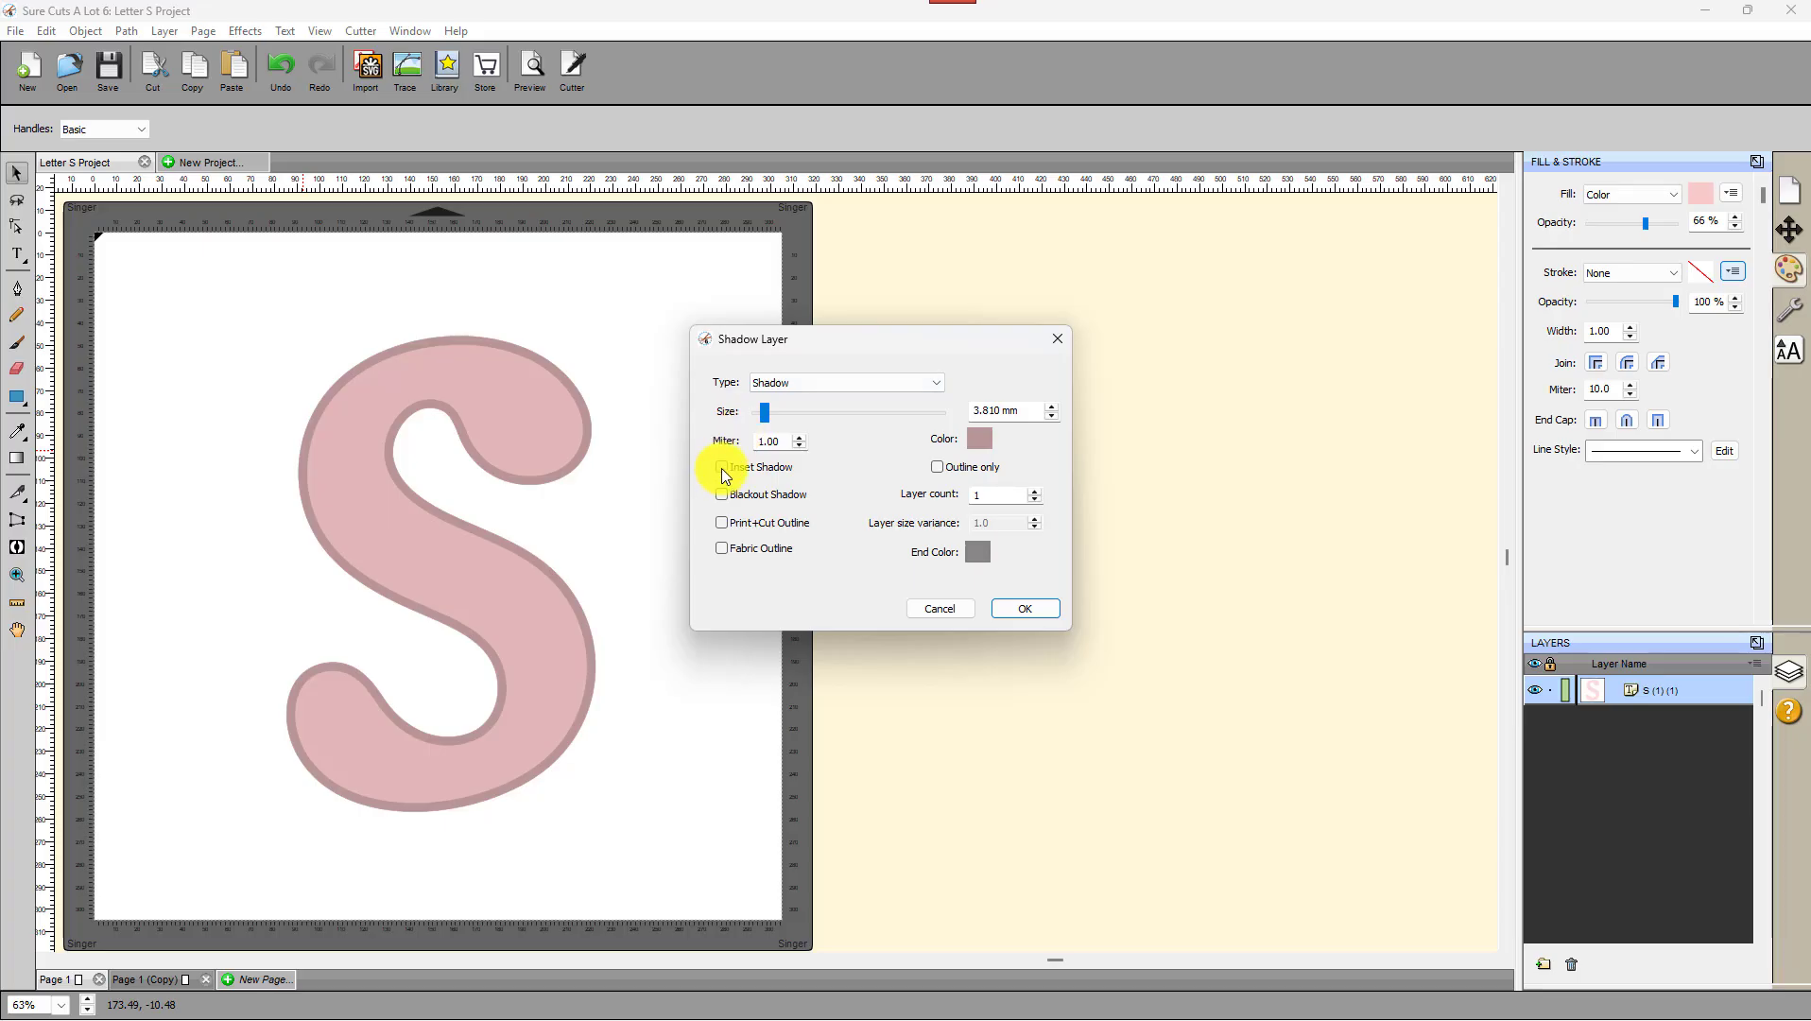
click(722, 468)
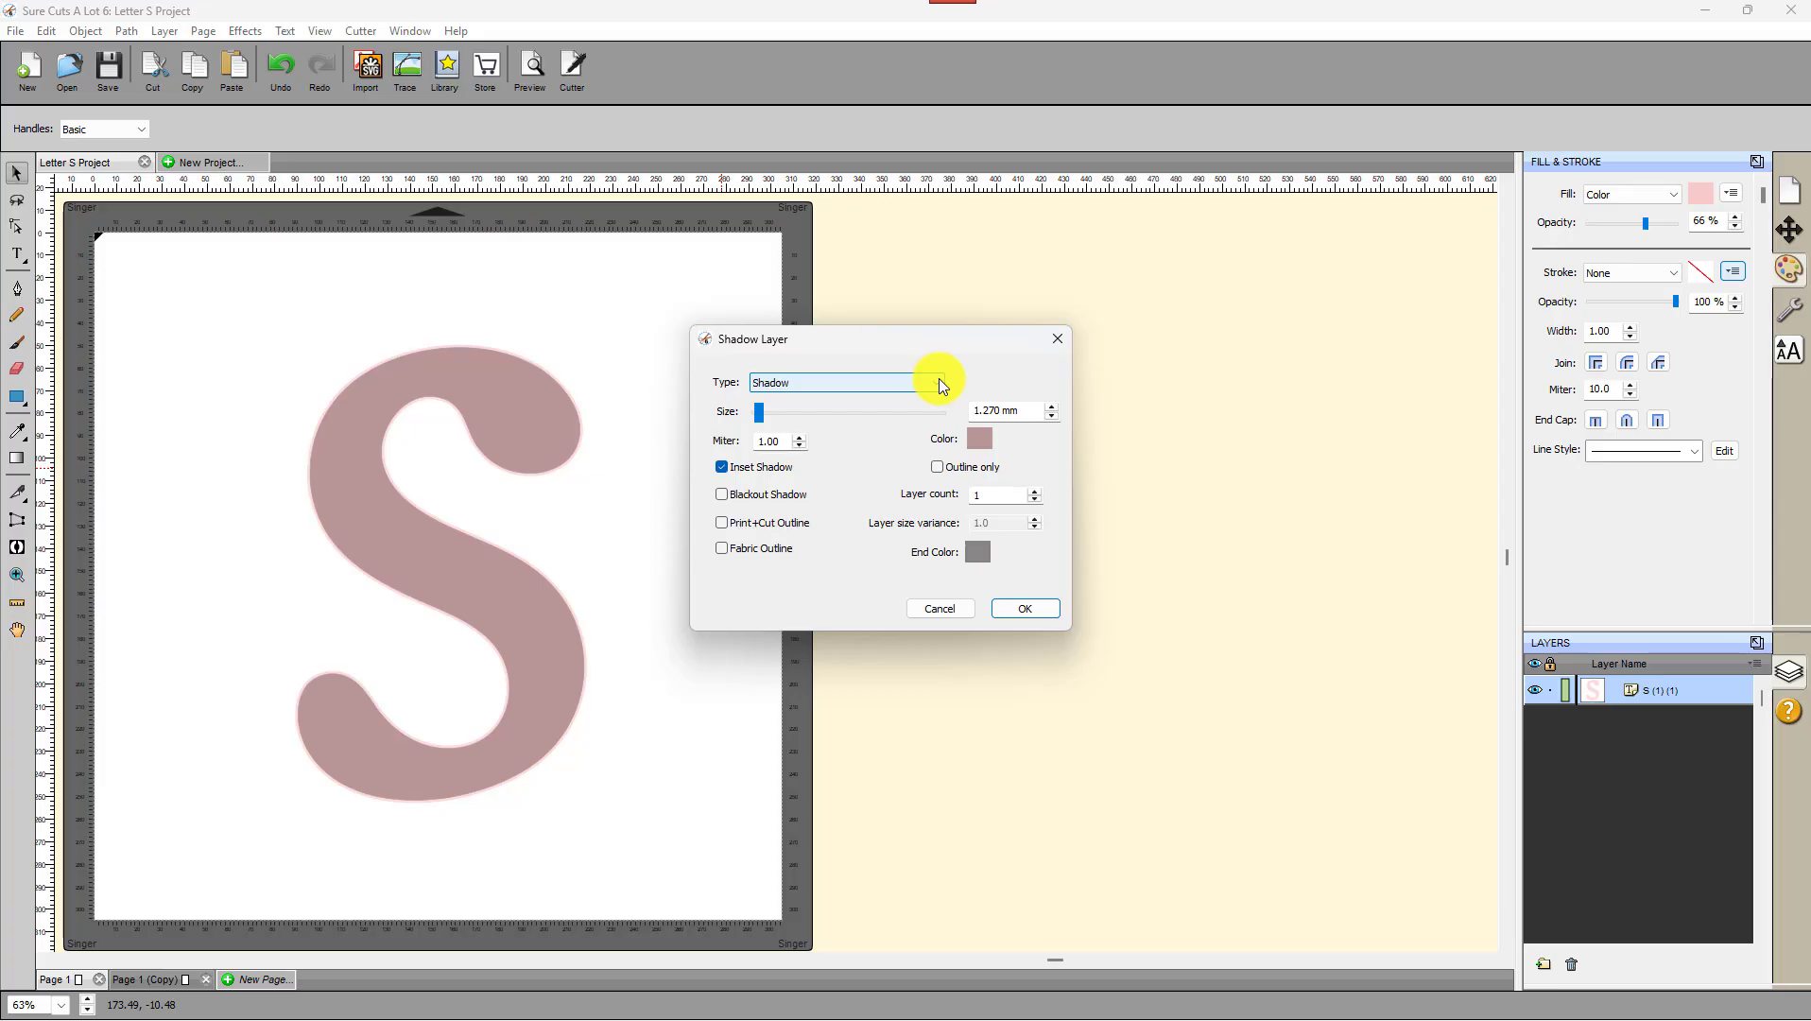
click(937, 381)
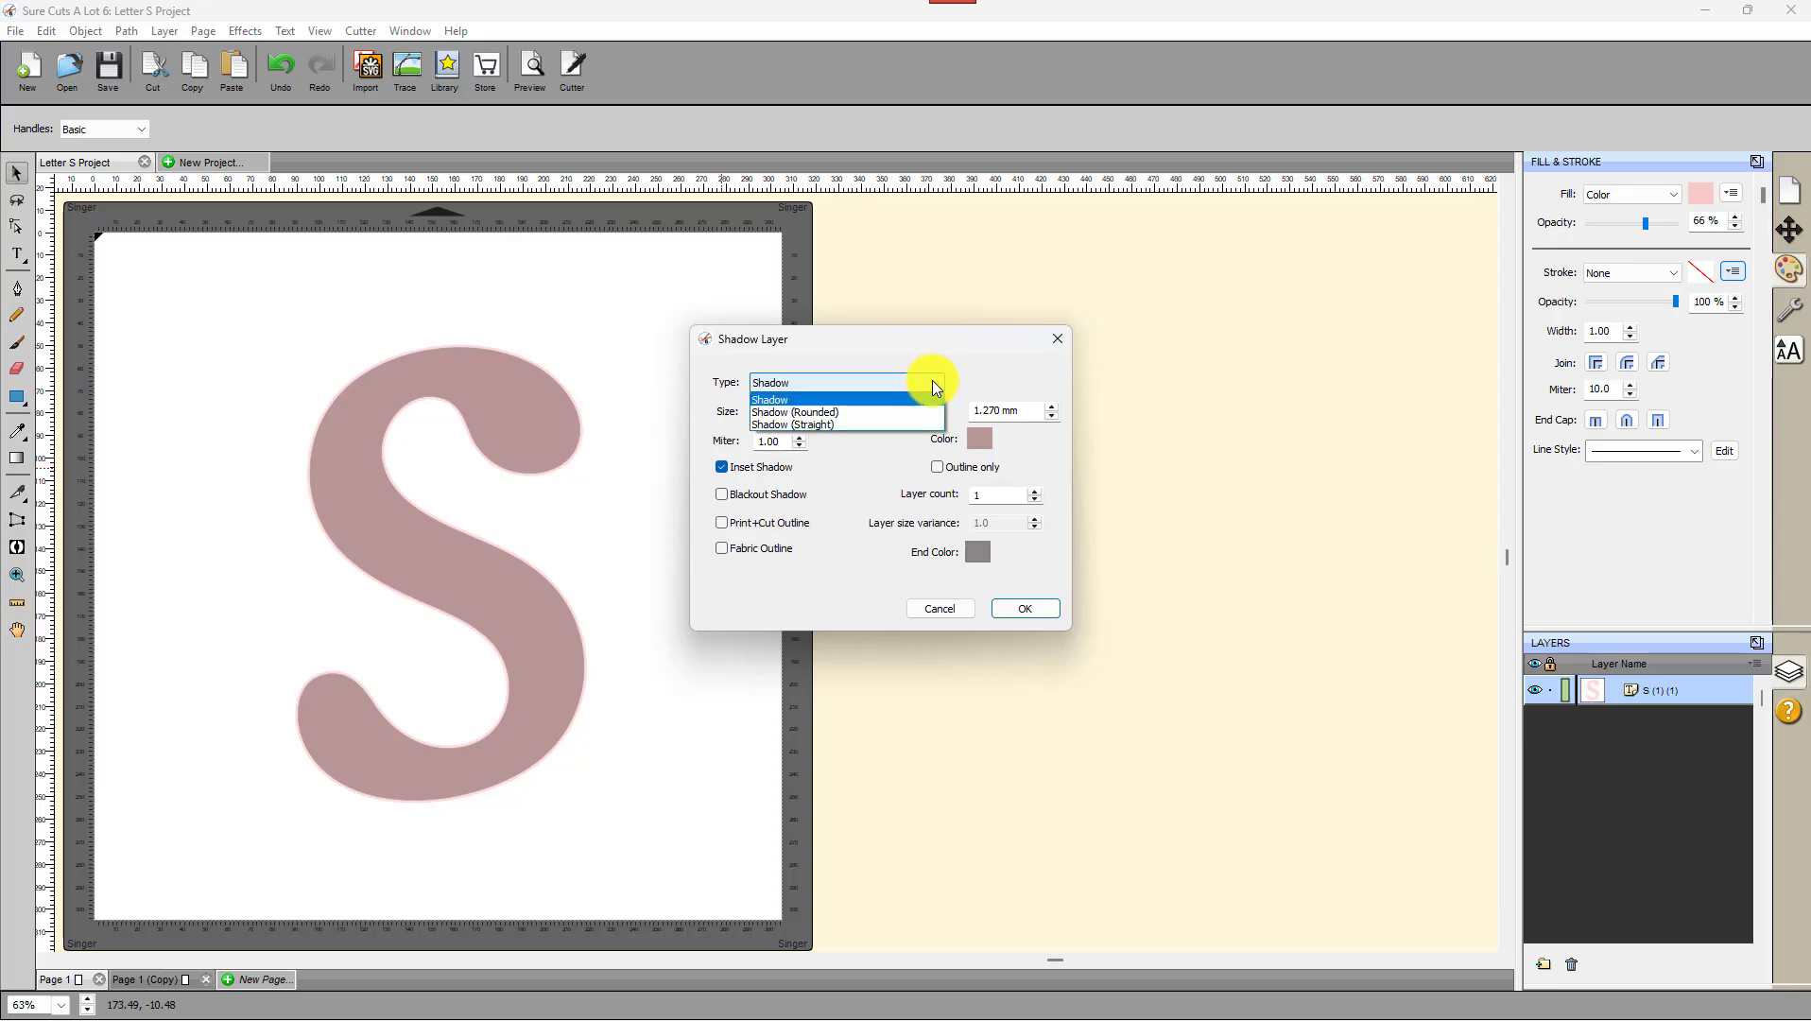
click(820, 399)
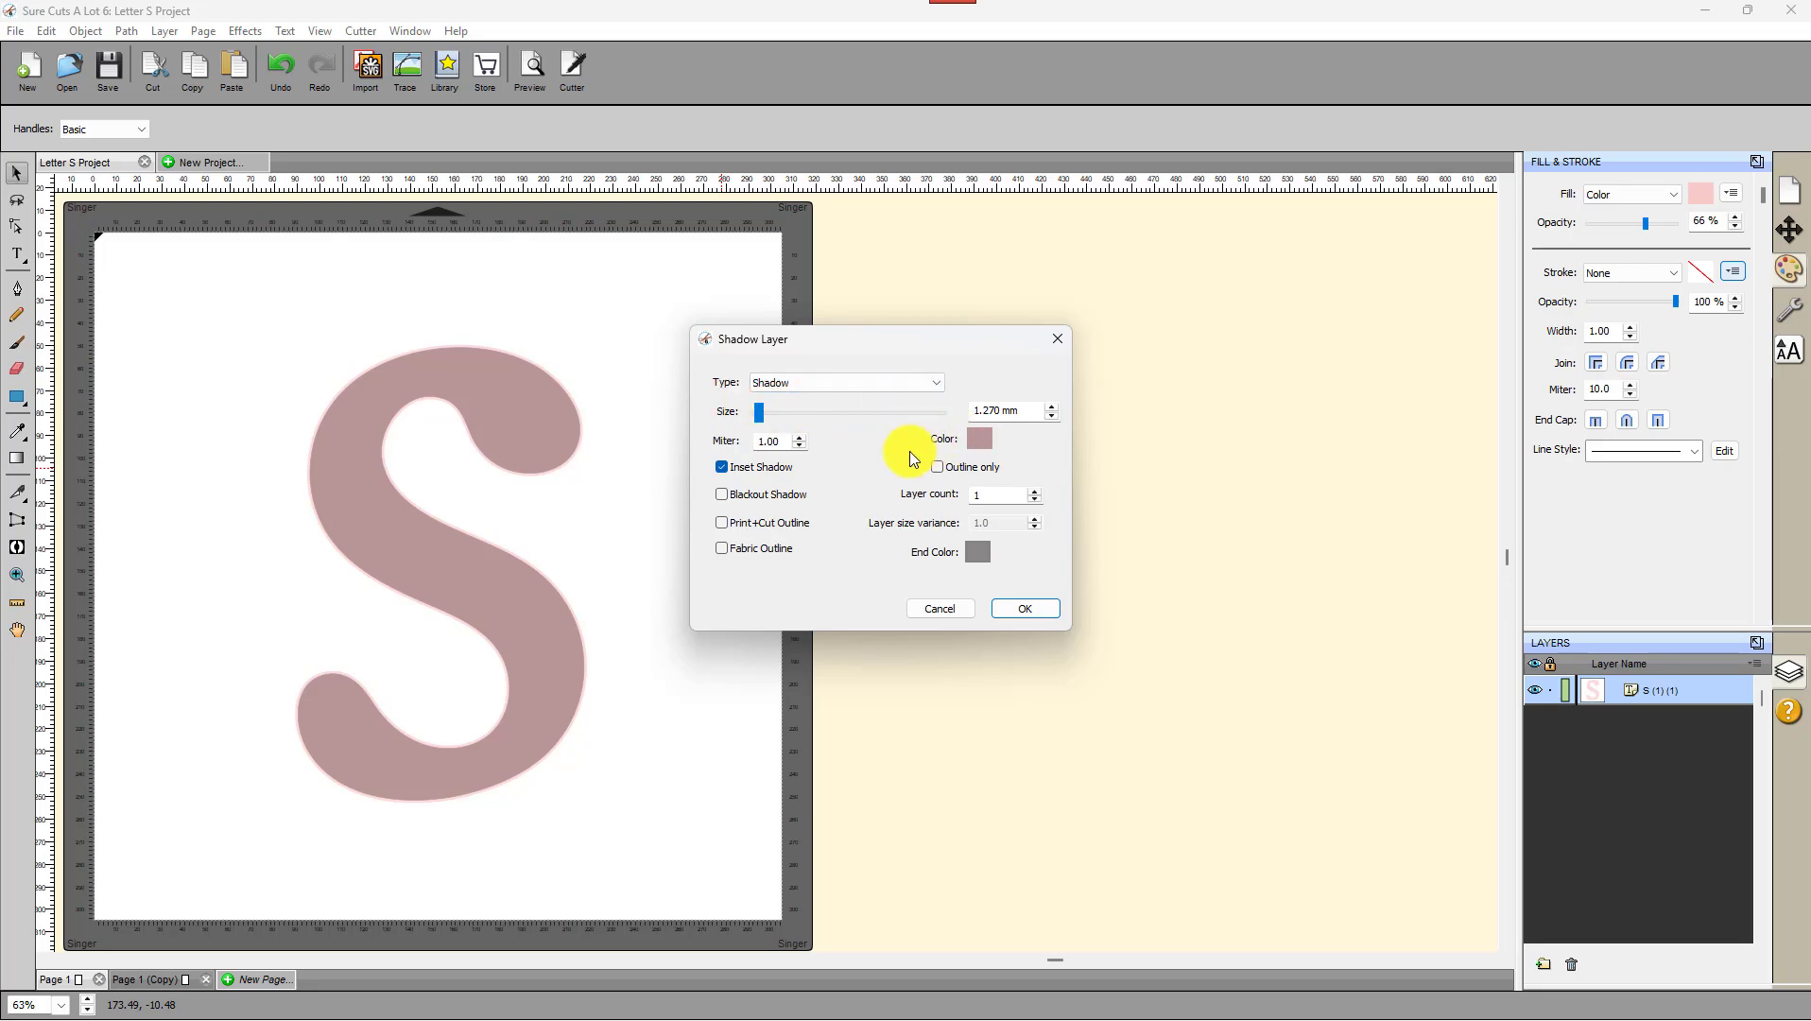
Step: Try inset shadow sizes of 6.27, 11.27, 16.27 and 9 mm on the letter S
click(1050, 408)
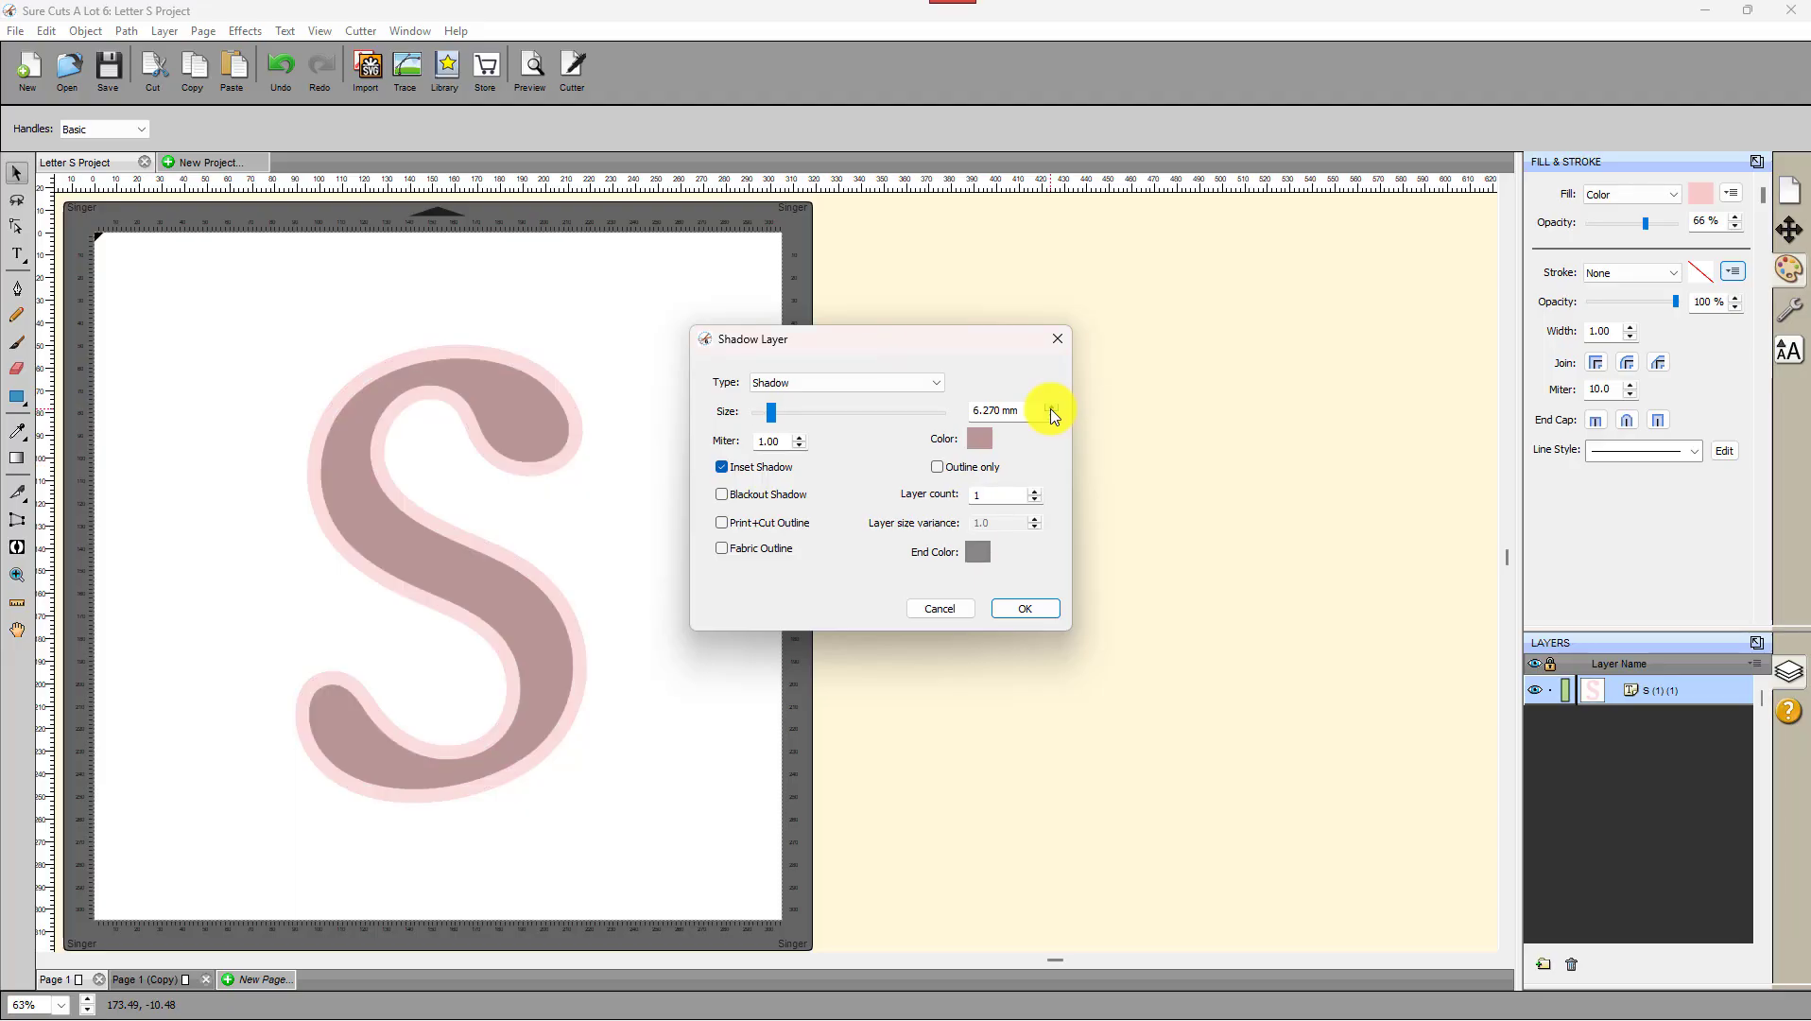
click(1050, 408)
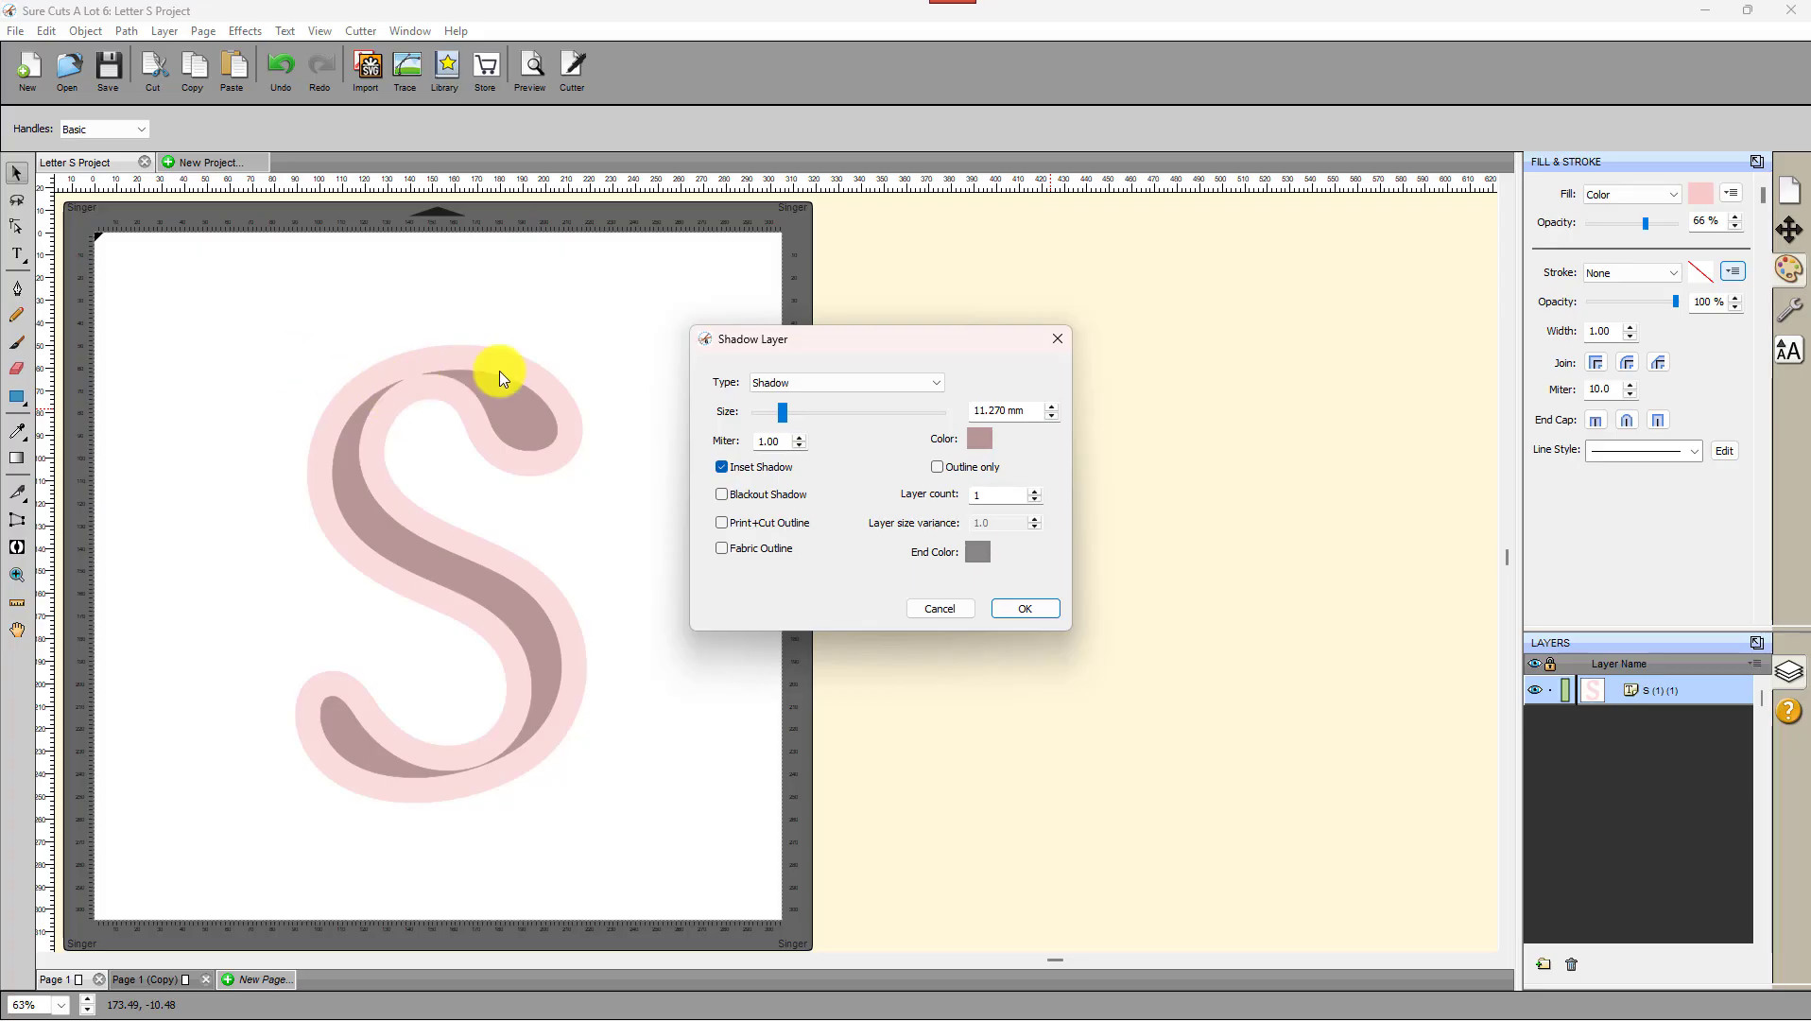
click(1051, 405)
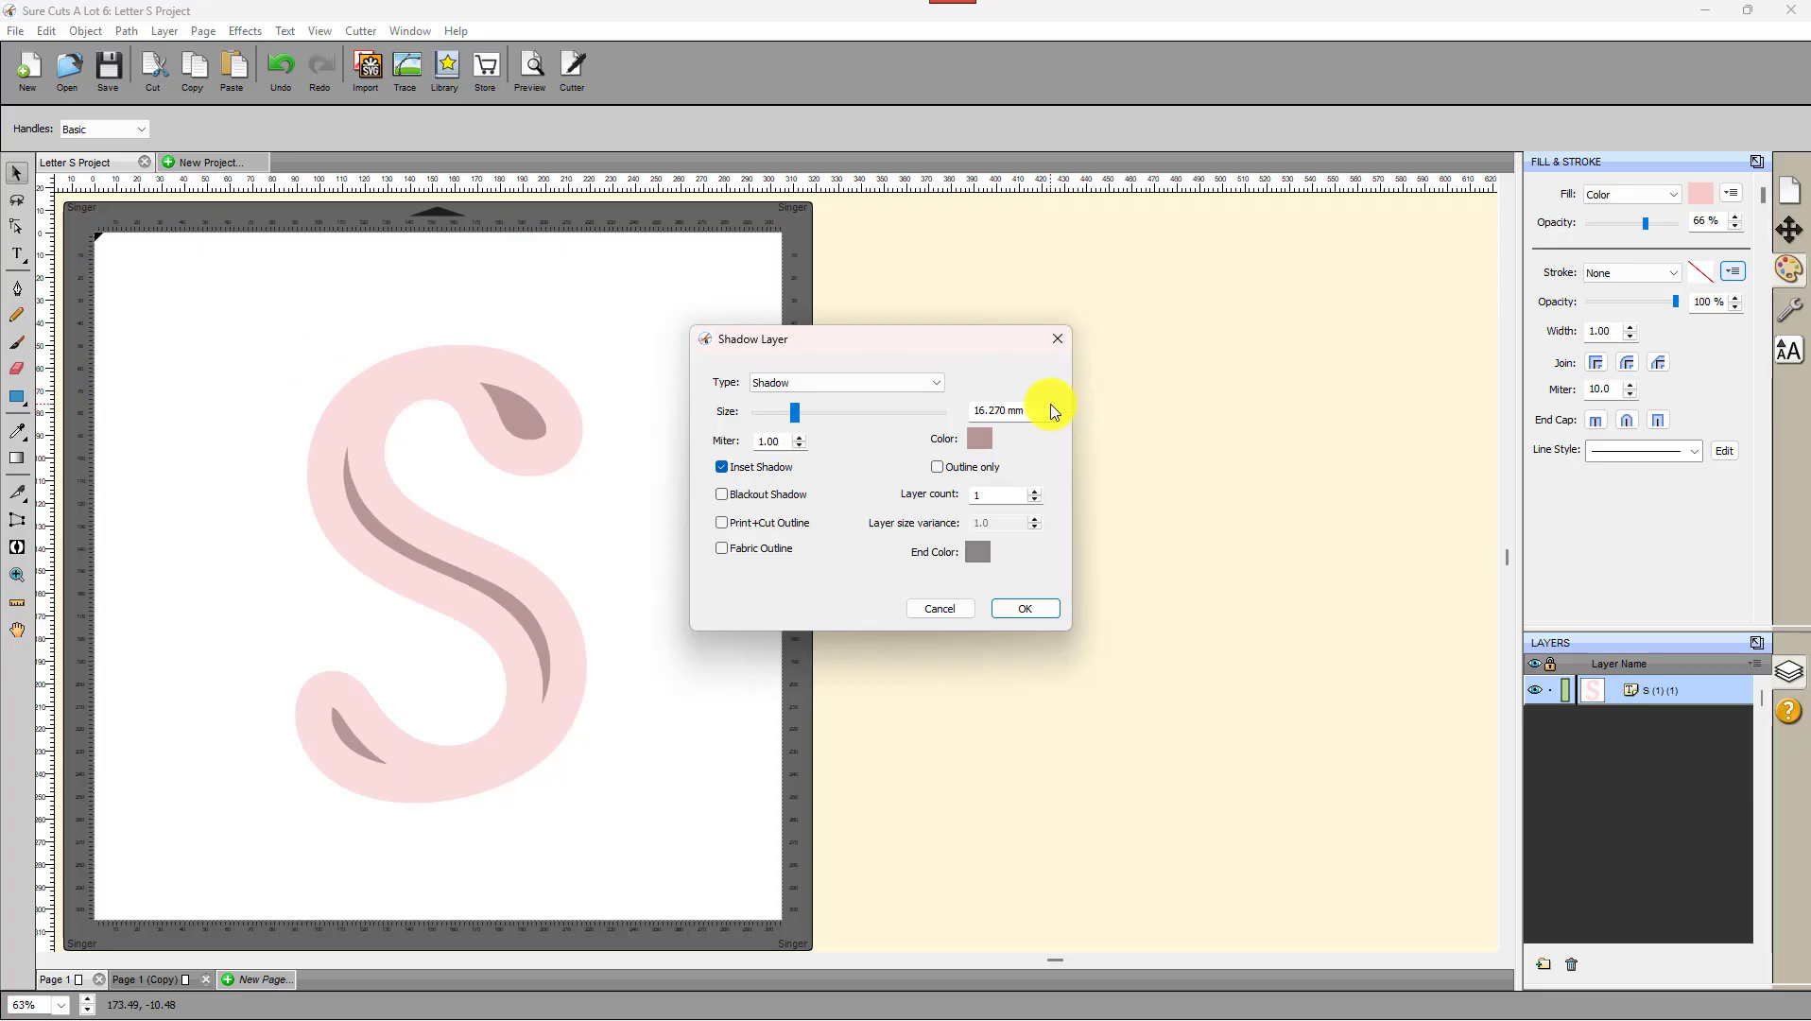
click(1052, 418)
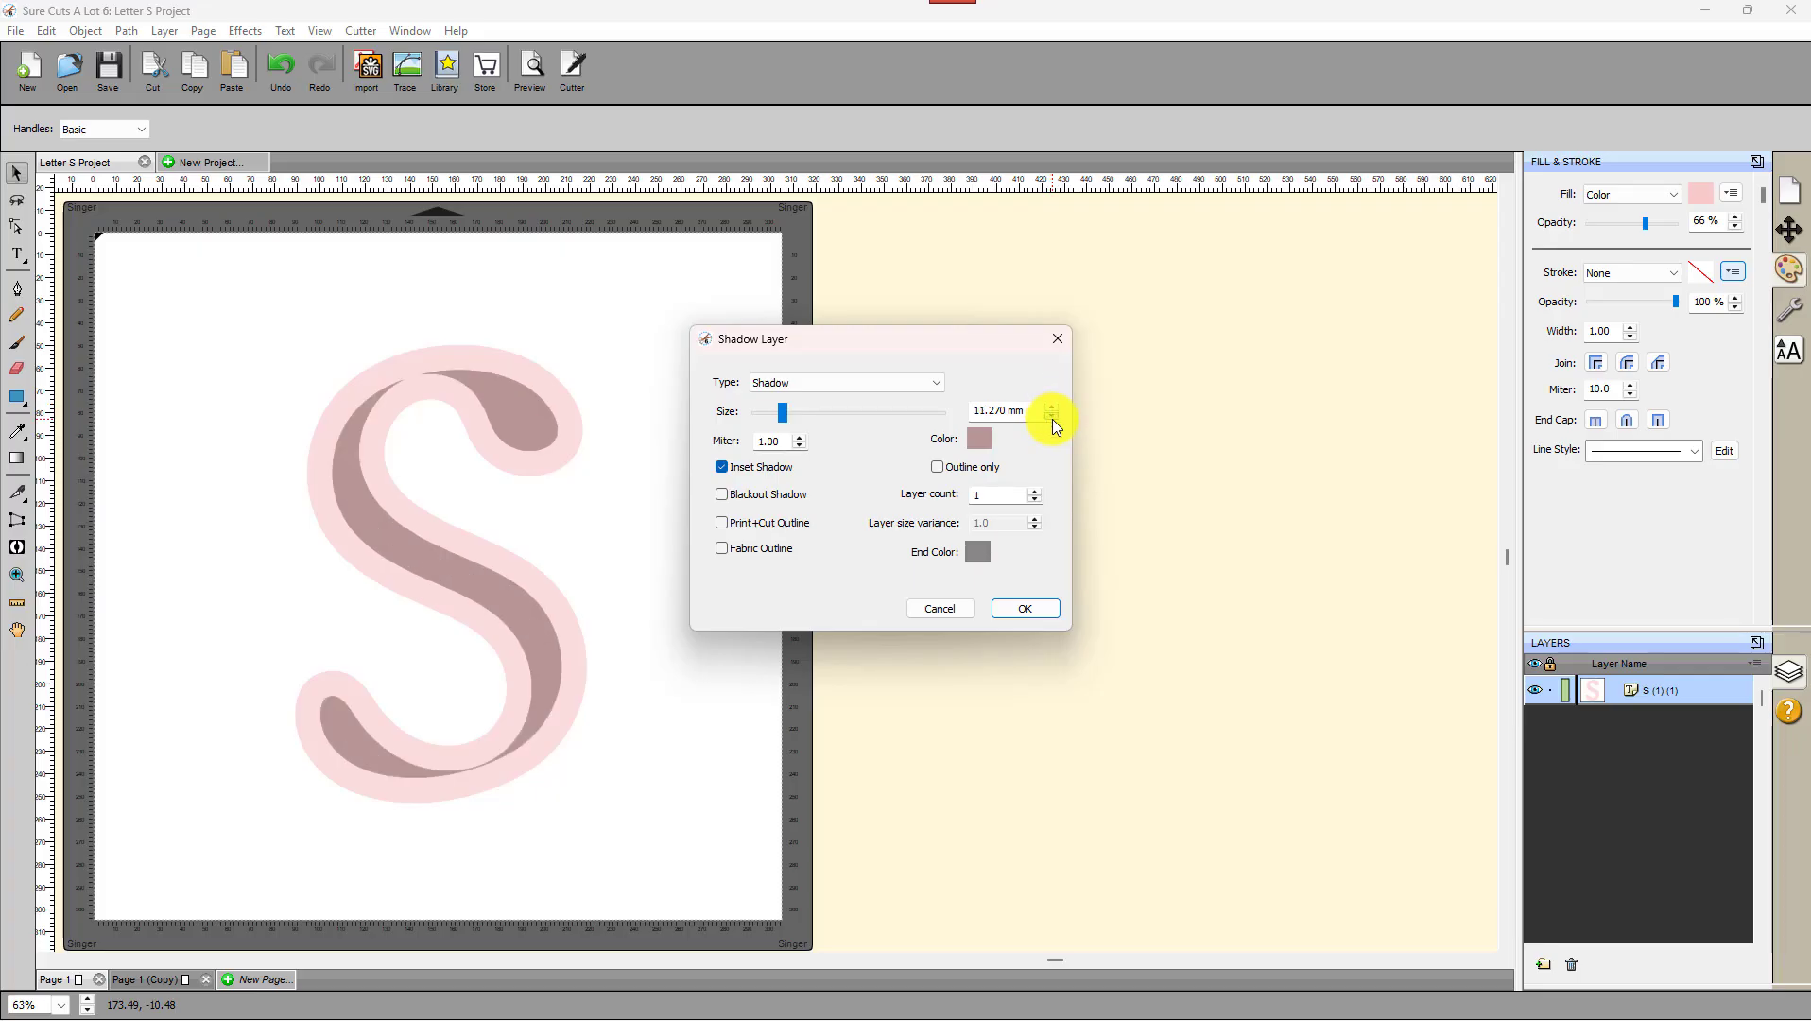
click(1052, 418)
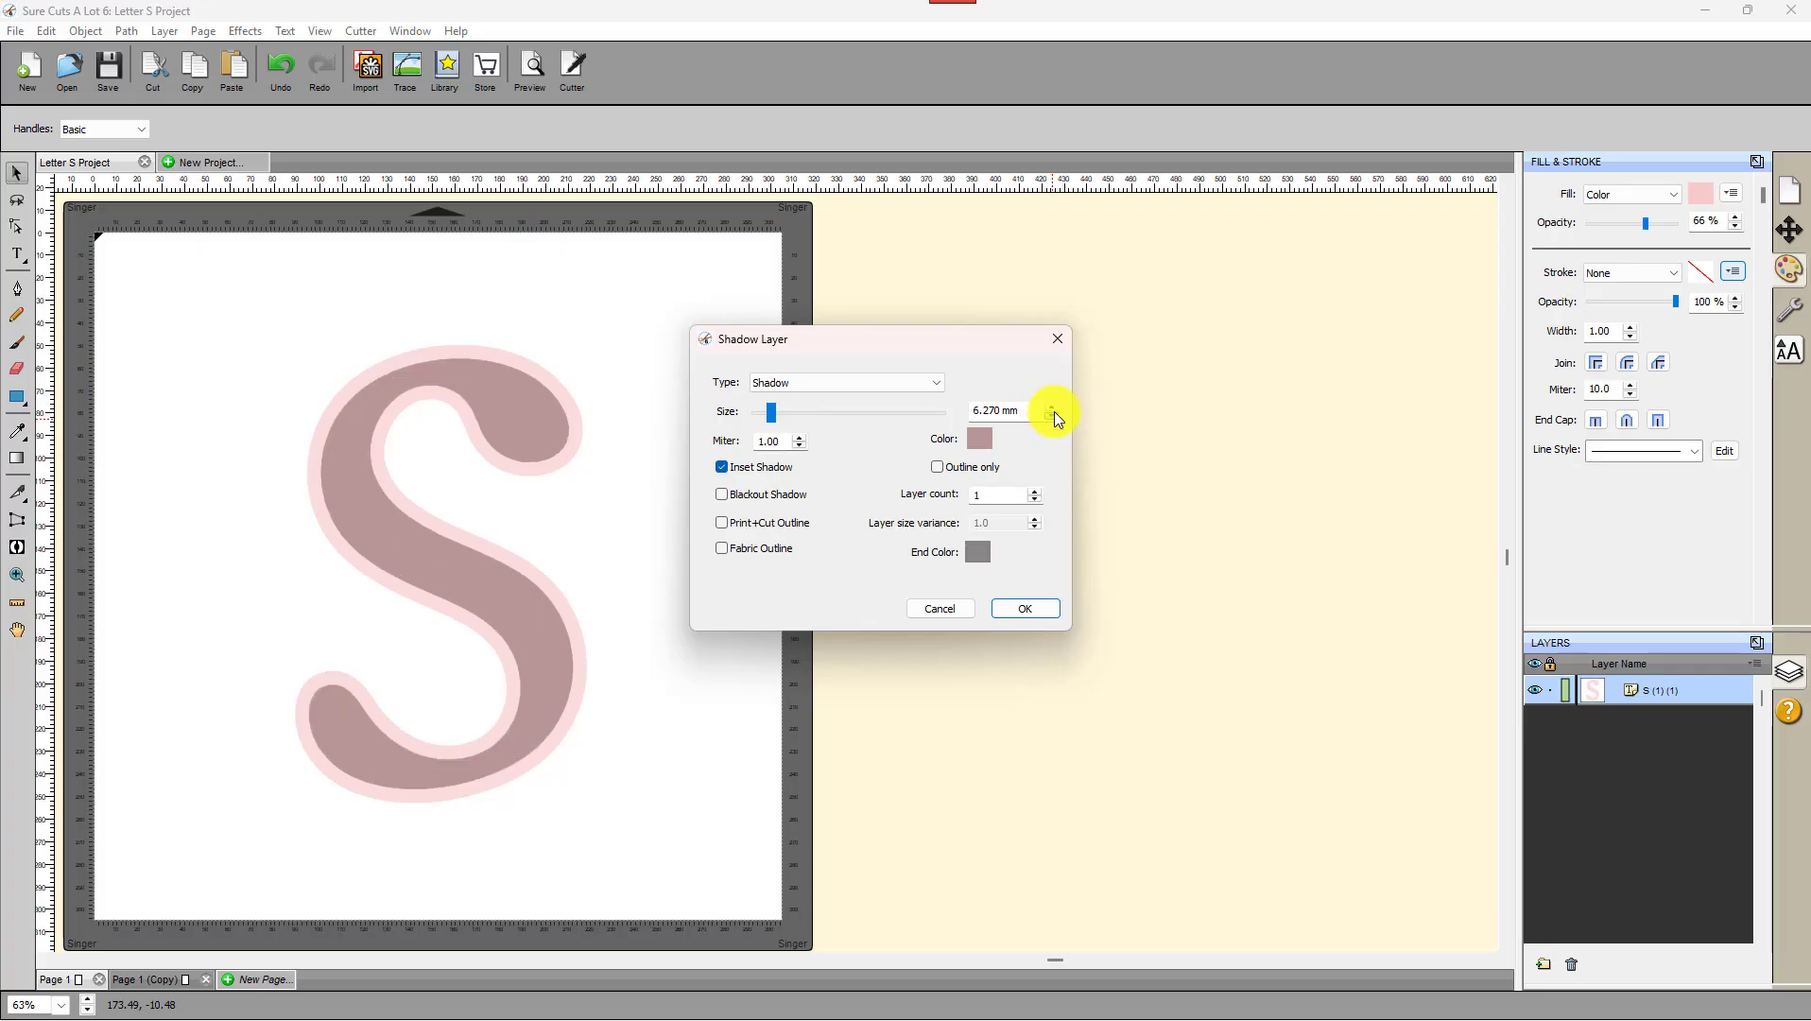
click(1051, 405)
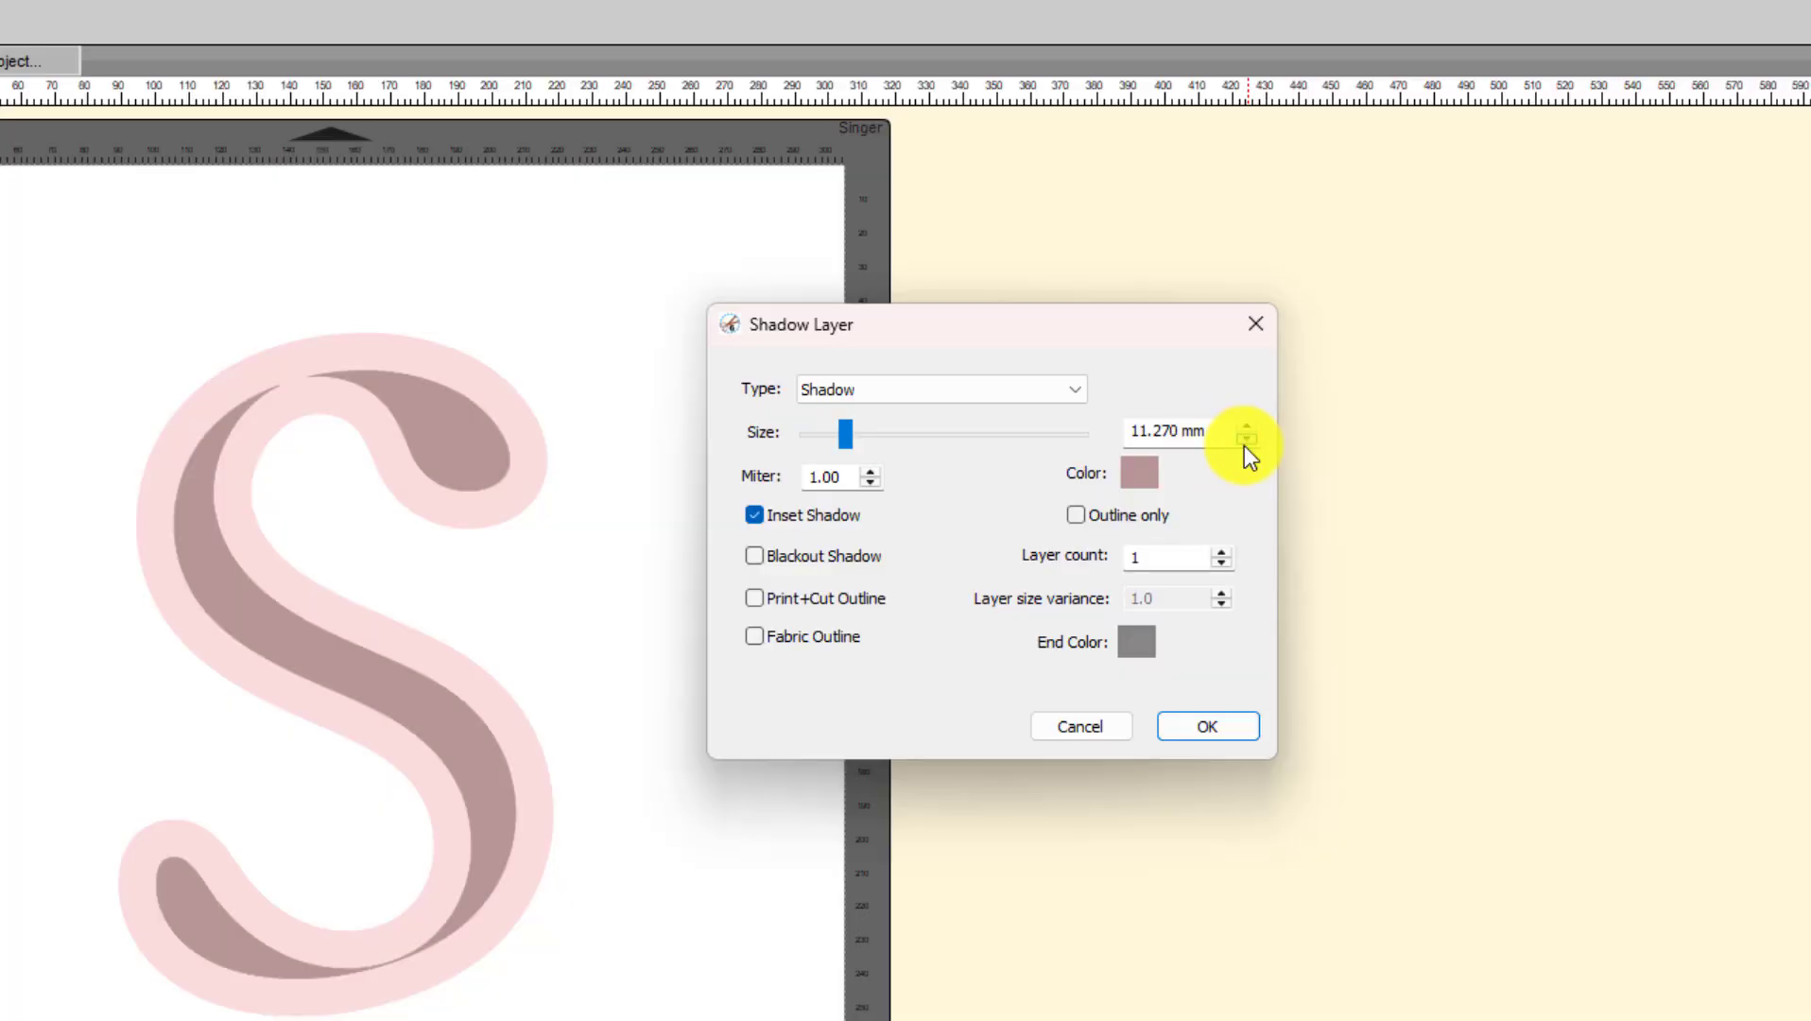
click(1245, 440)
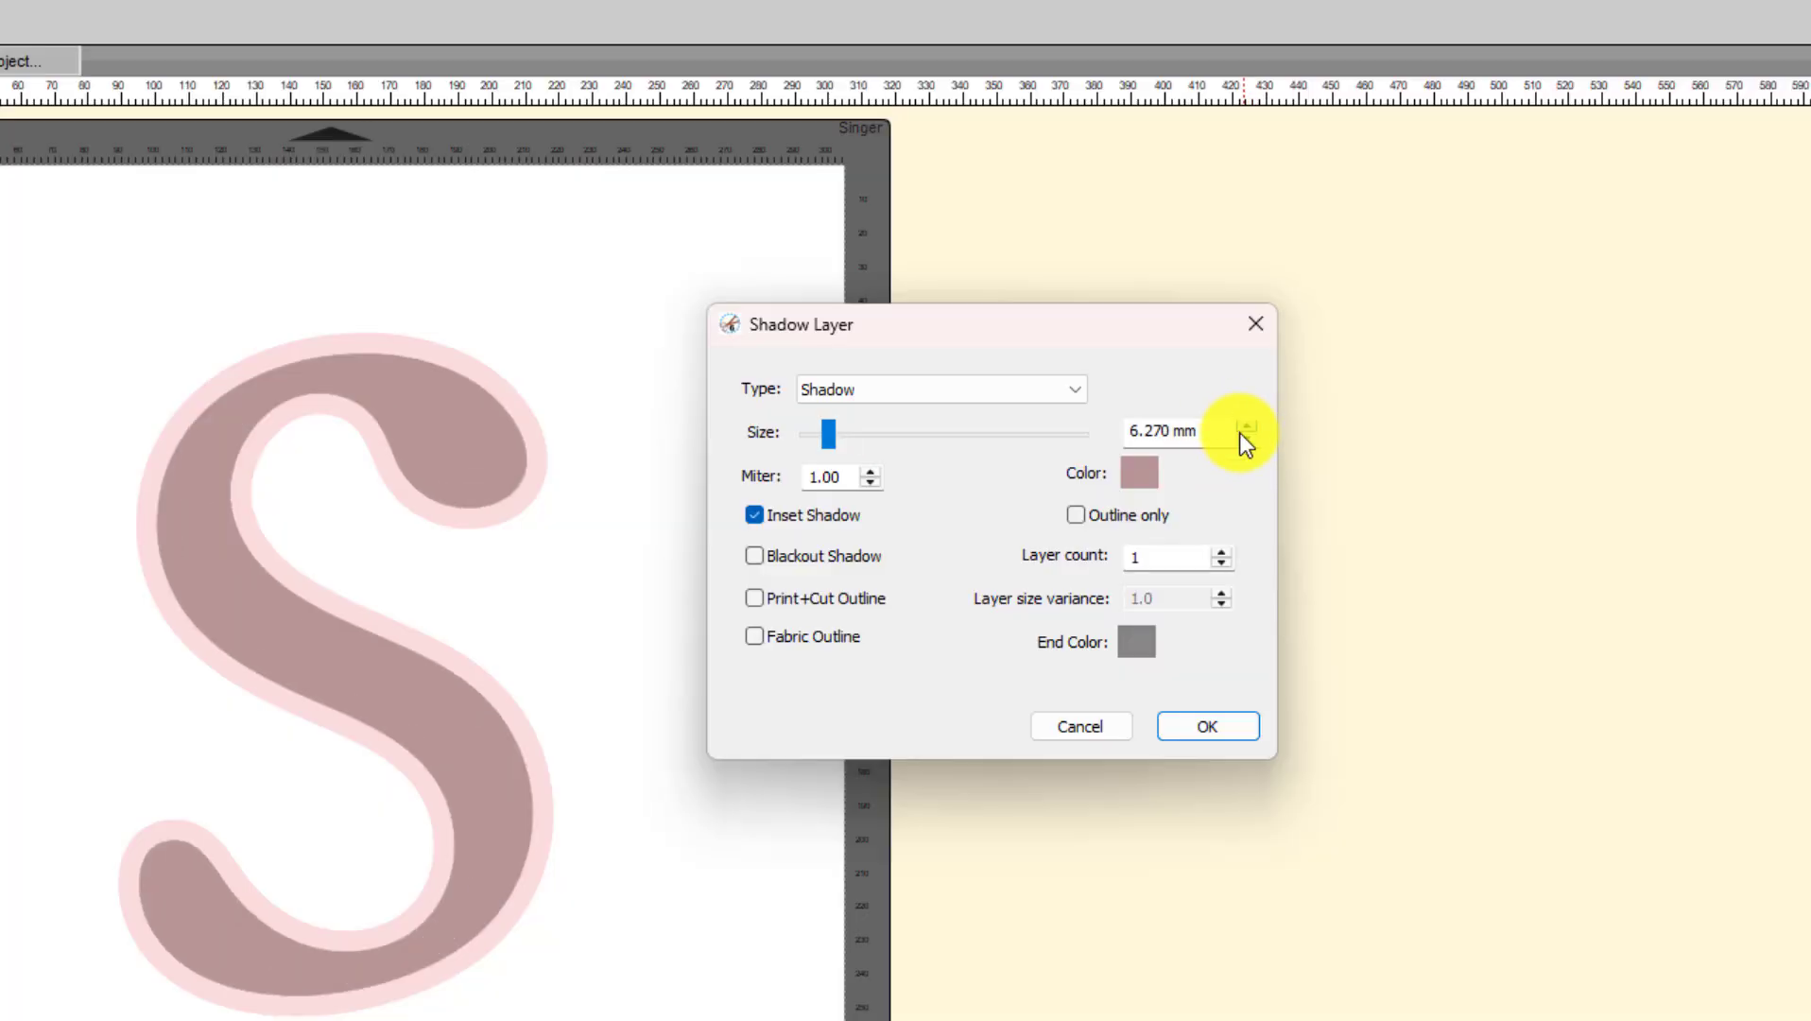
double_click(1212, 430)
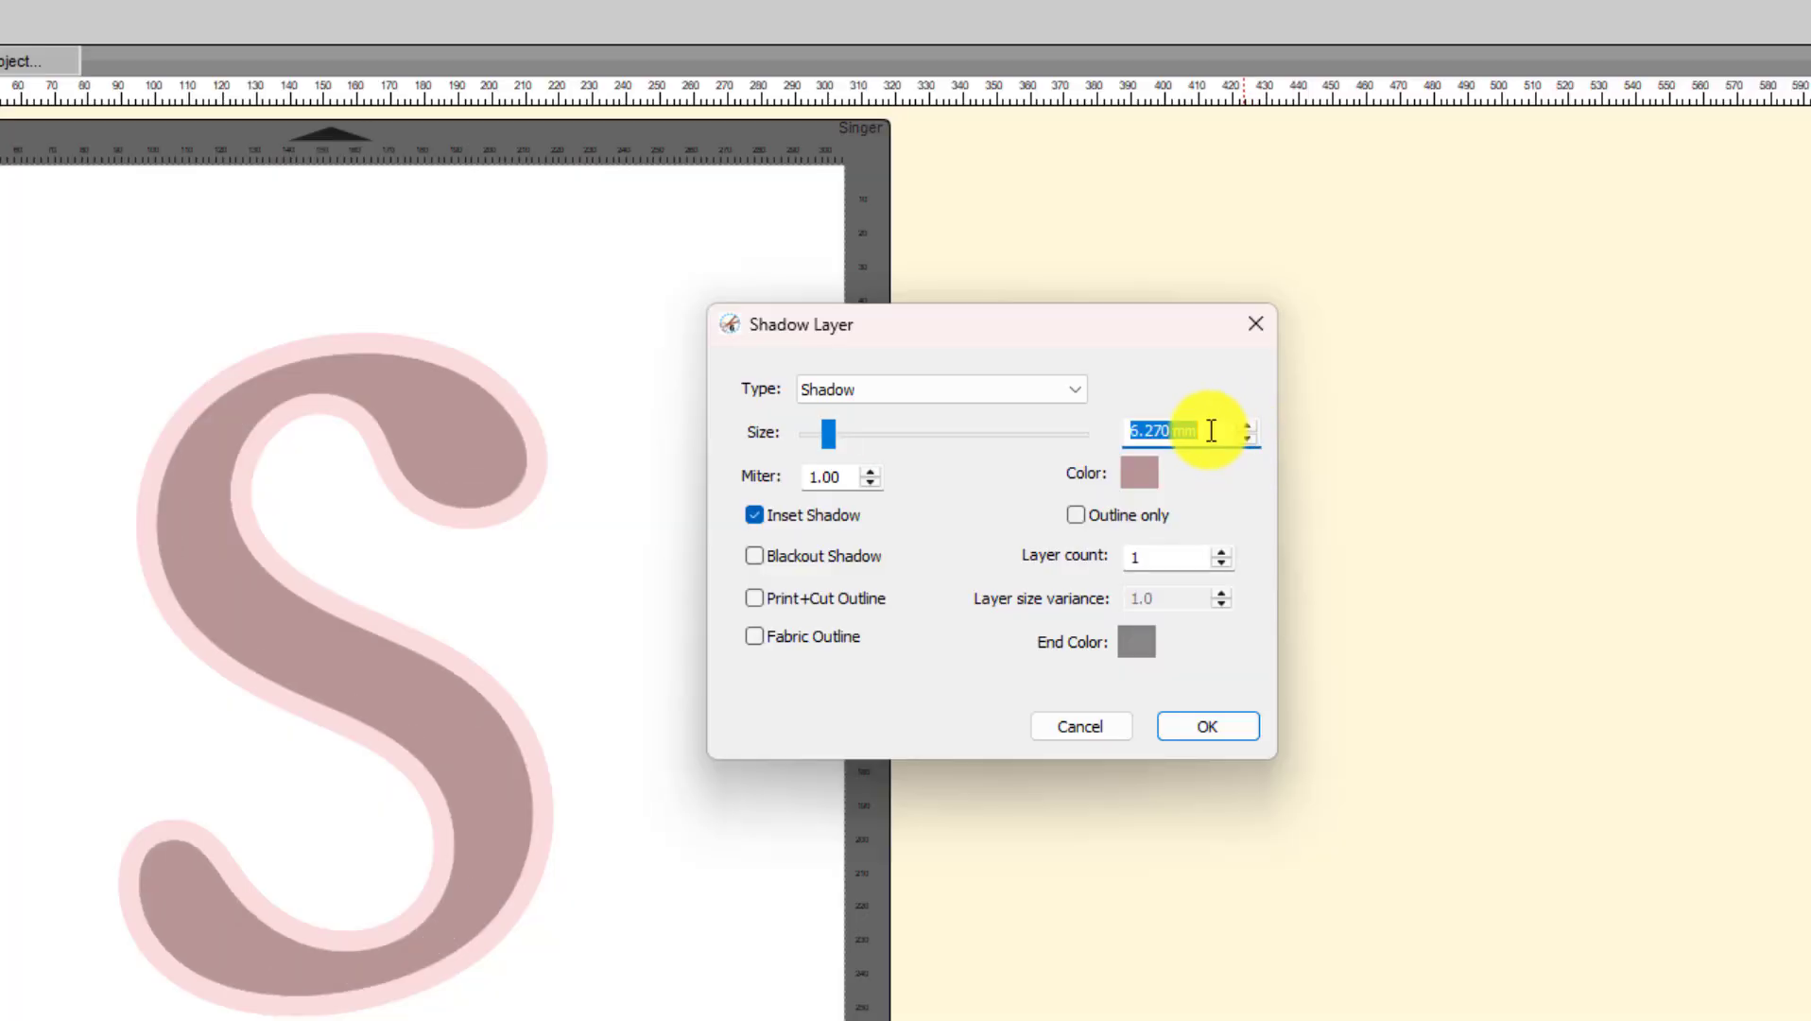
text(9)
click(1140, 555)
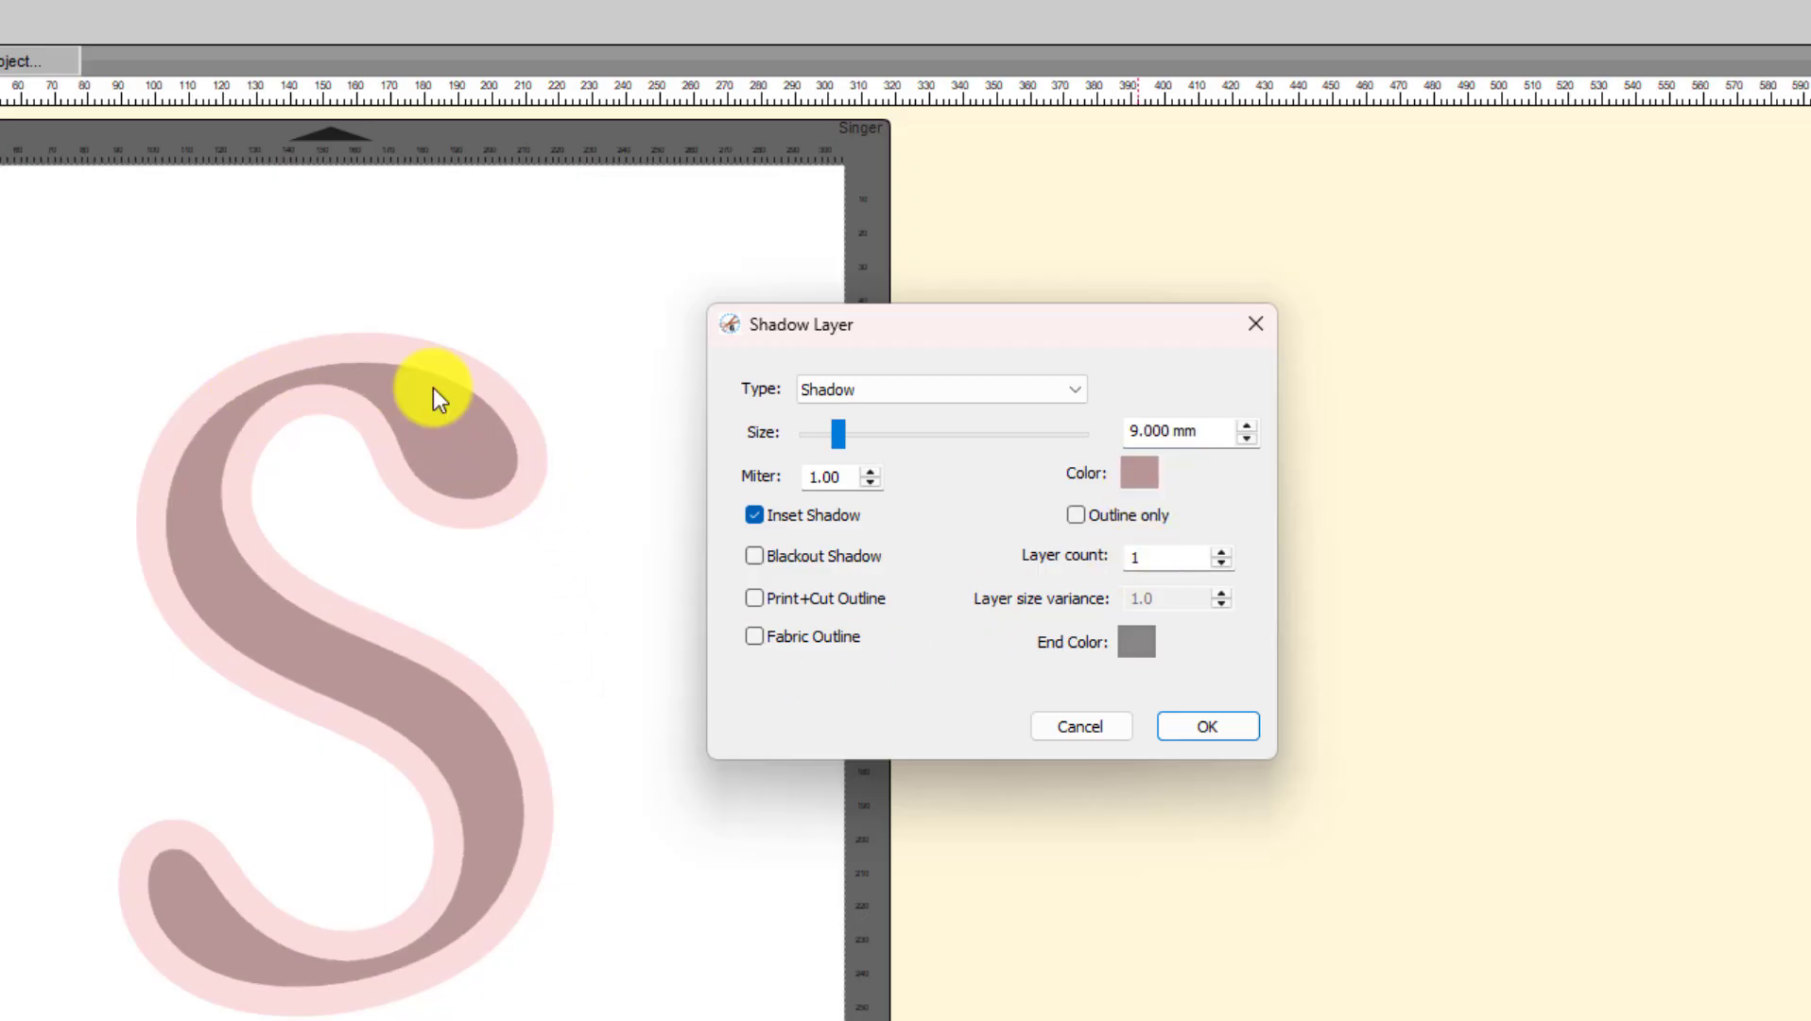
Step: Create the inset shadow layer with a size of 10 mm and blue as its colour
double_click(1213, 430)
text(10)
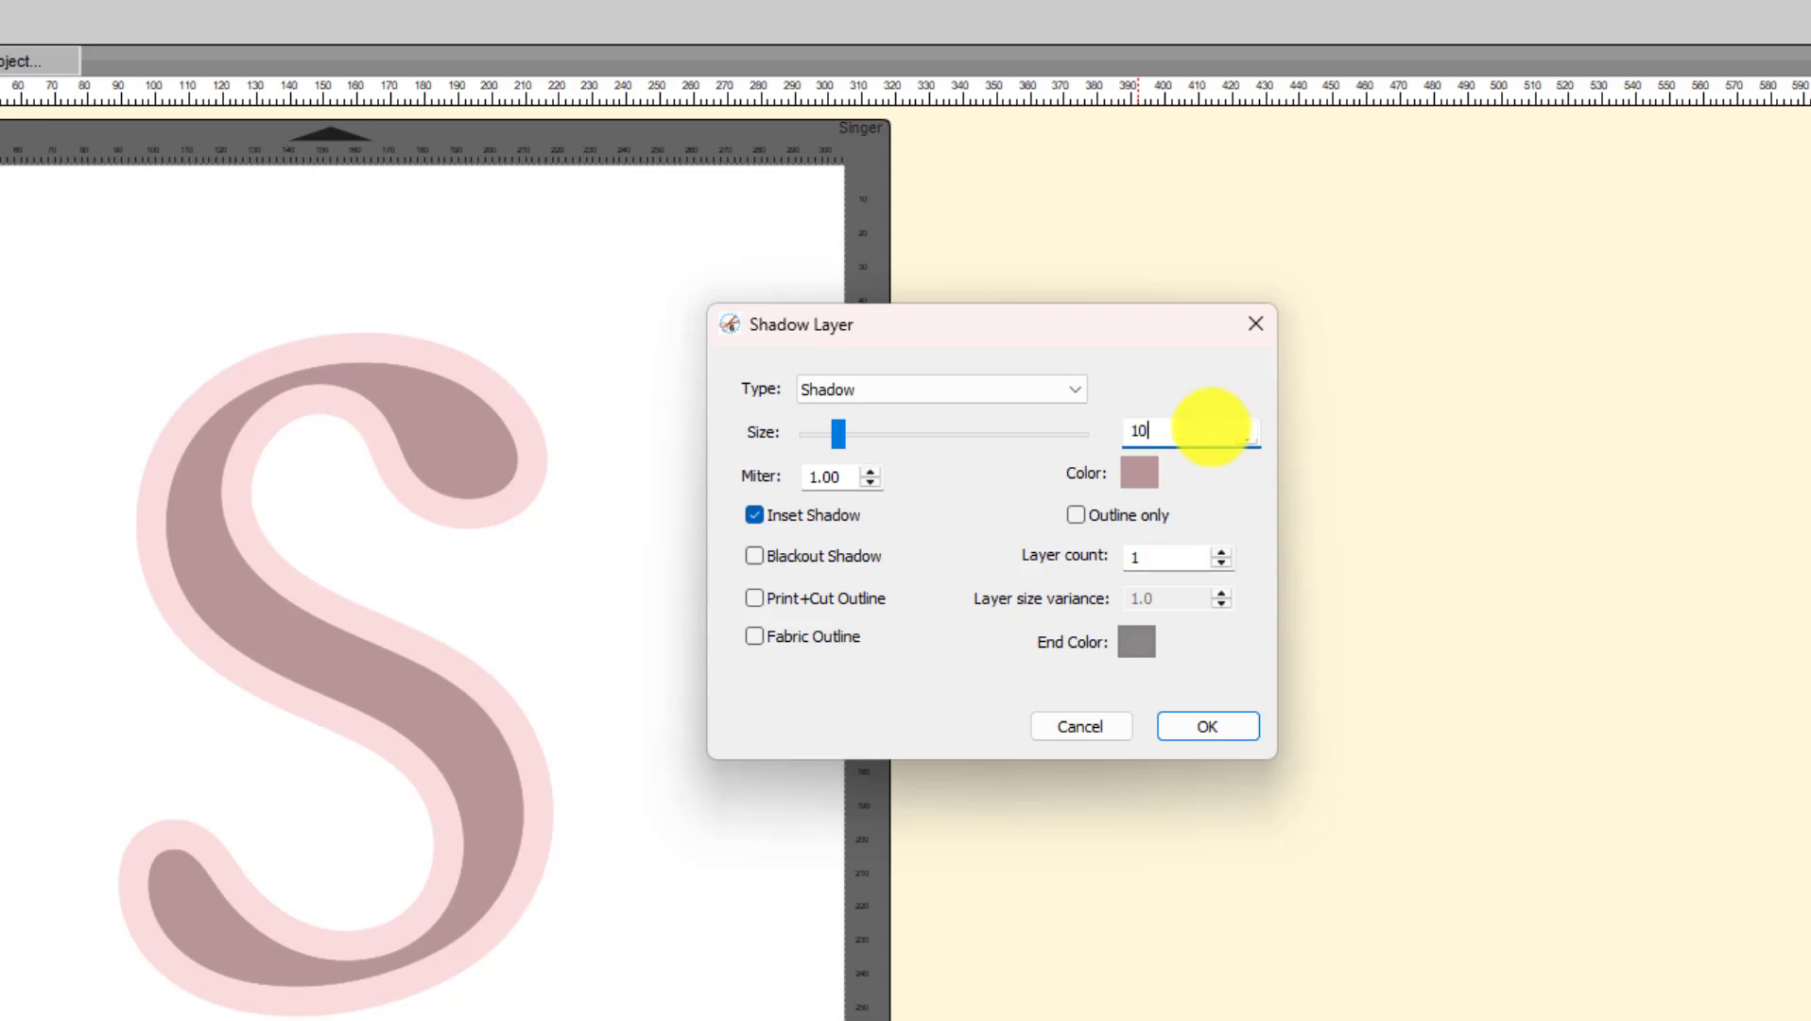
click(1006, 466)
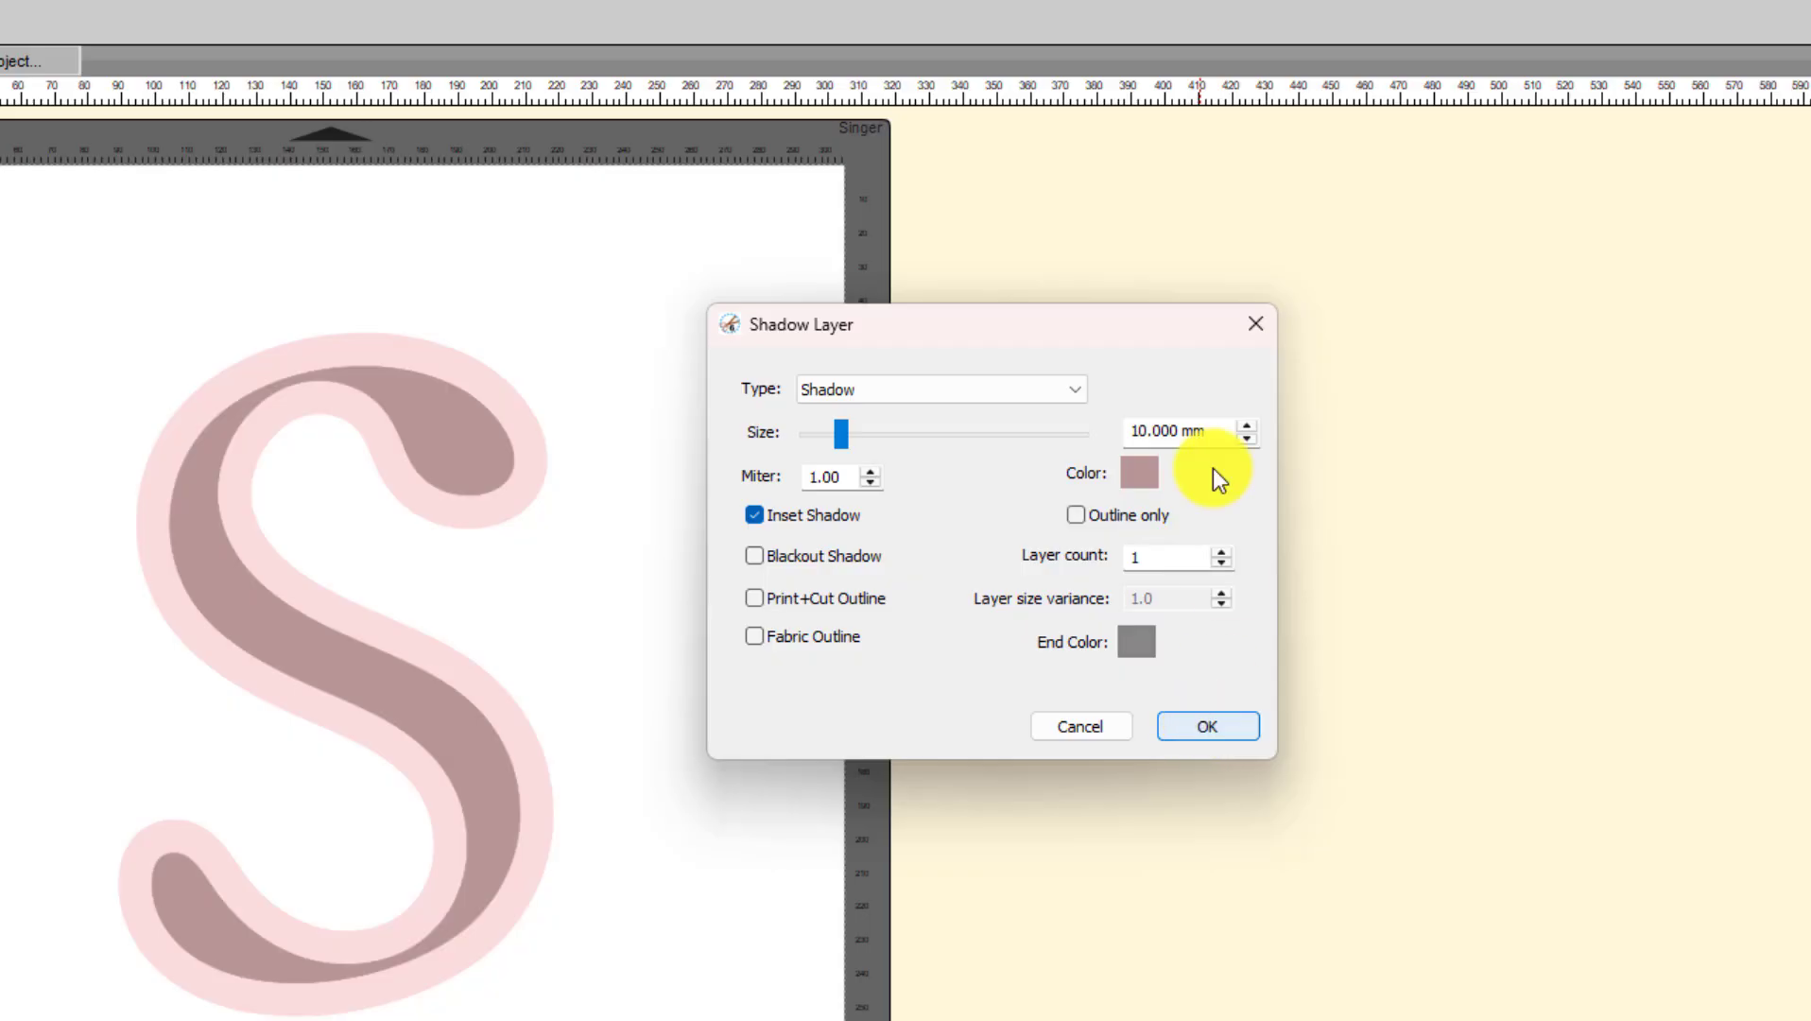
click(1139, 475)
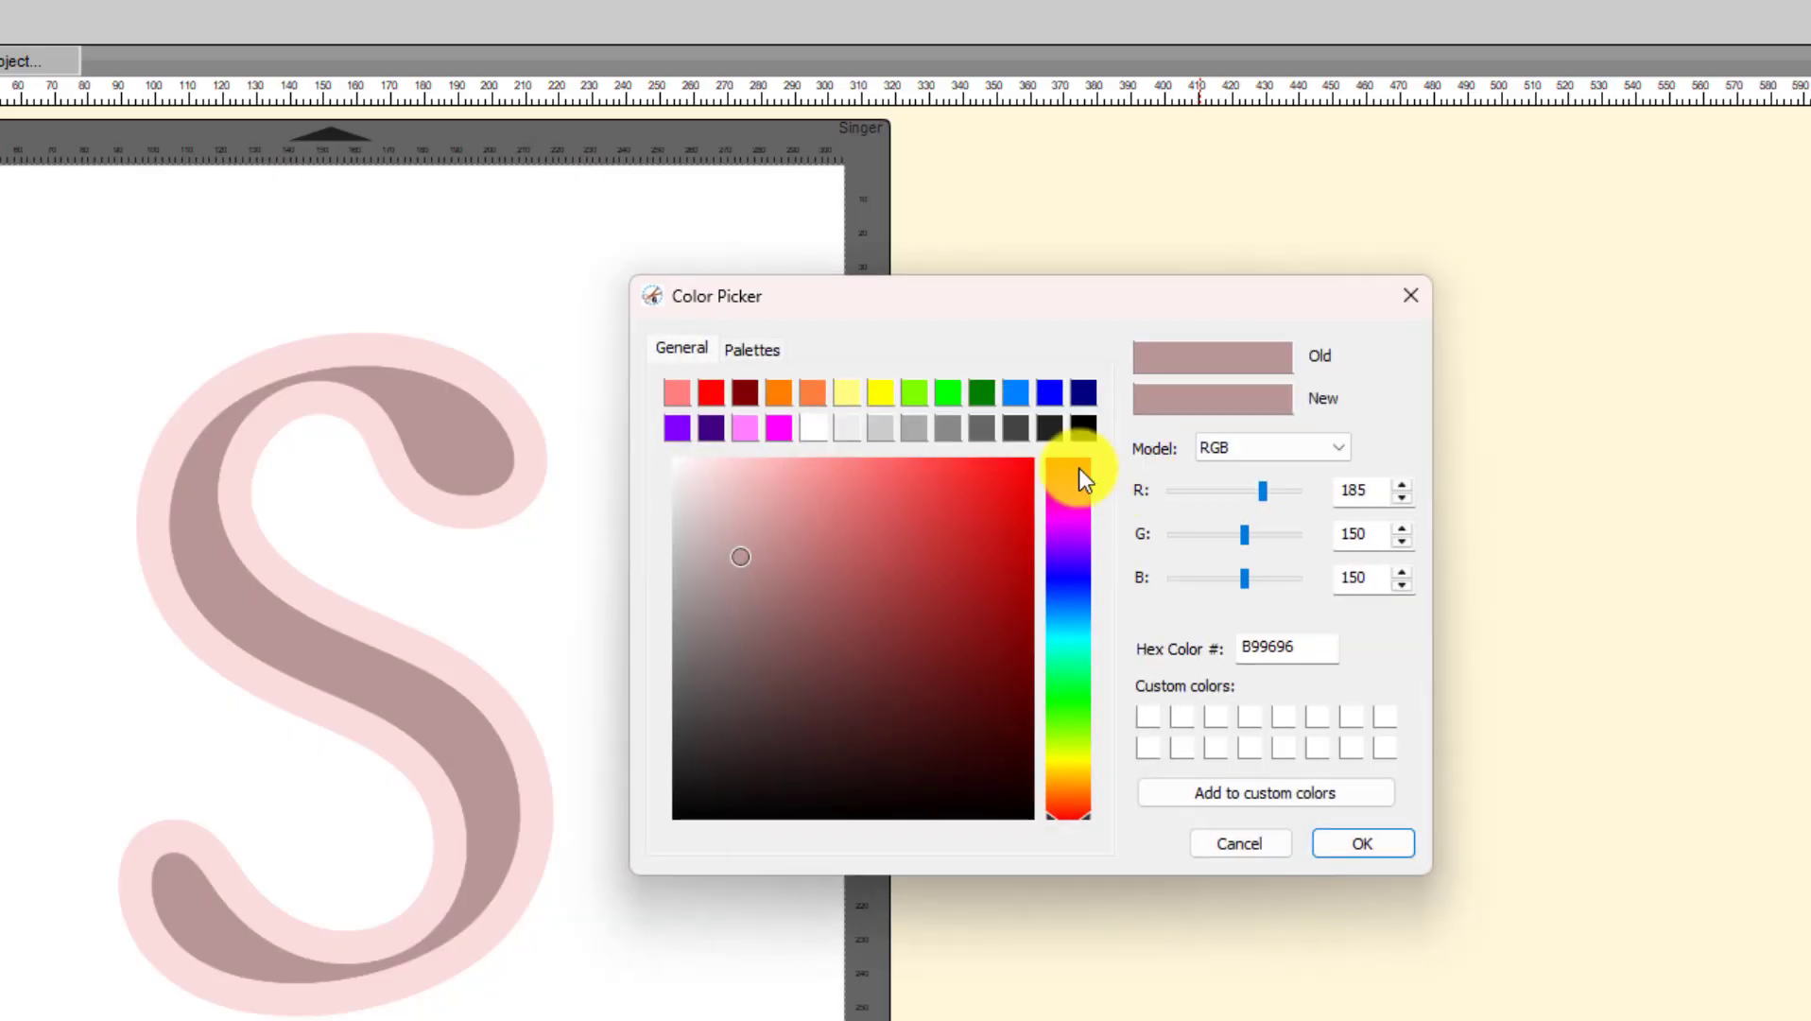
click(1049, 391)
click(1358, 844)
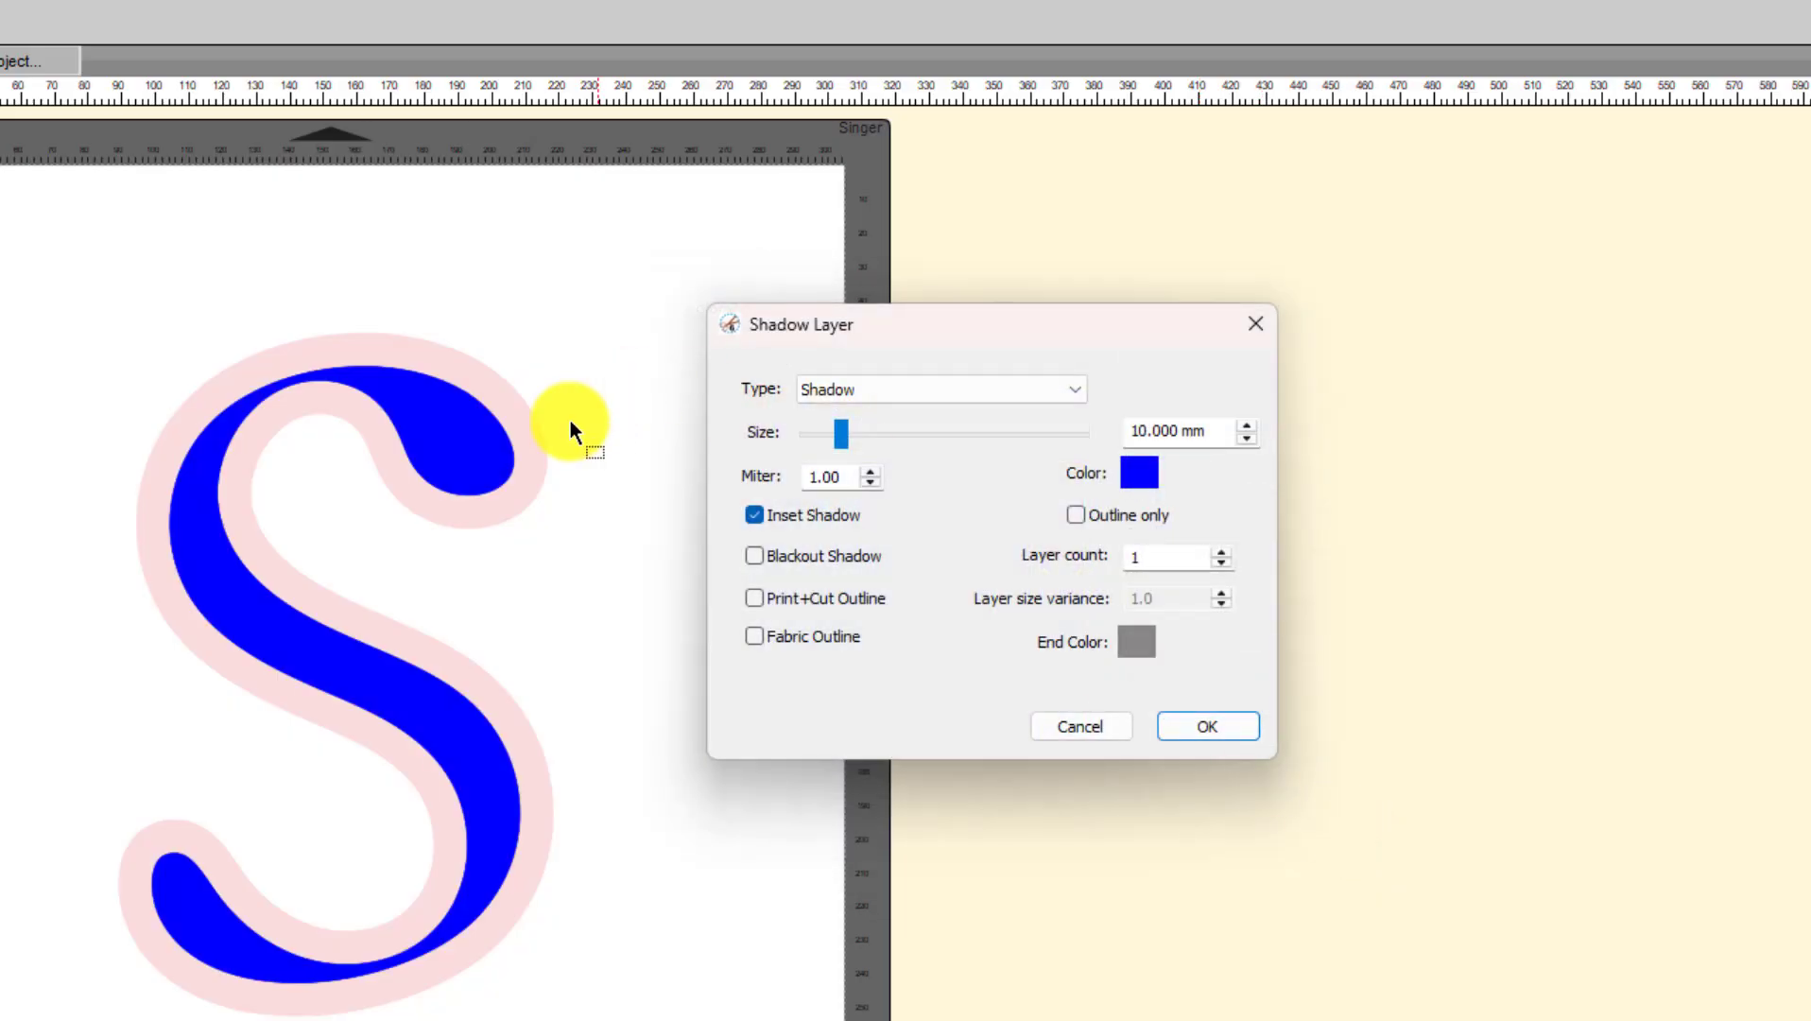
click(1207, 726)
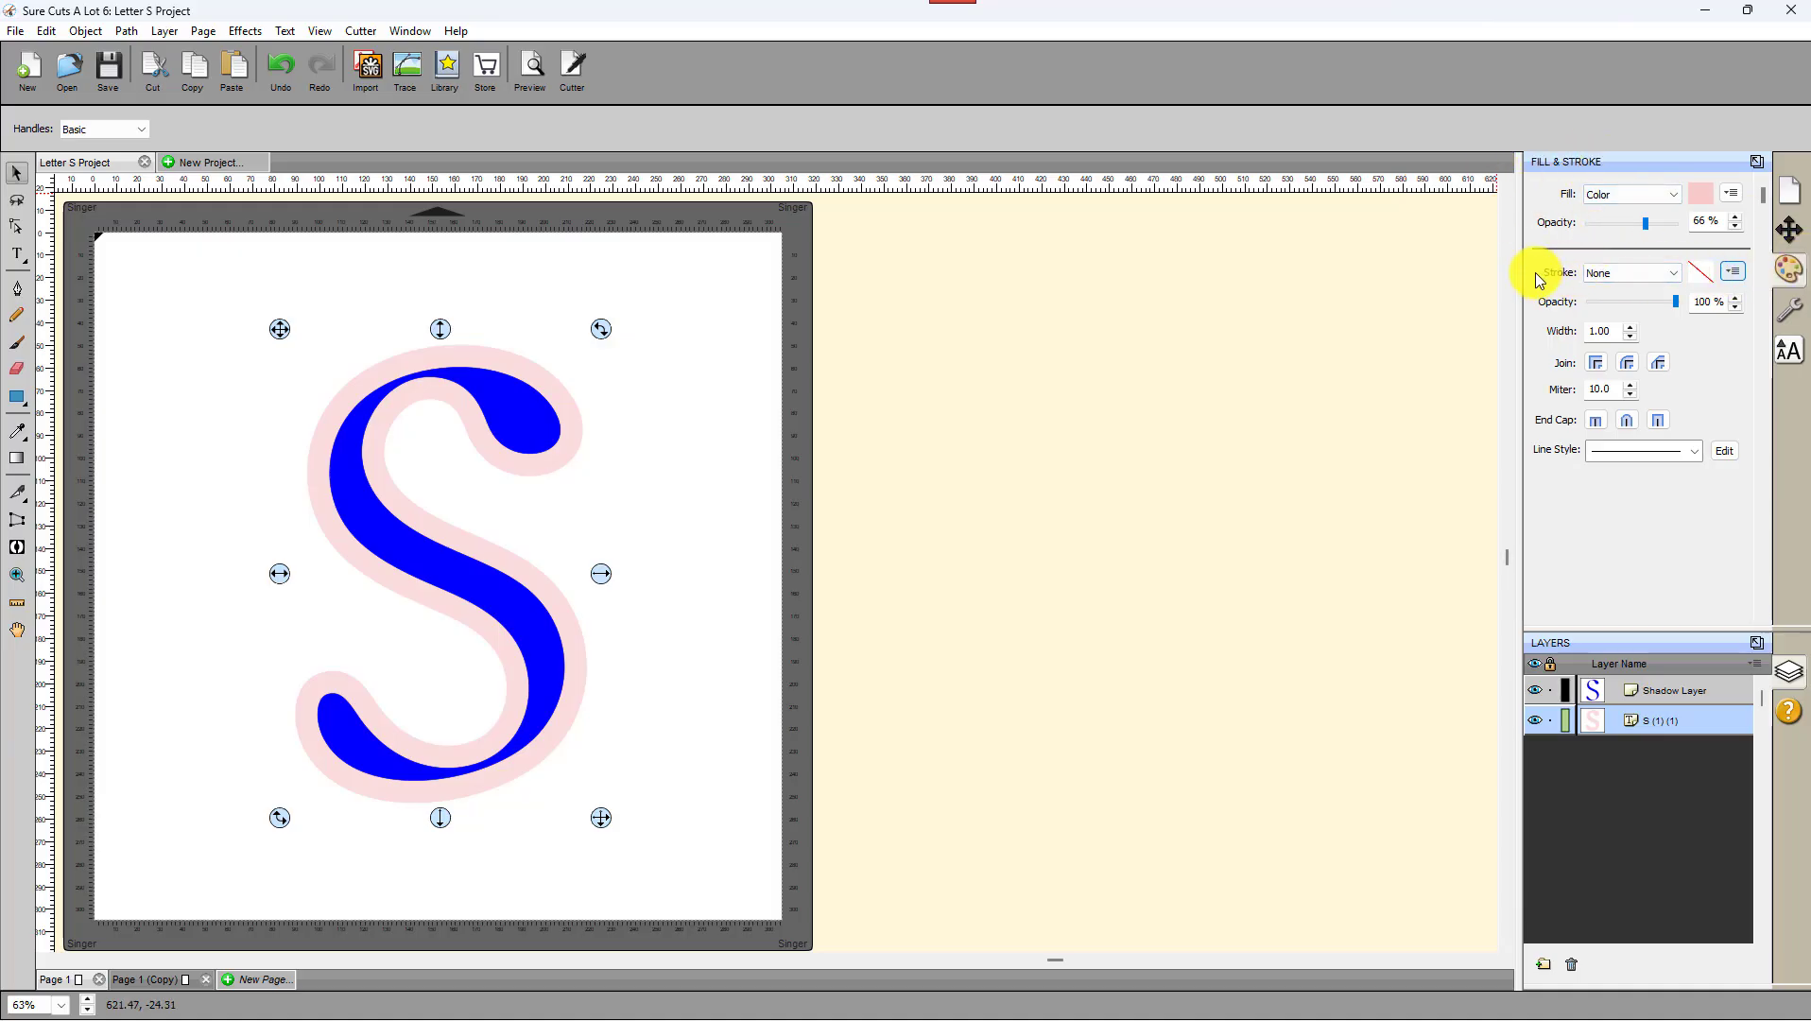
Step: Set the stroke of the blue shadow layer to None
click(1486, 308)
click(1653, 687)
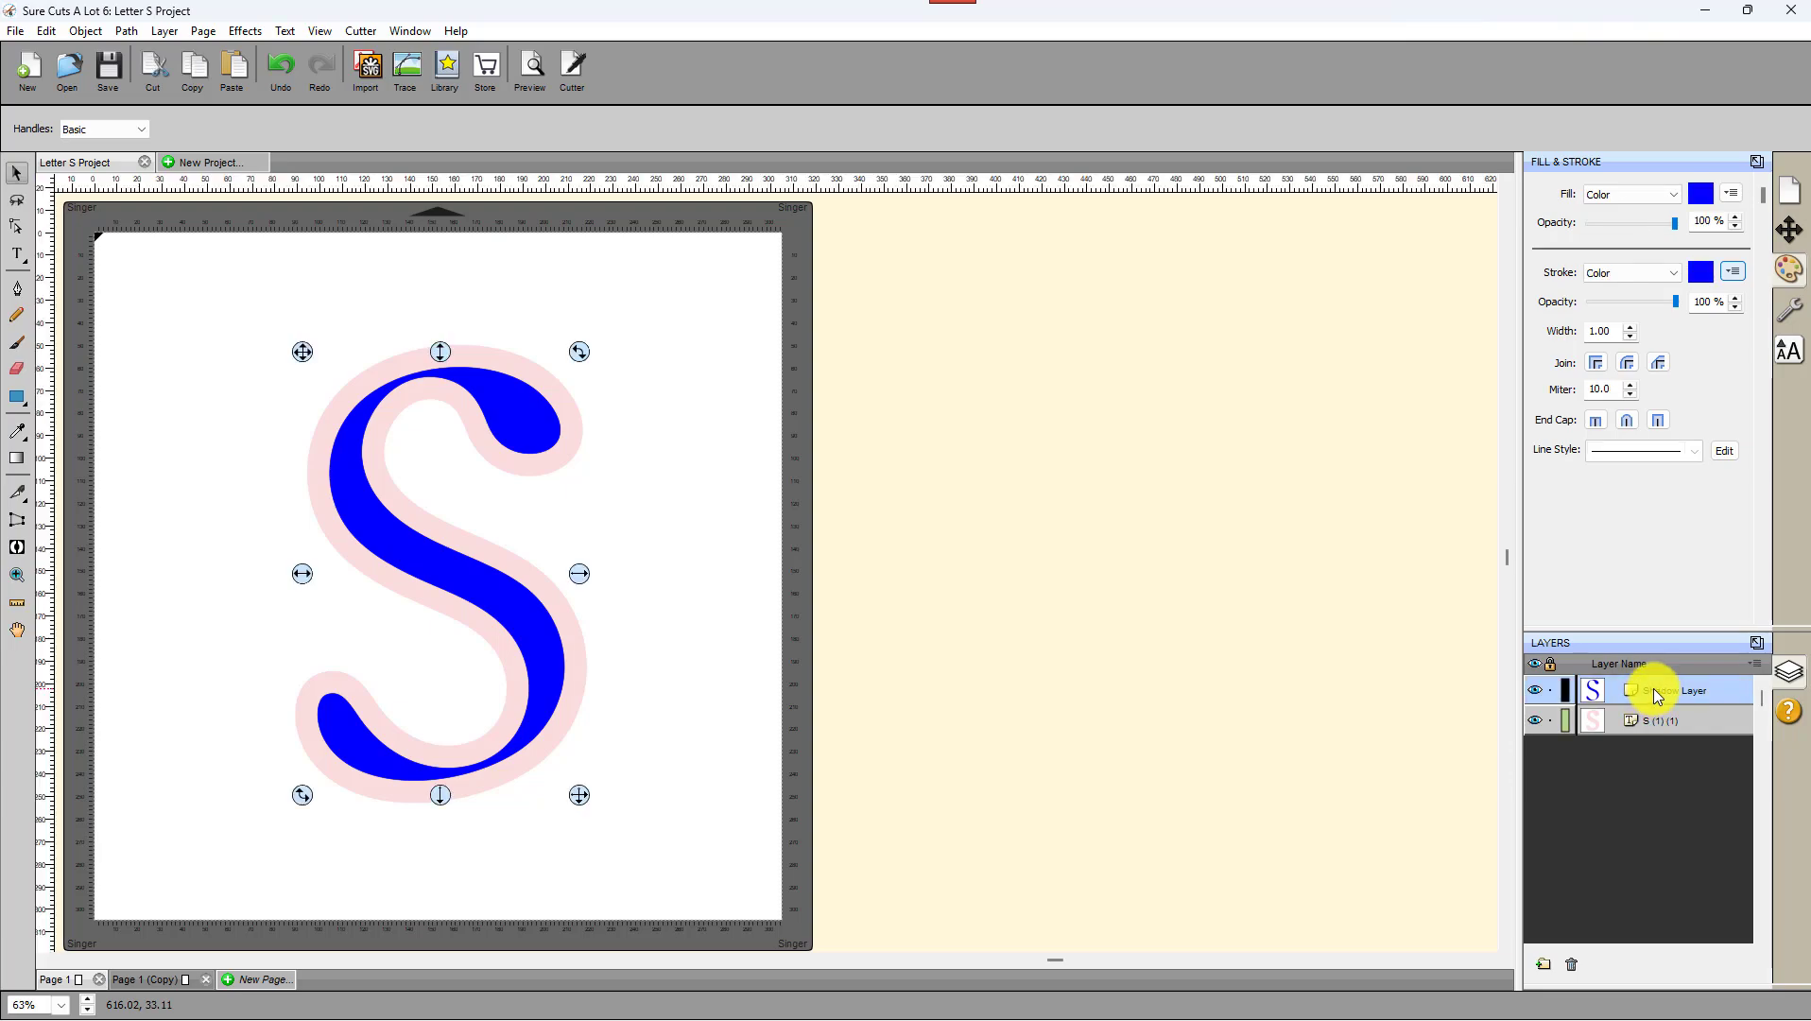
click(1675, 275)
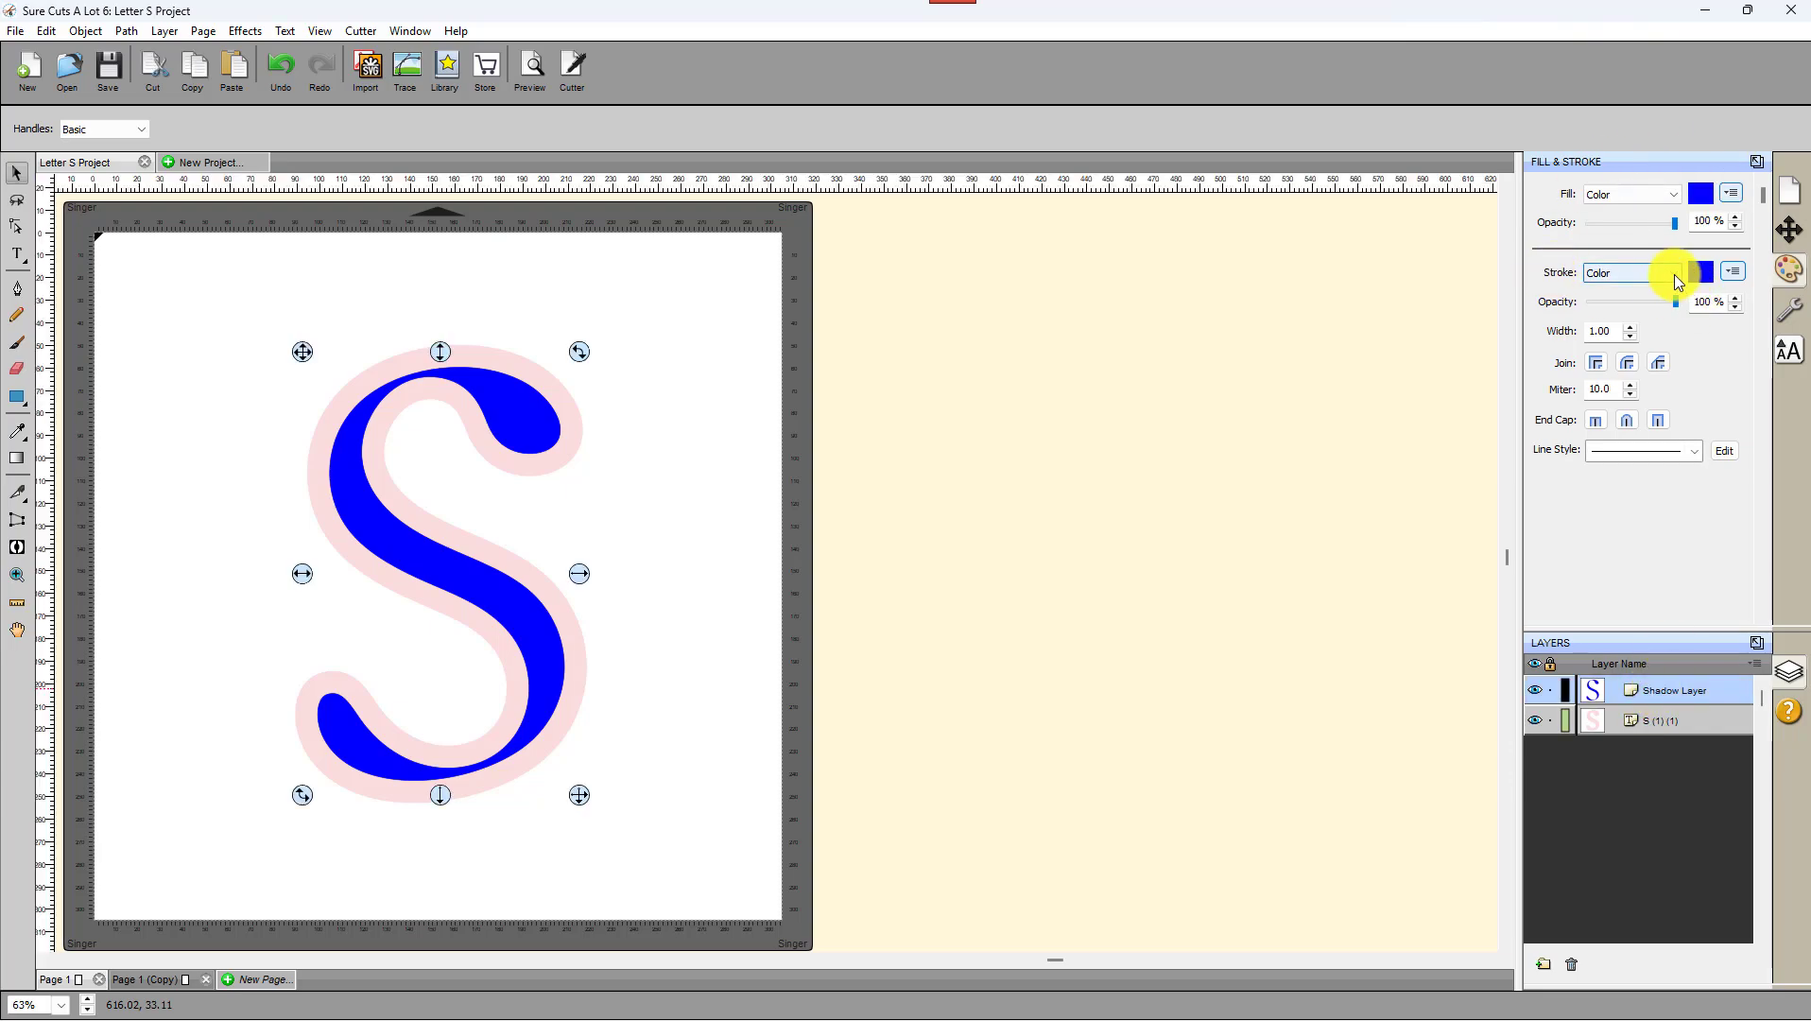
click(1606, 291)
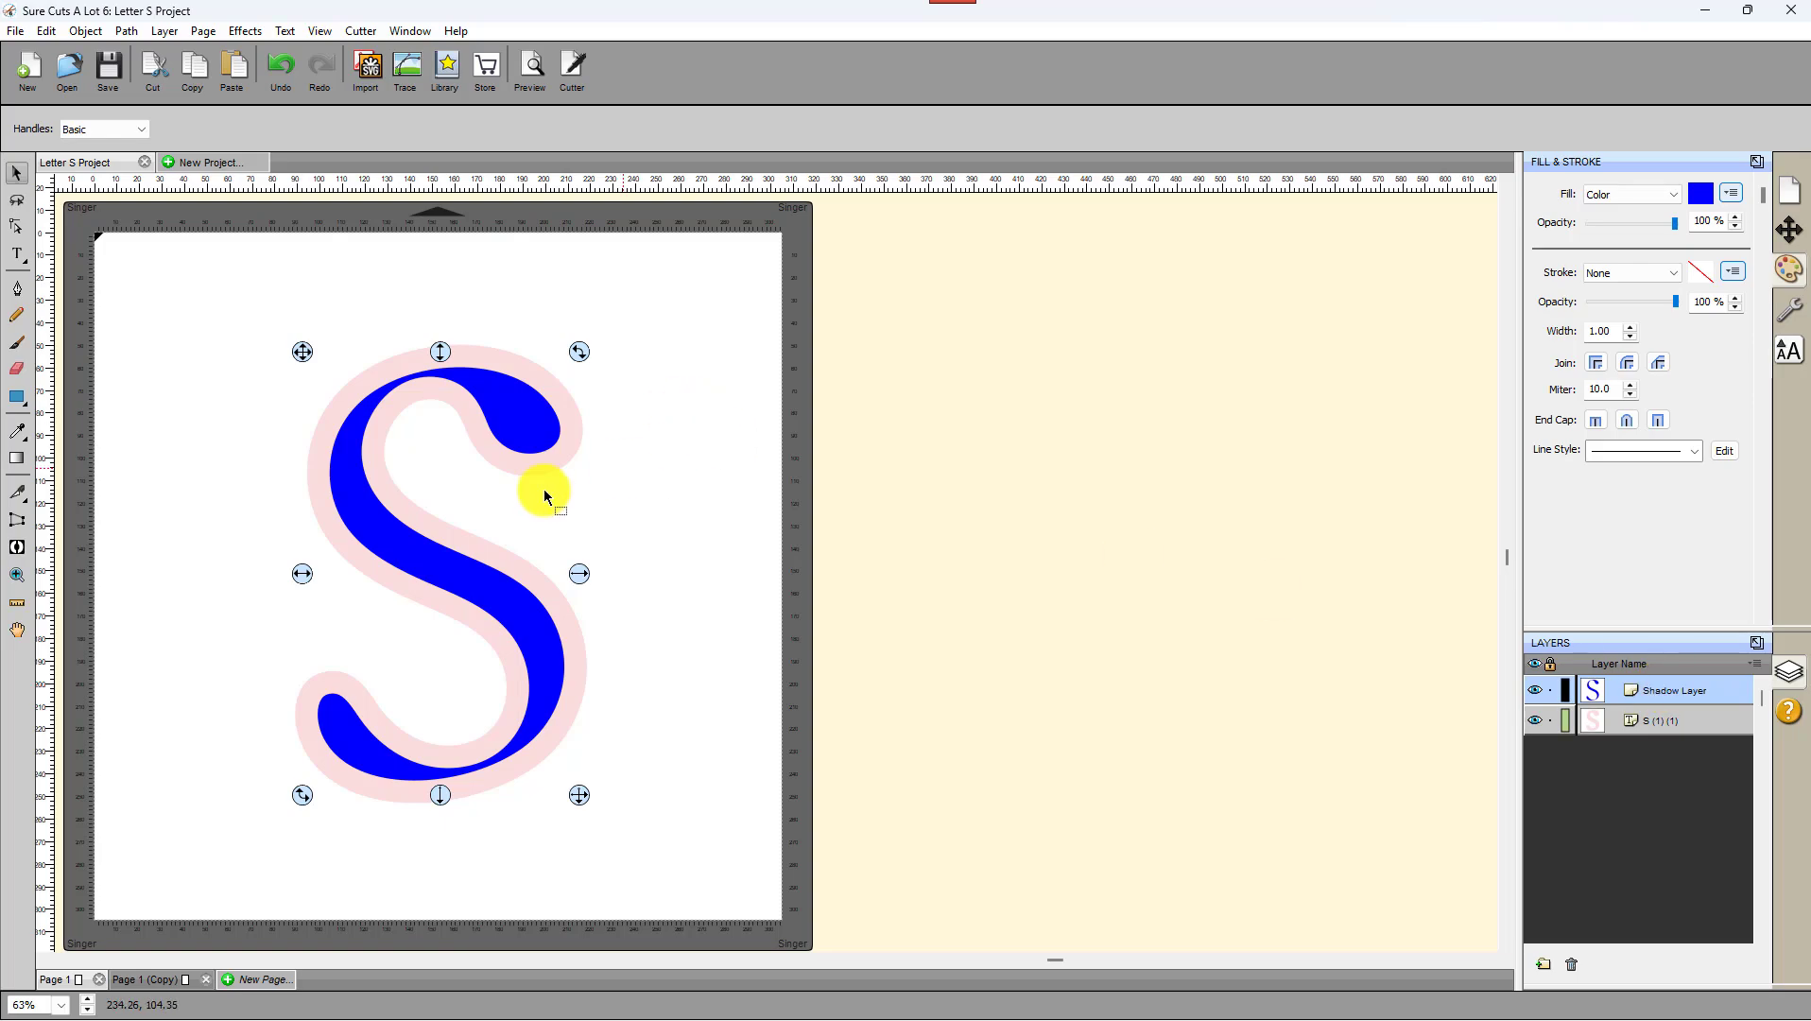
Step: Move the blue inset S and the pink S apart so that they sit side by side on the mat
drag(515, 415, 694, 428)
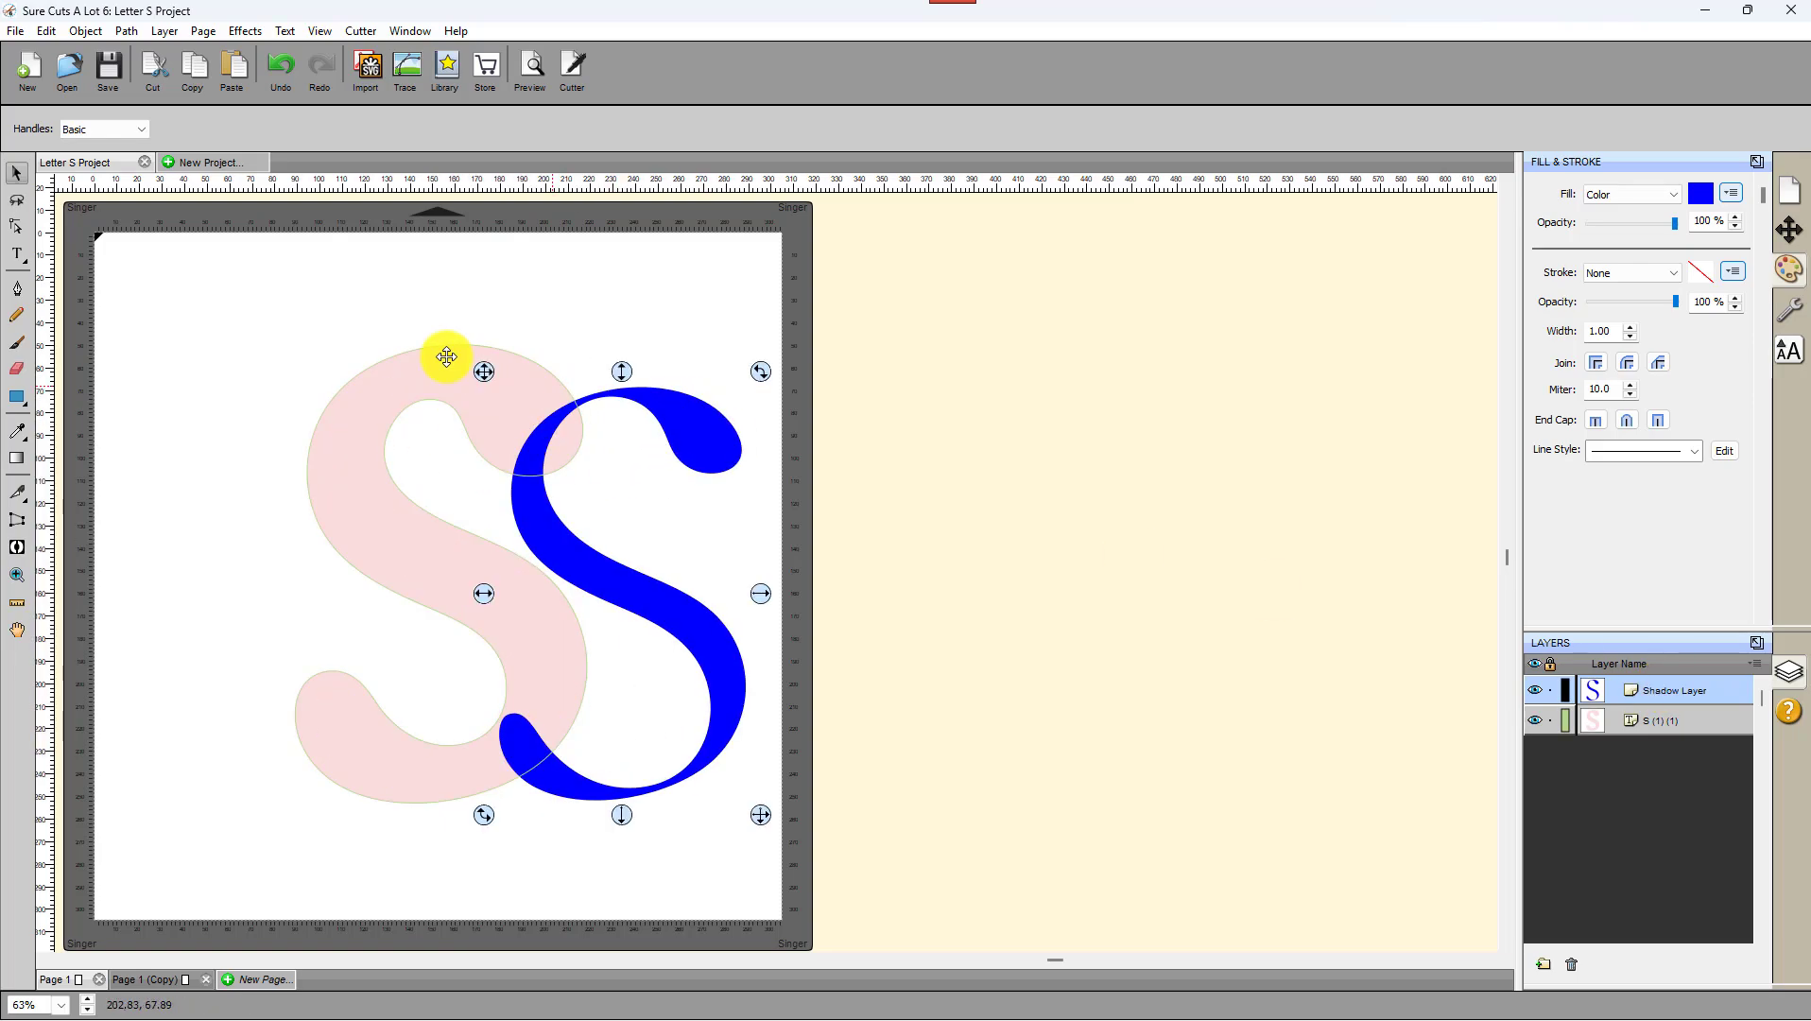
drag(433, 376, 255, 371)
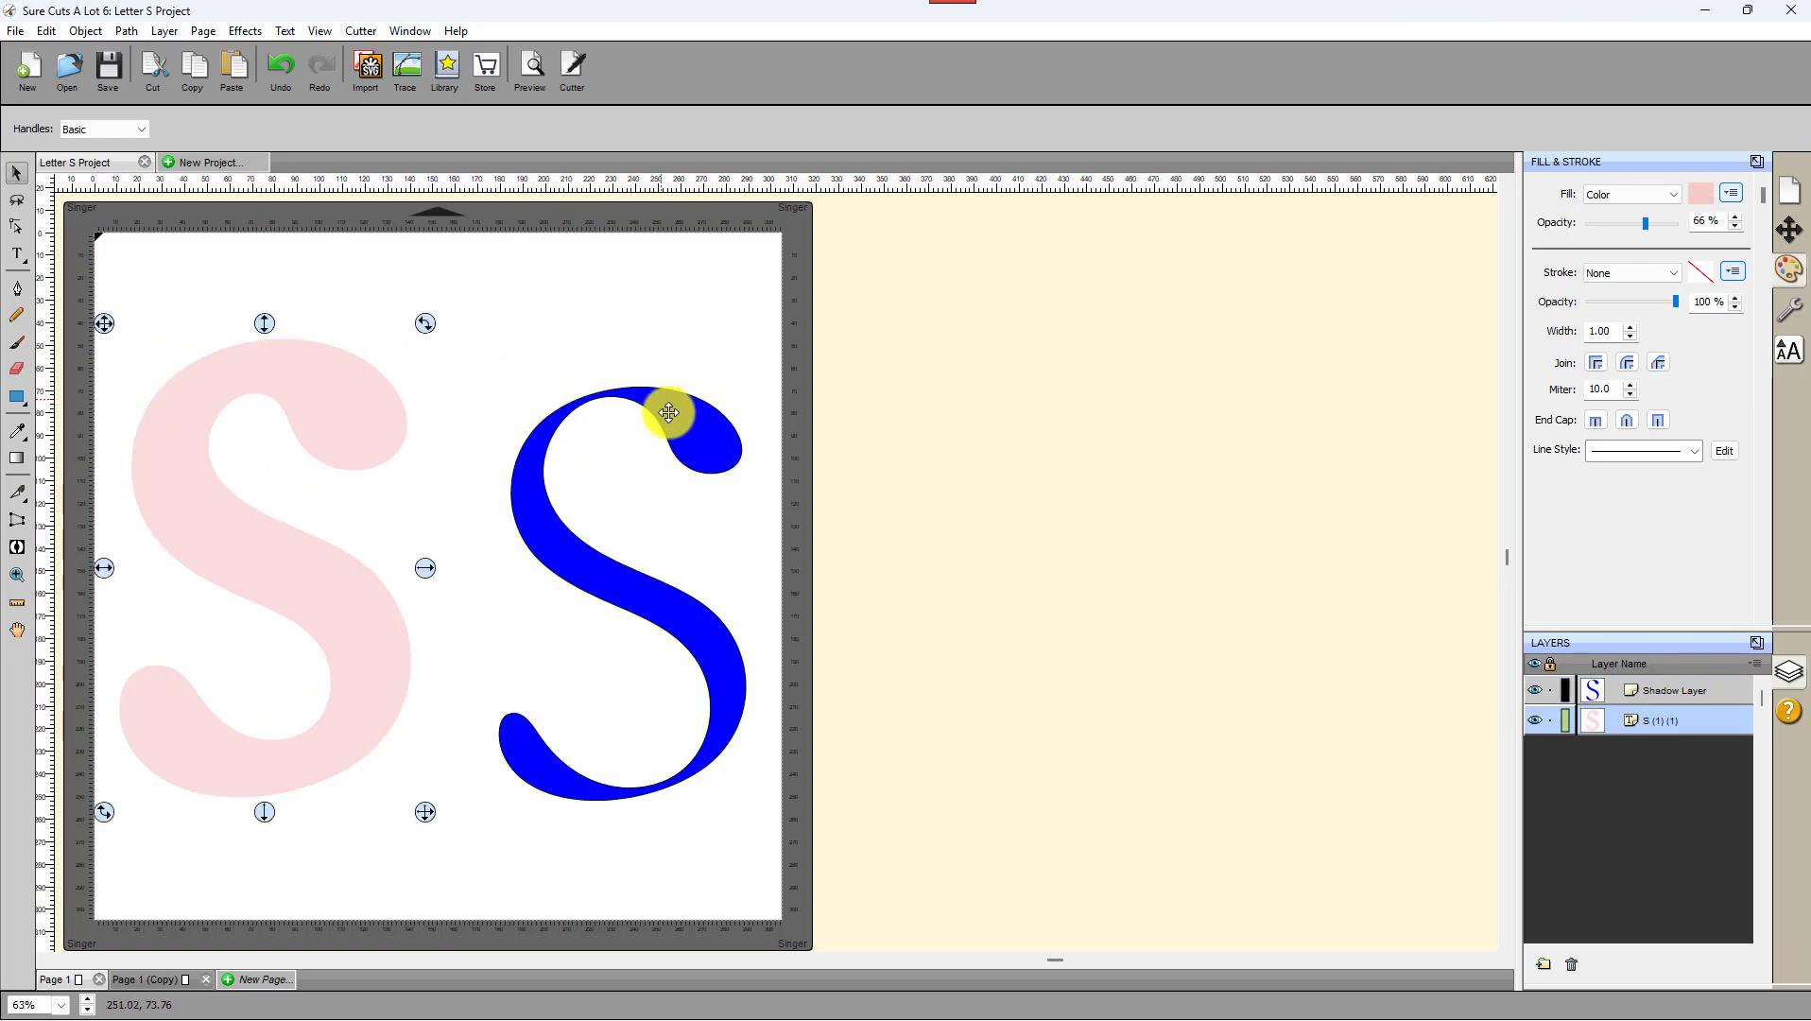
drag(667, 408, 630, 397)
click(730, 278)
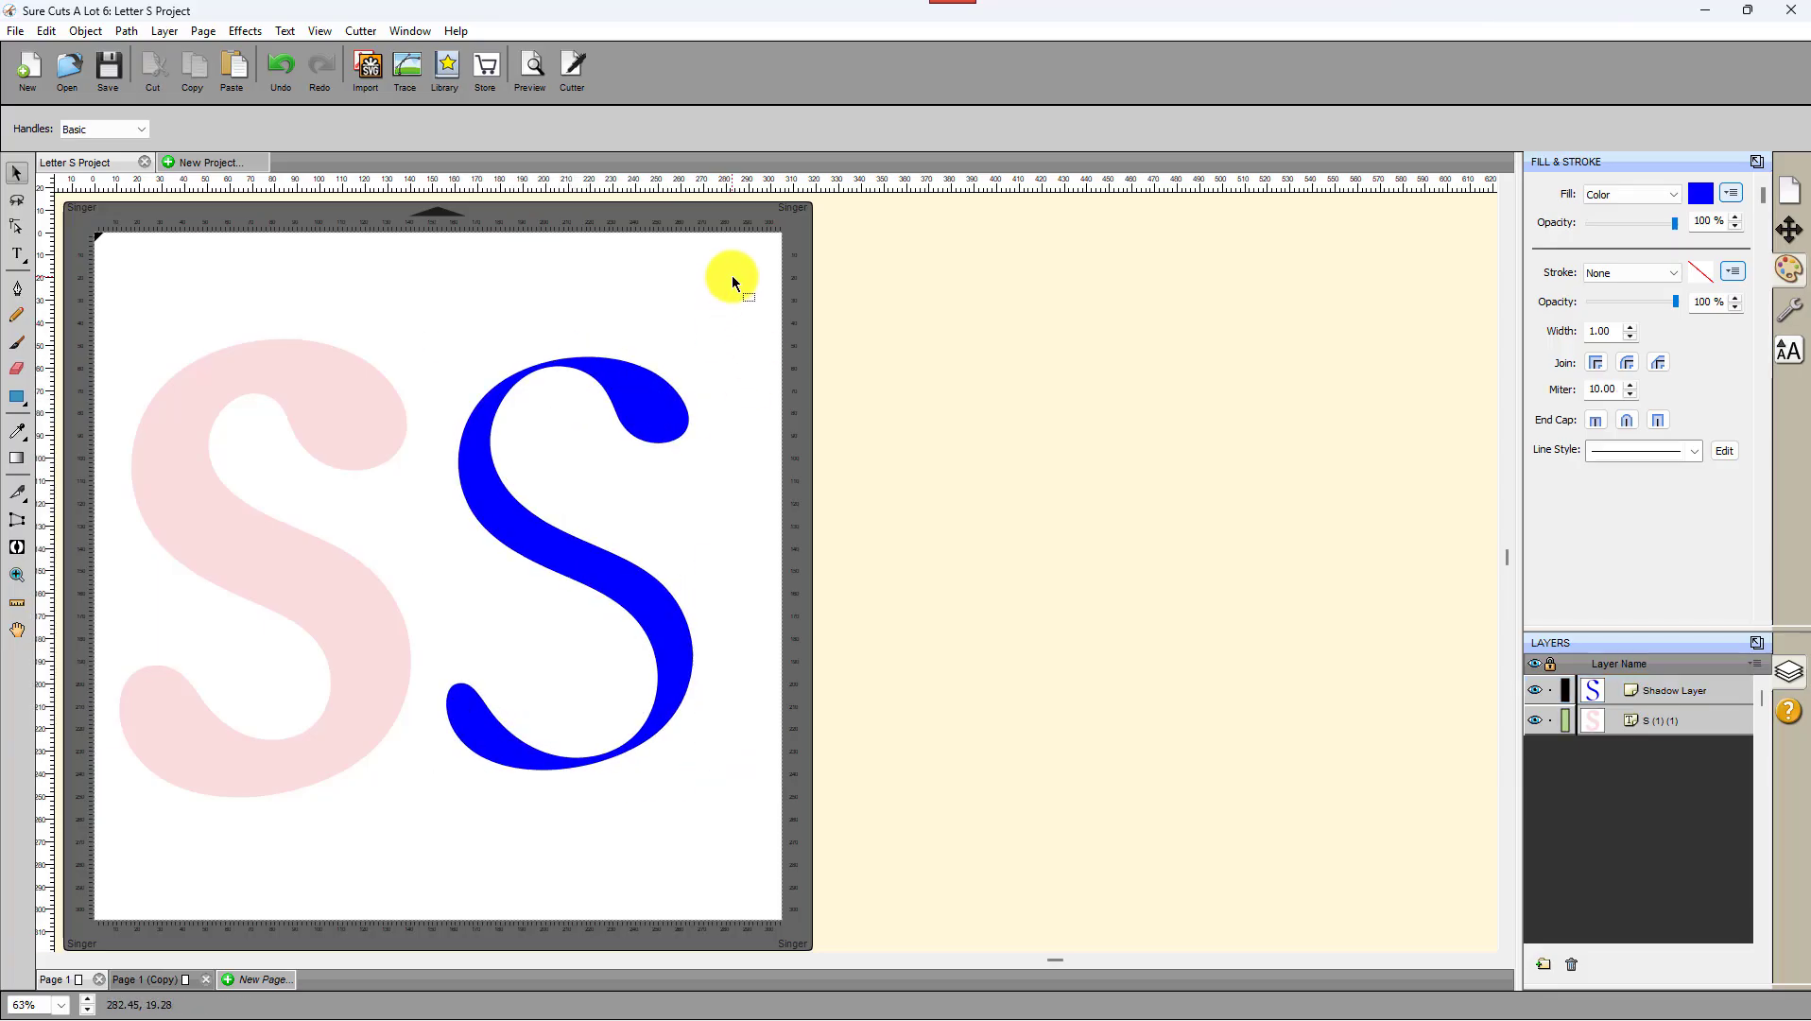
drag(598, 578, 590, 608)
click(318, 300)
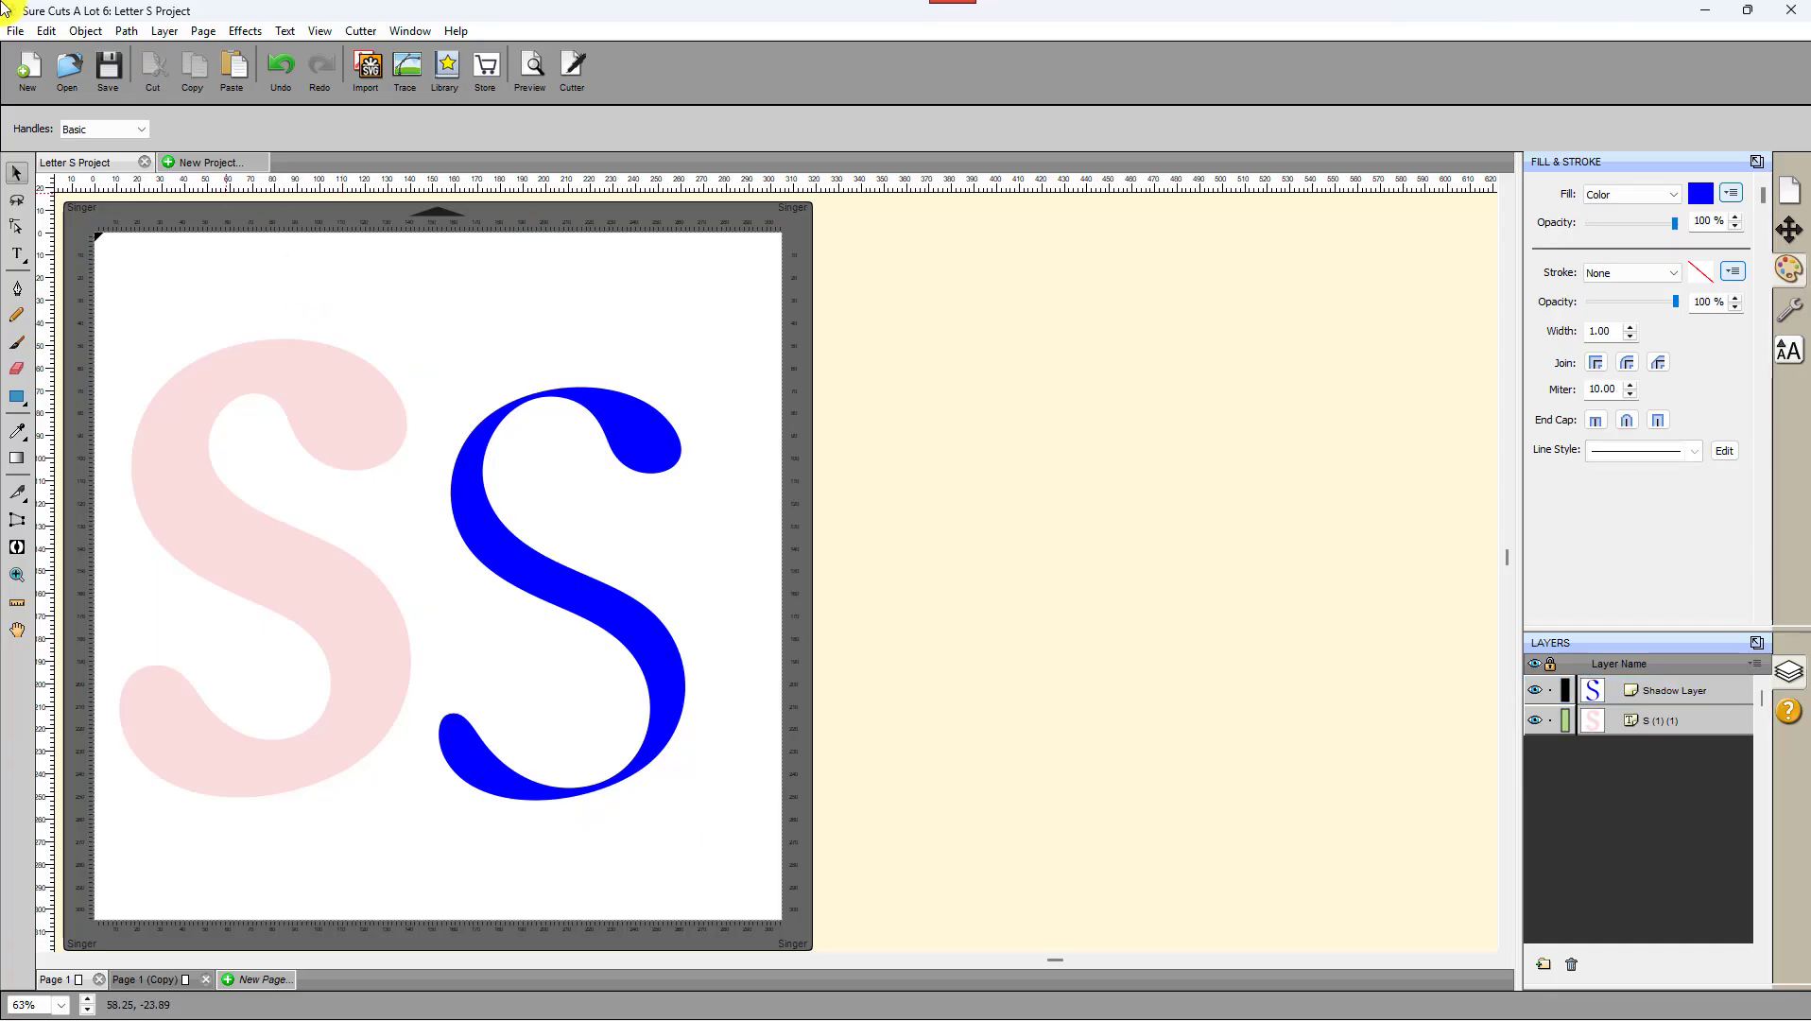
Step: Export the project to the desktop as a PNG file named SS
click(15, 32)
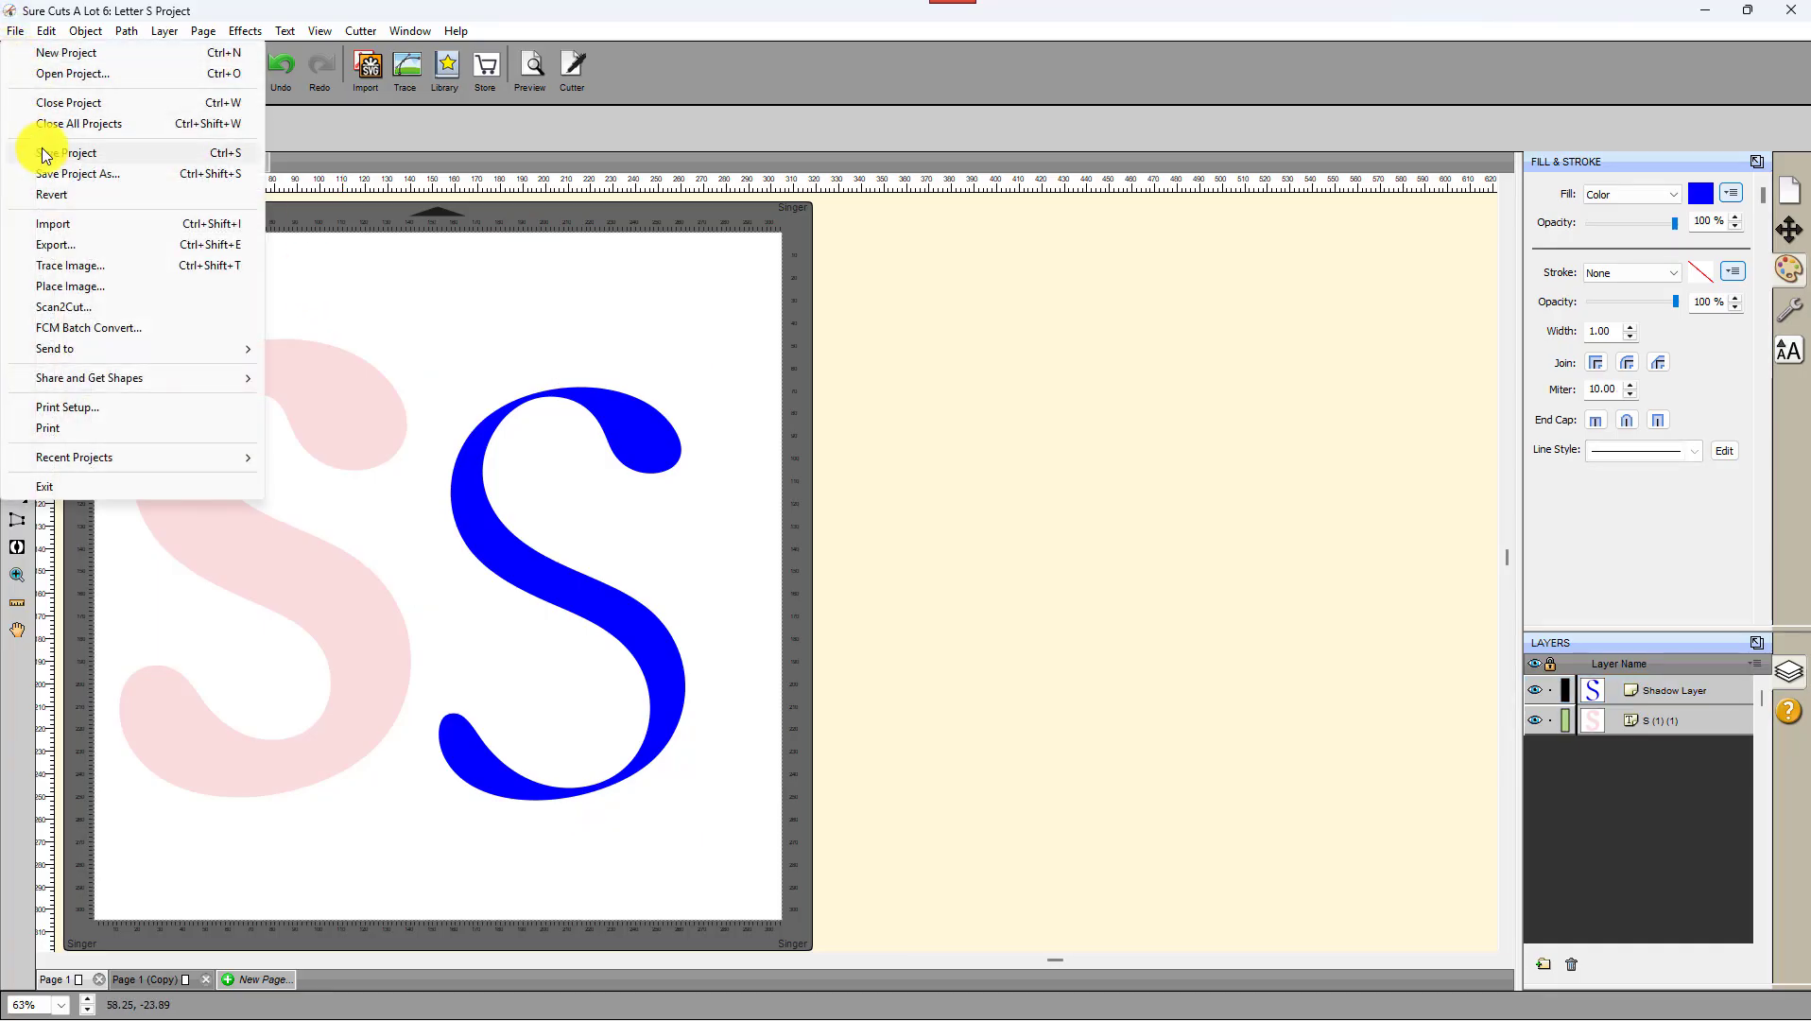
click(48, 245)
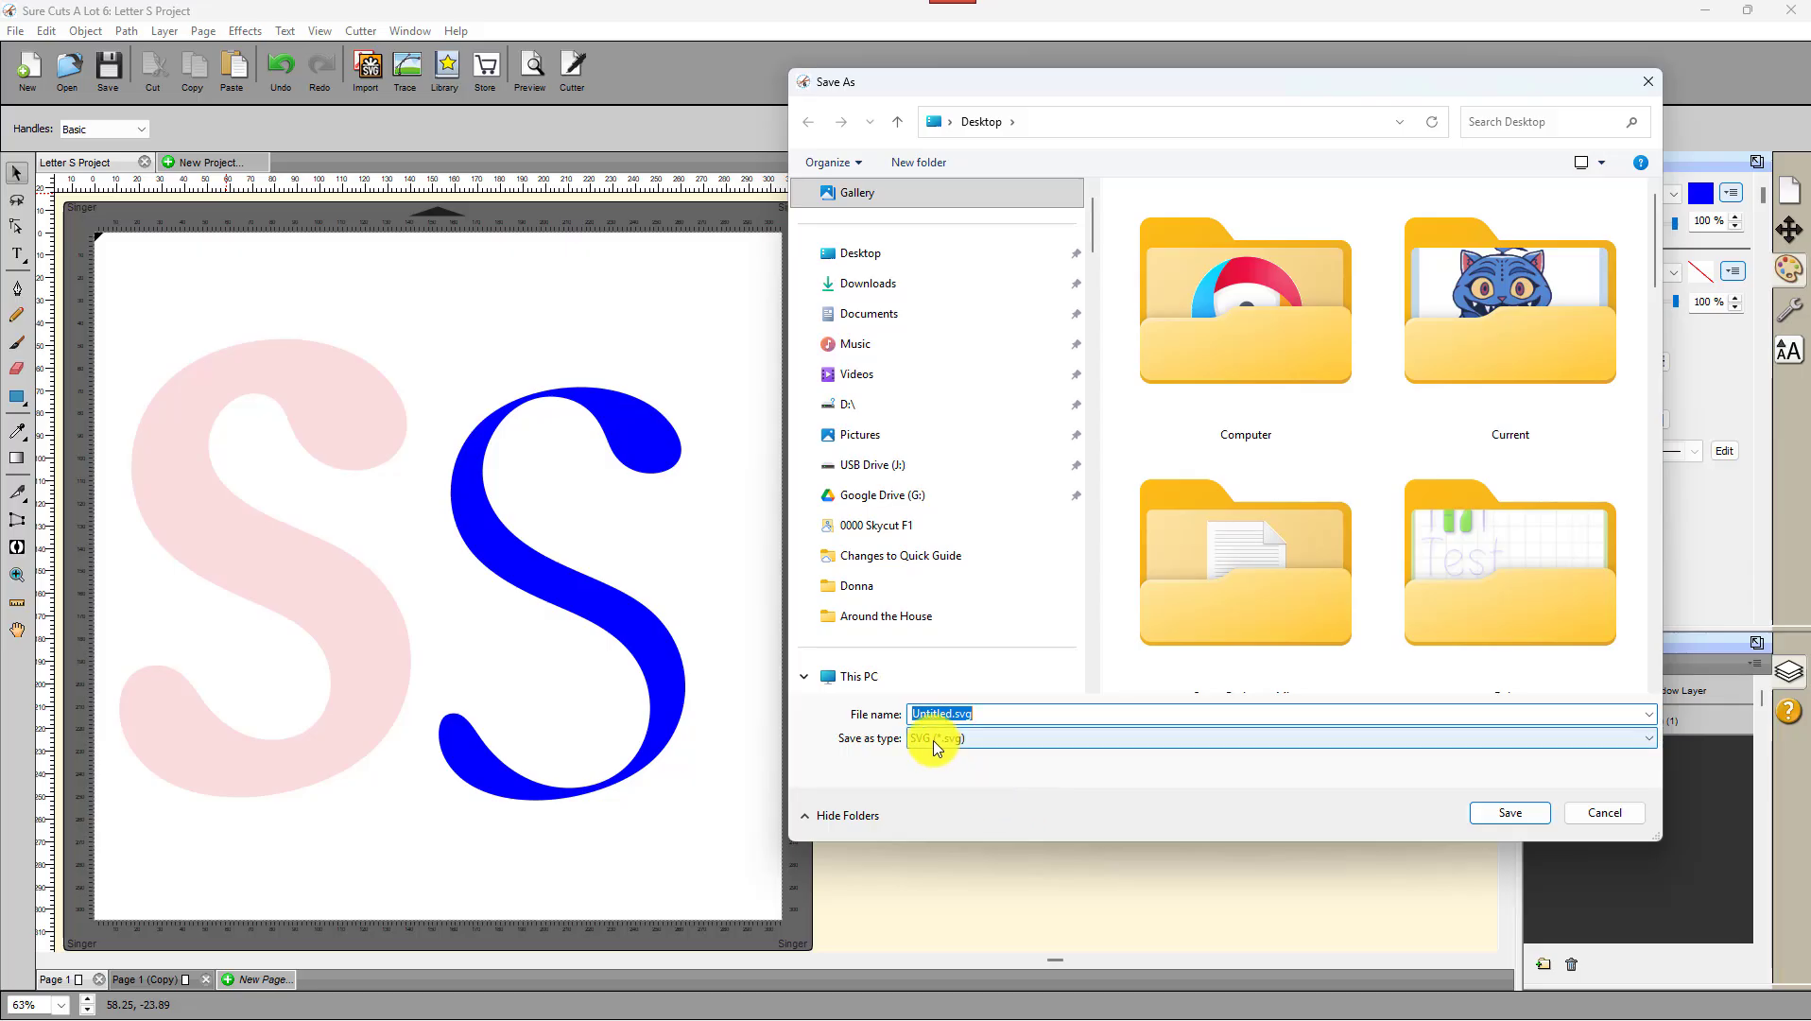
click(1652, 738)
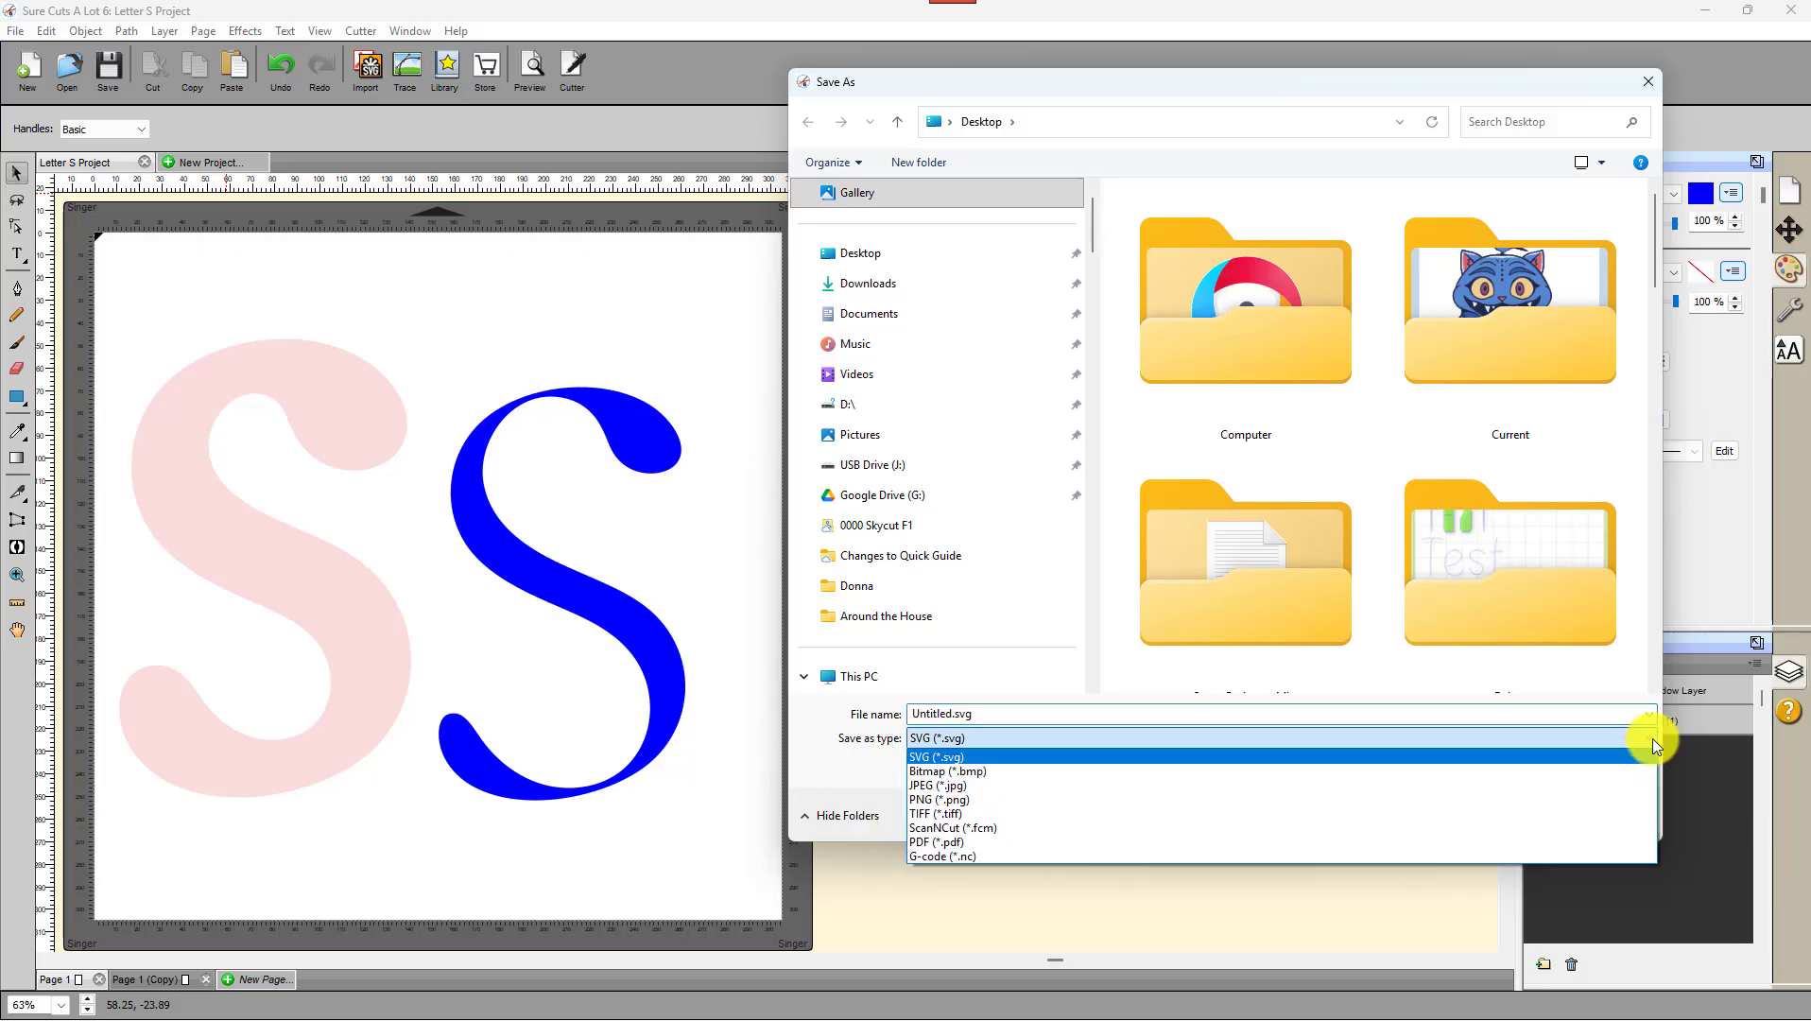
click(941, 799)
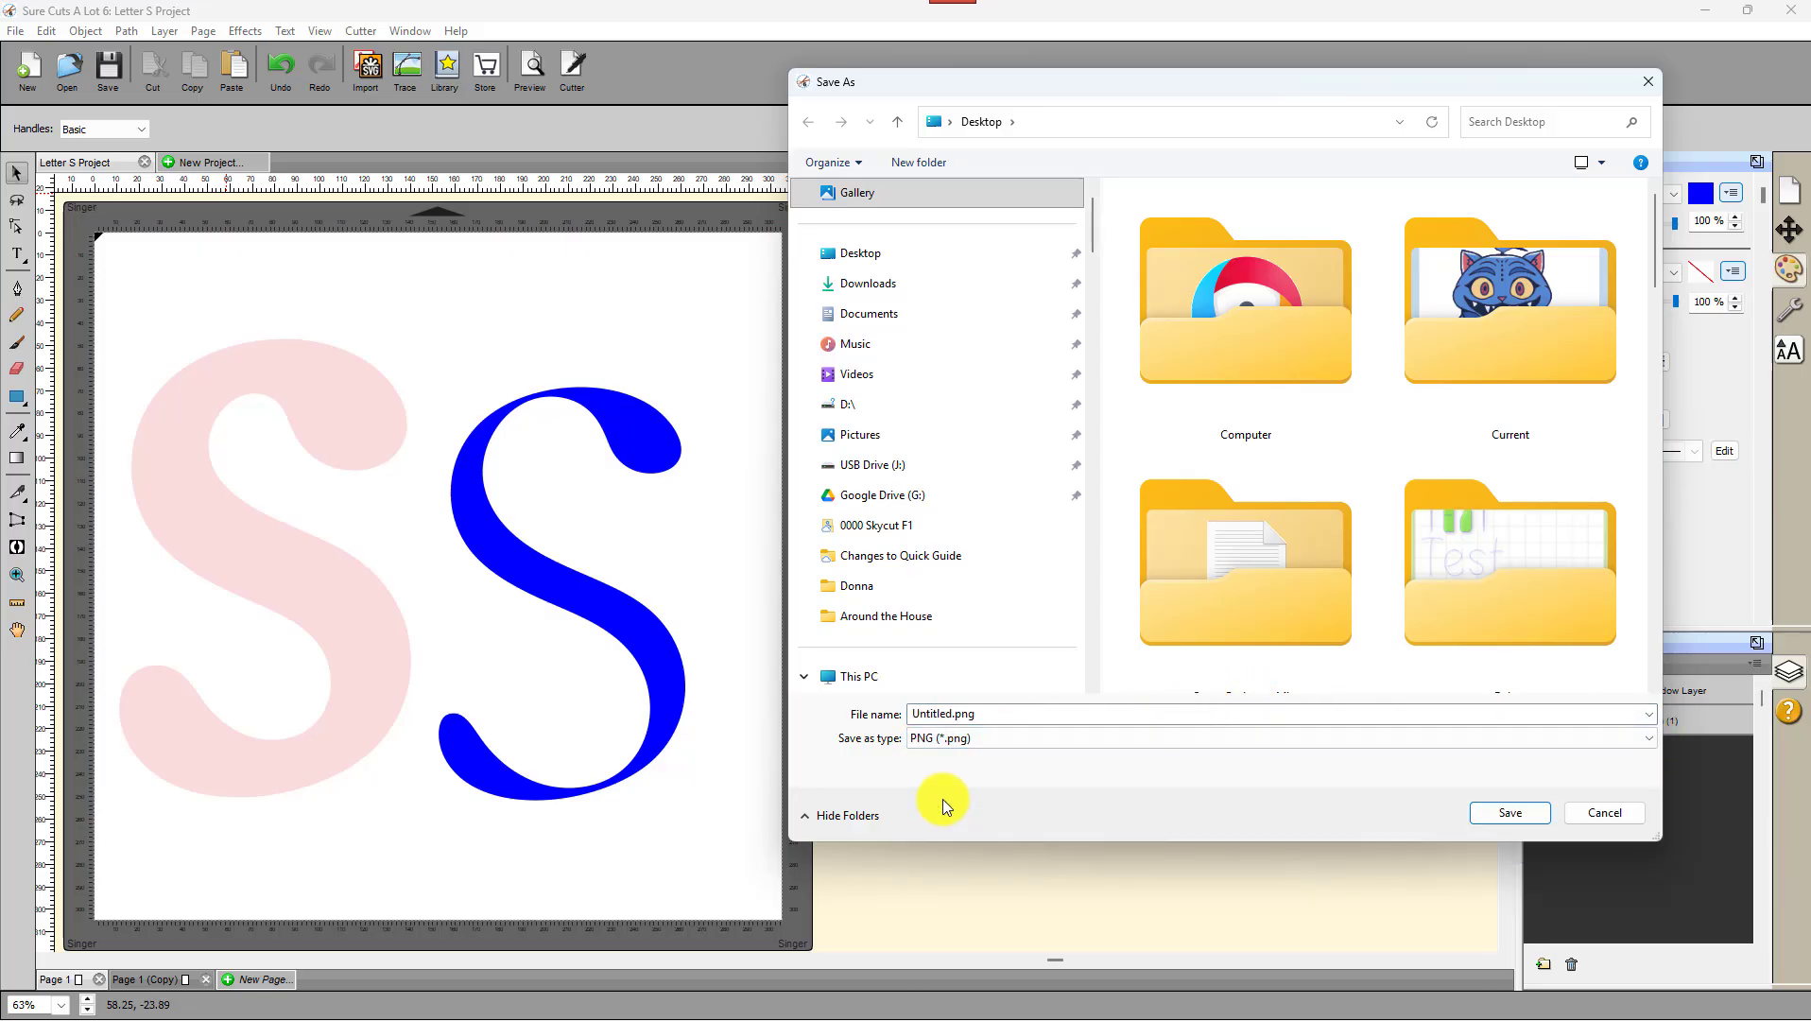
double_click(989, 714)
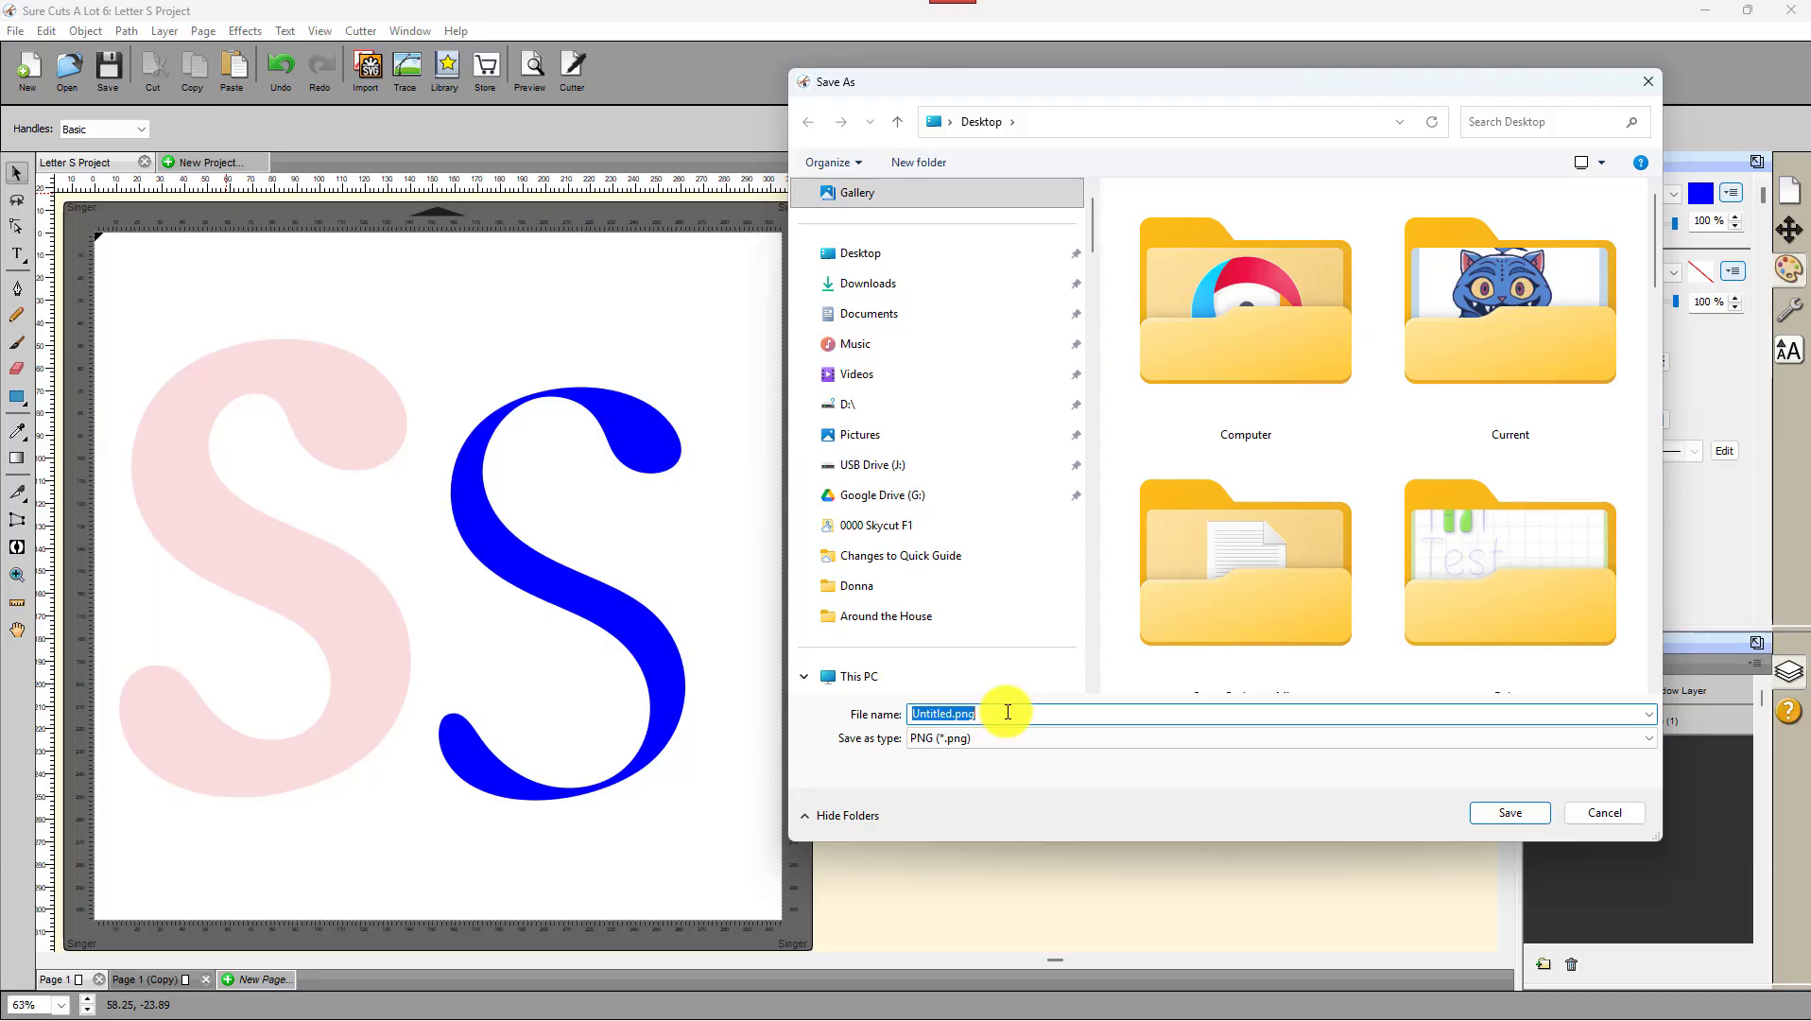
text(SS)
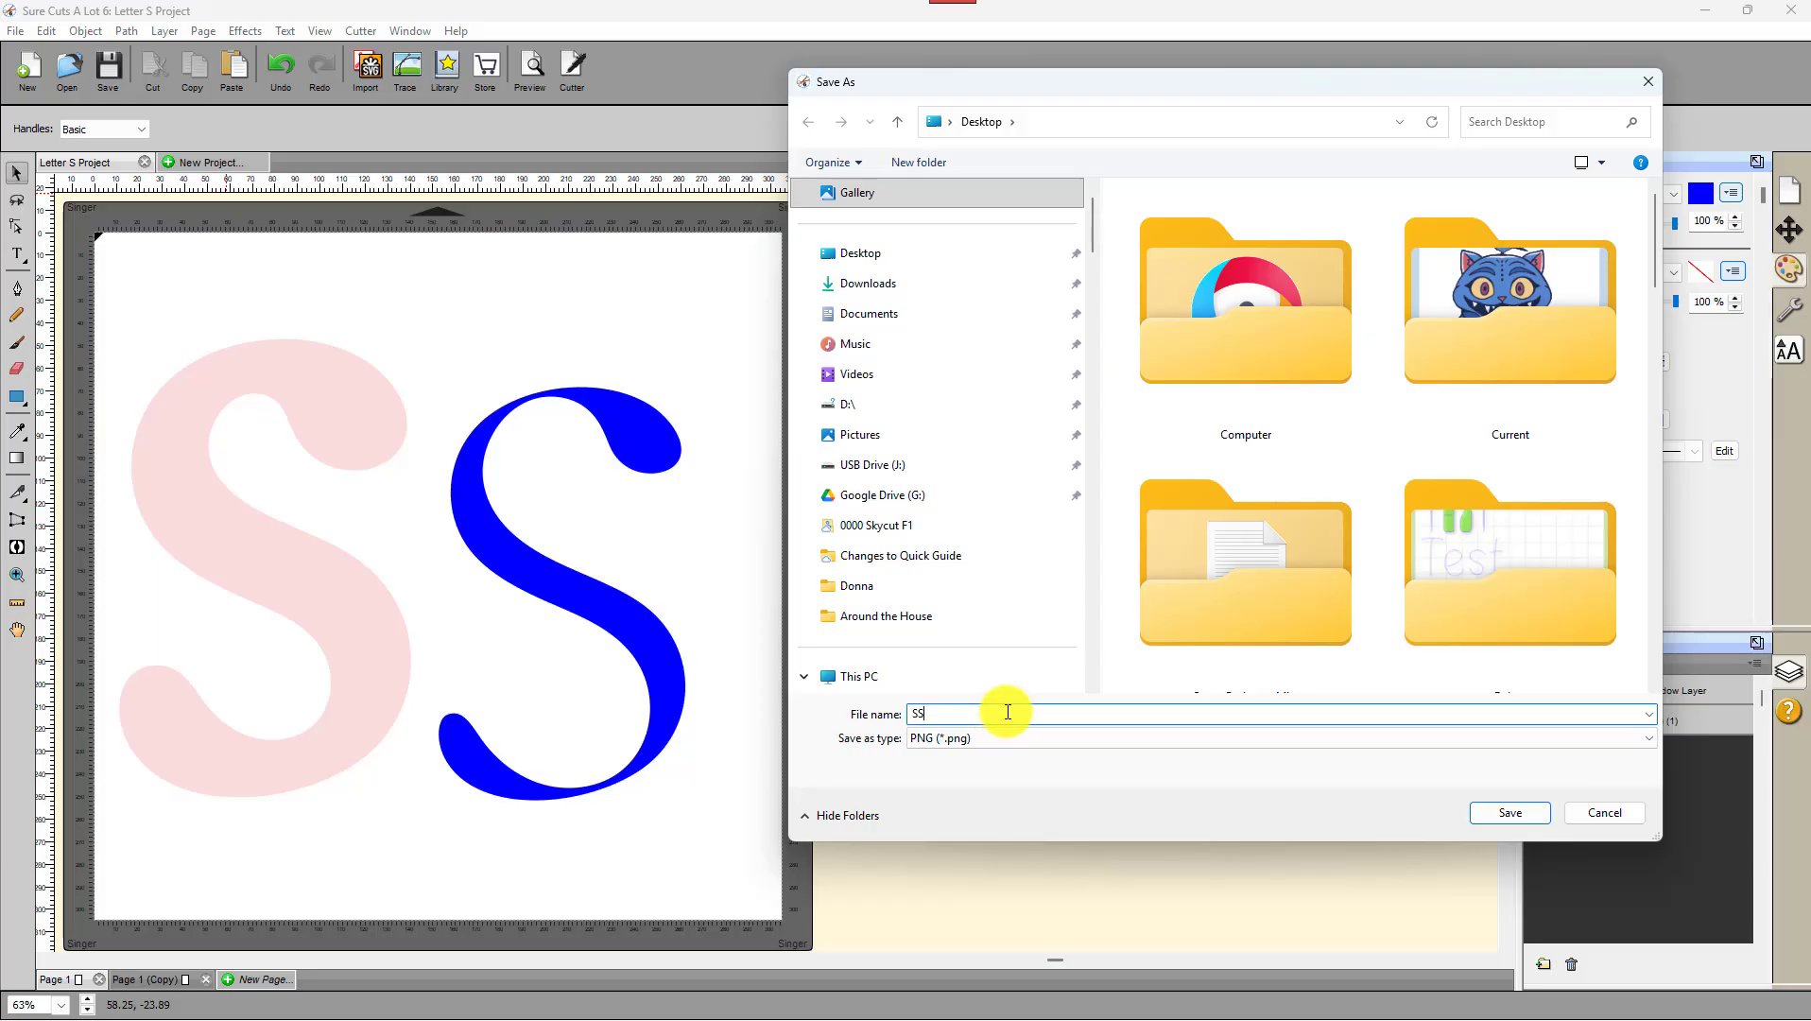
click(1509, 815)
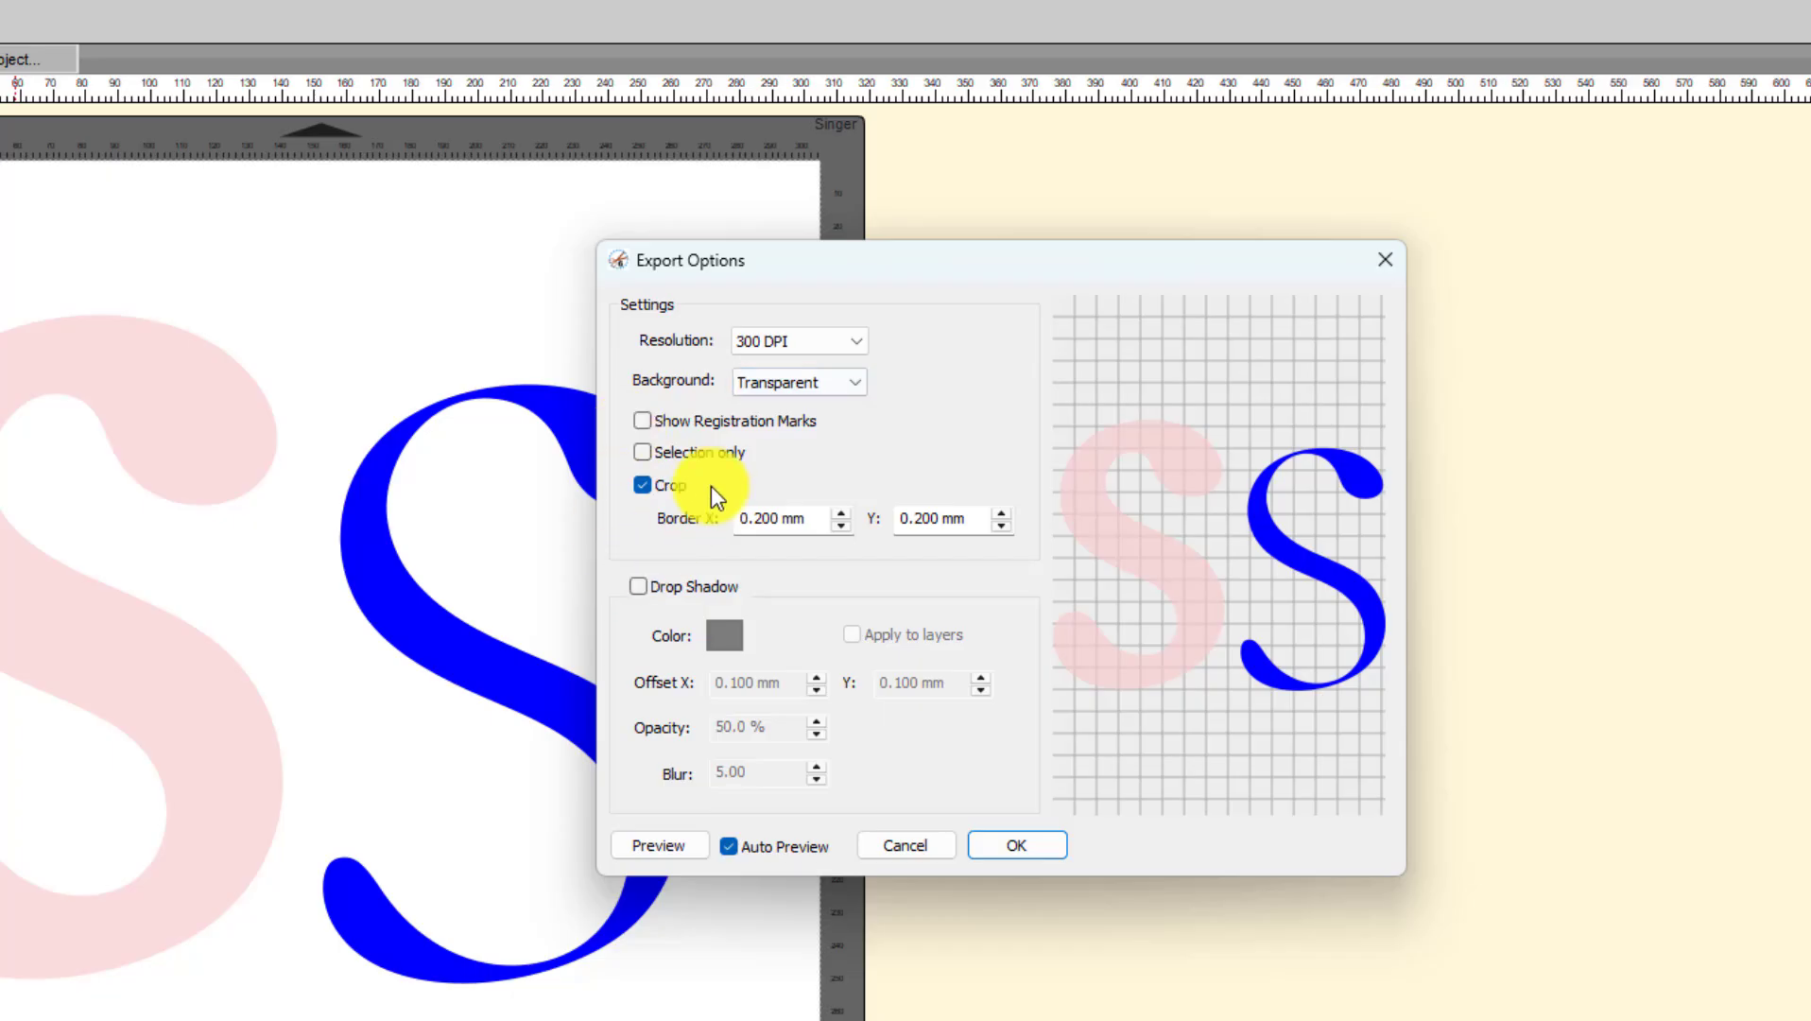
Step: Keep the PNG export cropped, set its X and Y borders to 0.000 mm, and complete the export
click(642, 485)
click(643, 486)
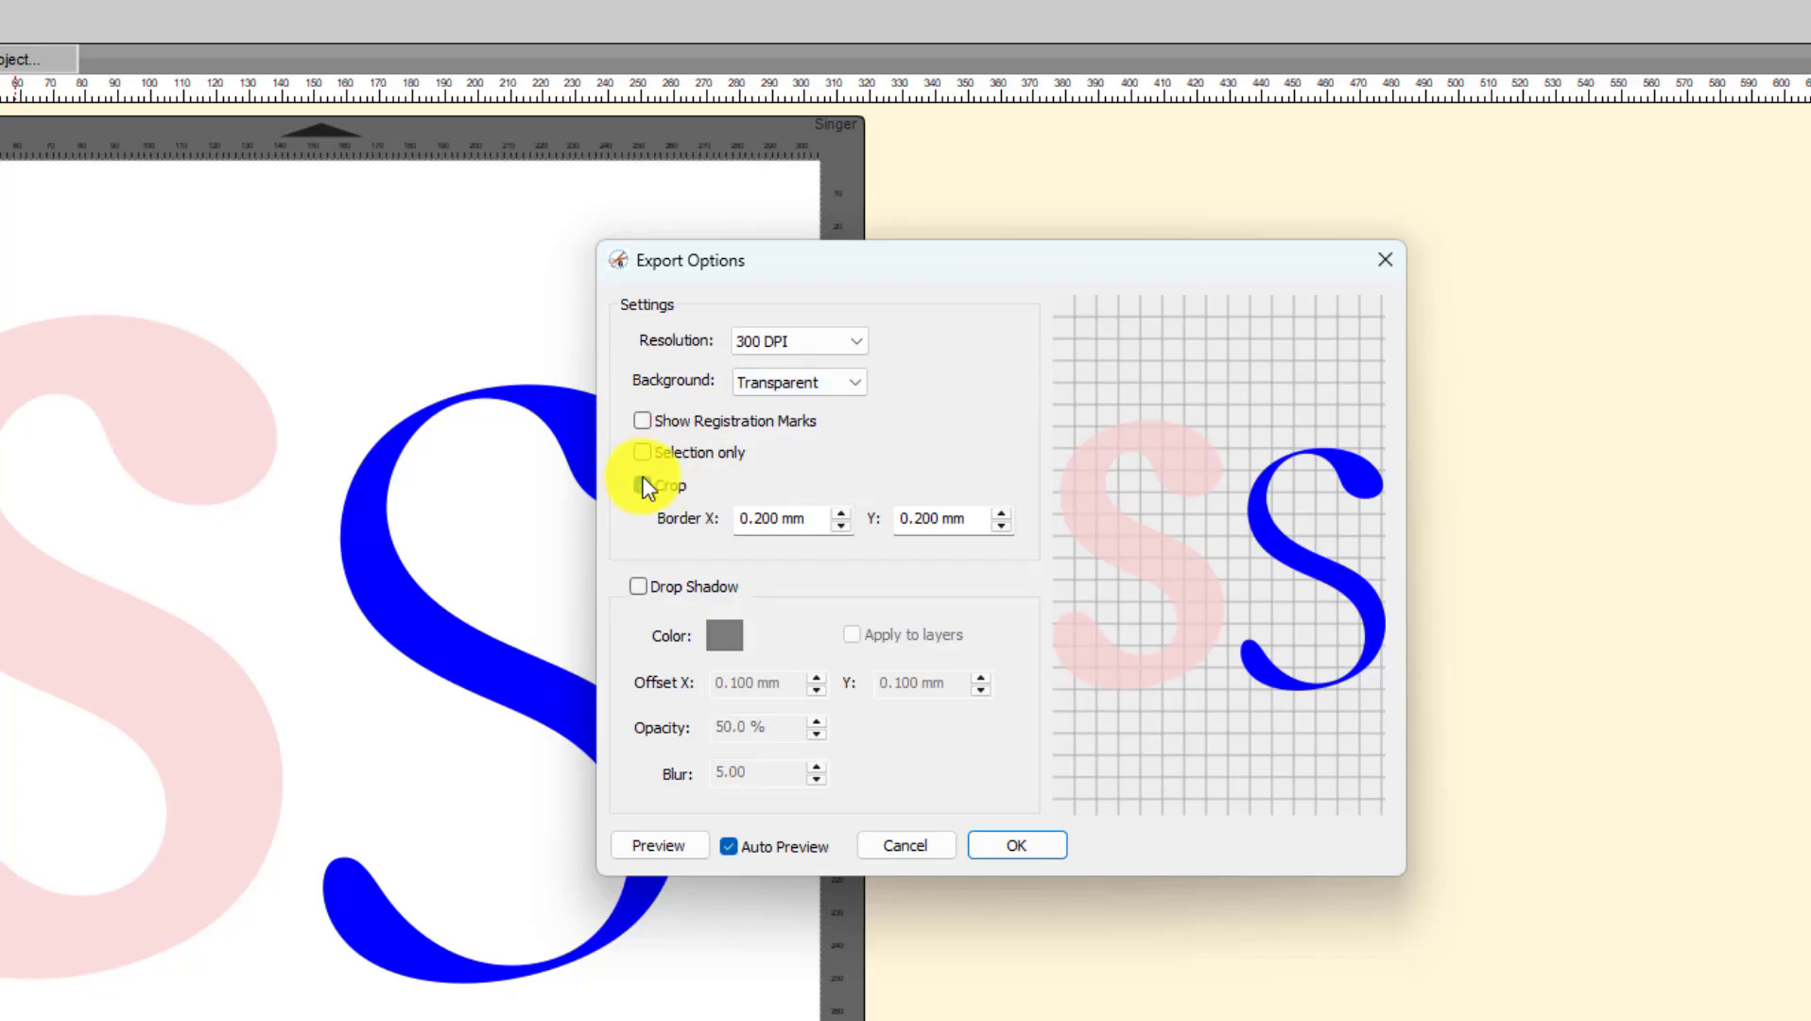
click(841, 525)
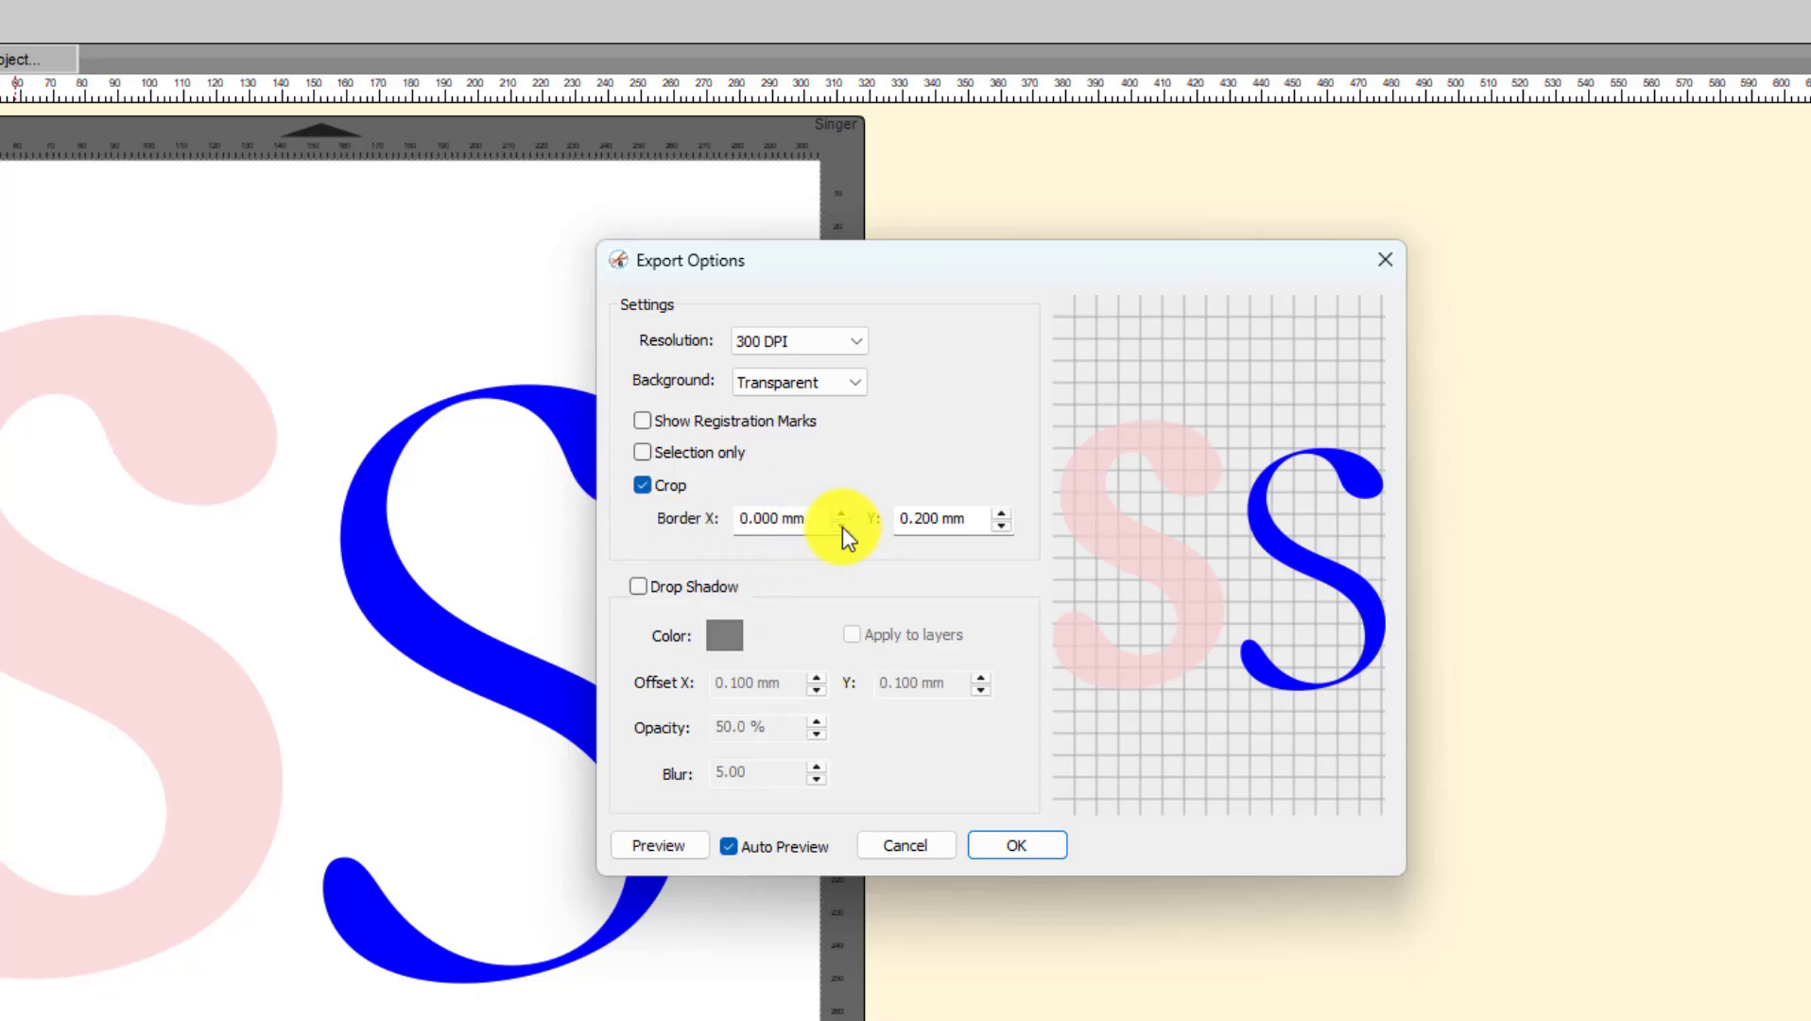
click(1000, 526)
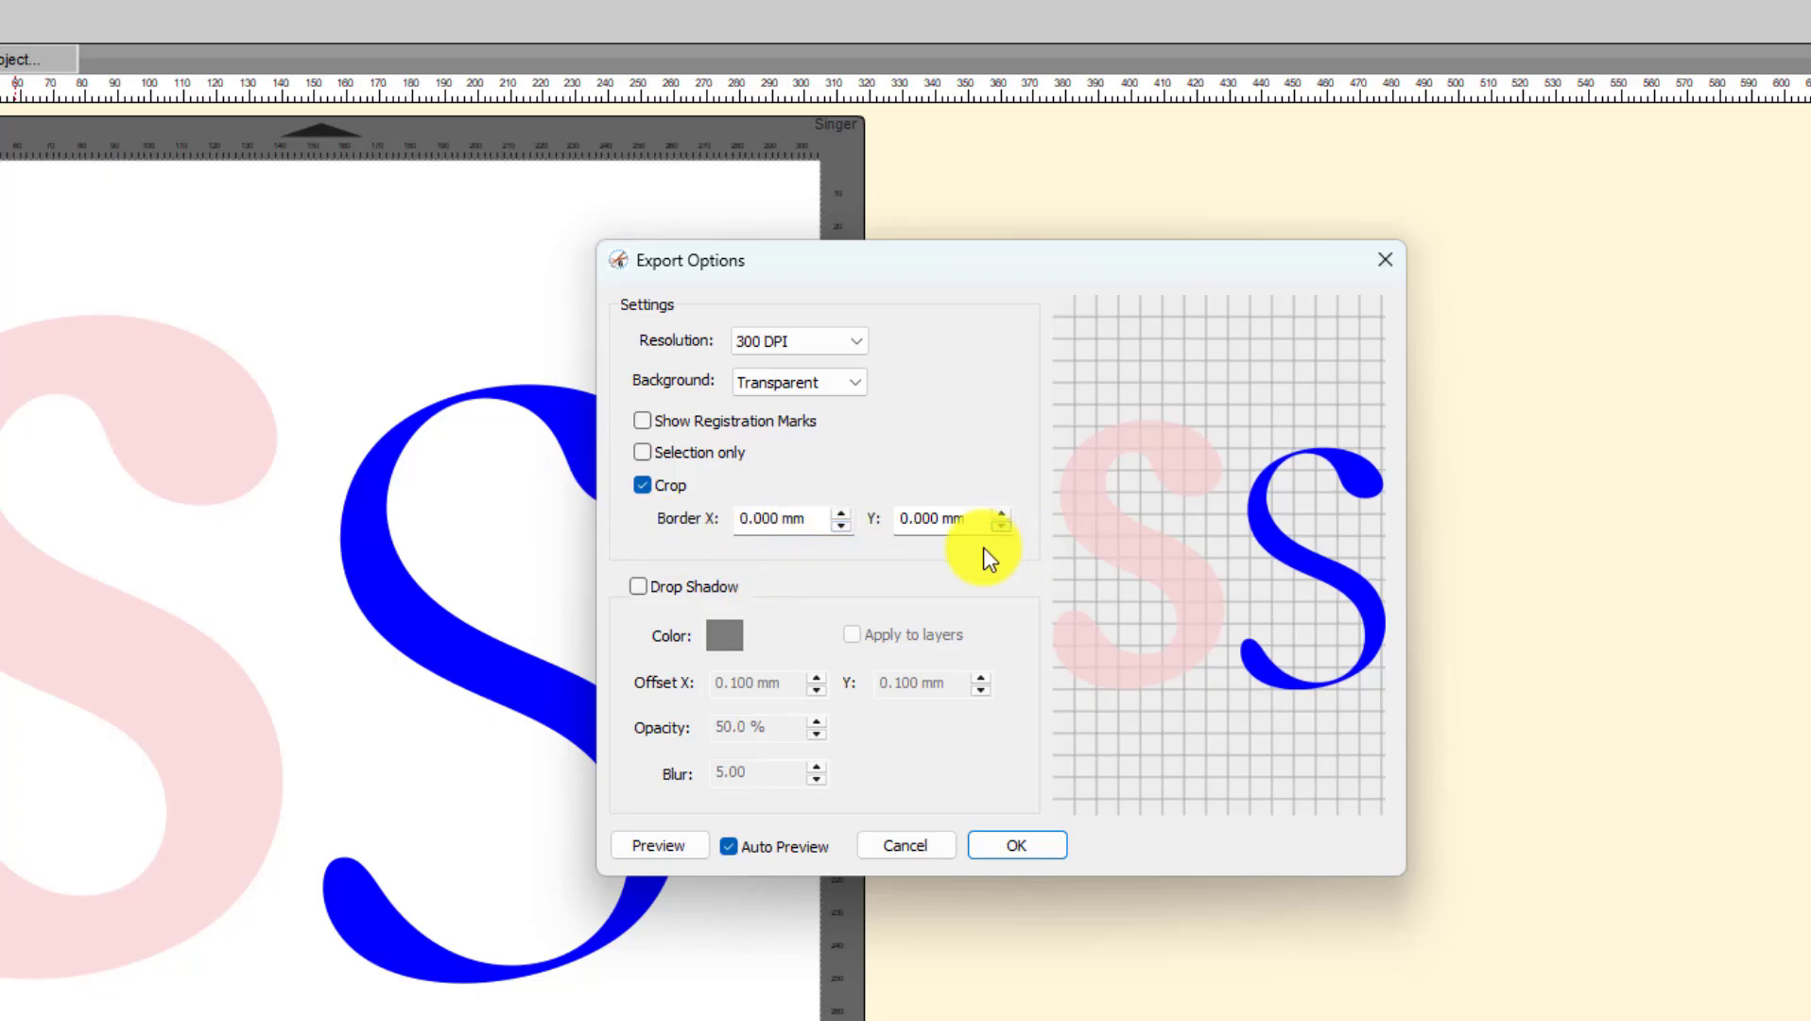
click(1017, 851)
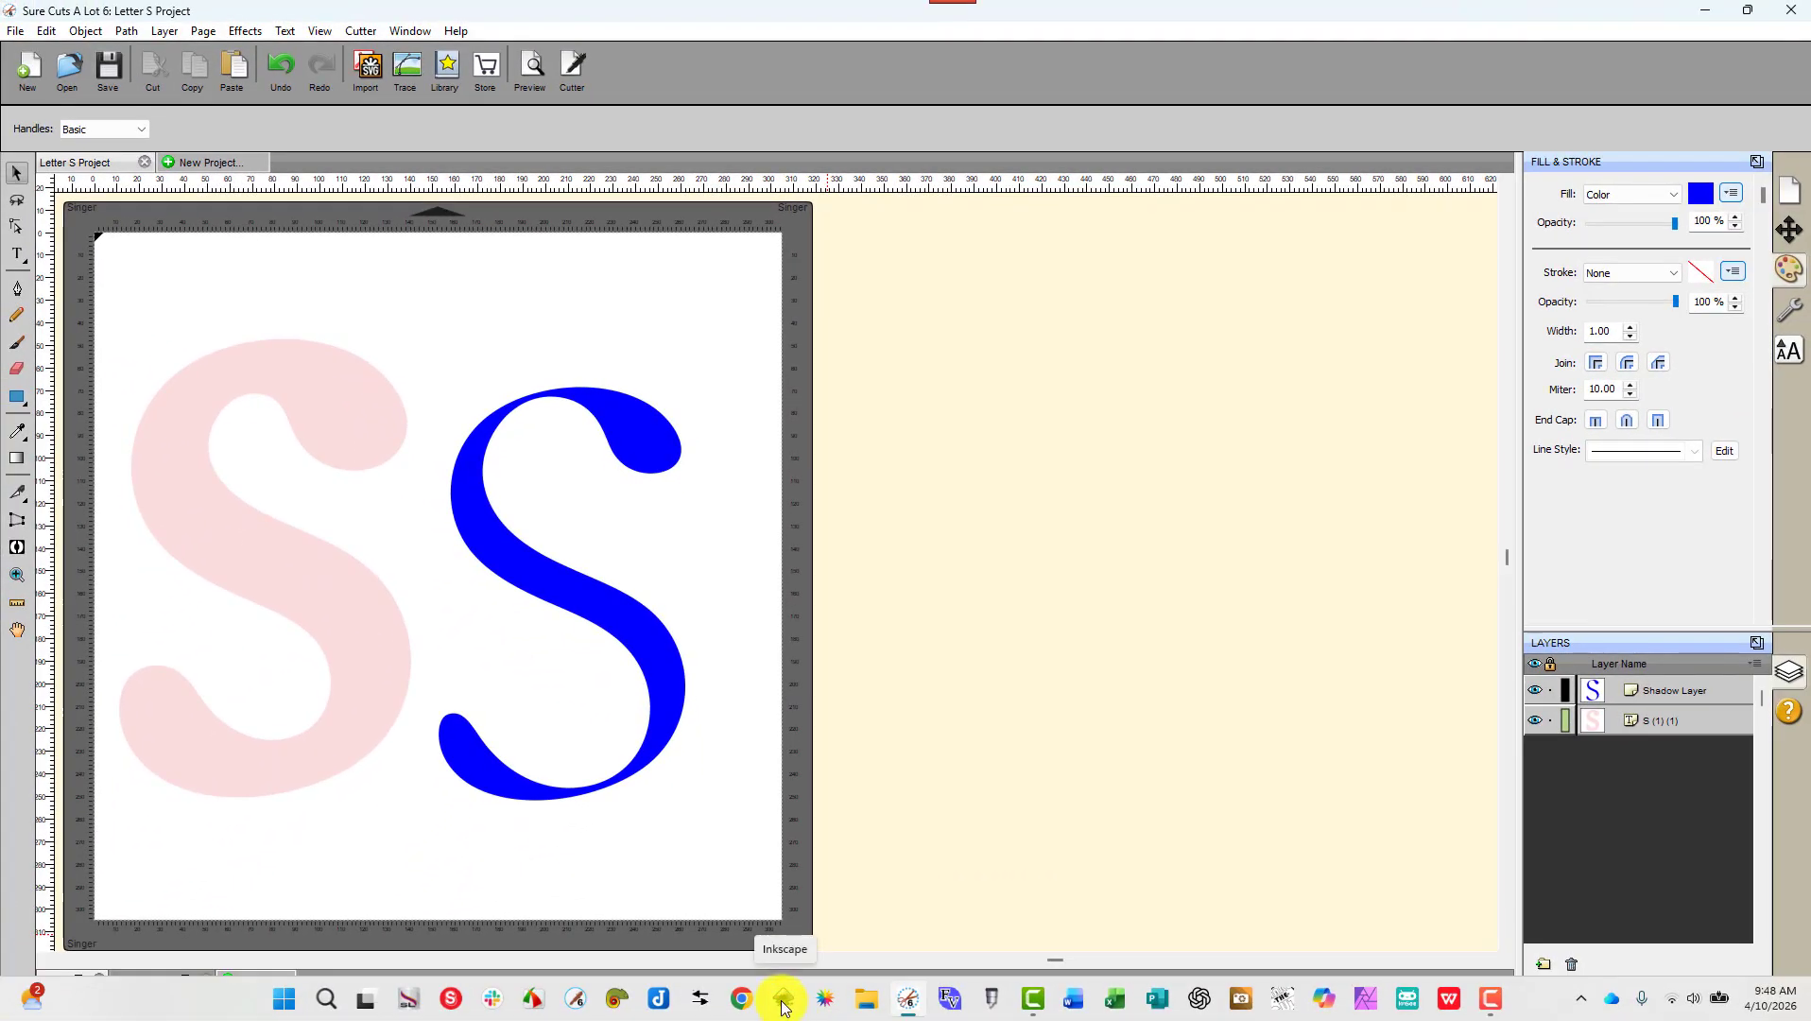
Step: Switch to Inkscape and create a new blank document
click(782, 1004)
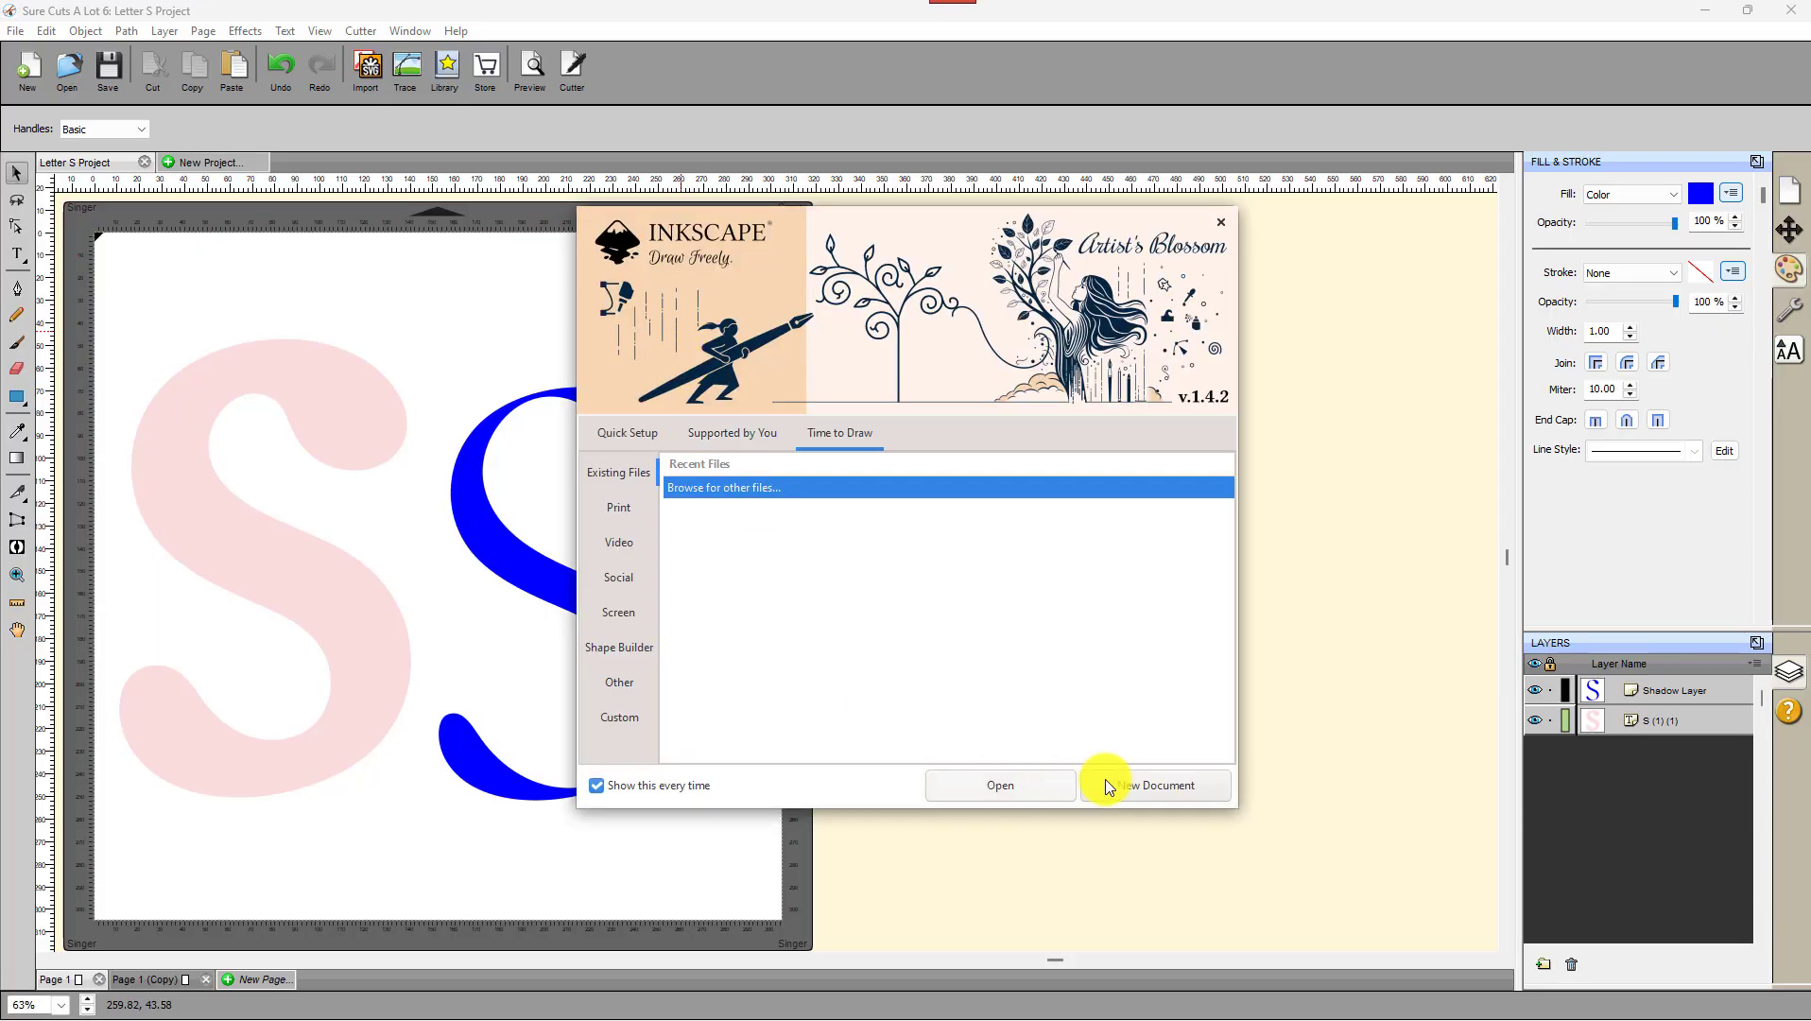
click(1143, 787)
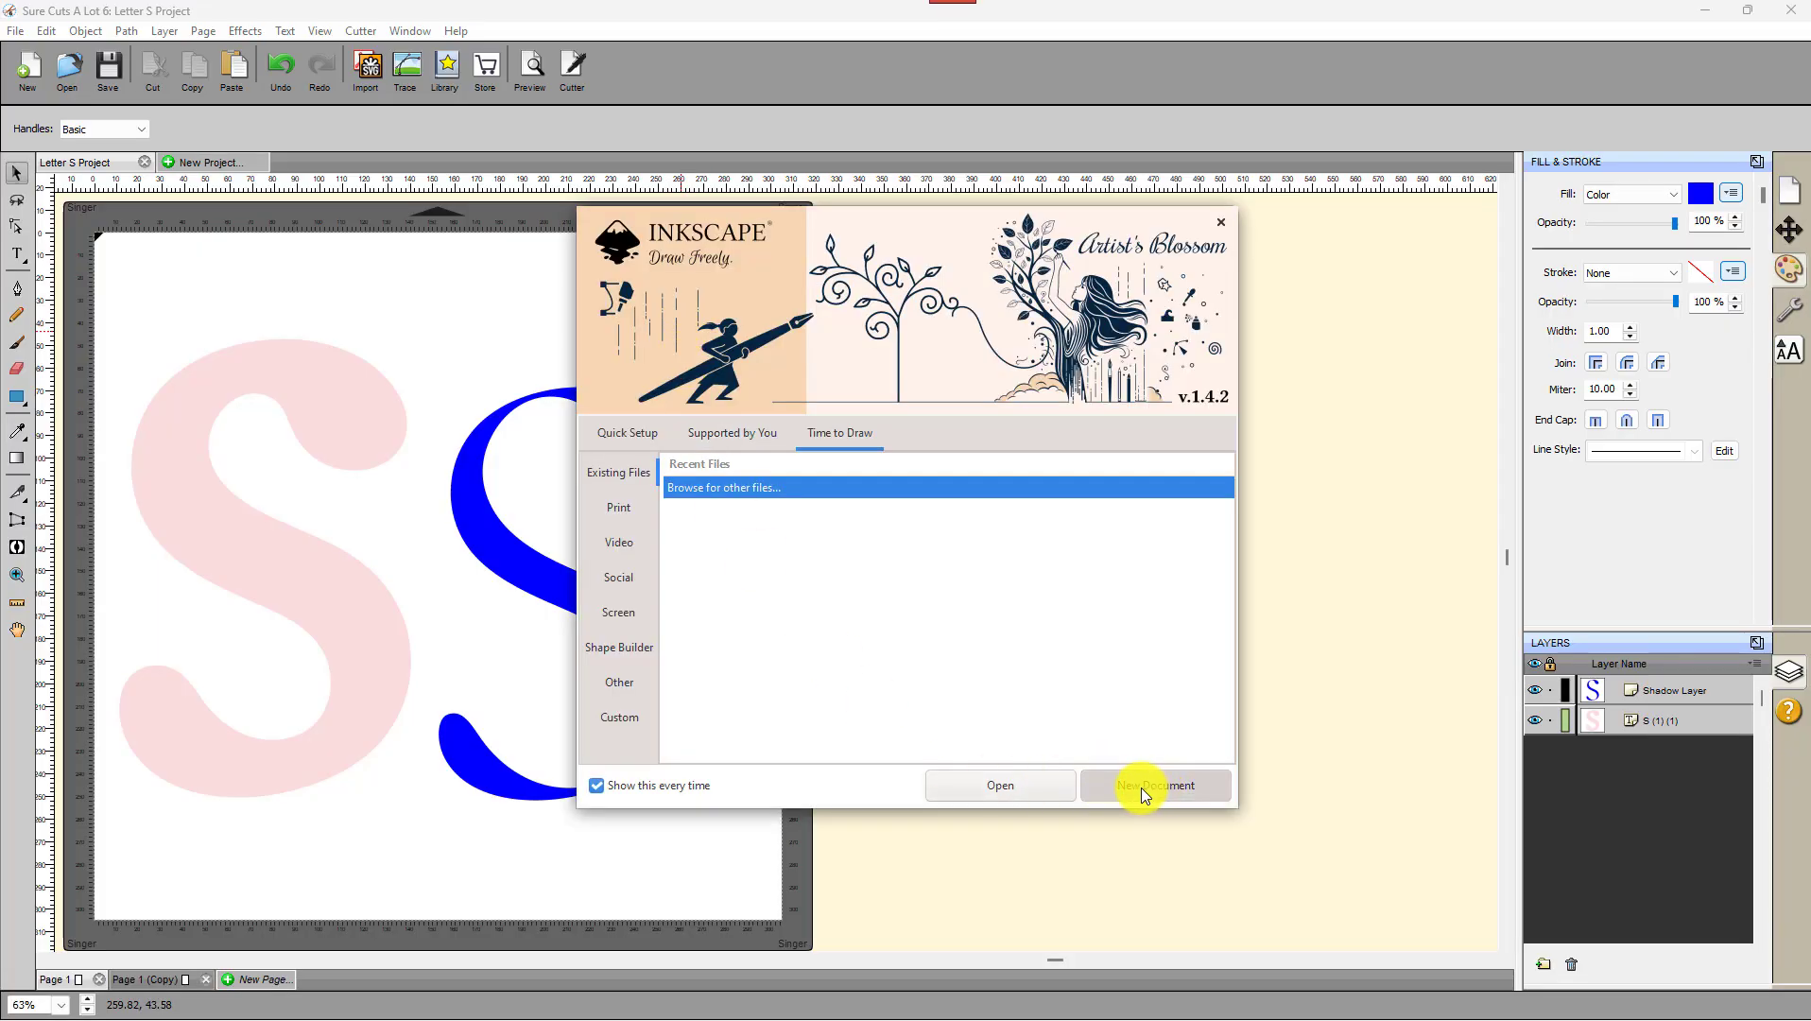
key(shift+alt+b)
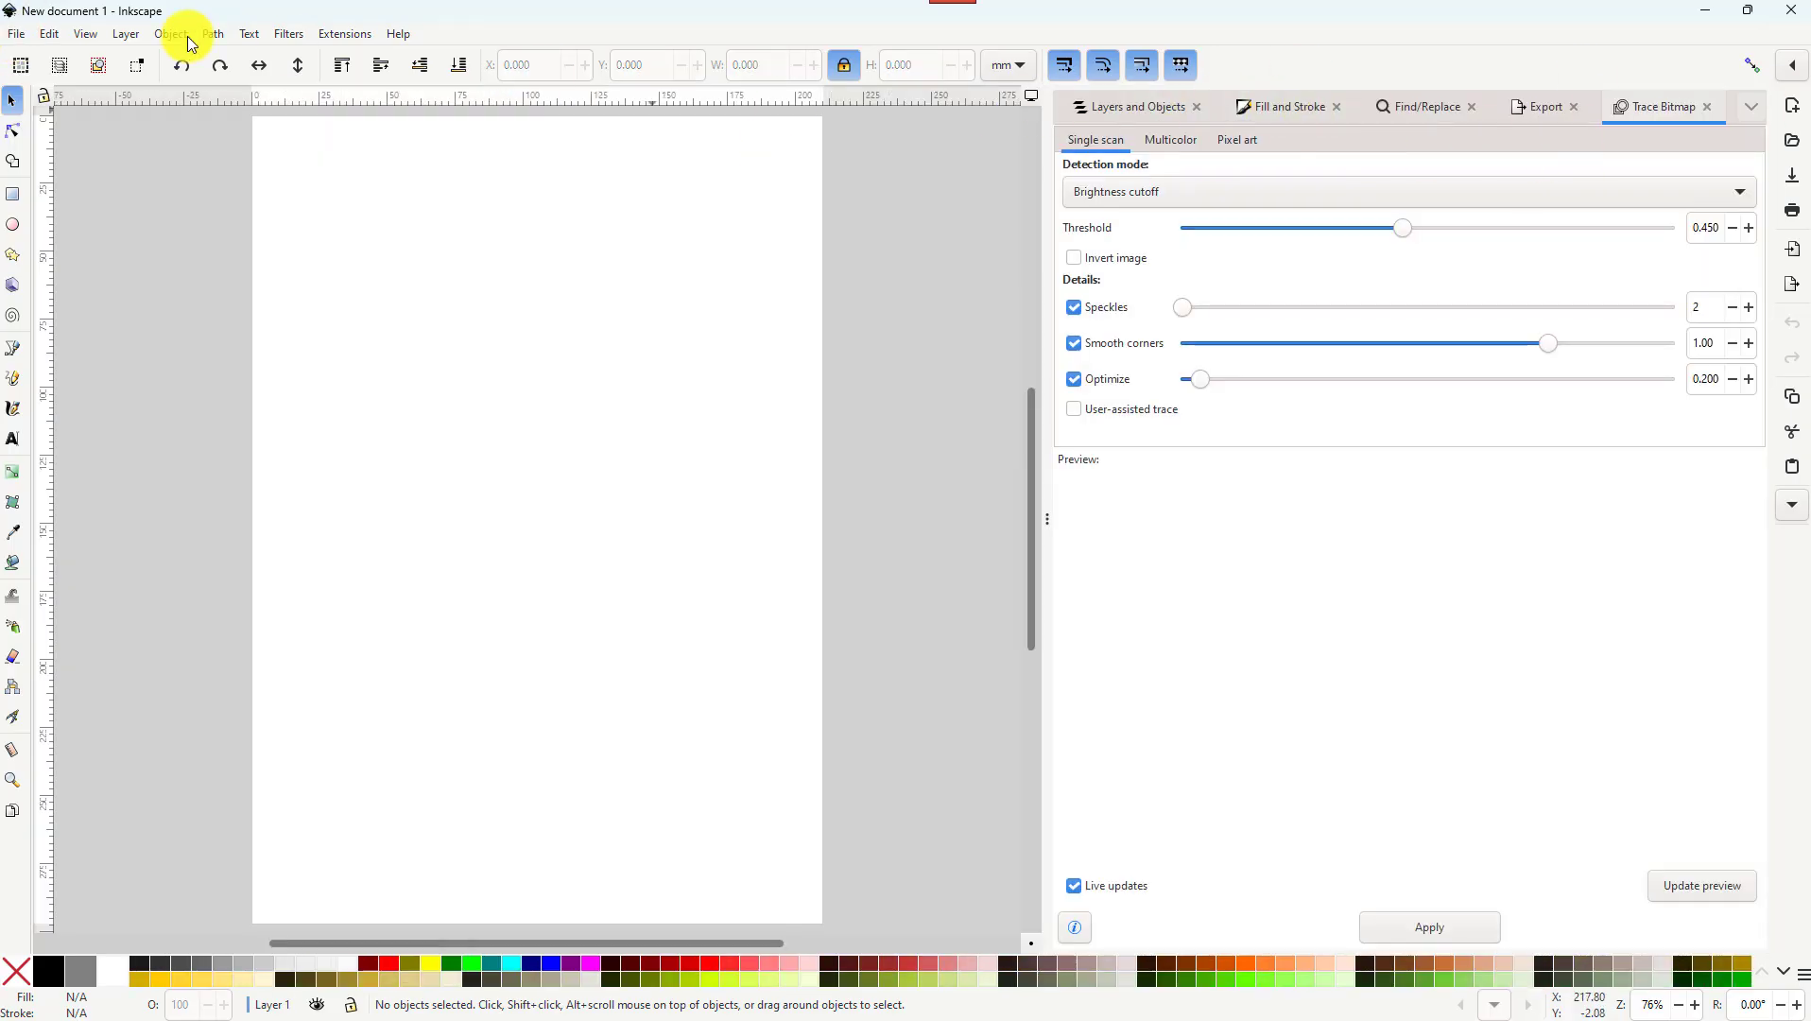
Step: Import SS.png from the desktop as an embedded image with DPI from file and automatic rendering
click(18, 34)
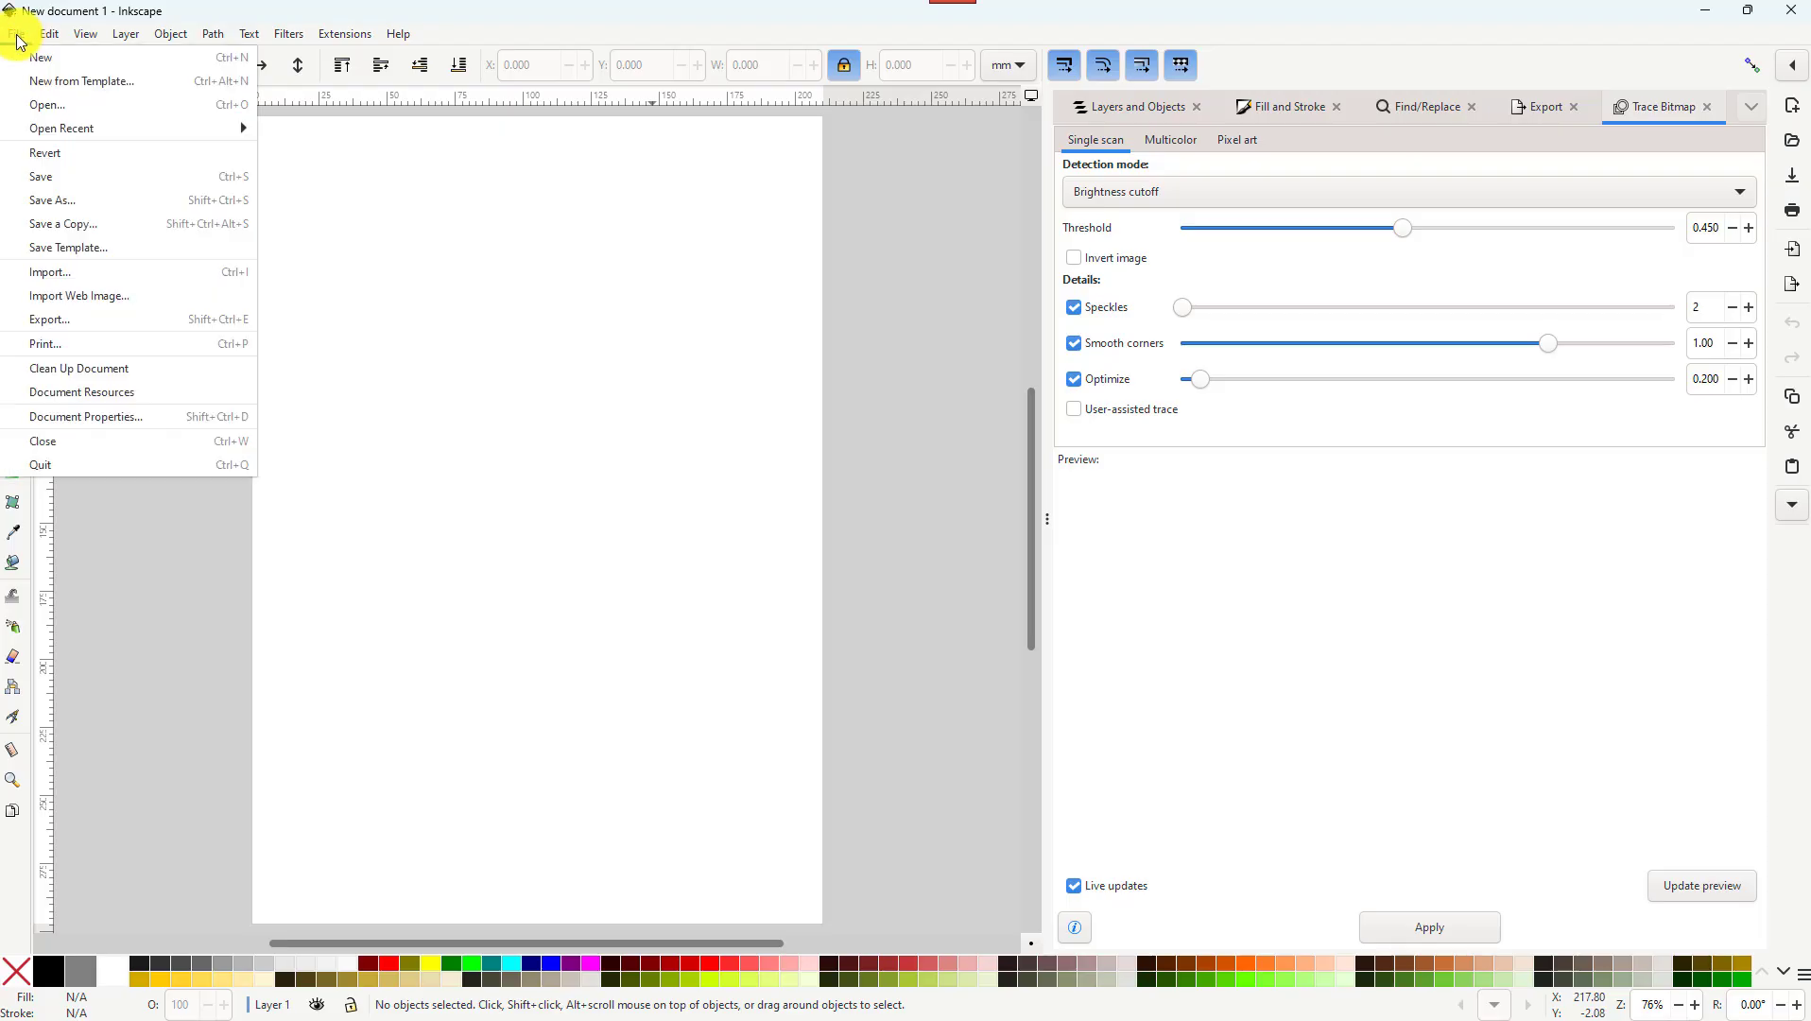
click(47, 273)
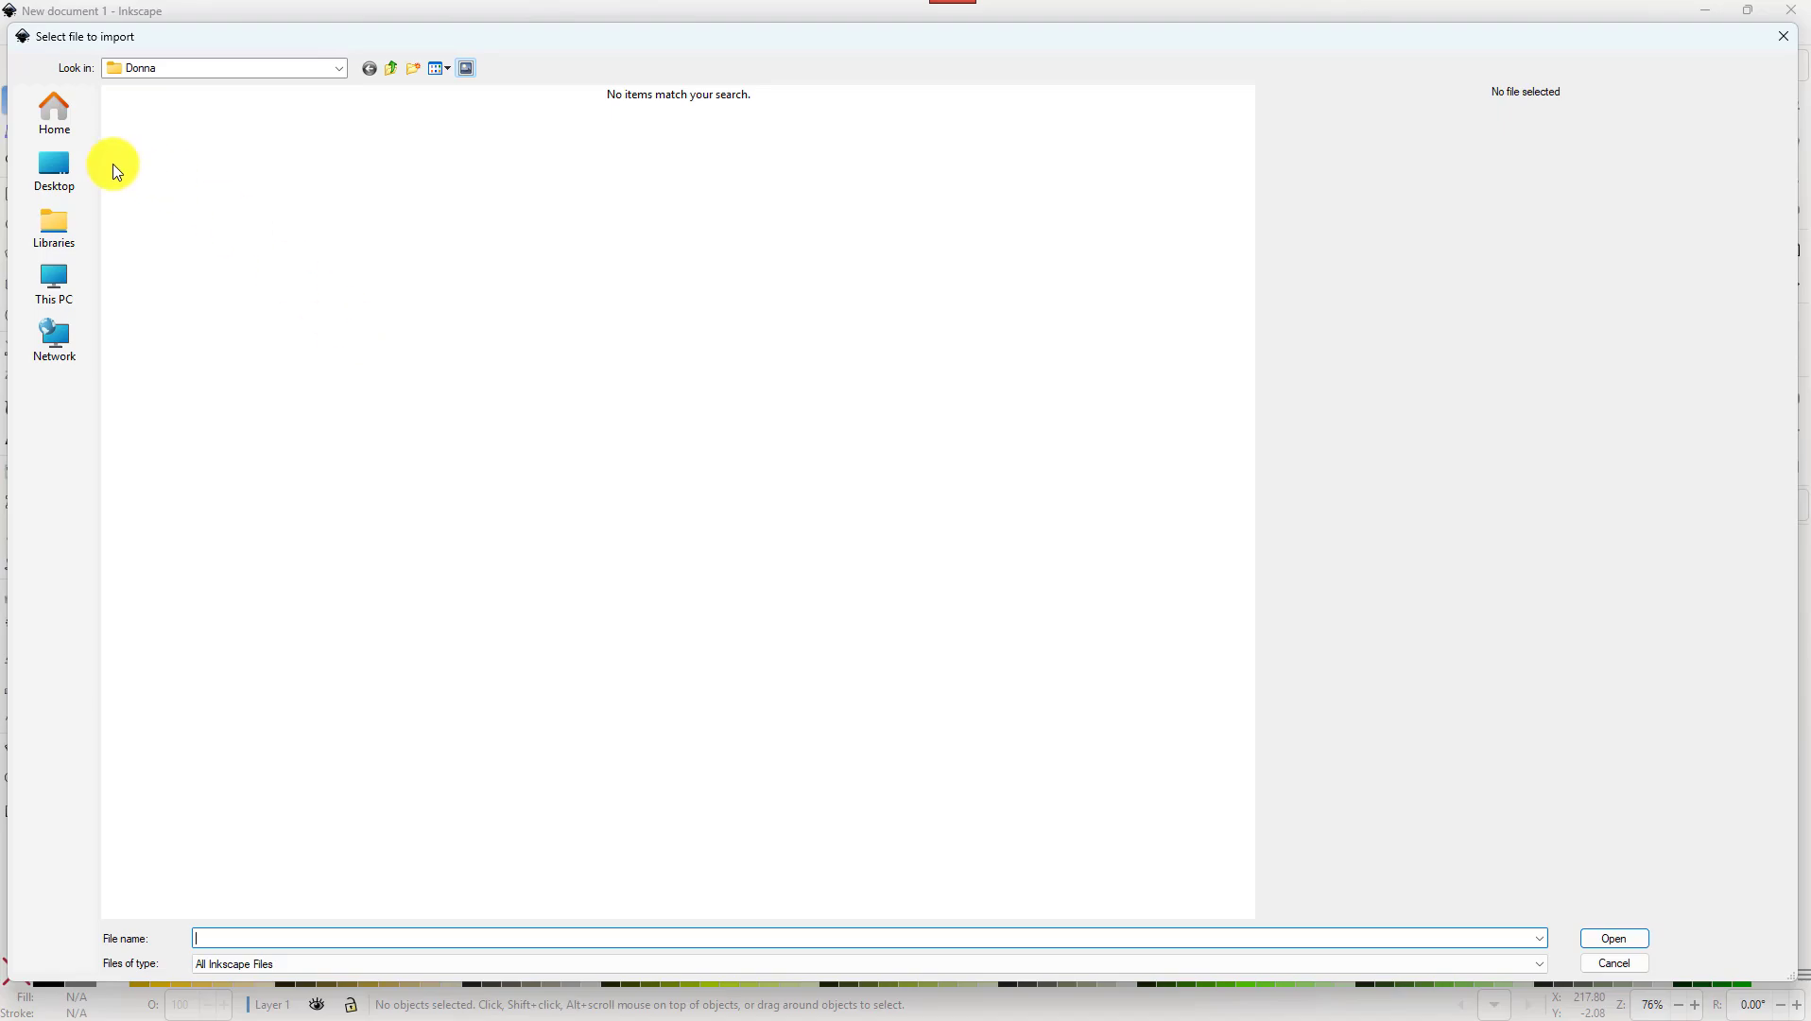
click(52, 172)
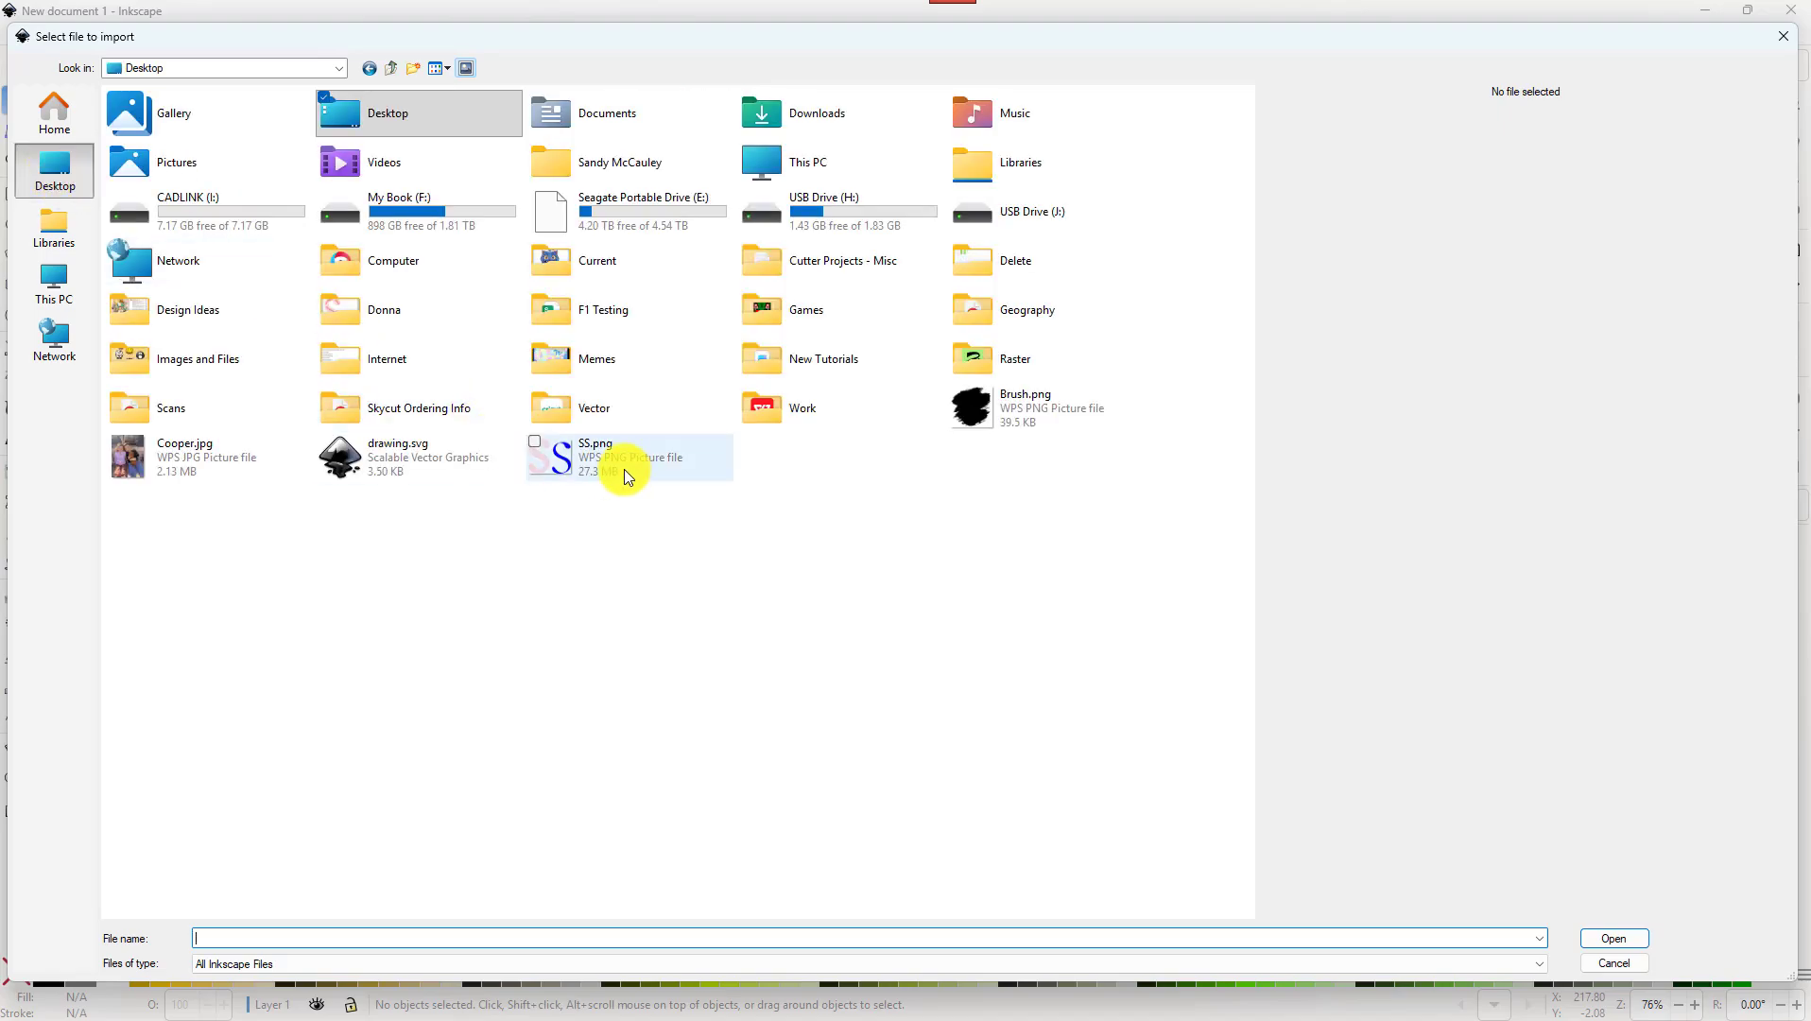
click(589, 454)
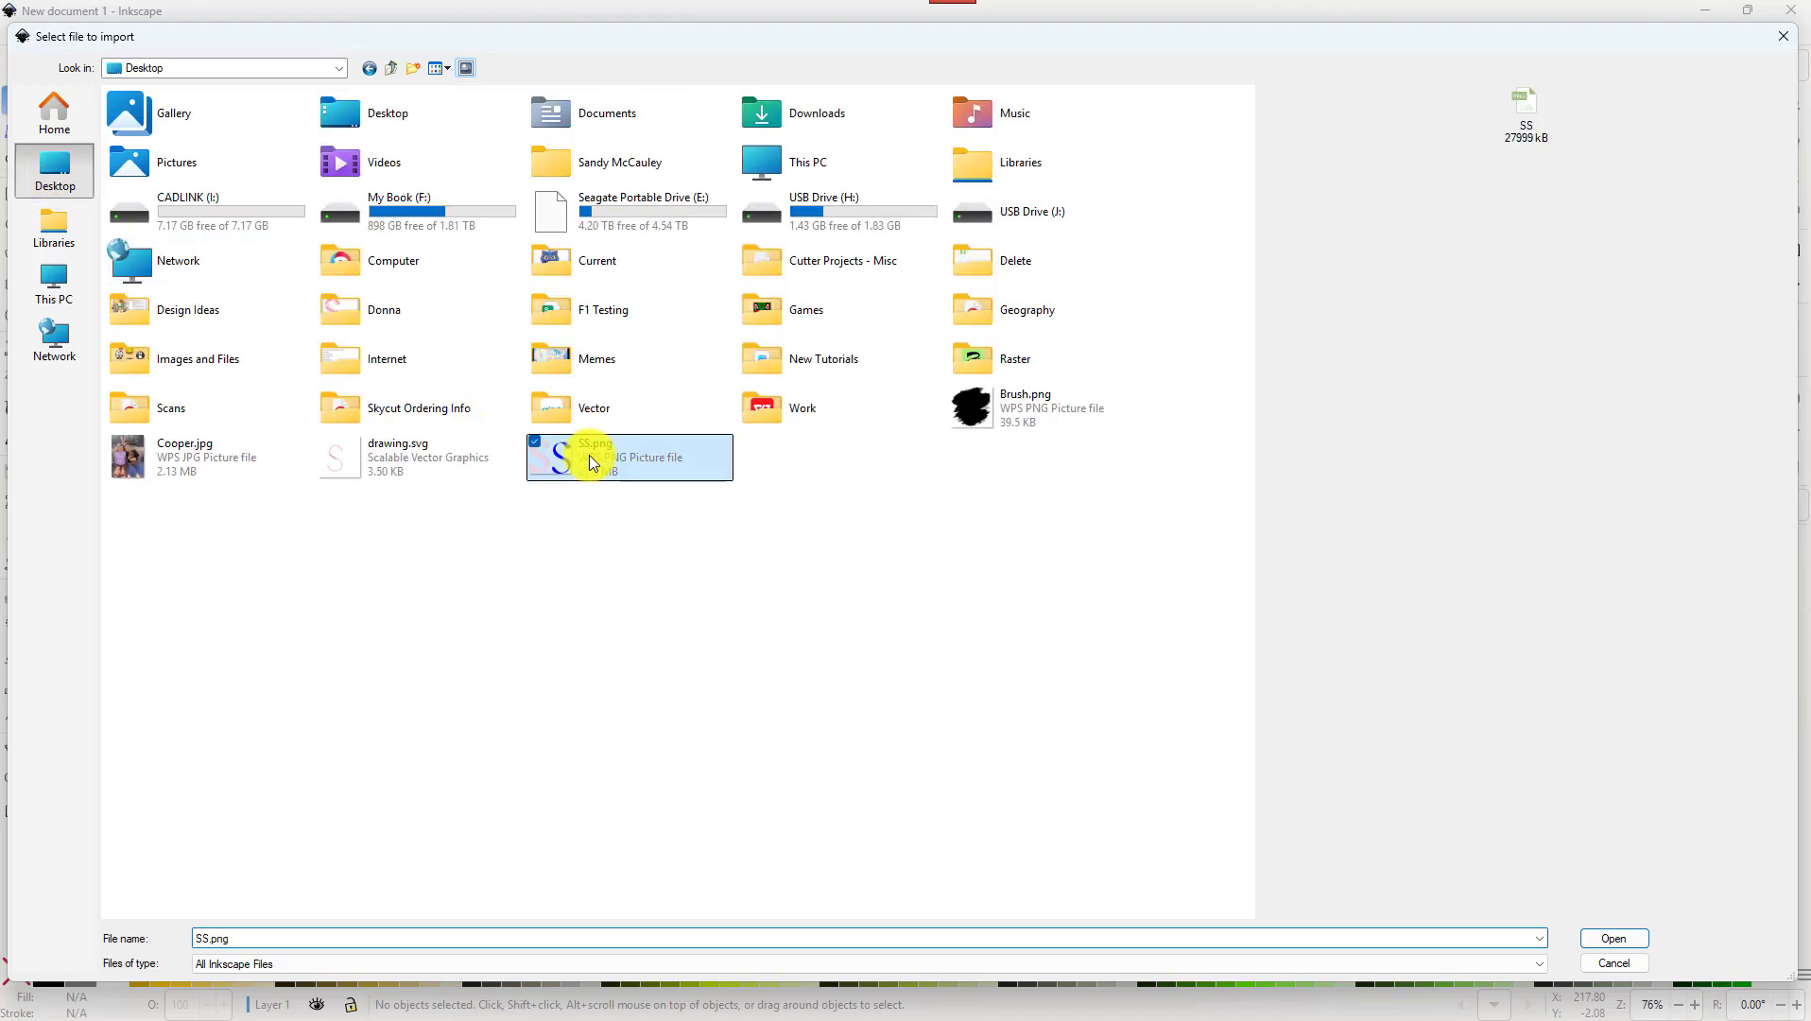
click(1600, 939)
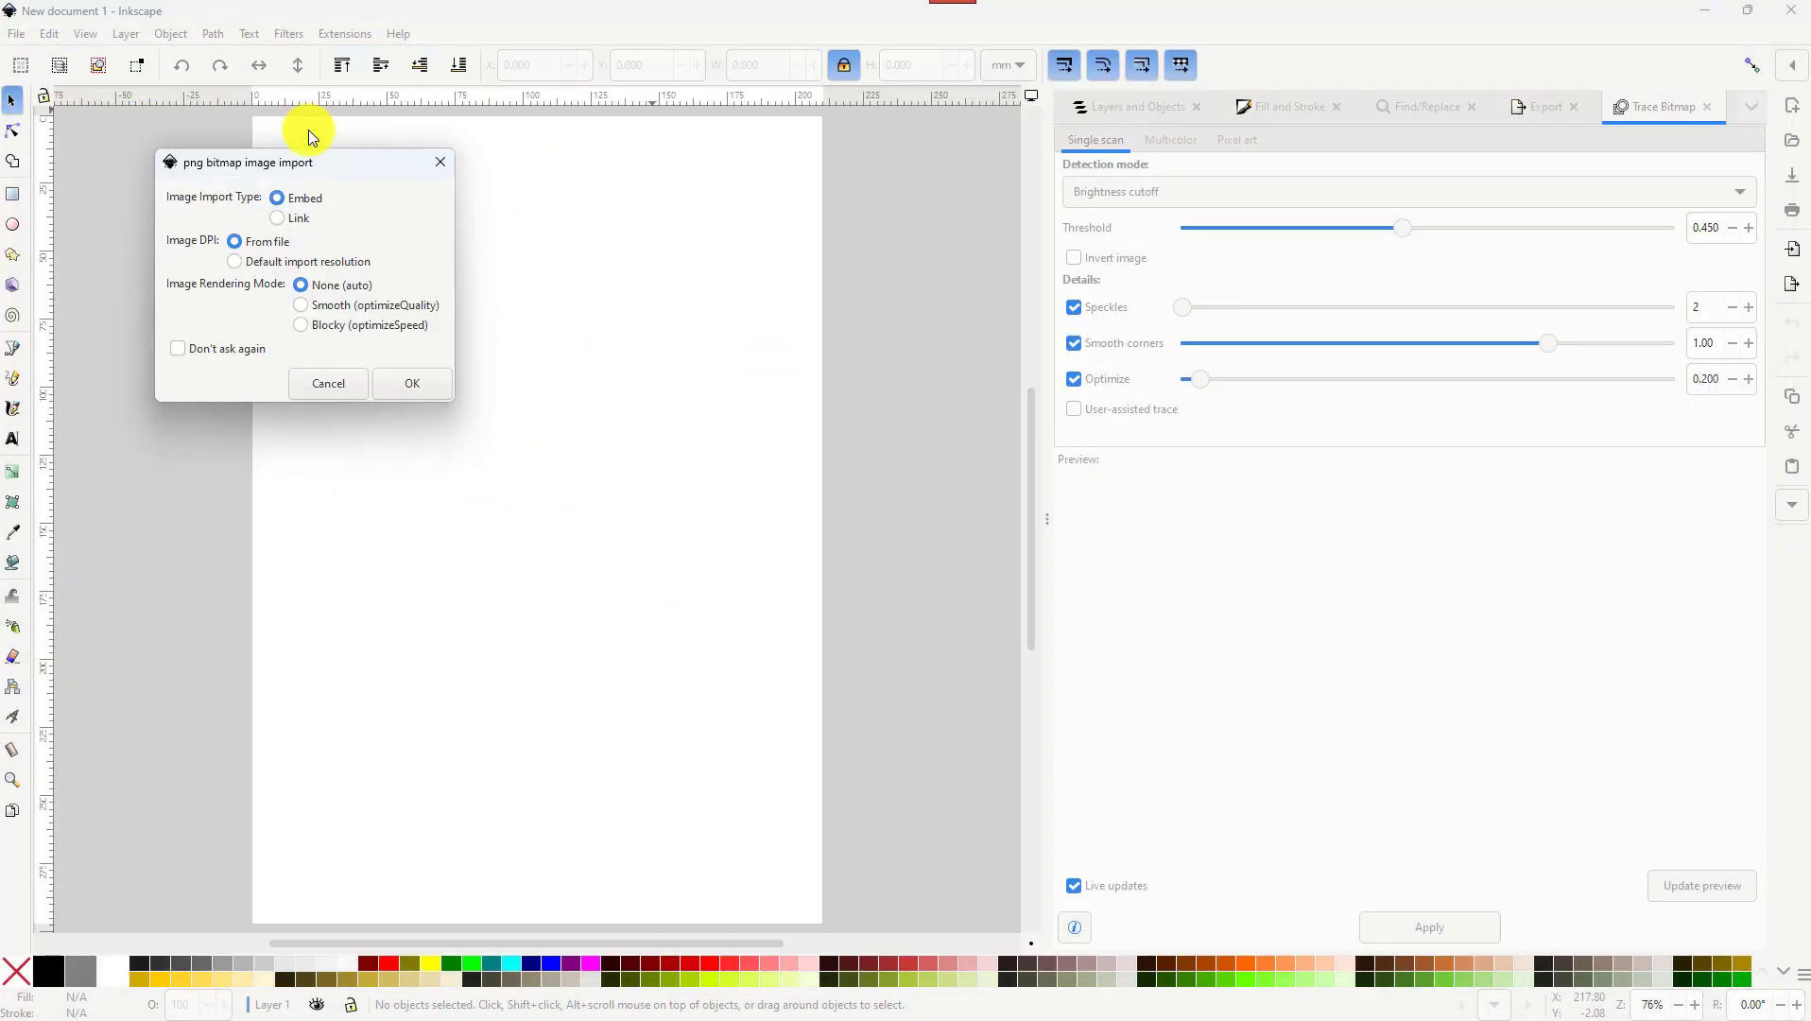
click(413, 381)
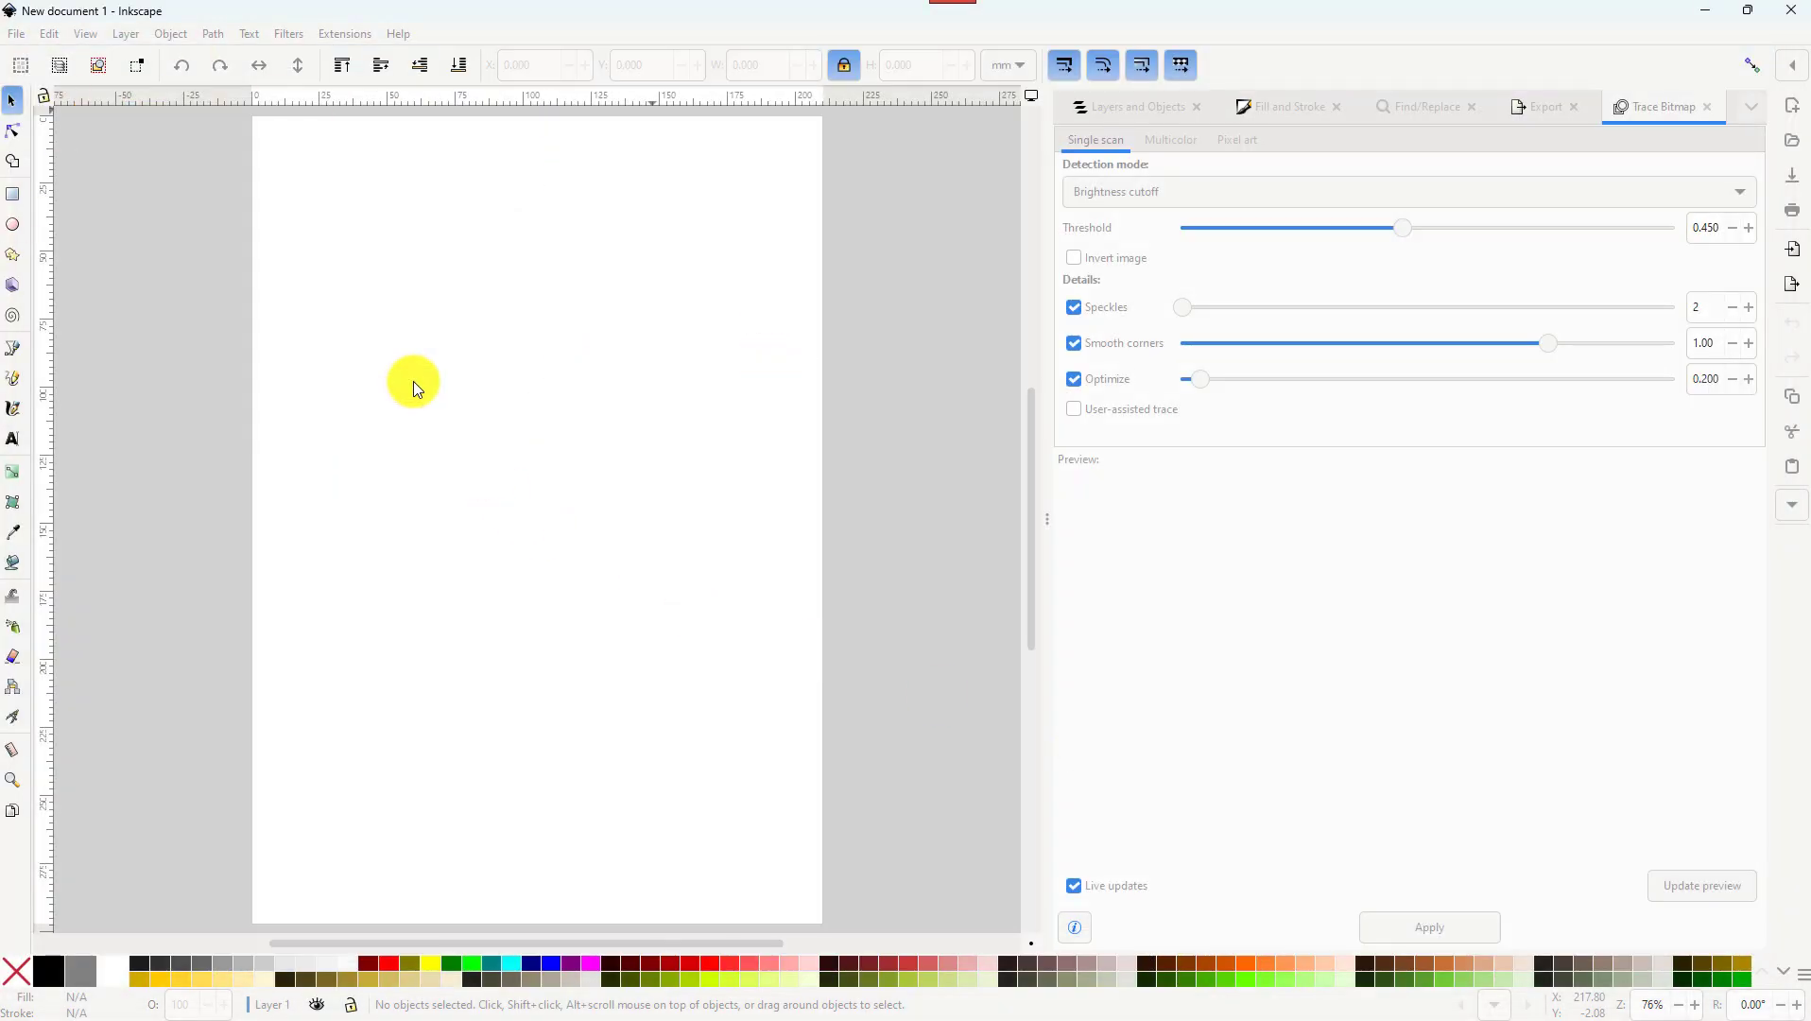
drag(648, 475, 688, 403)
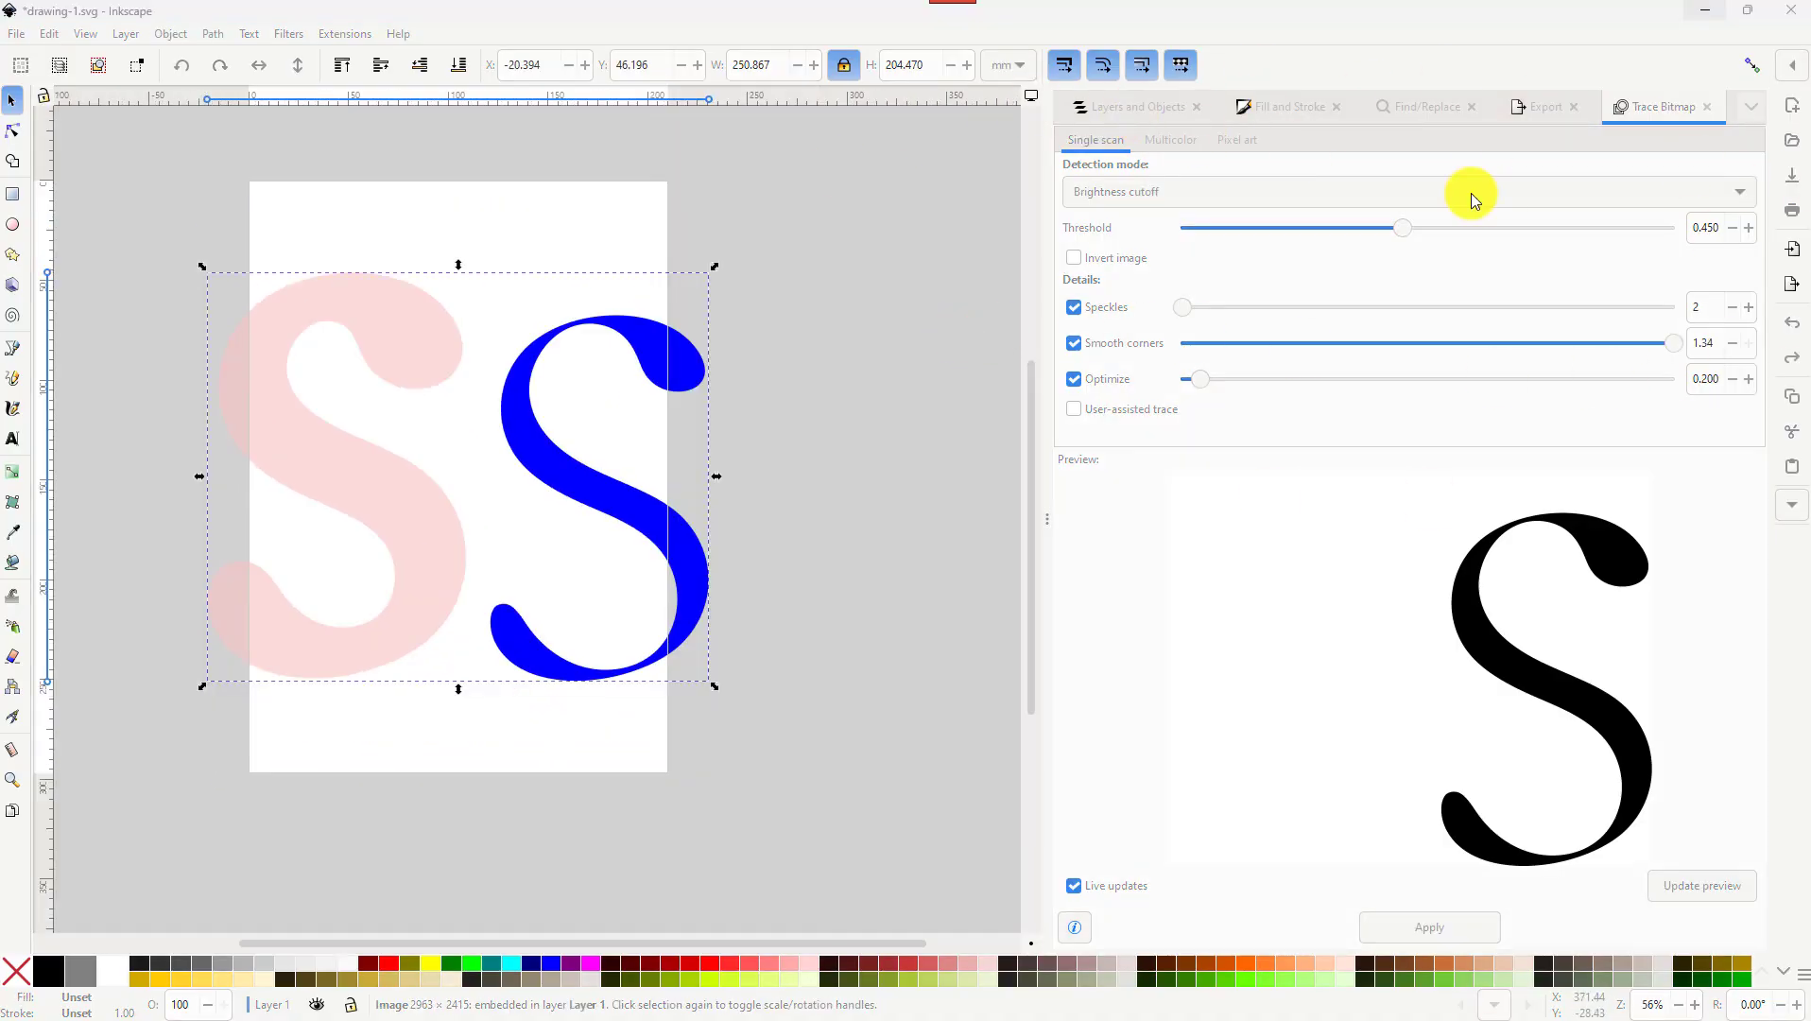
Step: Trace the imported image using Centerline tracing (autotrace) with Smooth corners at its maximum of 1.34
click(217, 40)
click(647, 345)
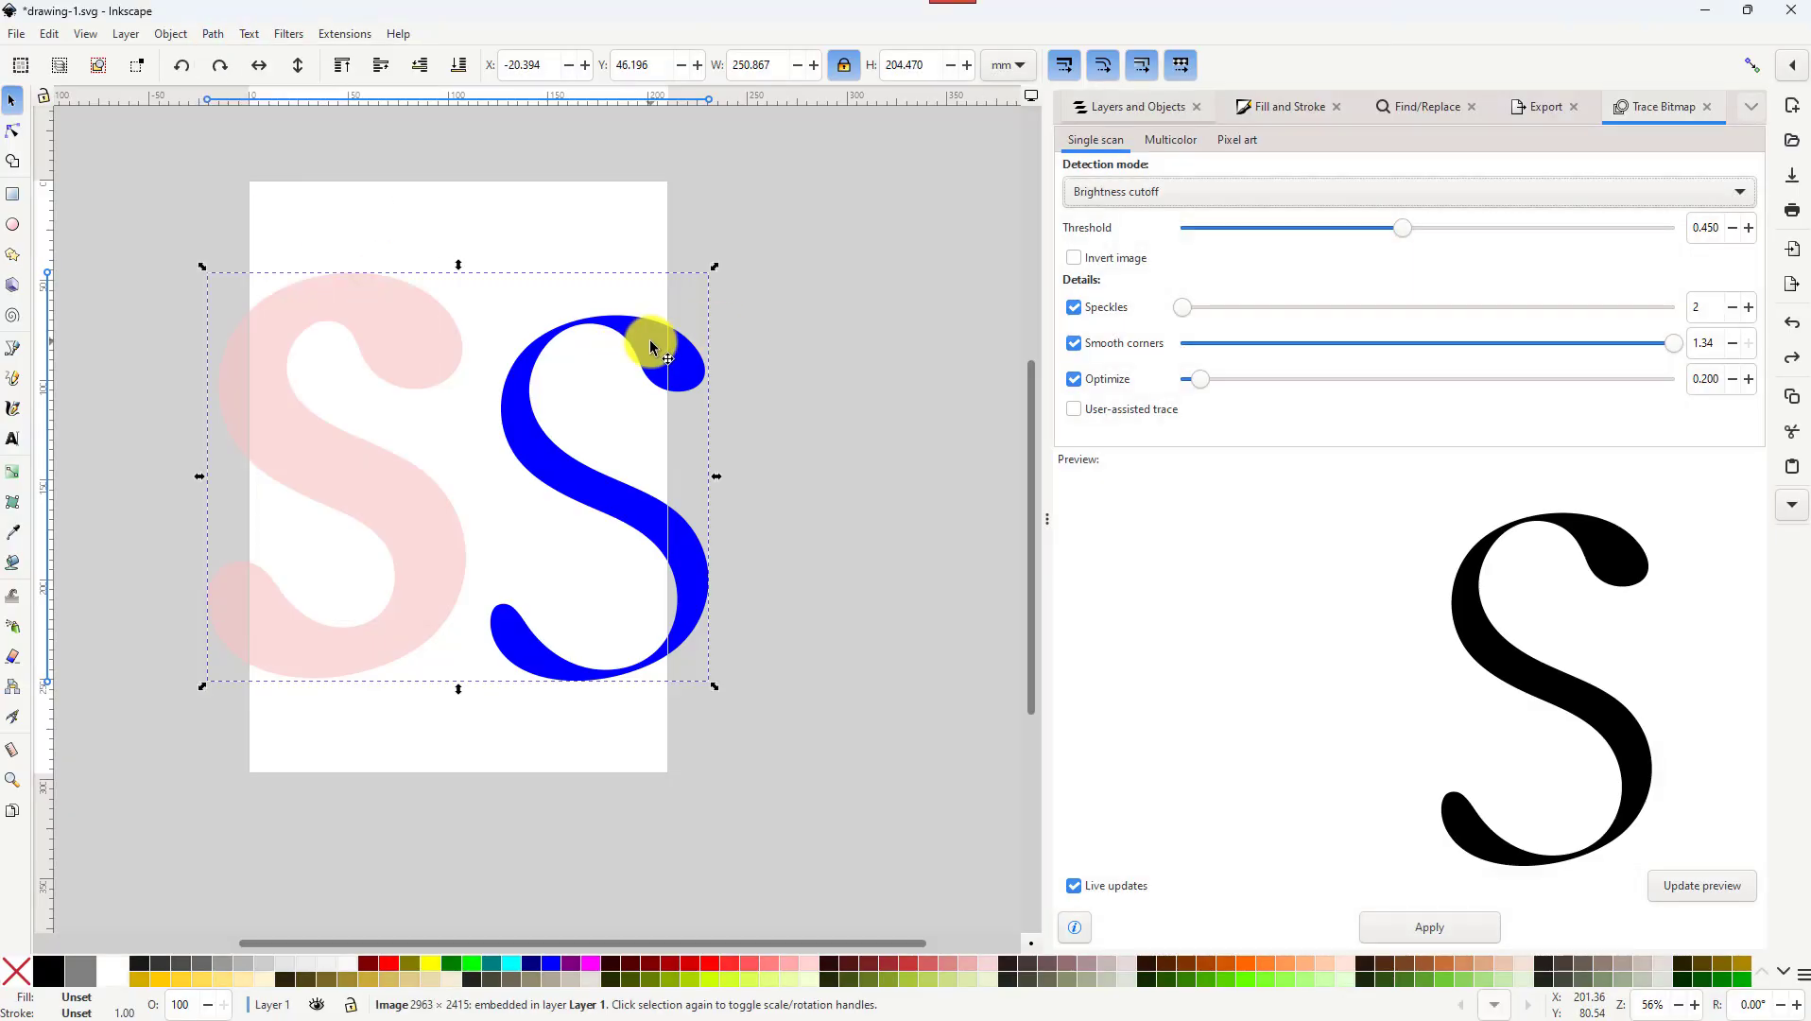
click(213, 33)
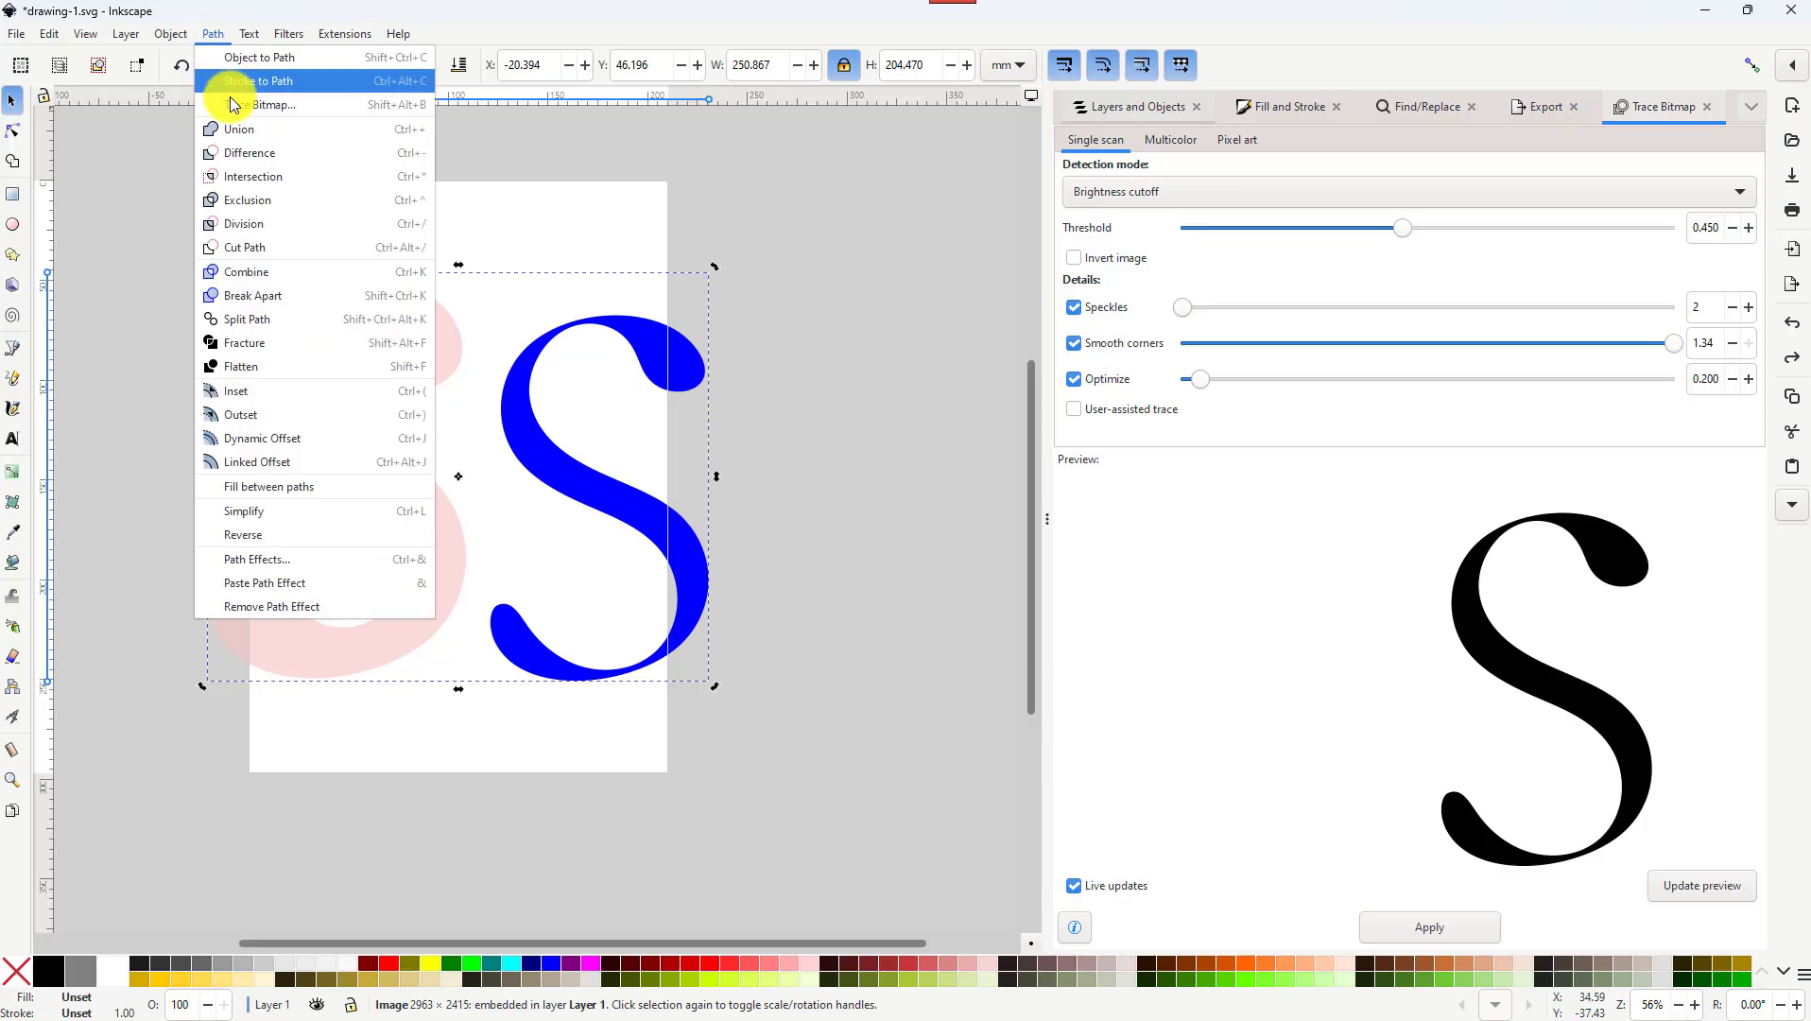
click(234, 106)
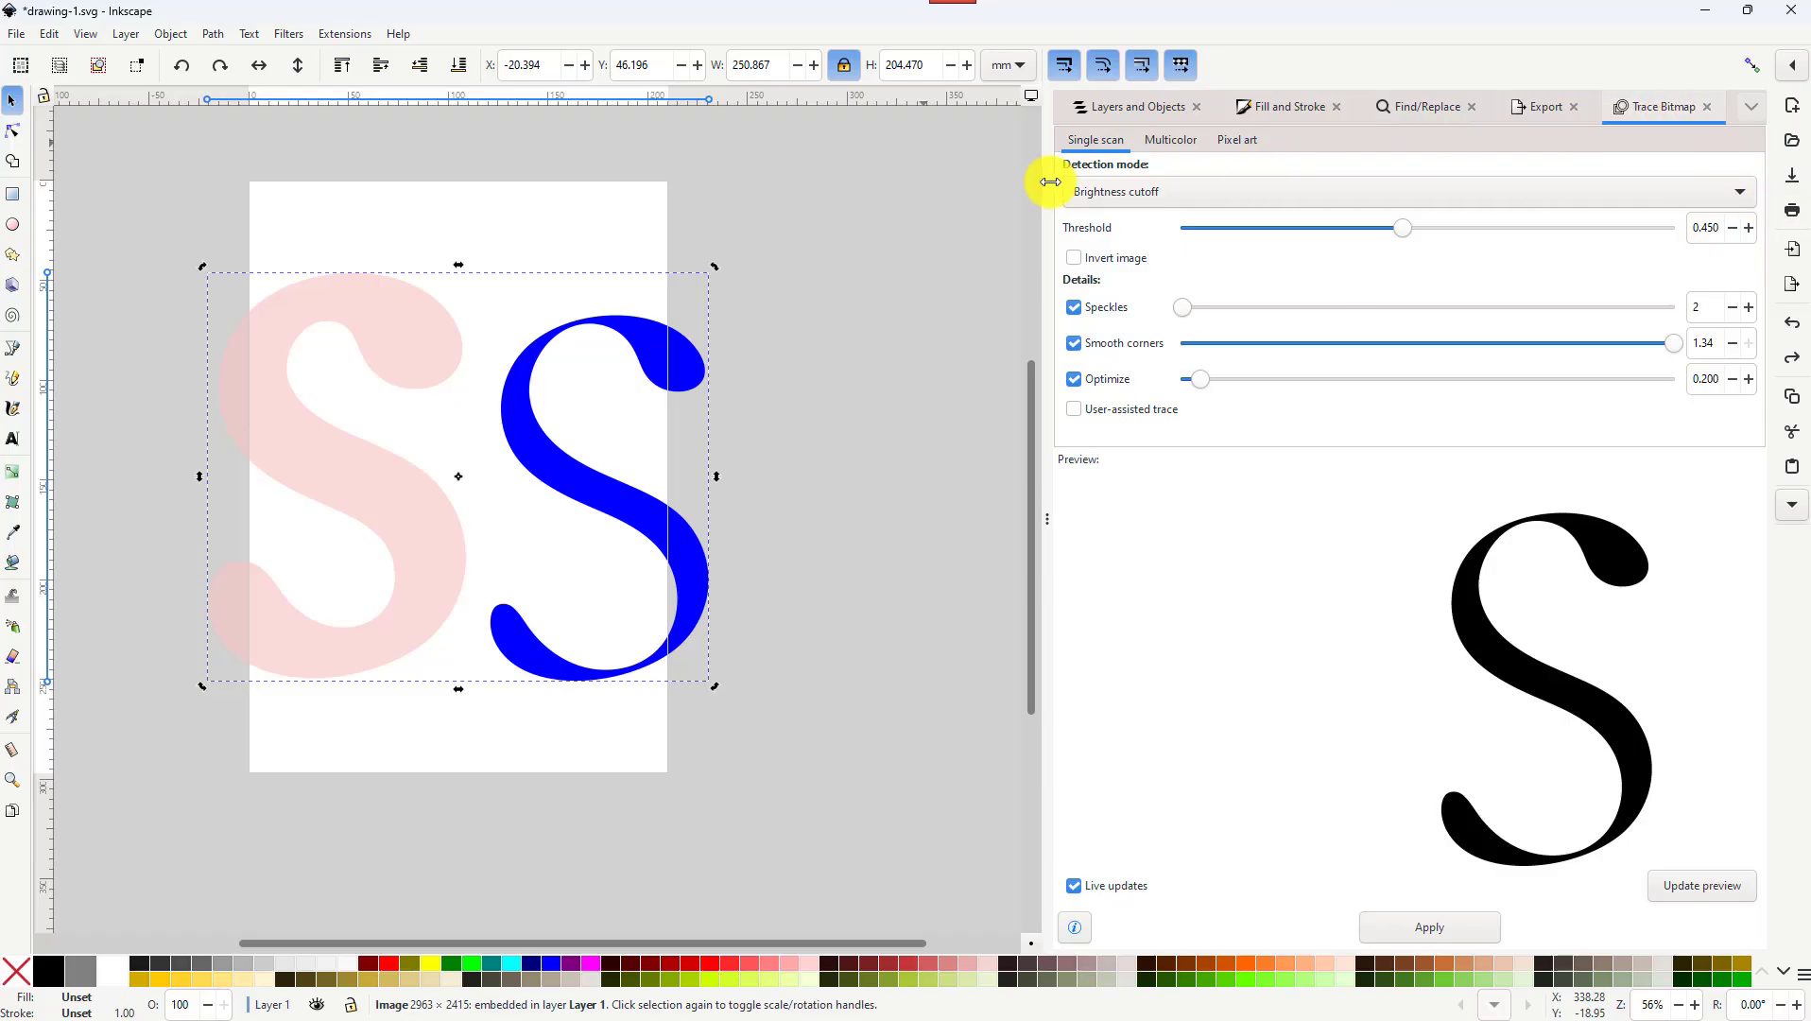
click(1740, 193)
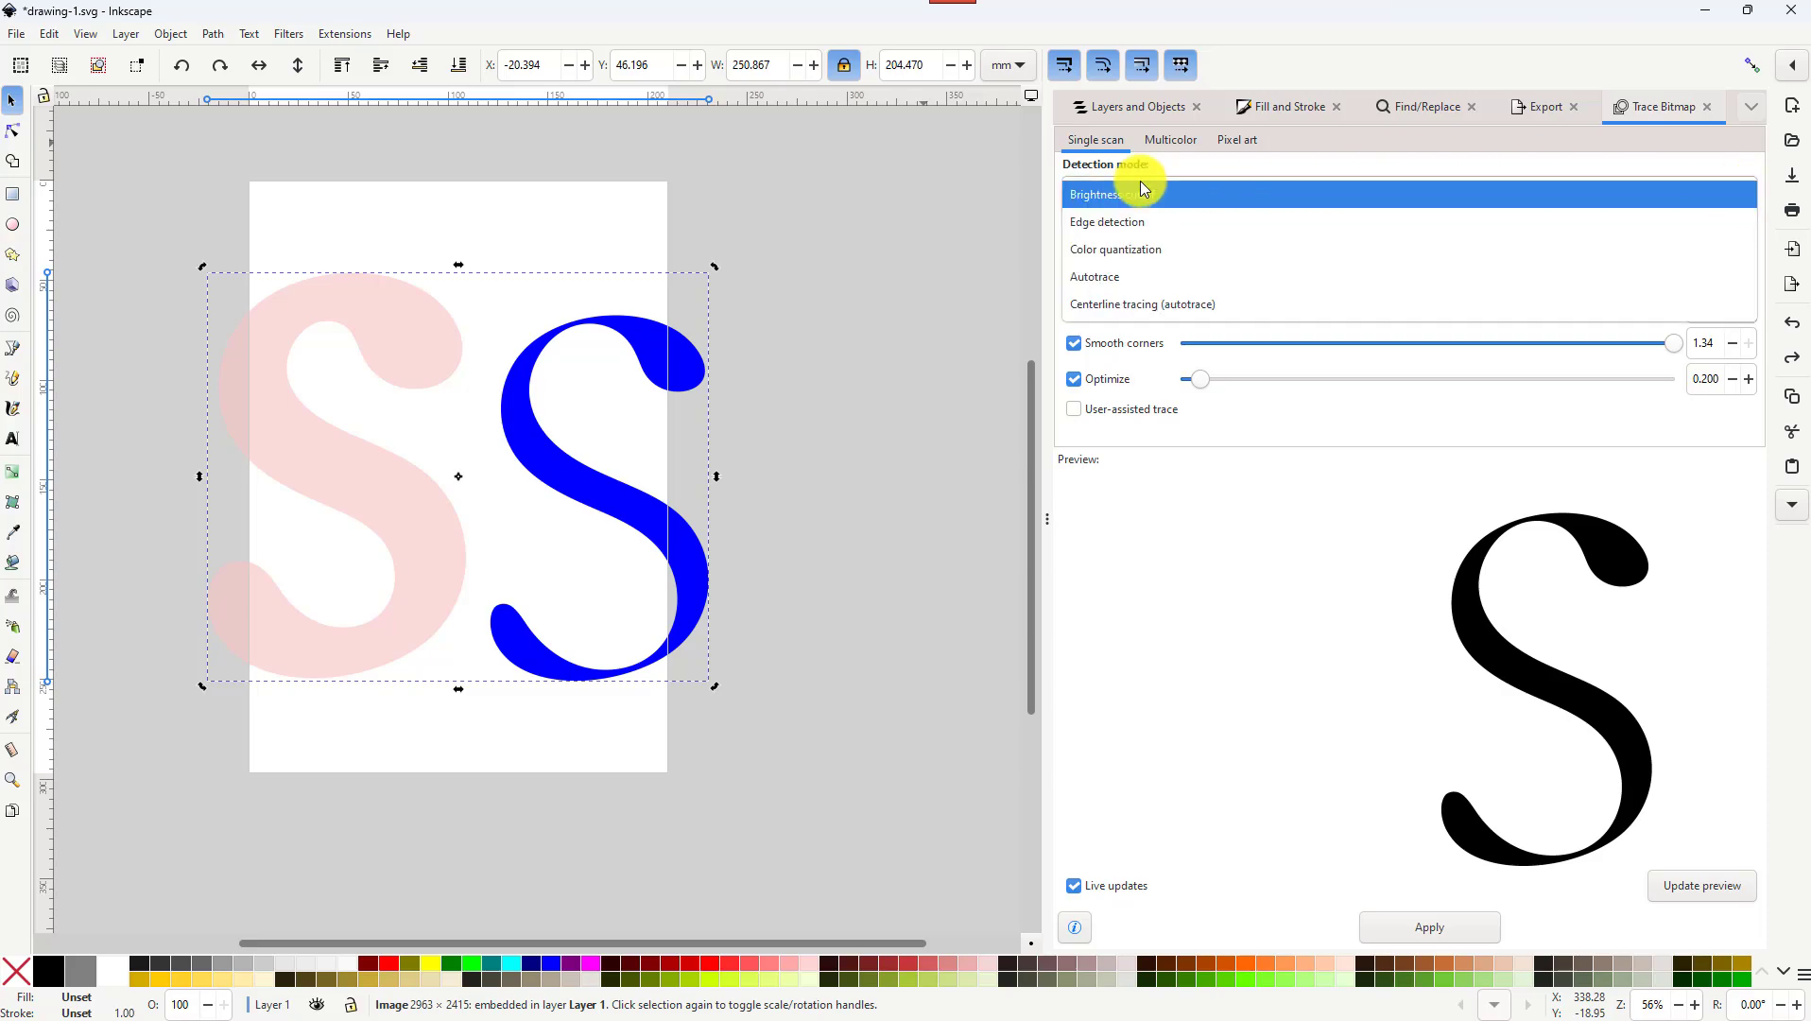
click(1110, 305)
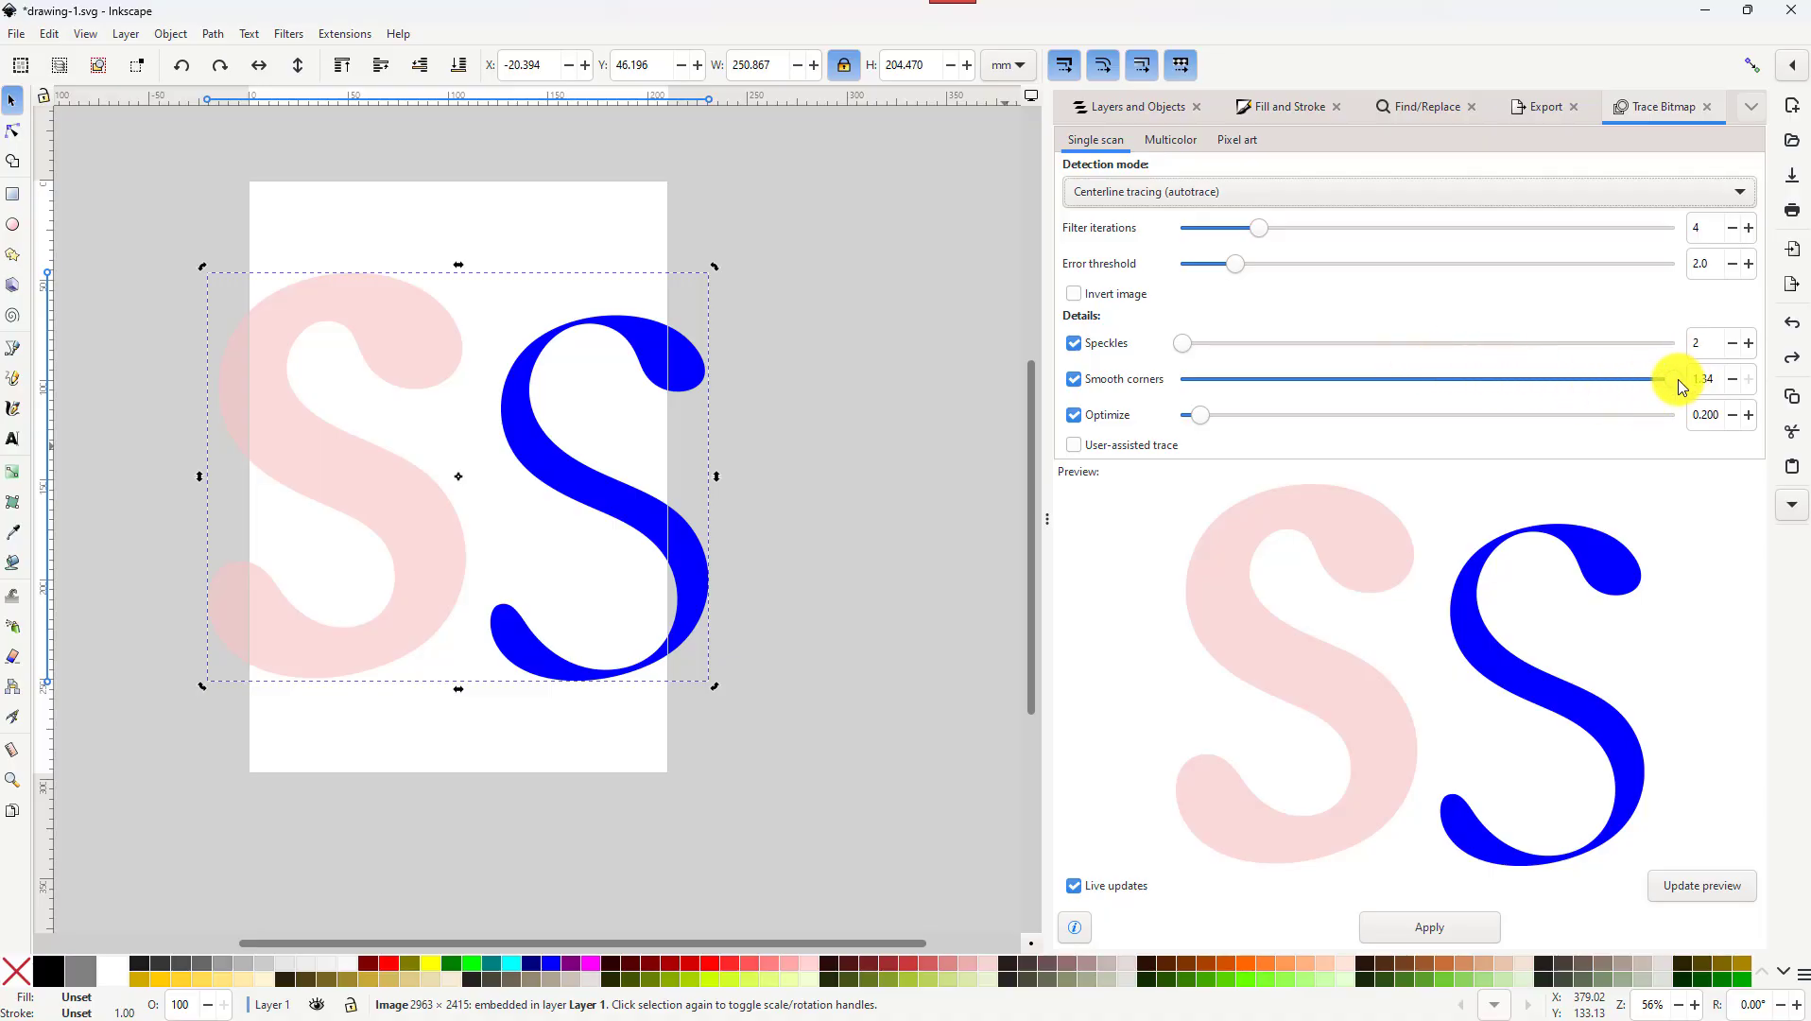
drag(1678, 379, 1714, 389)
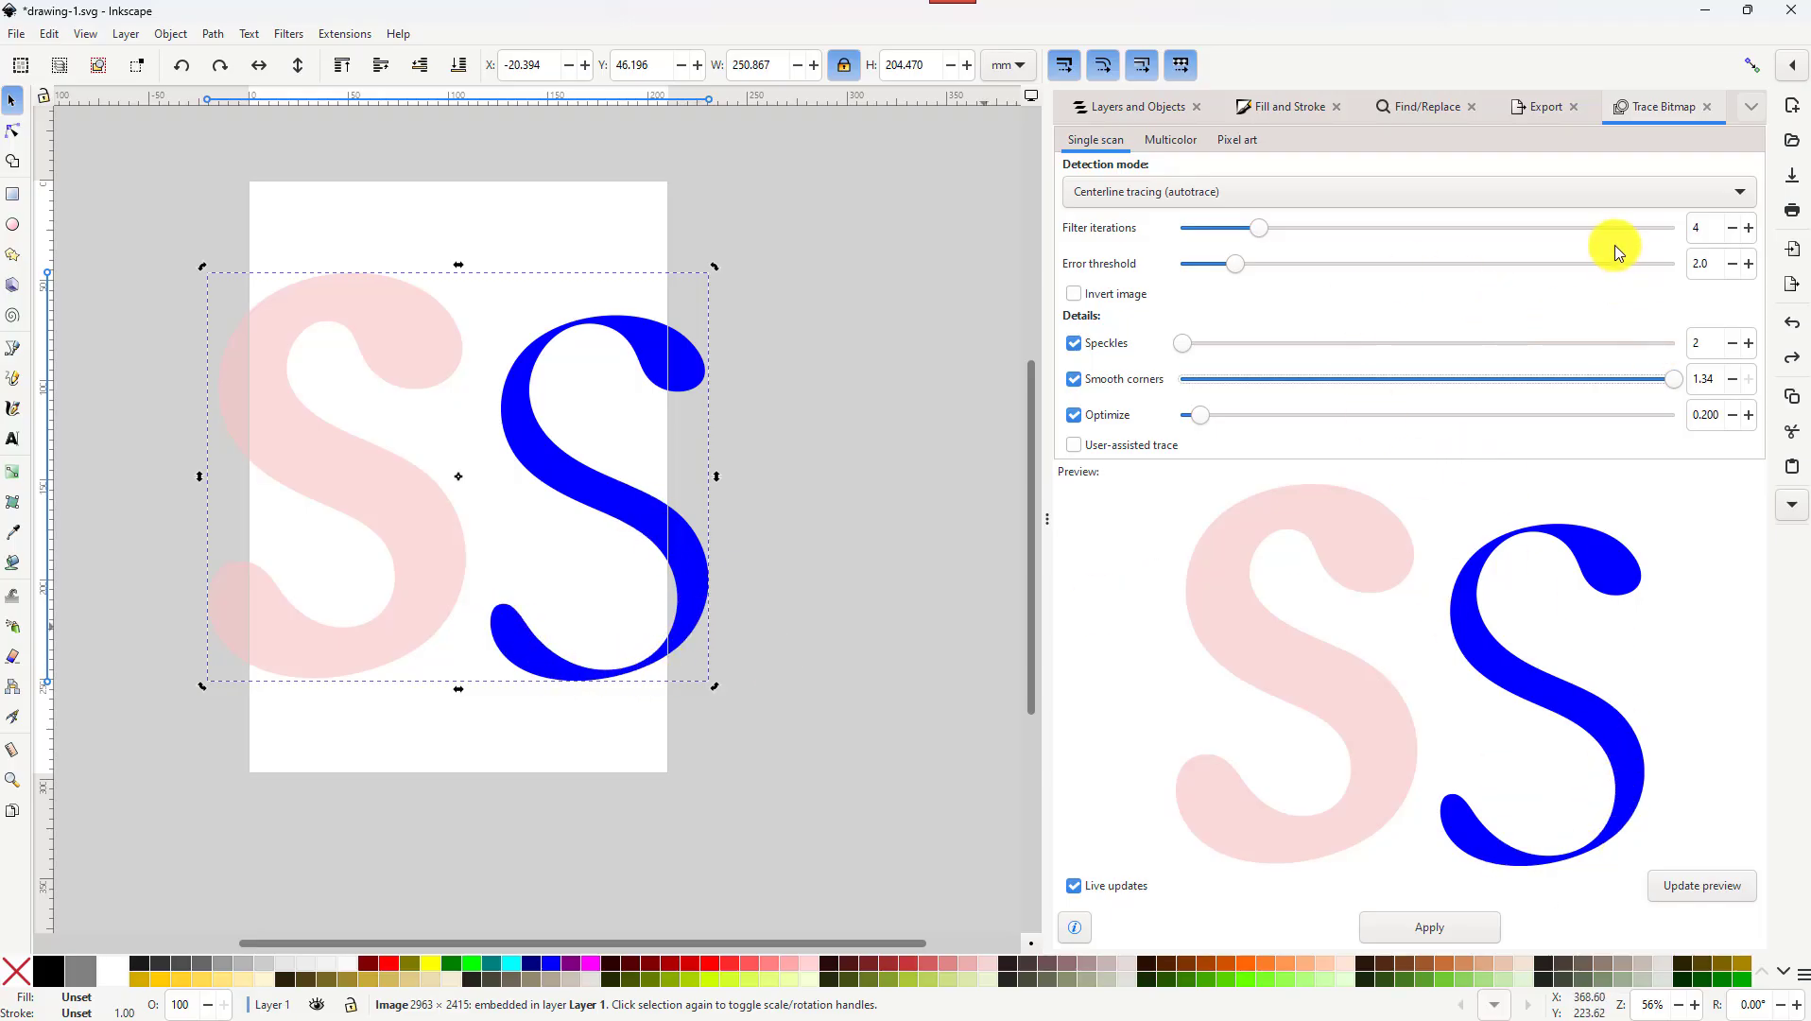
click(1436, 930)
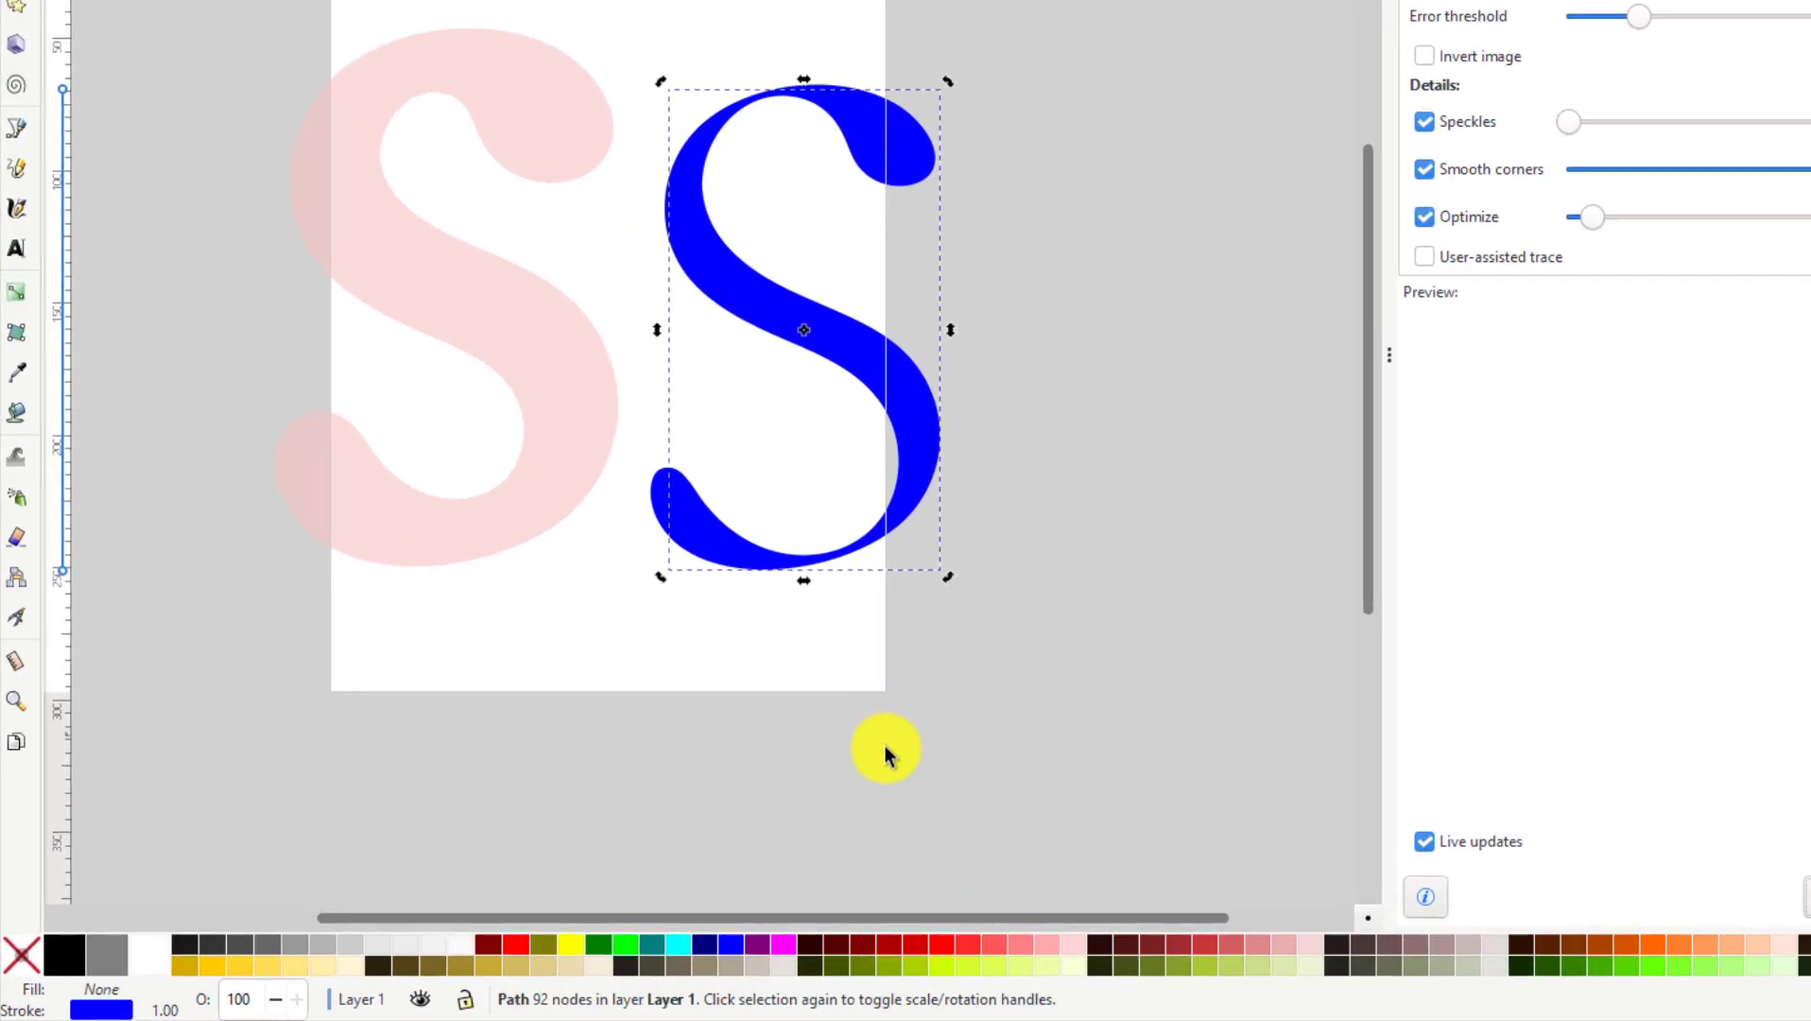
Step: Set the traced centerline's stroke to red and move it from the blue S onto the pink S
right_click(938, 946)
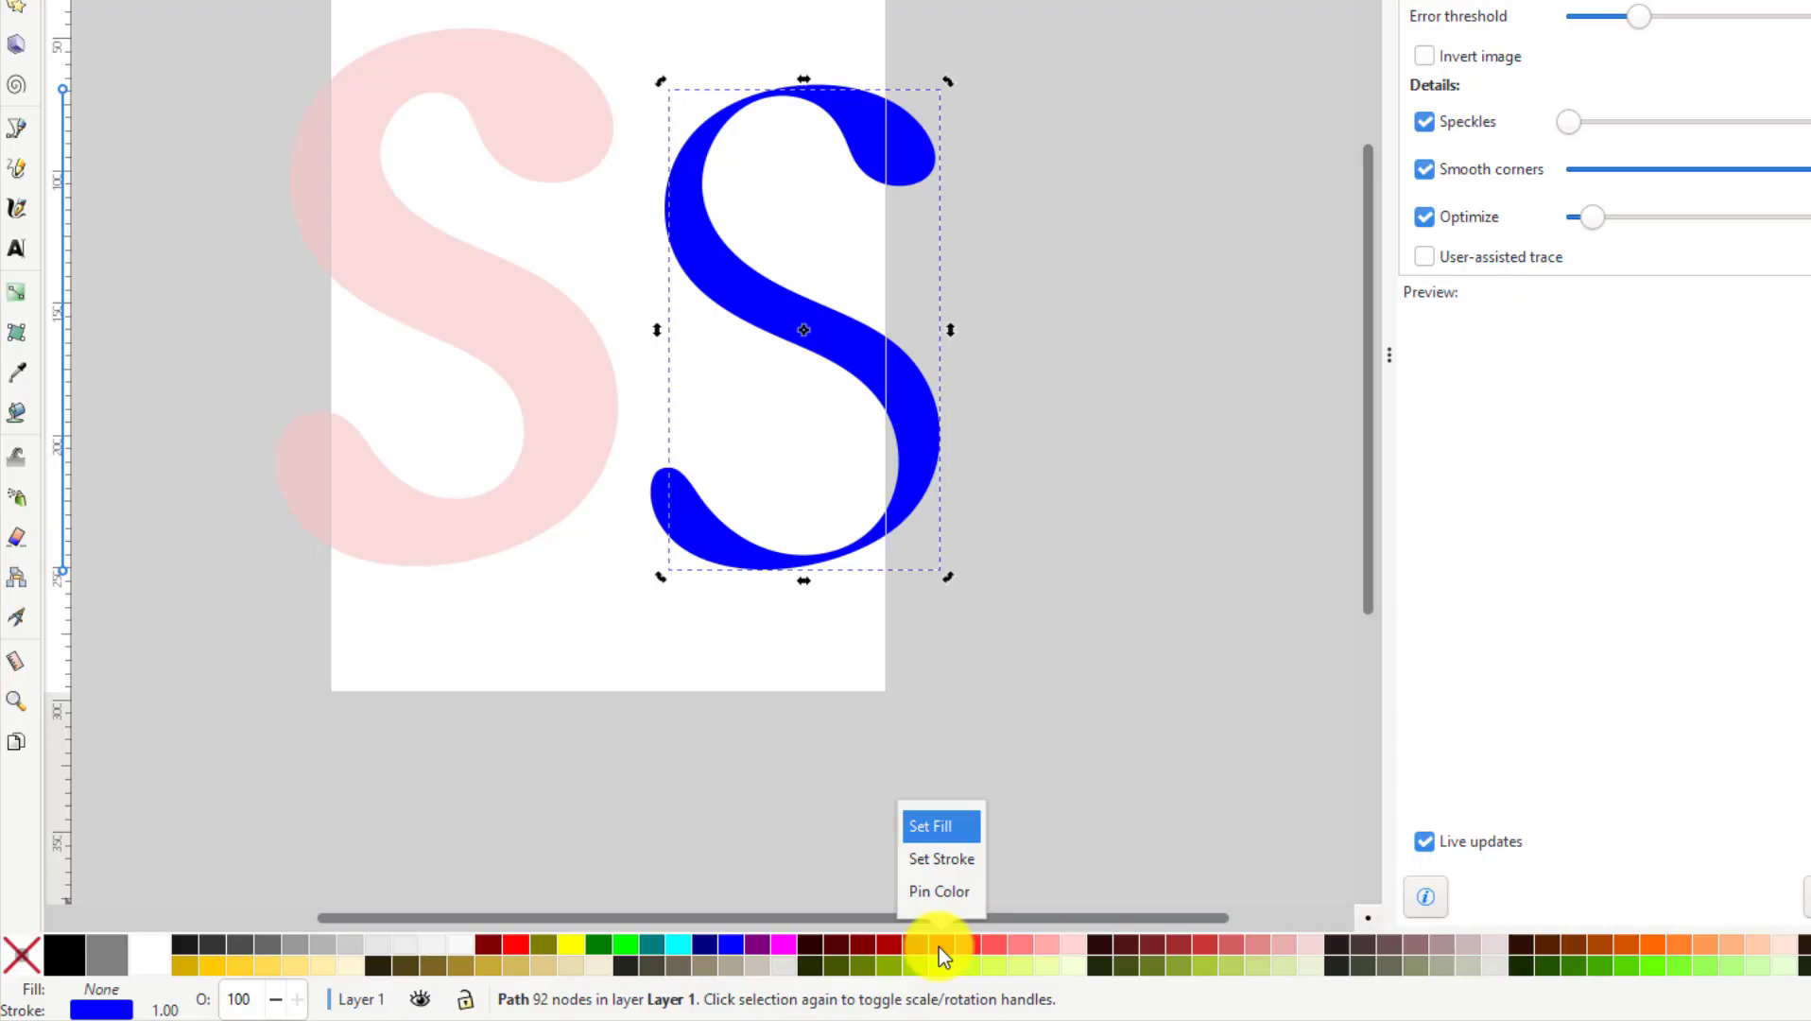
click(947, 860)
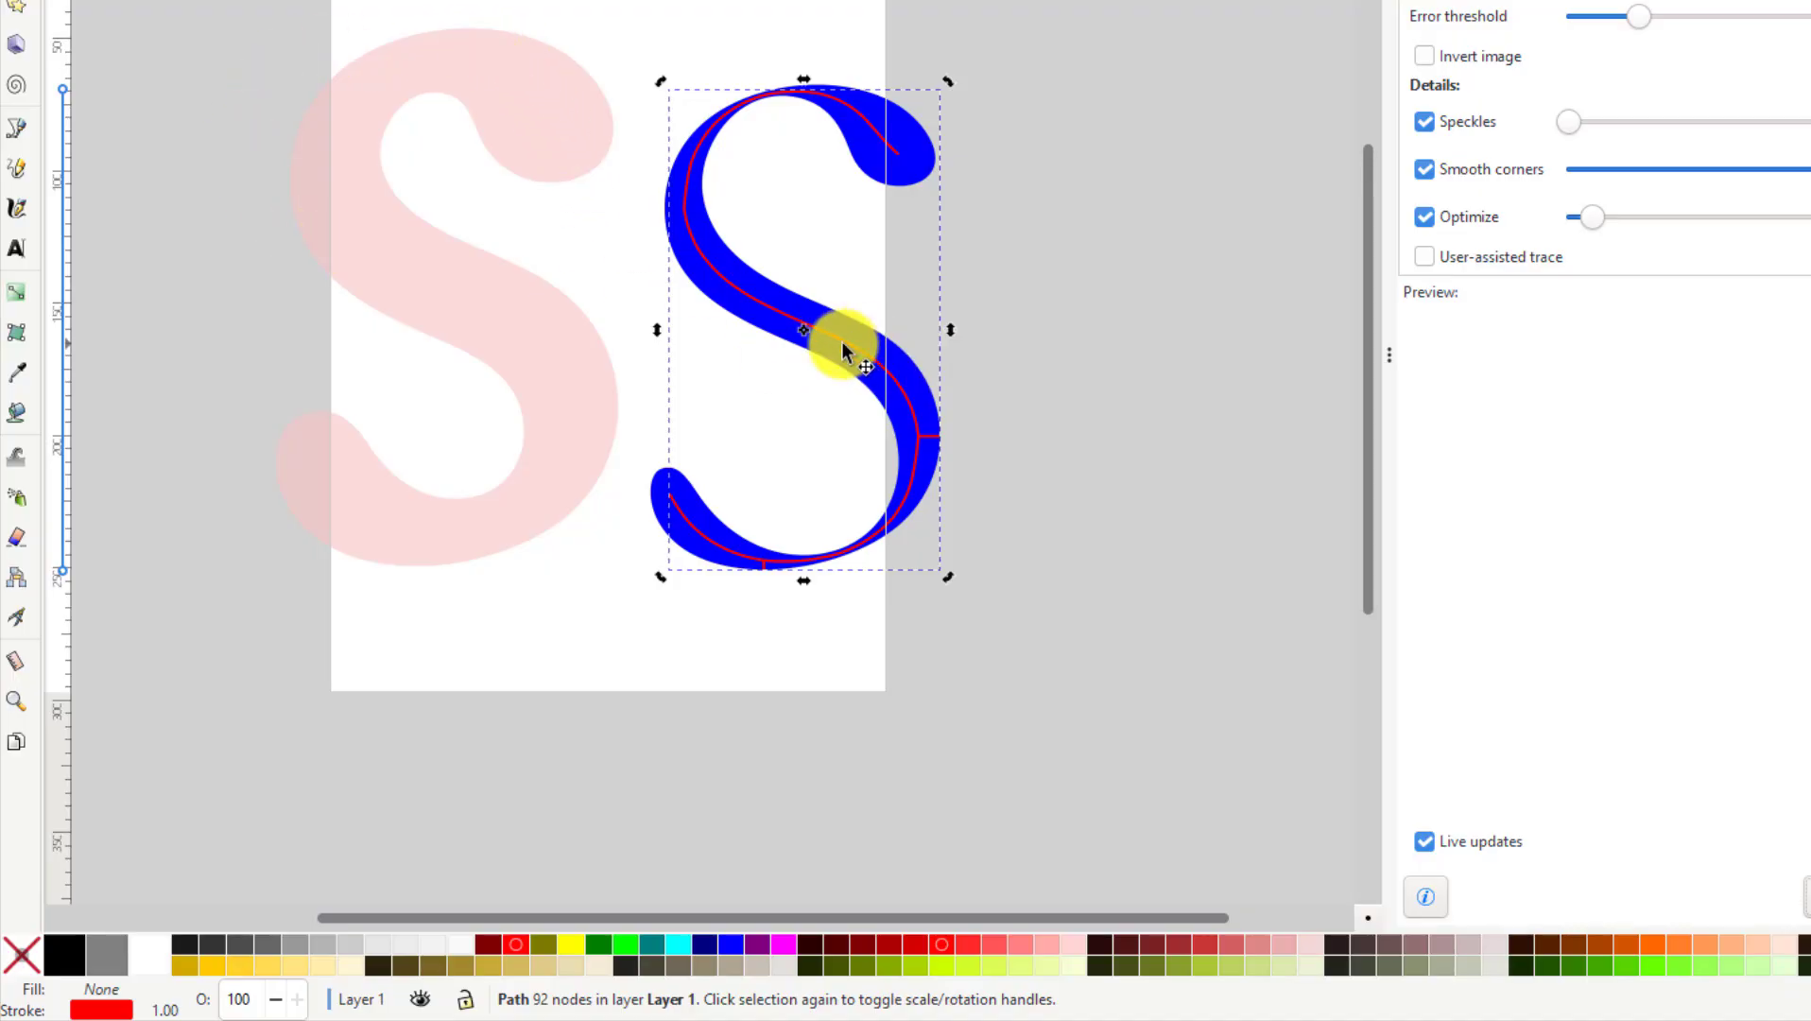
mouse_move(843, 341)
mouse_down()
mouse_move(455, 316)
mouse_move(489, 320)
mouse_up()
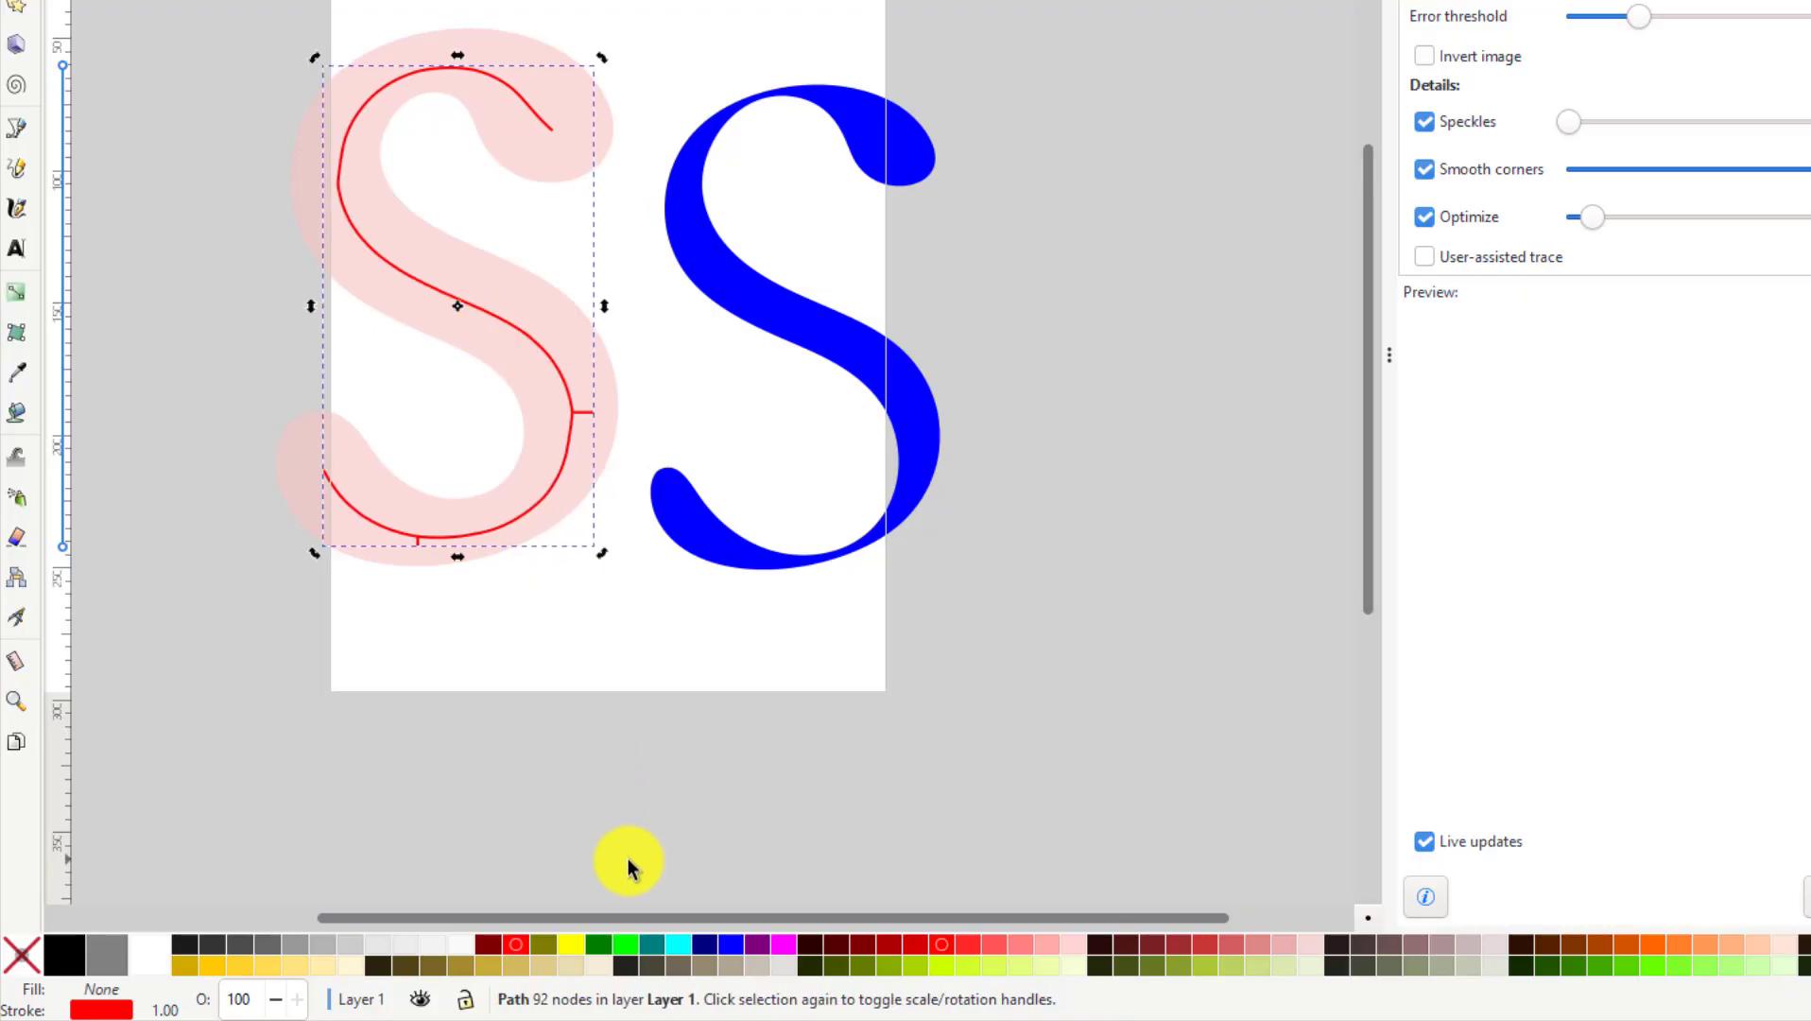
Step: Move the image and red centerline together to the right, to about X 32.7 mm and Y 44.3 mm, and deselect them
drag(595, 921, 483, 903)
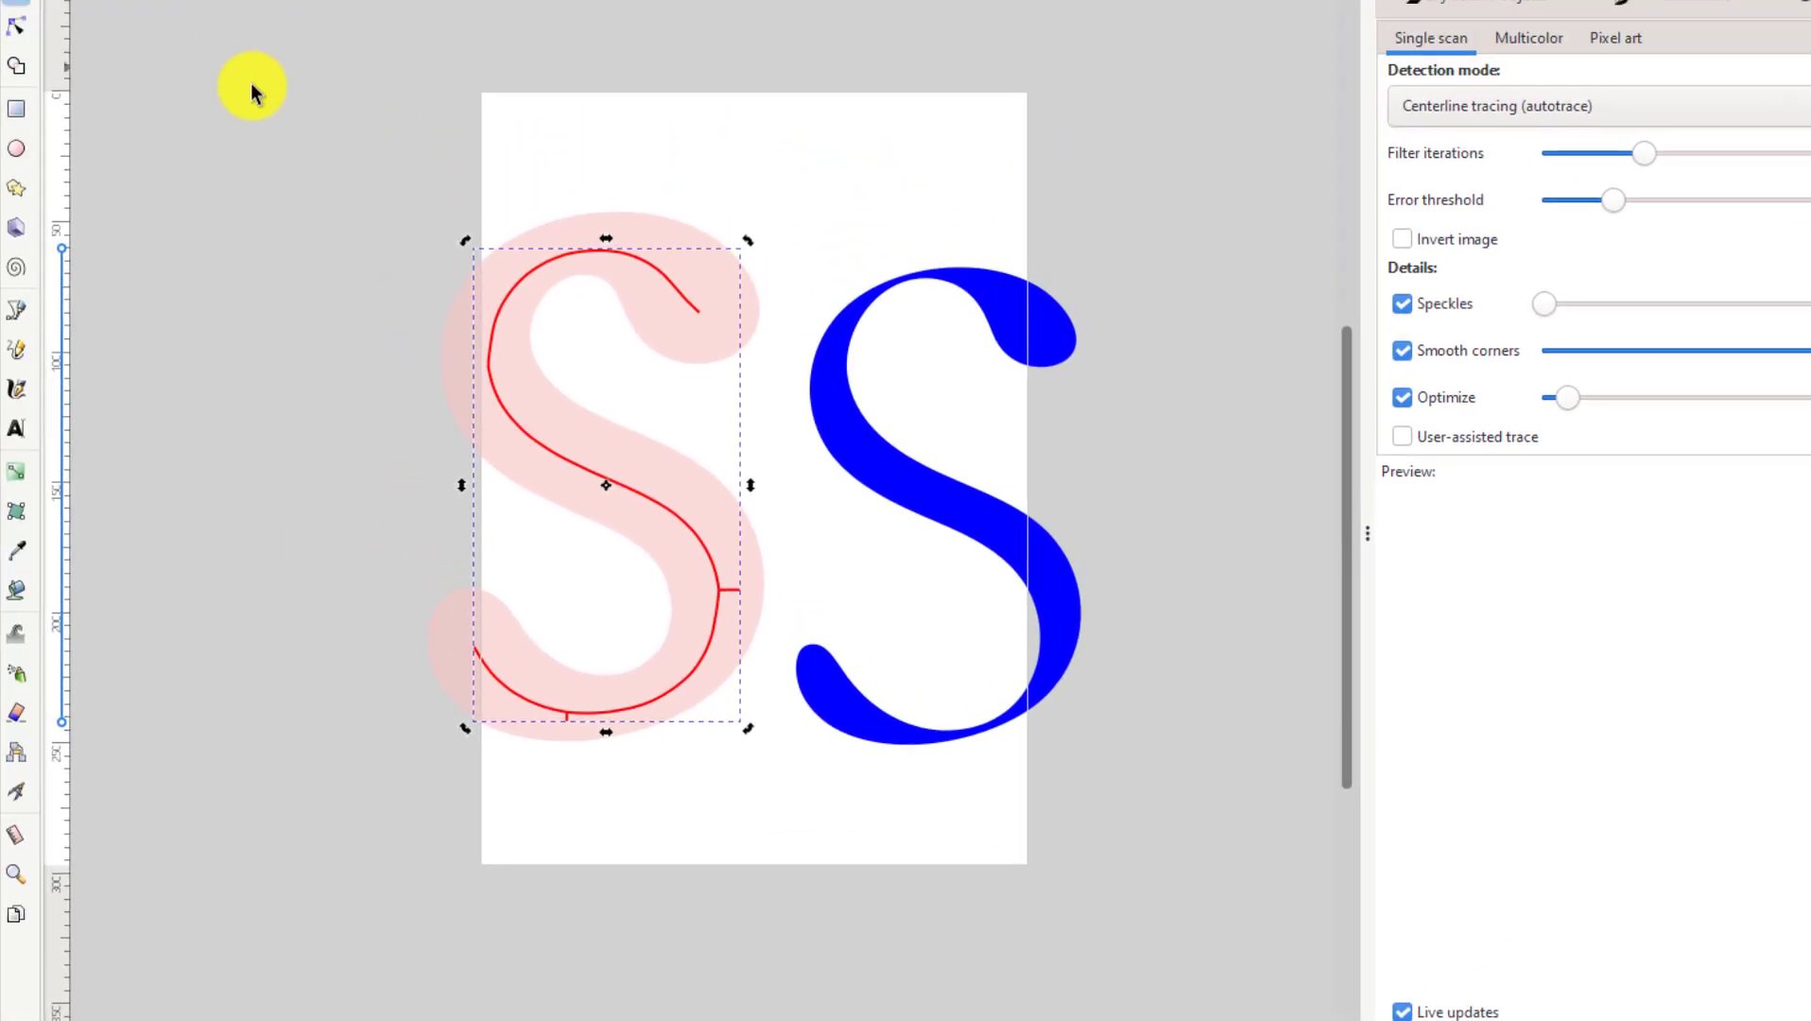
drag(234, 157, 1241, 1017)
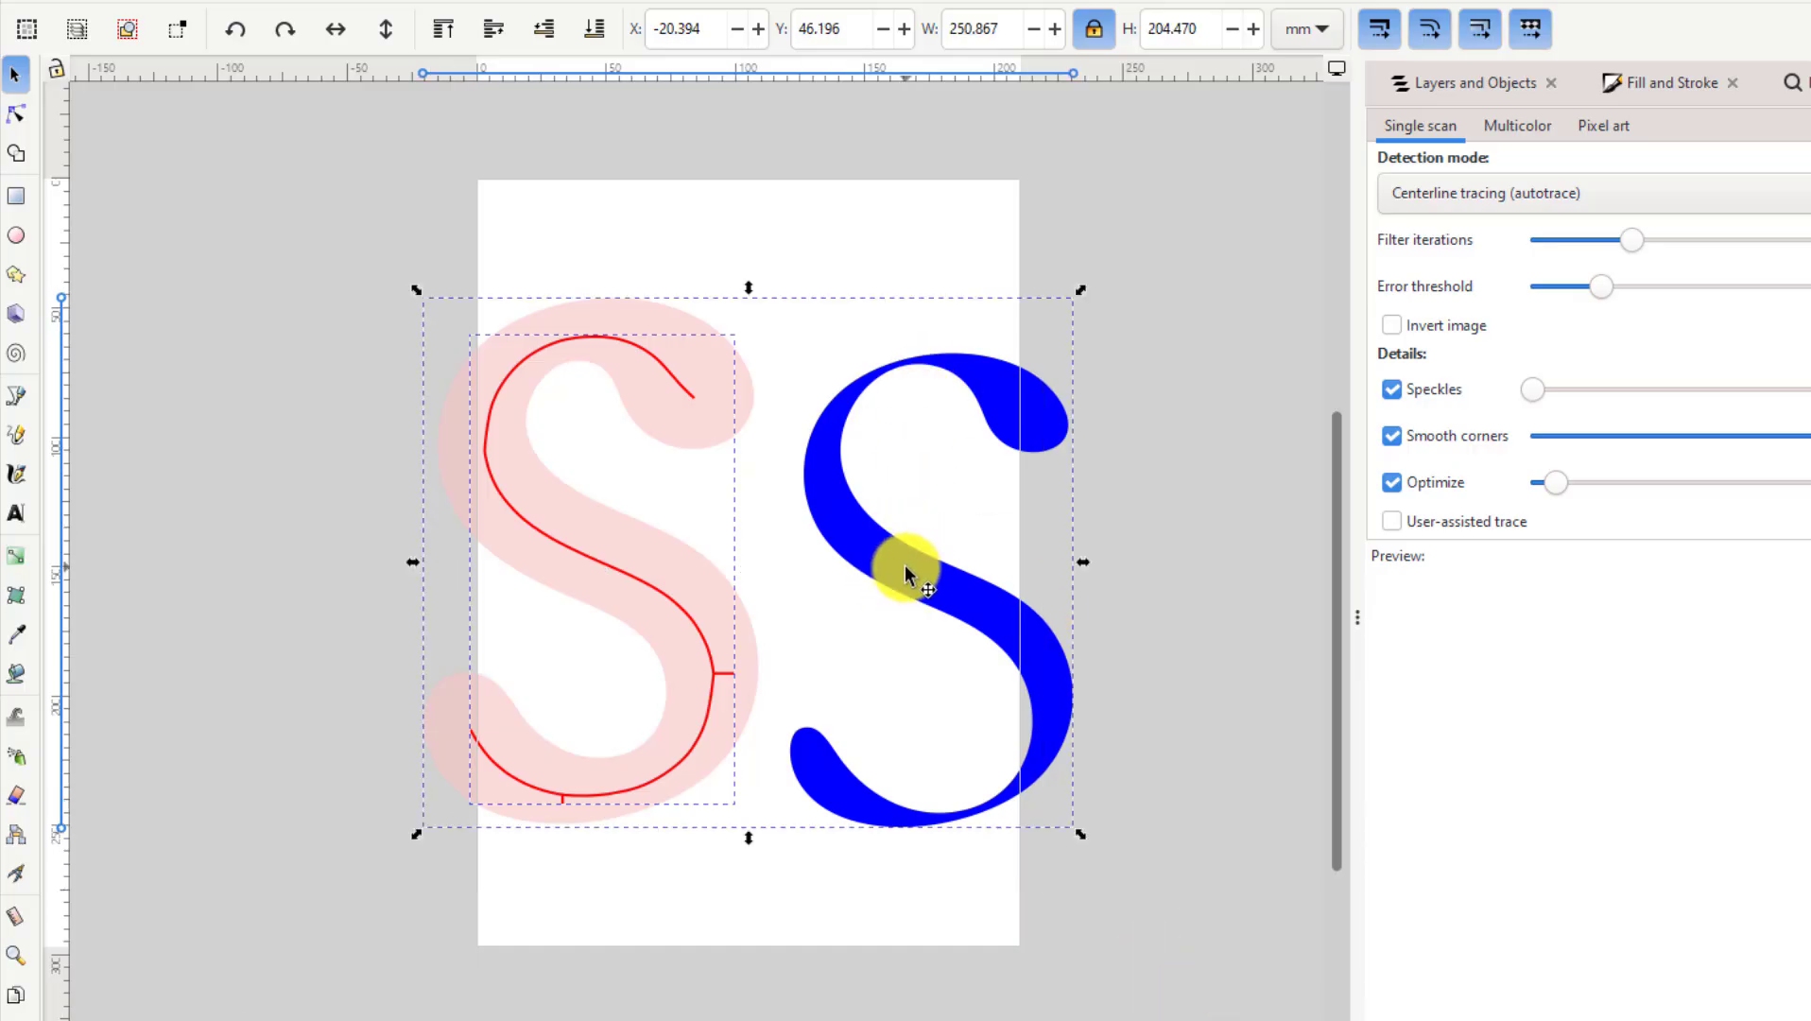
drag(914, 567, 1052, 562)
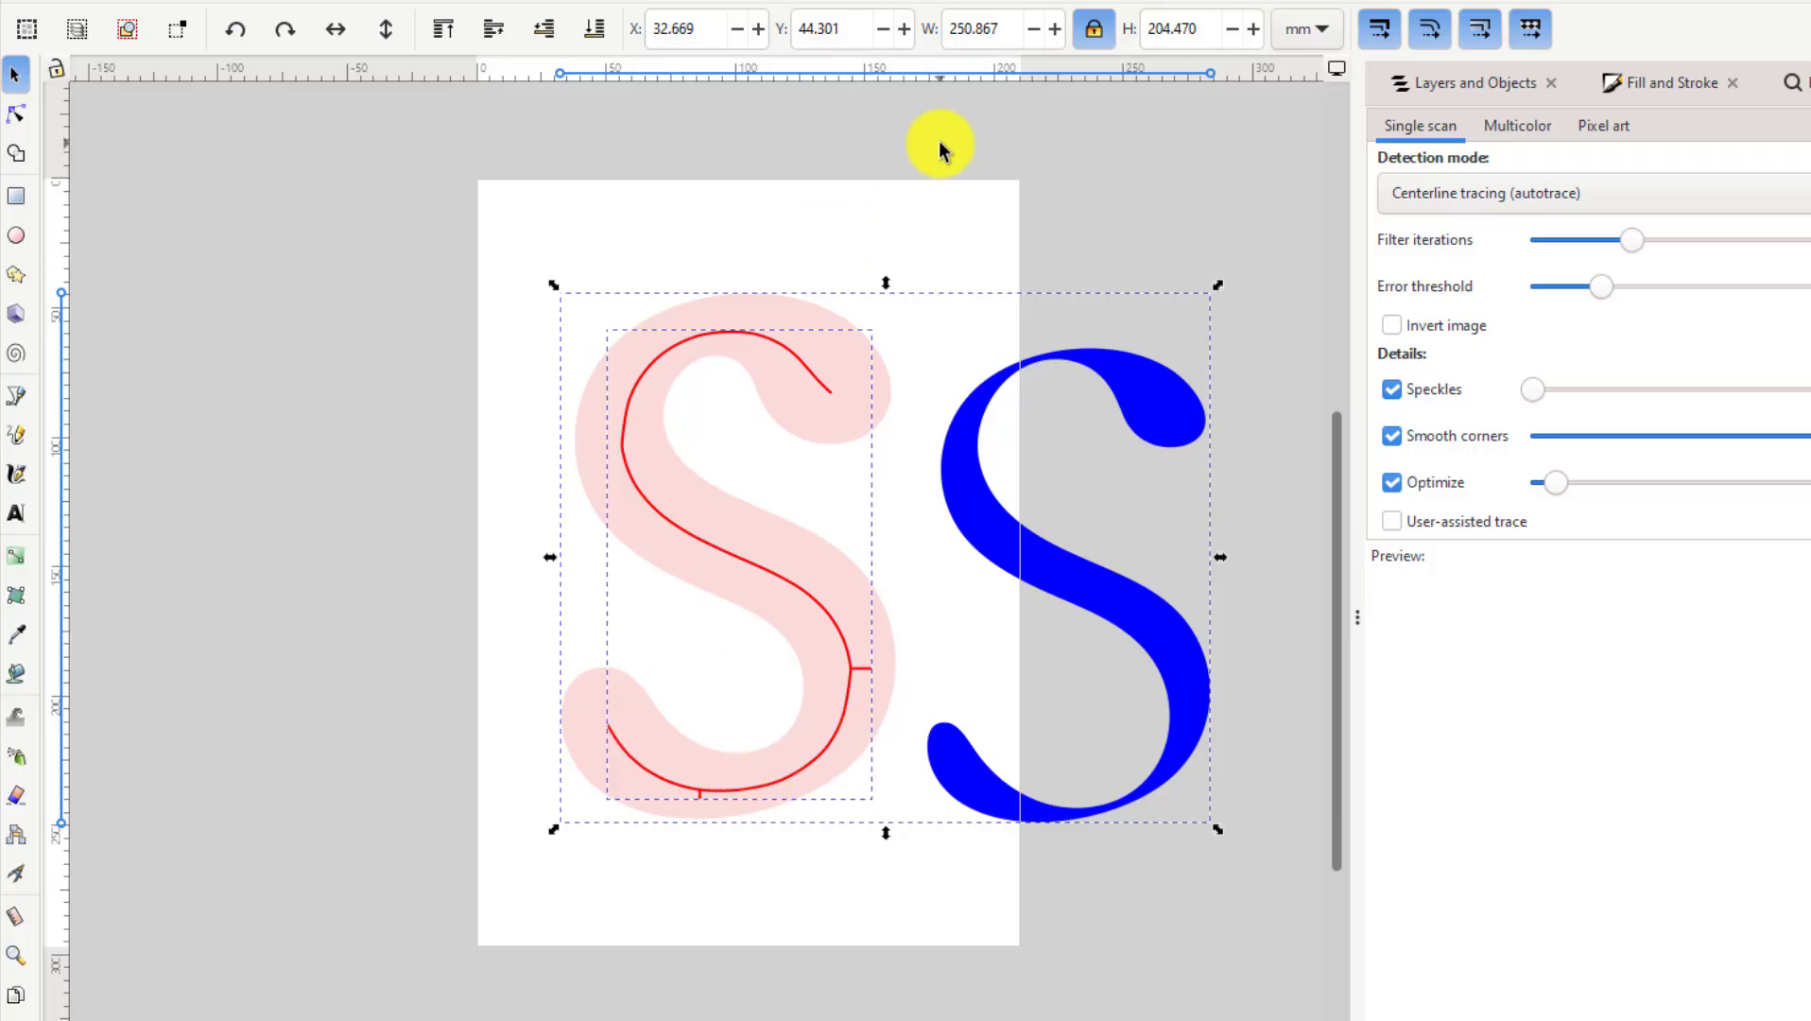
click(869, 281)
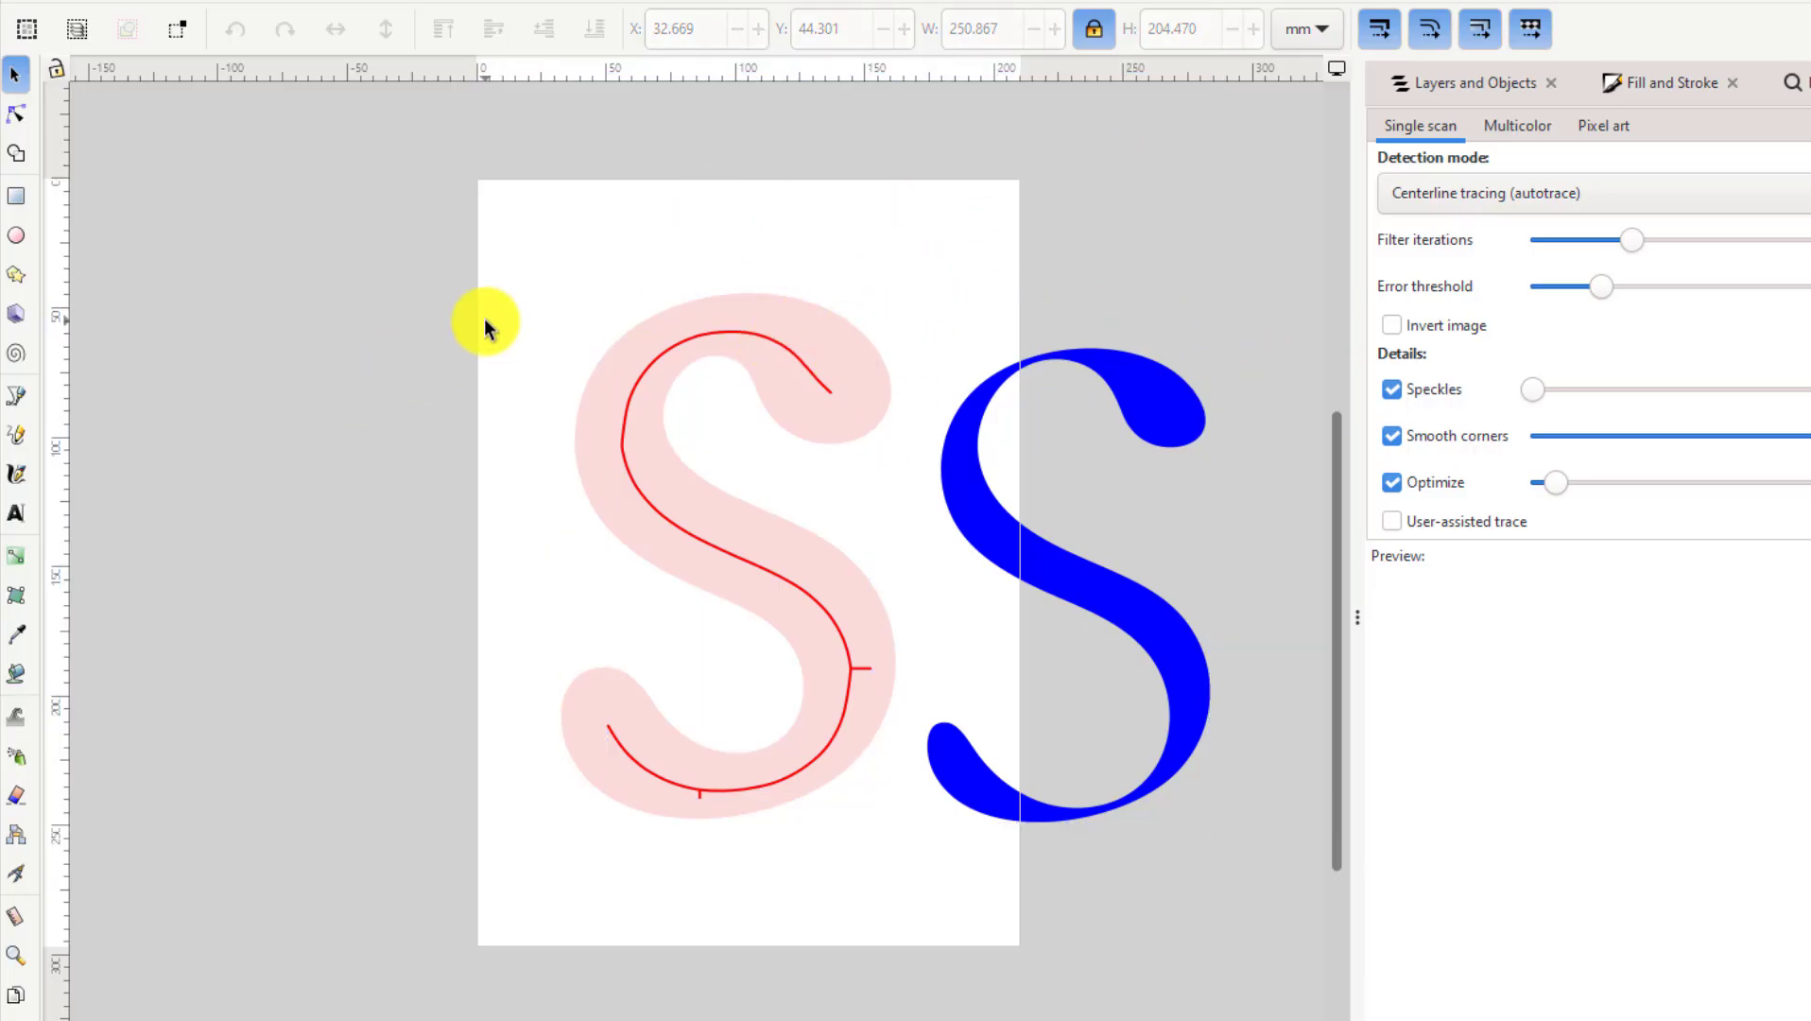
click(20, 44)
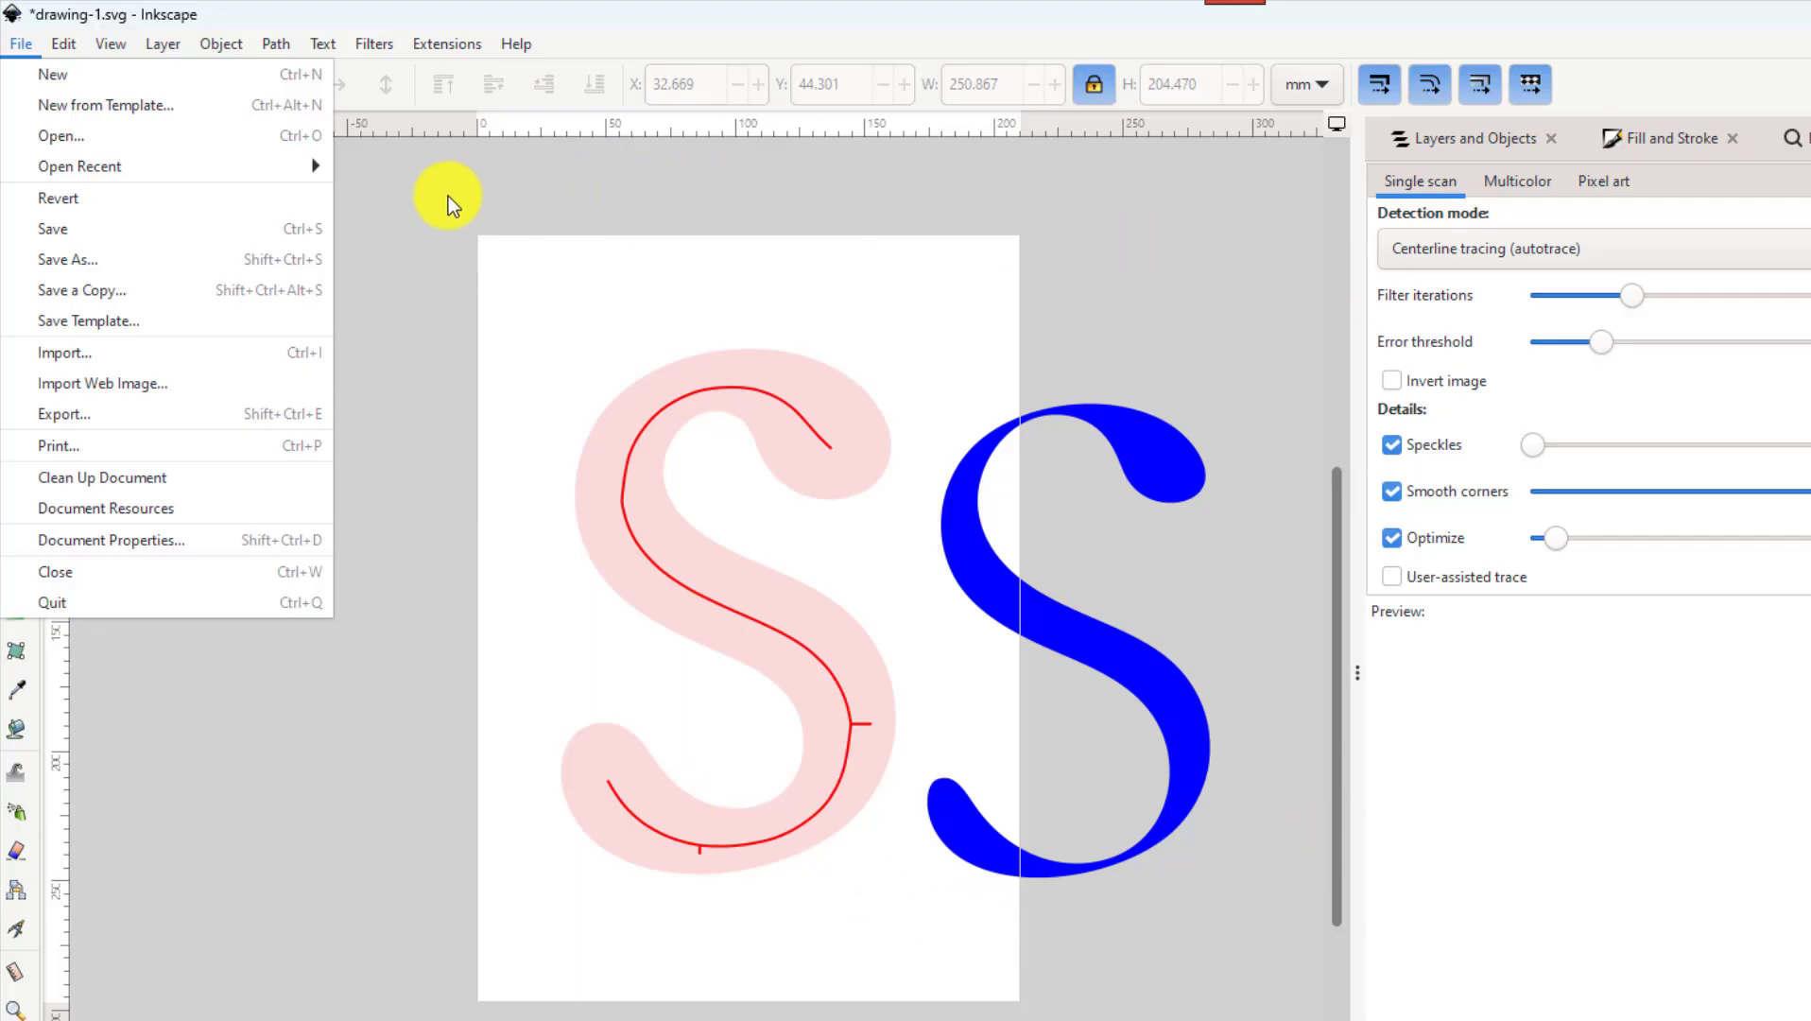
click(426, 211)
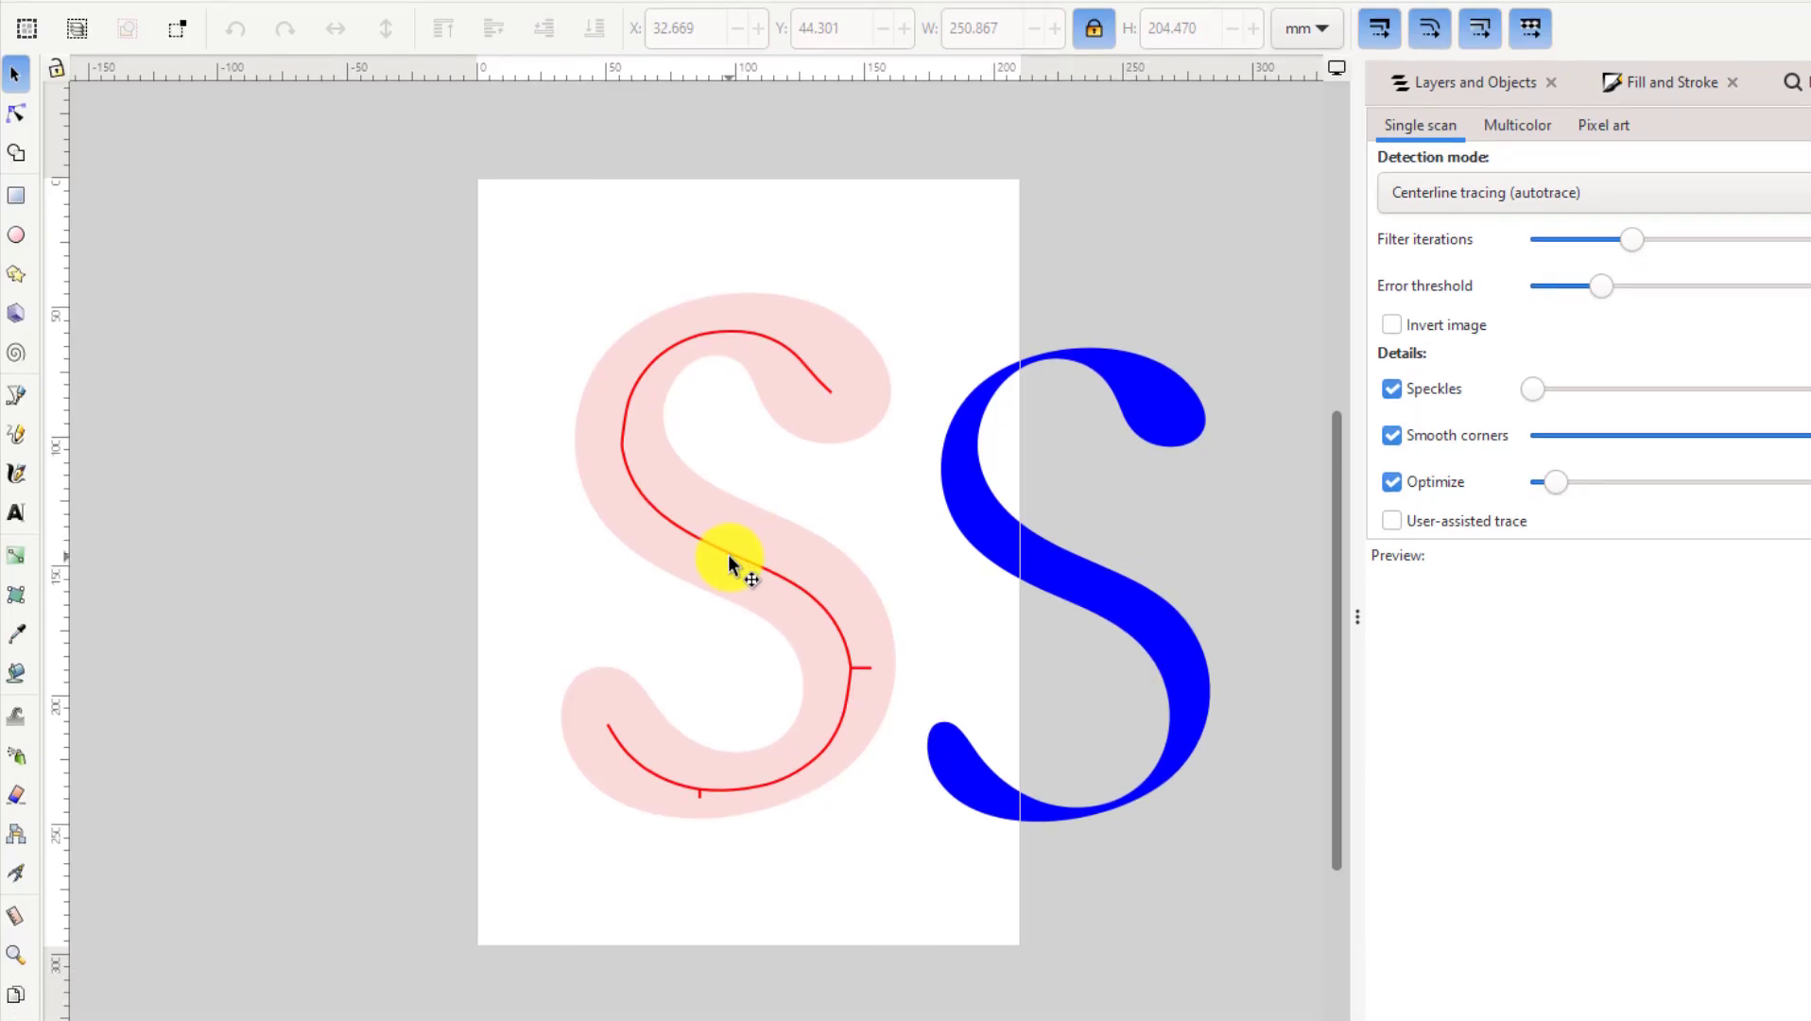
Step: Edit the red centerline's nodes and extend its upper end diagonally down into the pink S's upper terminal
click(729, 558)
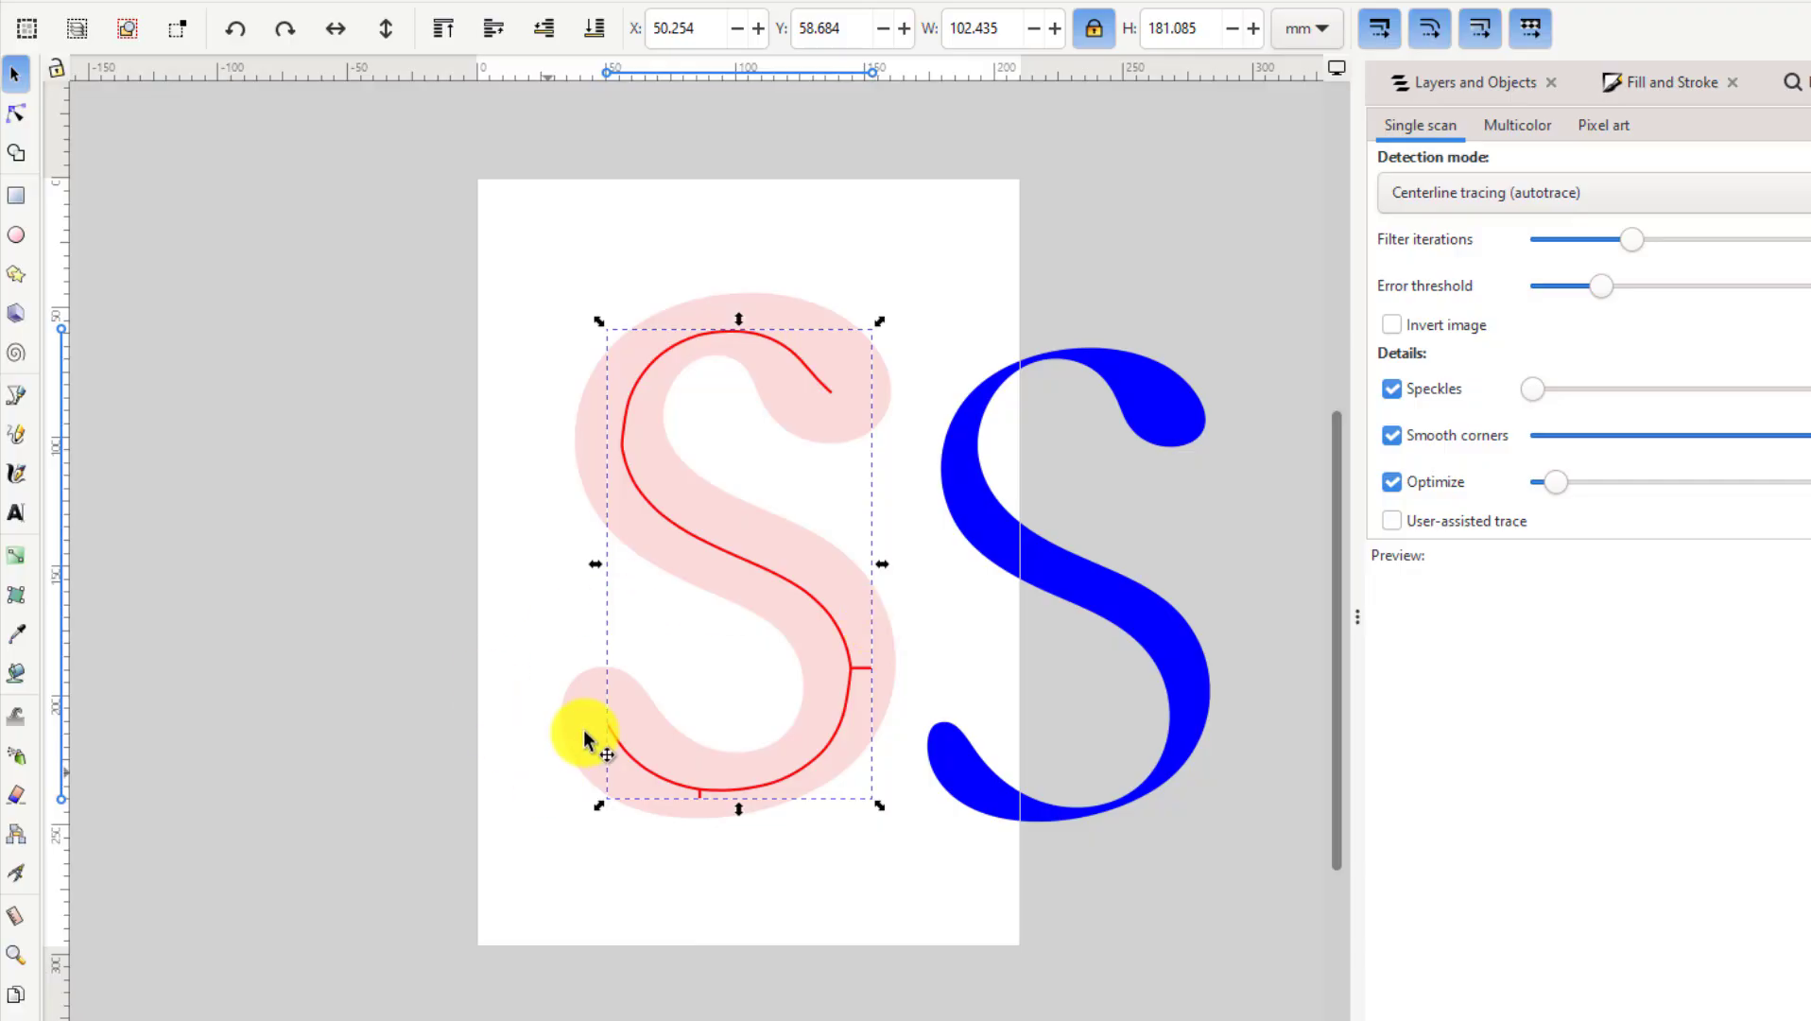
click(17, 116)
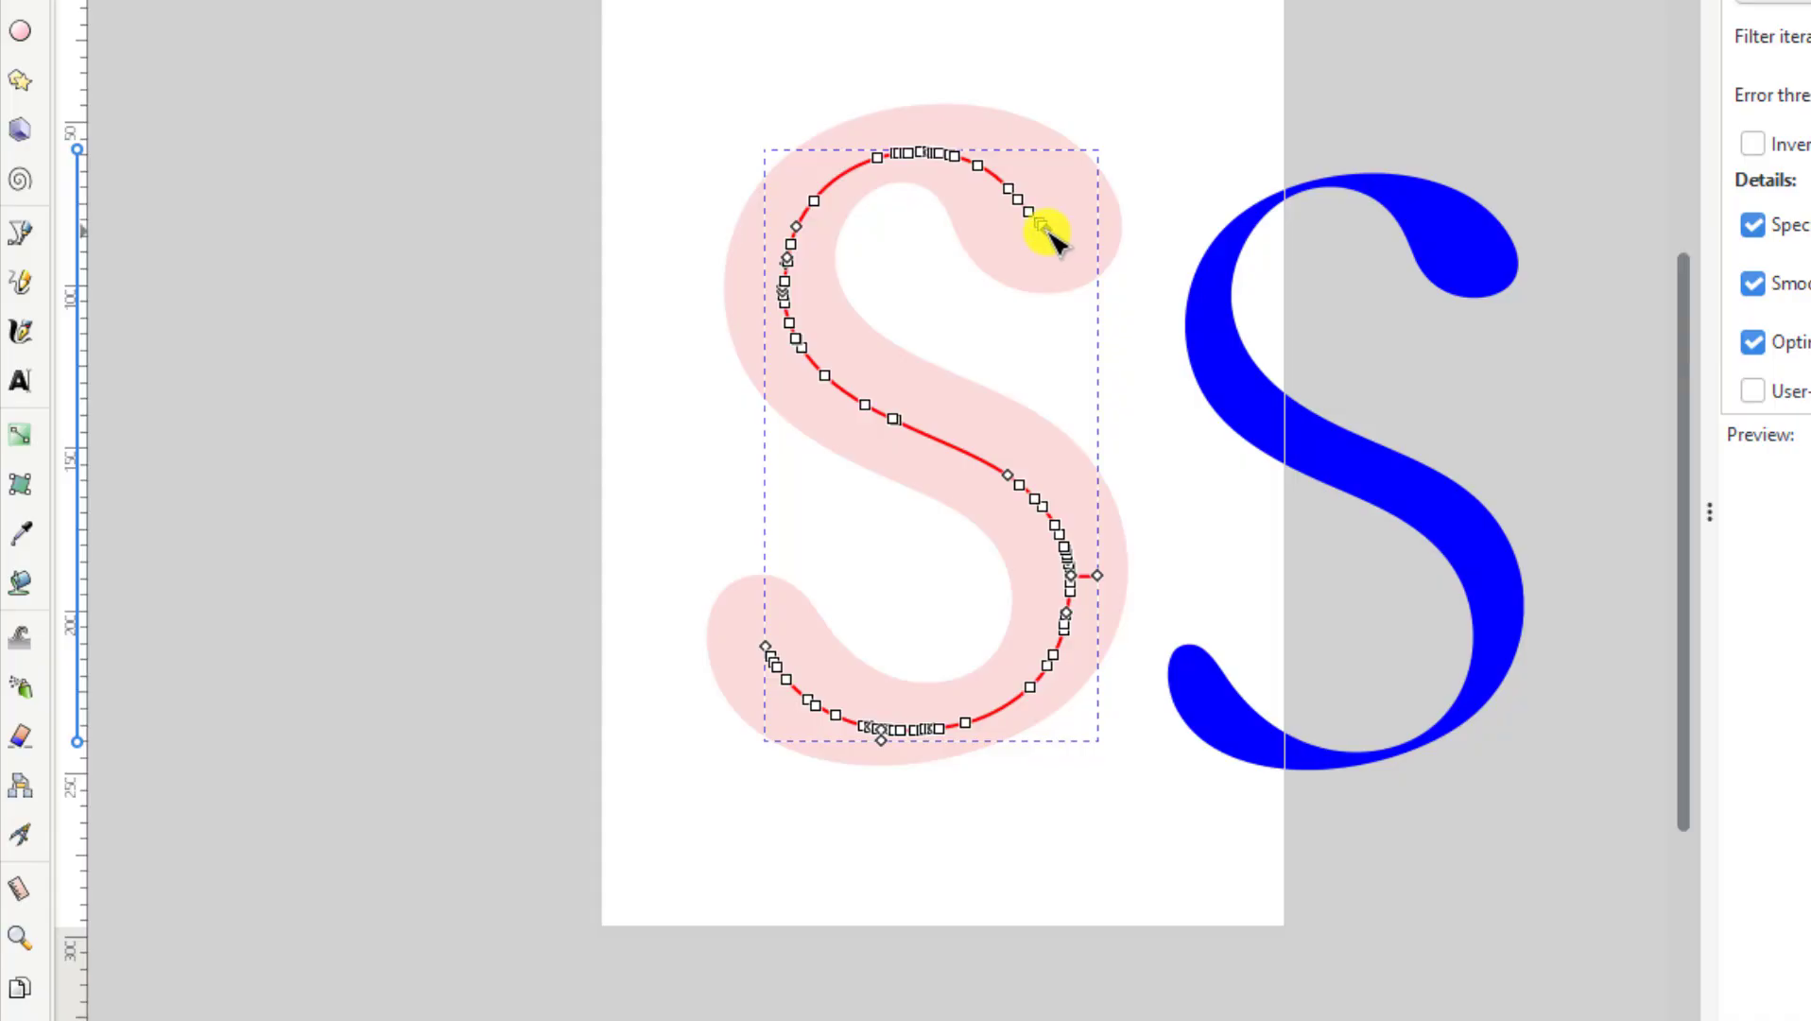
drag(1050, 227, 1085, 266)
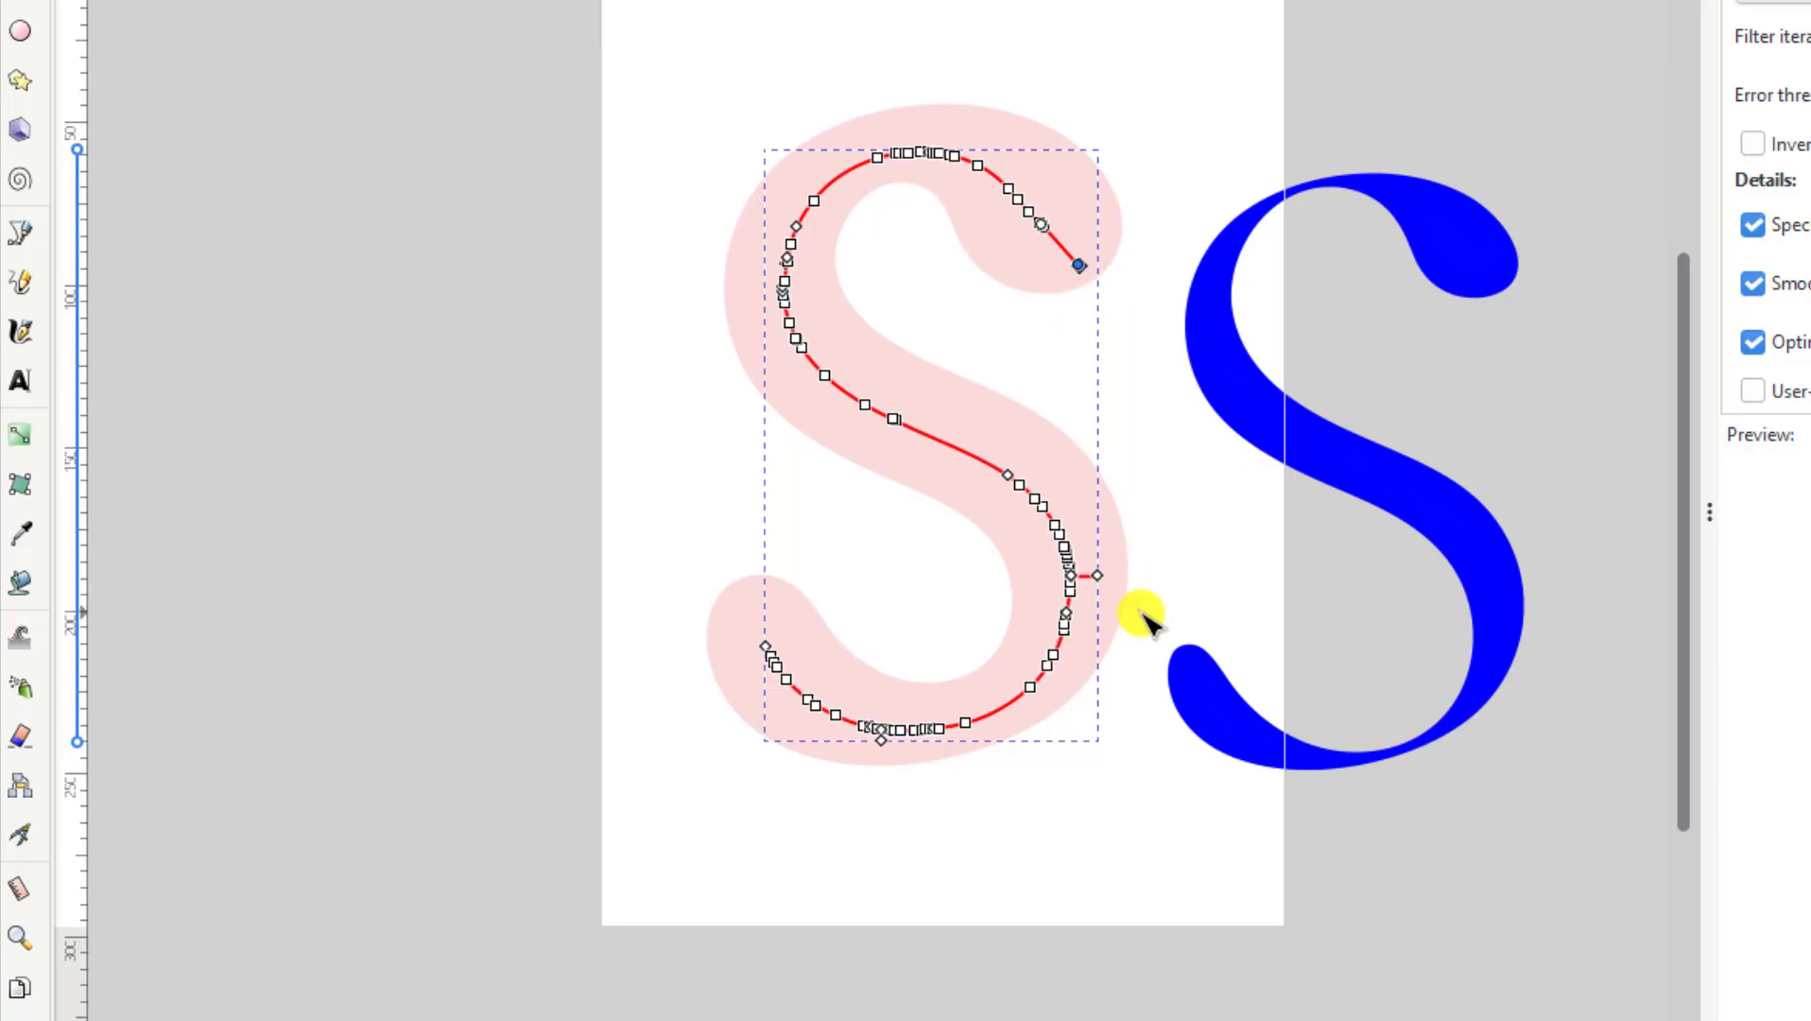
Step: Delete the end nodes of the two stray spurs on the centerline's lower-right bend and bottom curve
click(1098, 576)
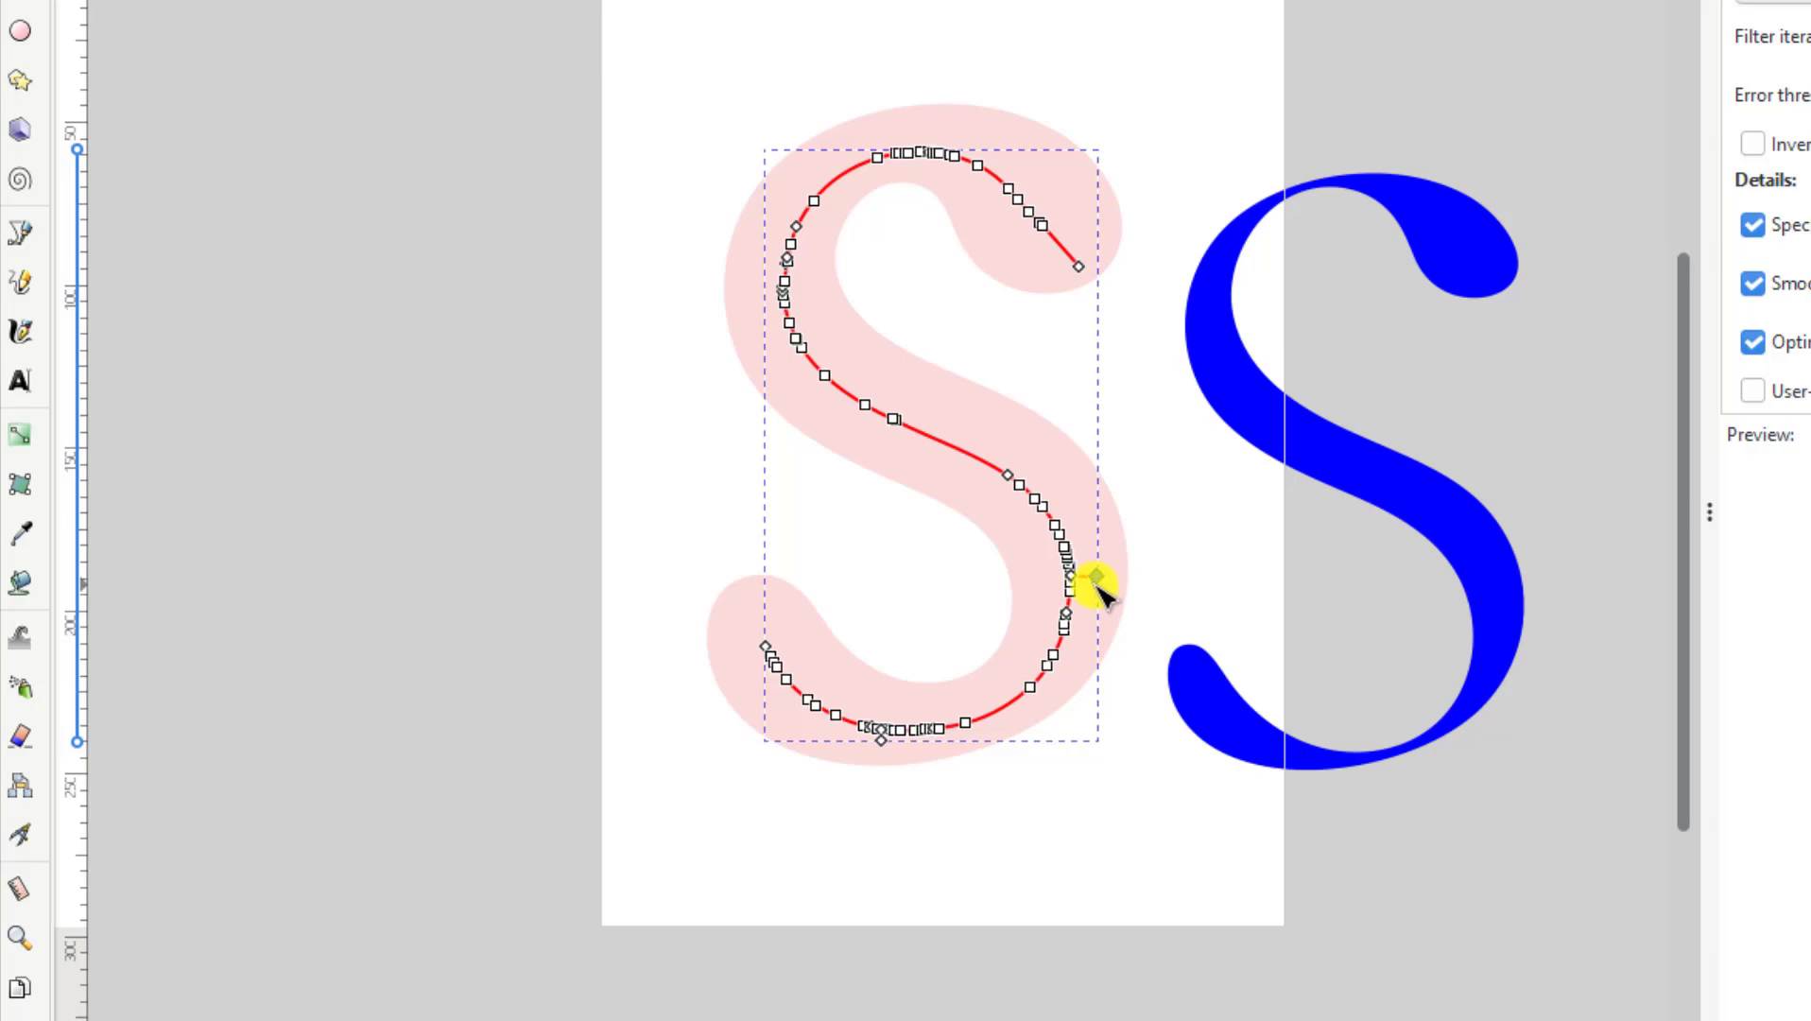
key(Delete)
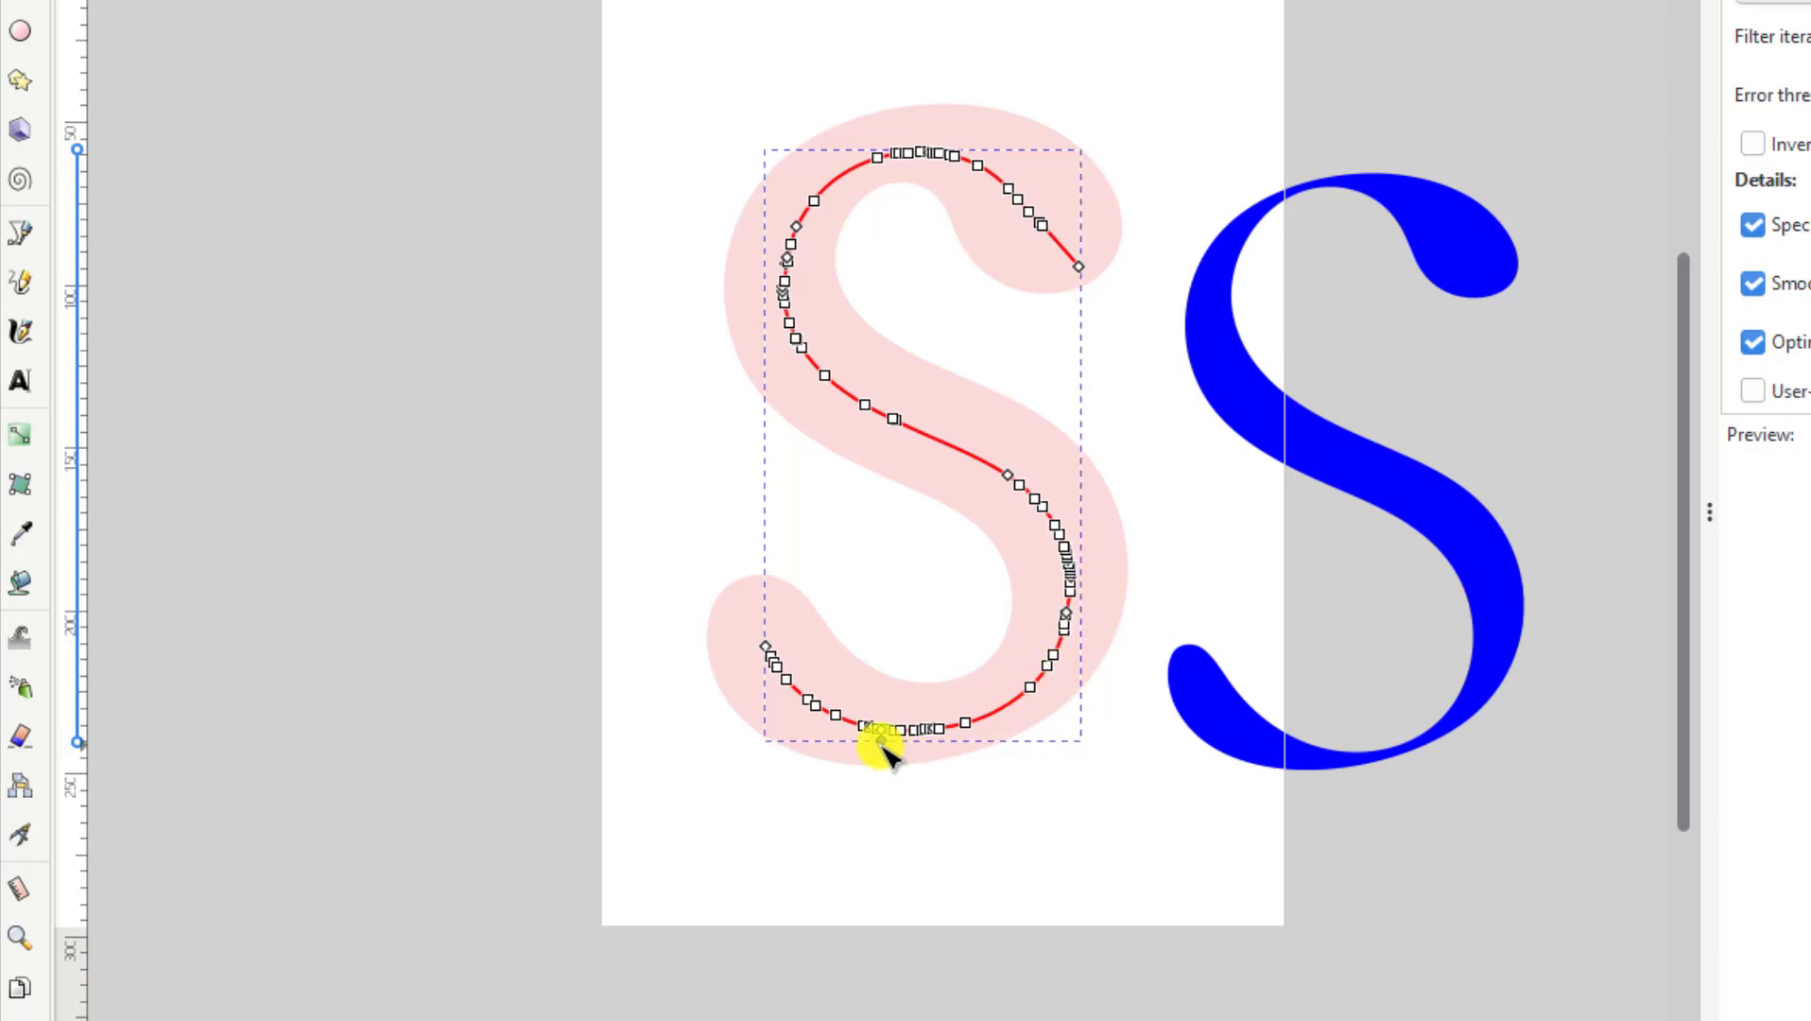
click(18, 939)
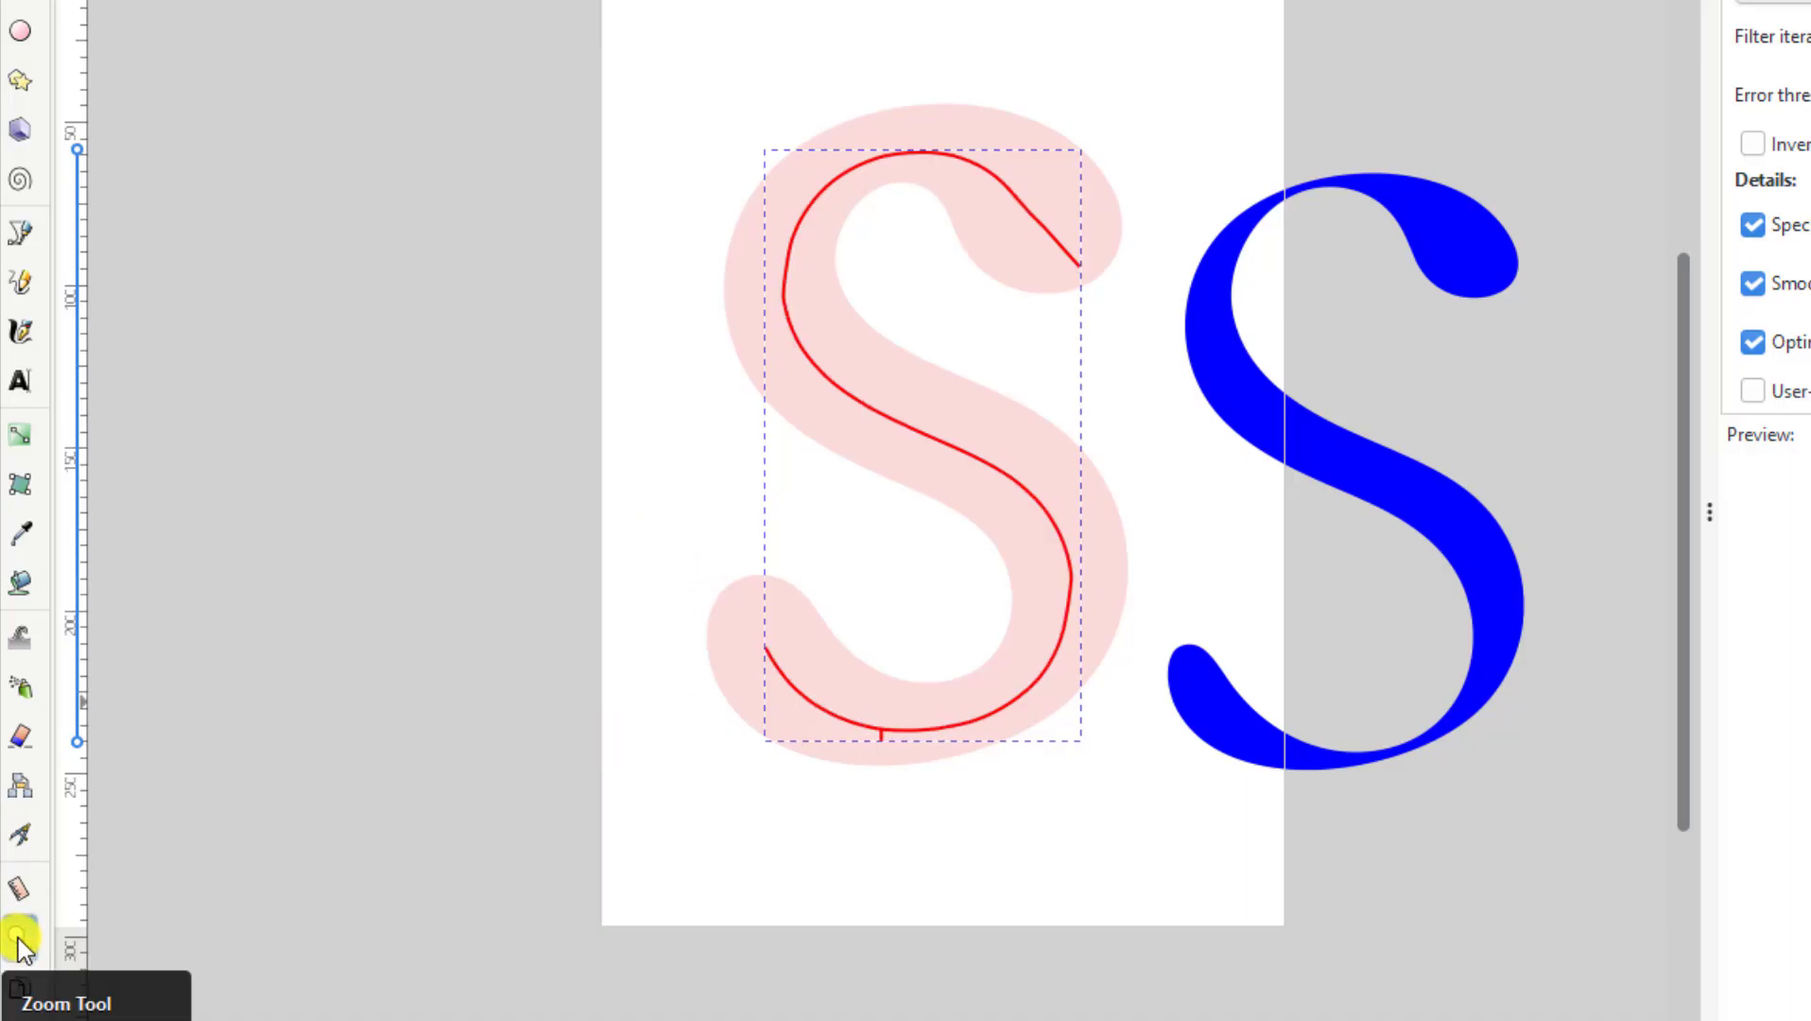
drag(693, 578, 1049, 860)
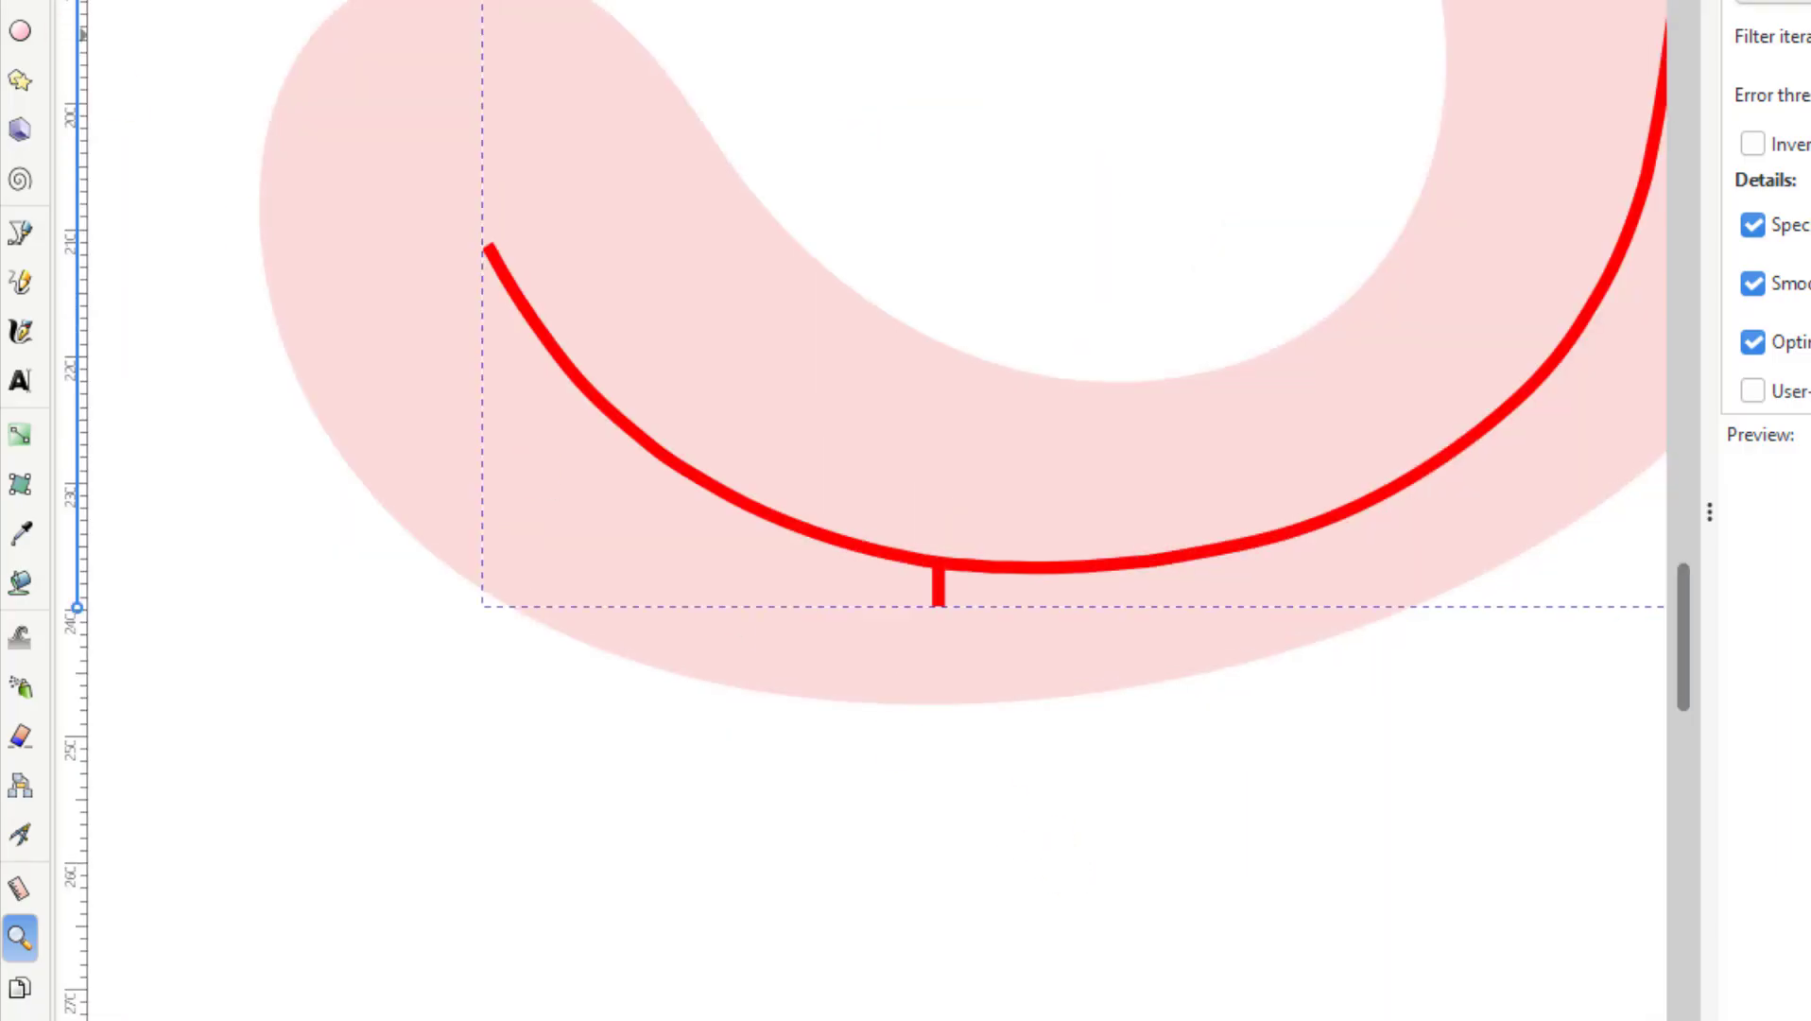
click(17, 65)
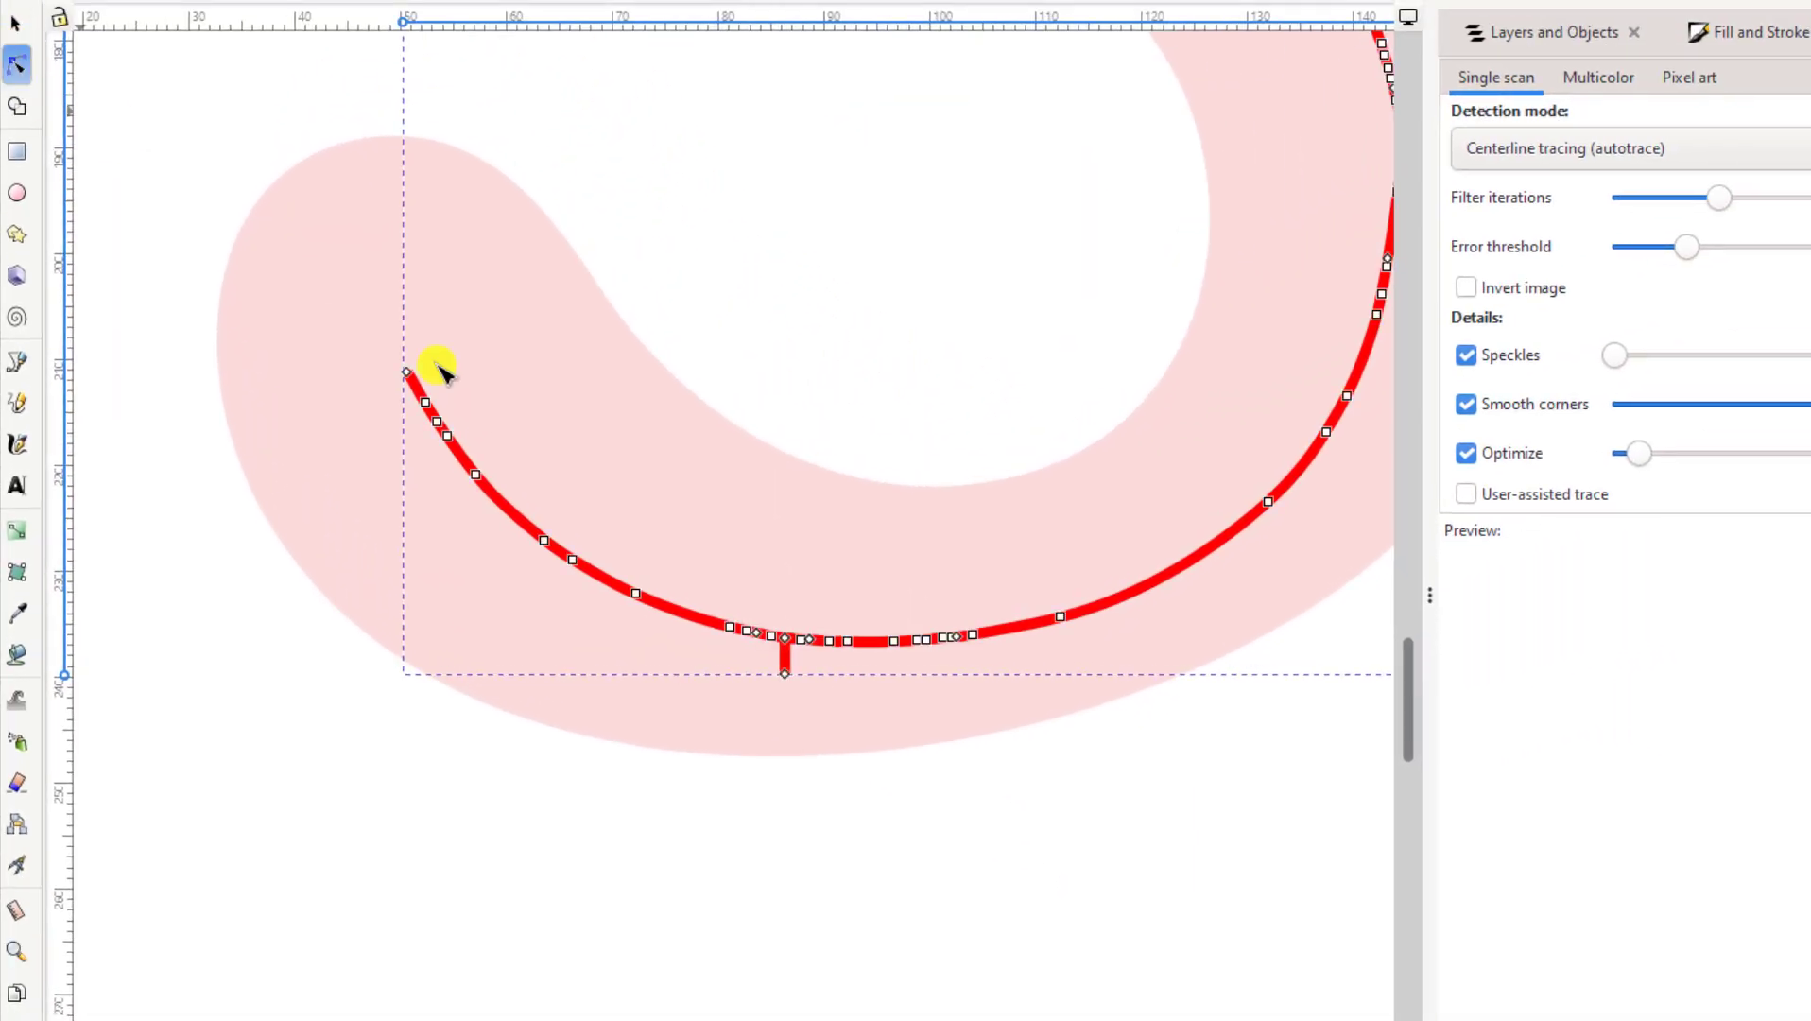
click(785, 675)
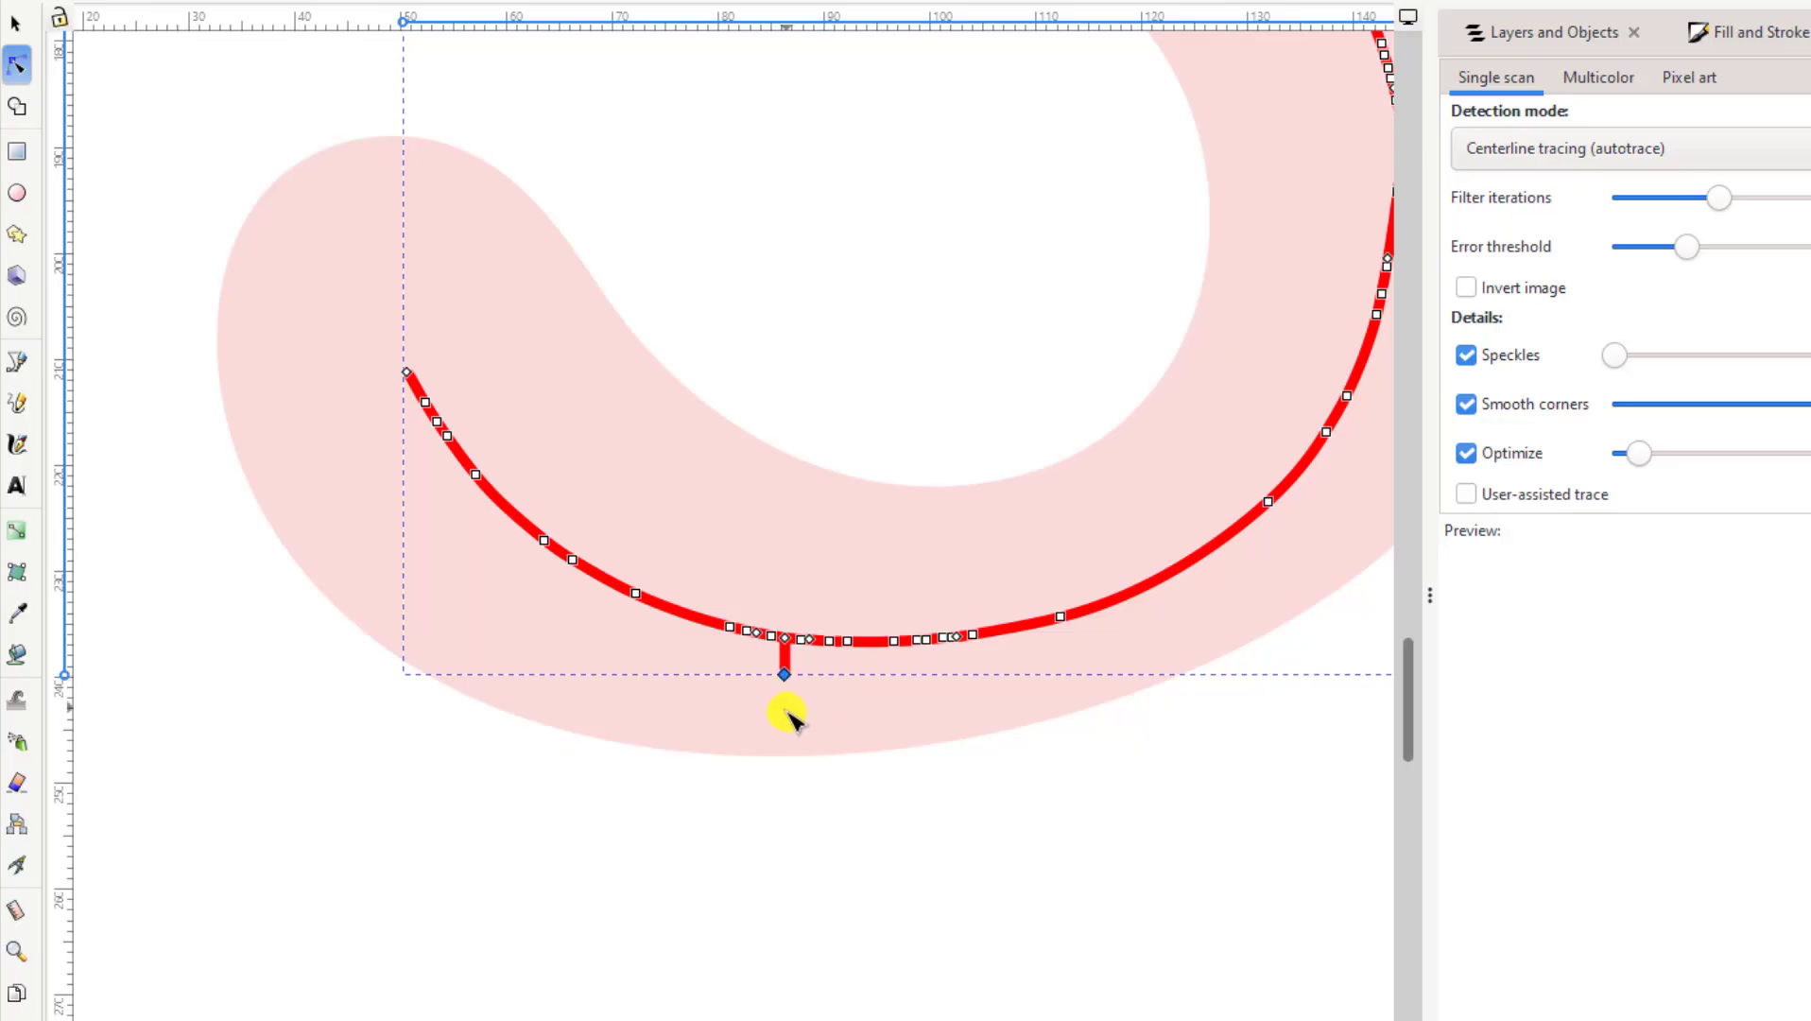
key(Delete)
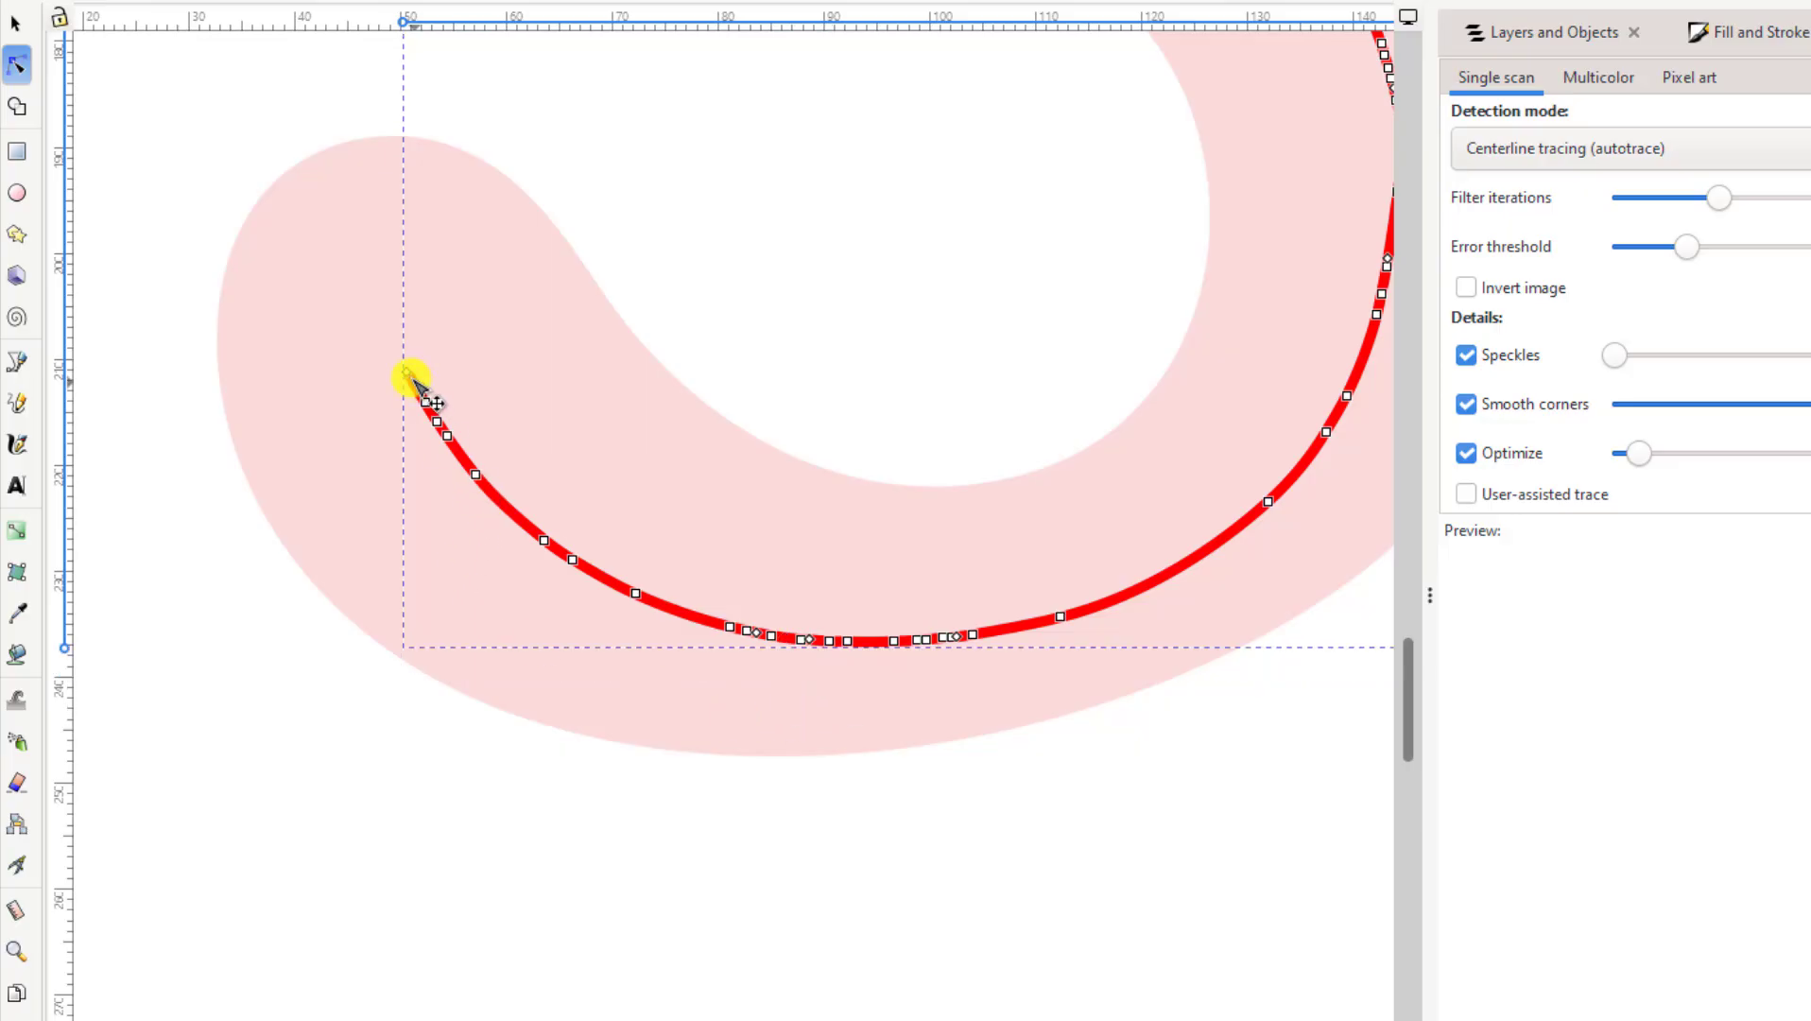
Step: Extend the centerline's lower end up into the pink S's lower terminal and bend the new segment with its node handle
drag(409, 371, 346, 224)
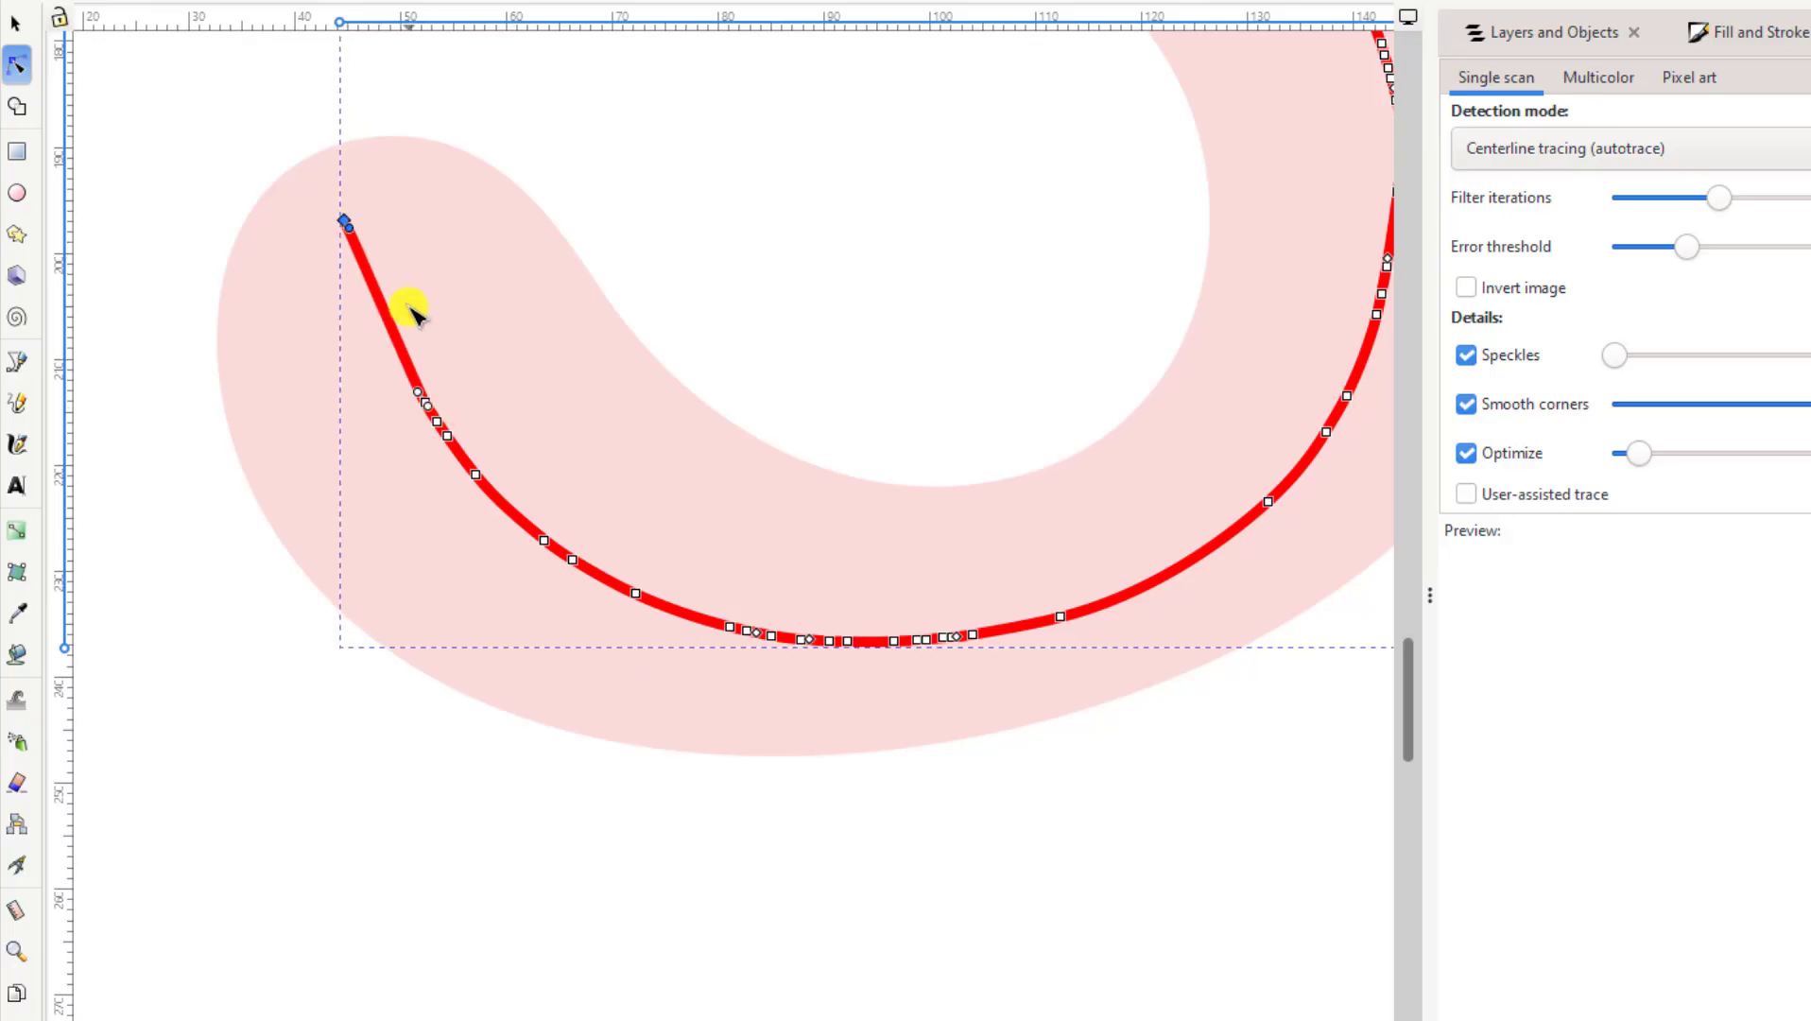
click(350, 229)
click(350, 232)
drag(356, 289, 374, 330)
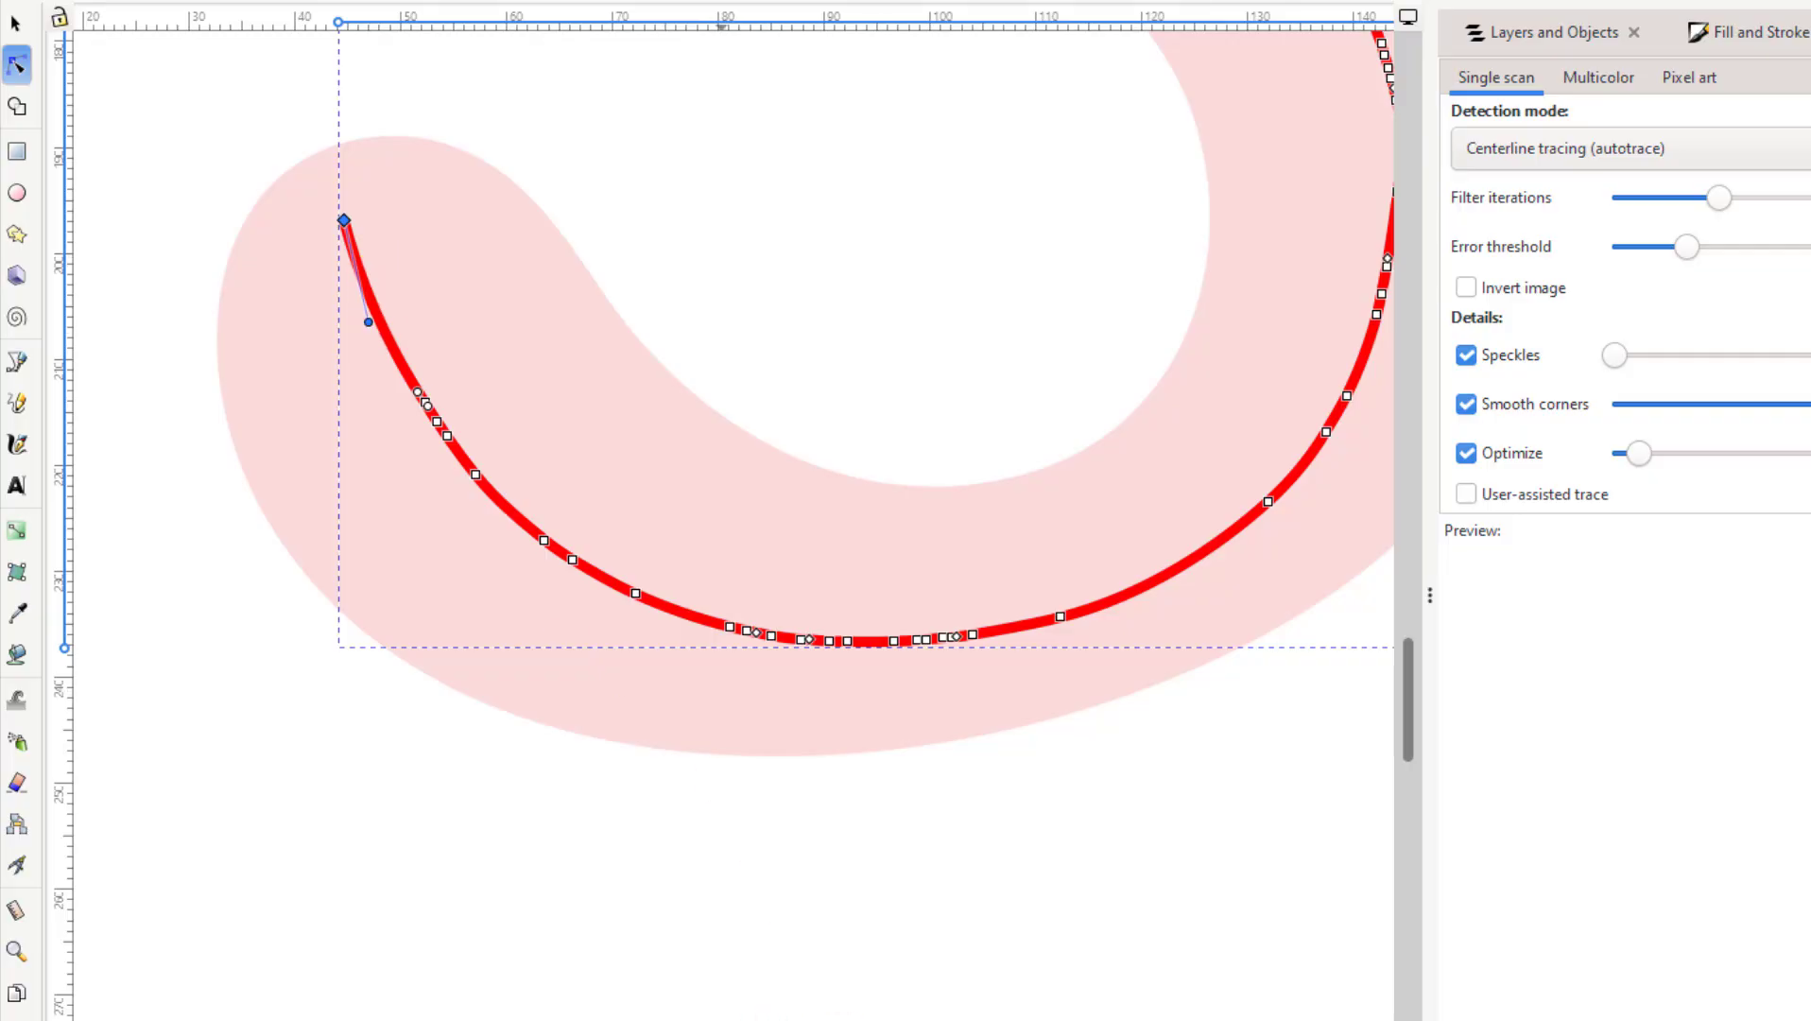
Step: Smooth the centerline's lower-right curve by removing crowded nodes and repositioning the remaining ones
drag(721, 1020, 785, 1020)
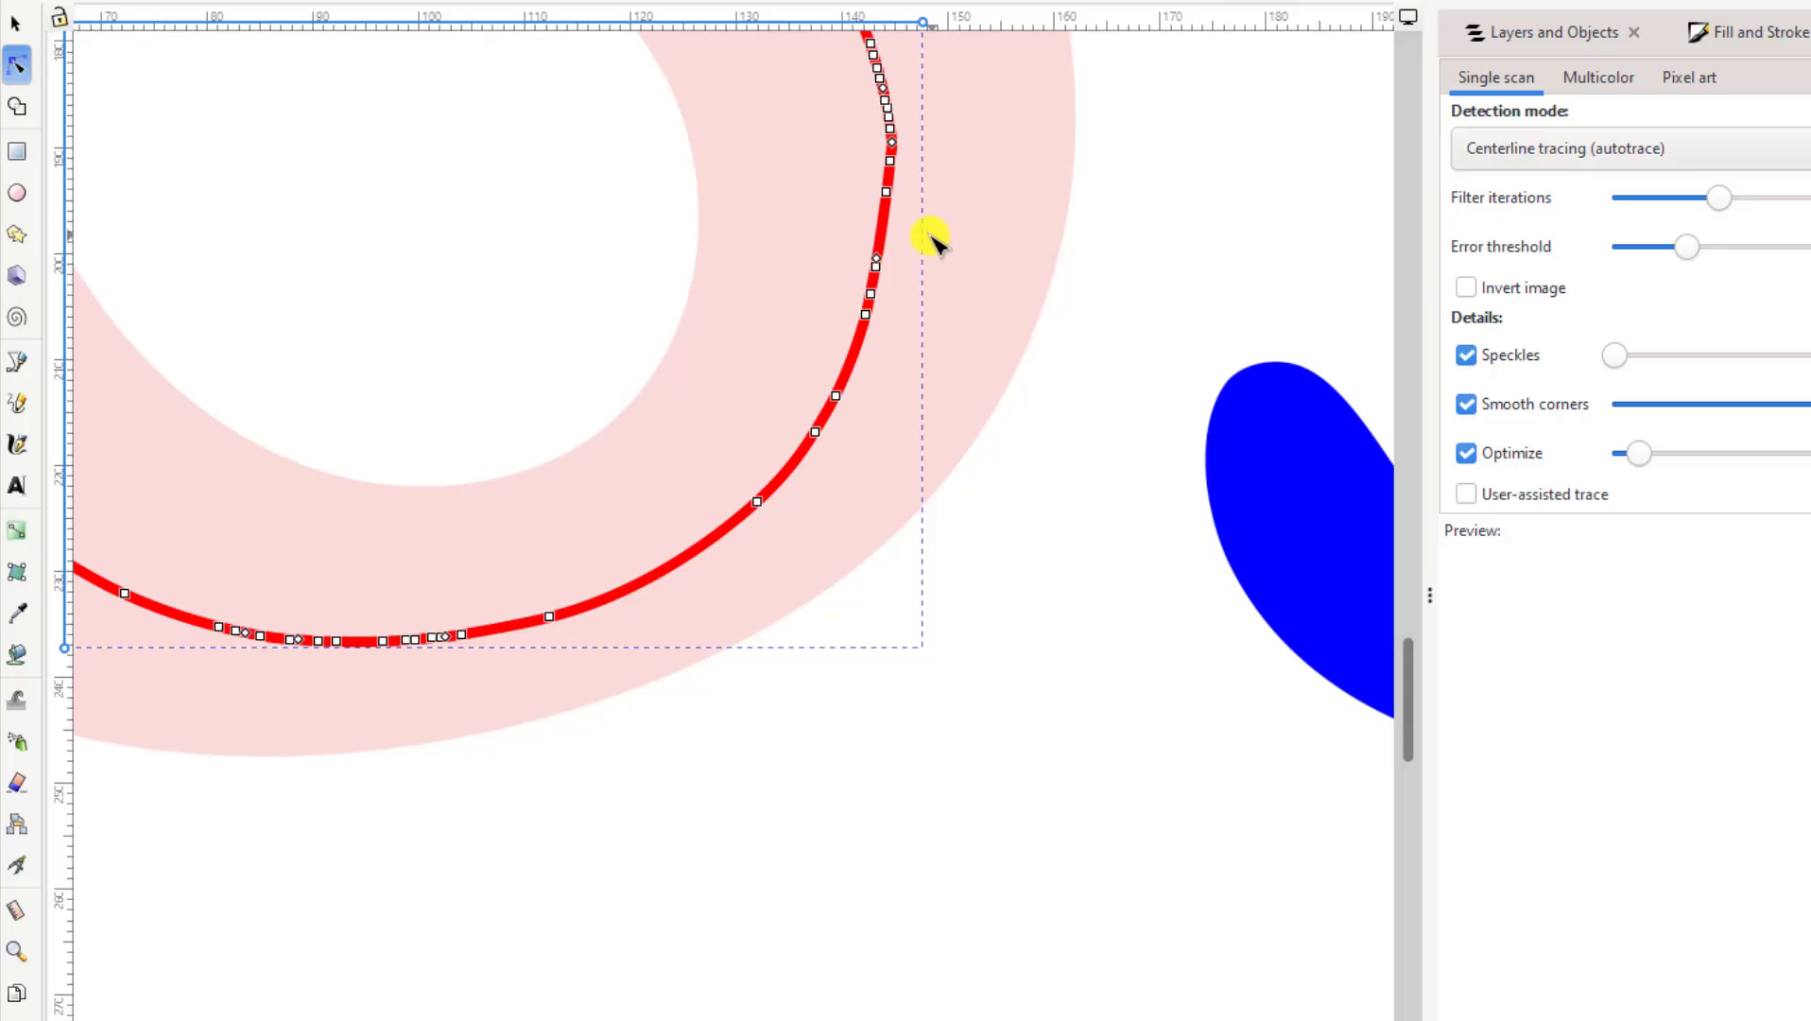
click(877, 262)
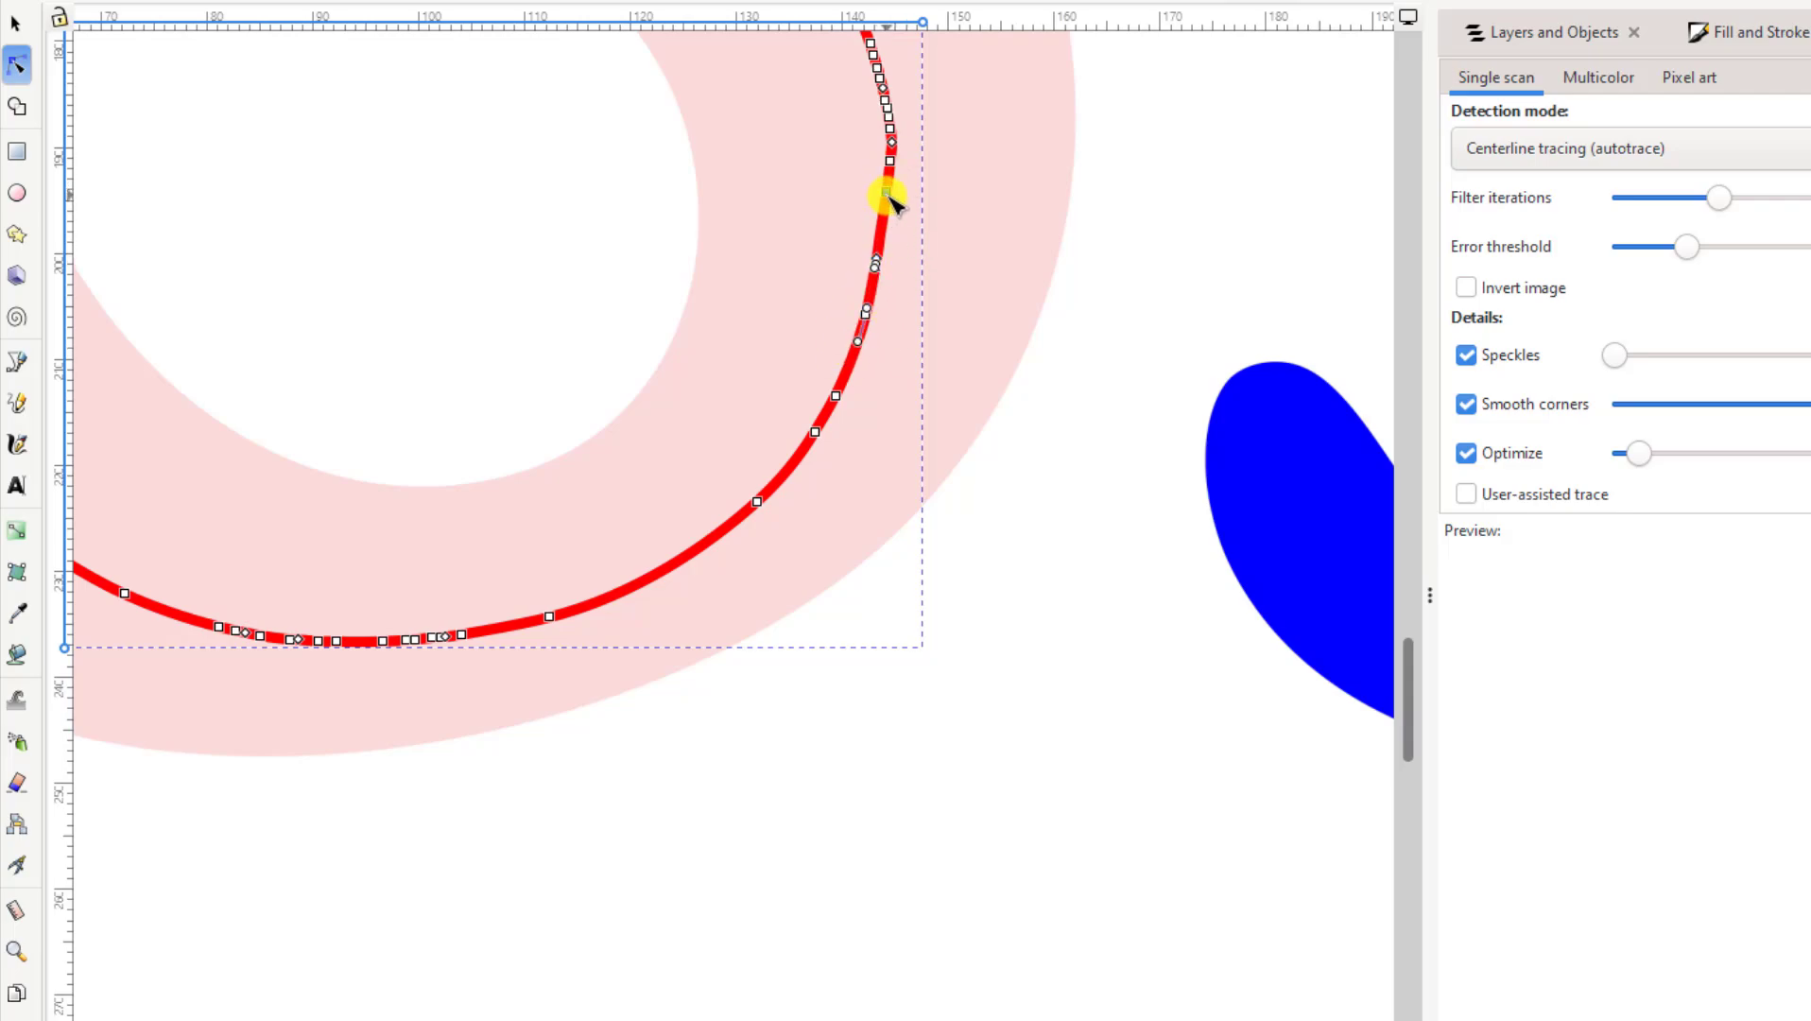
click(890, 160)
drag(895, 169, 889, 288)
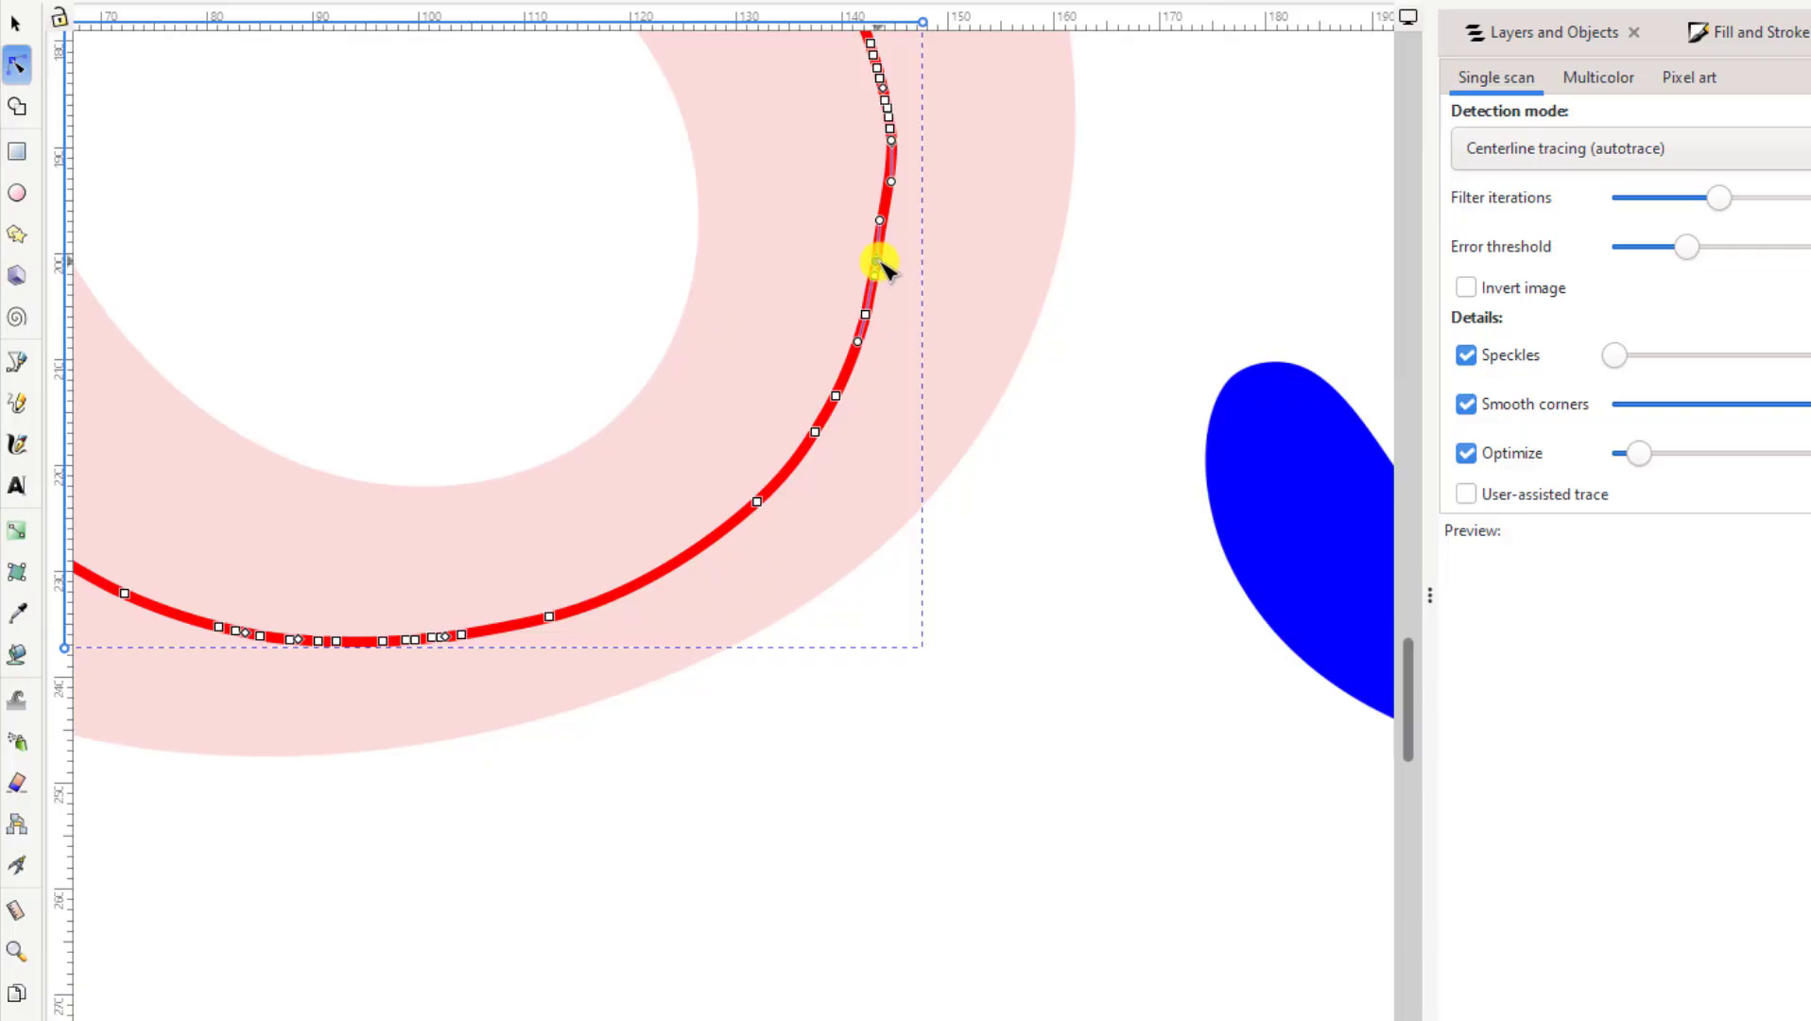
drag(878, 262, 893, 263)
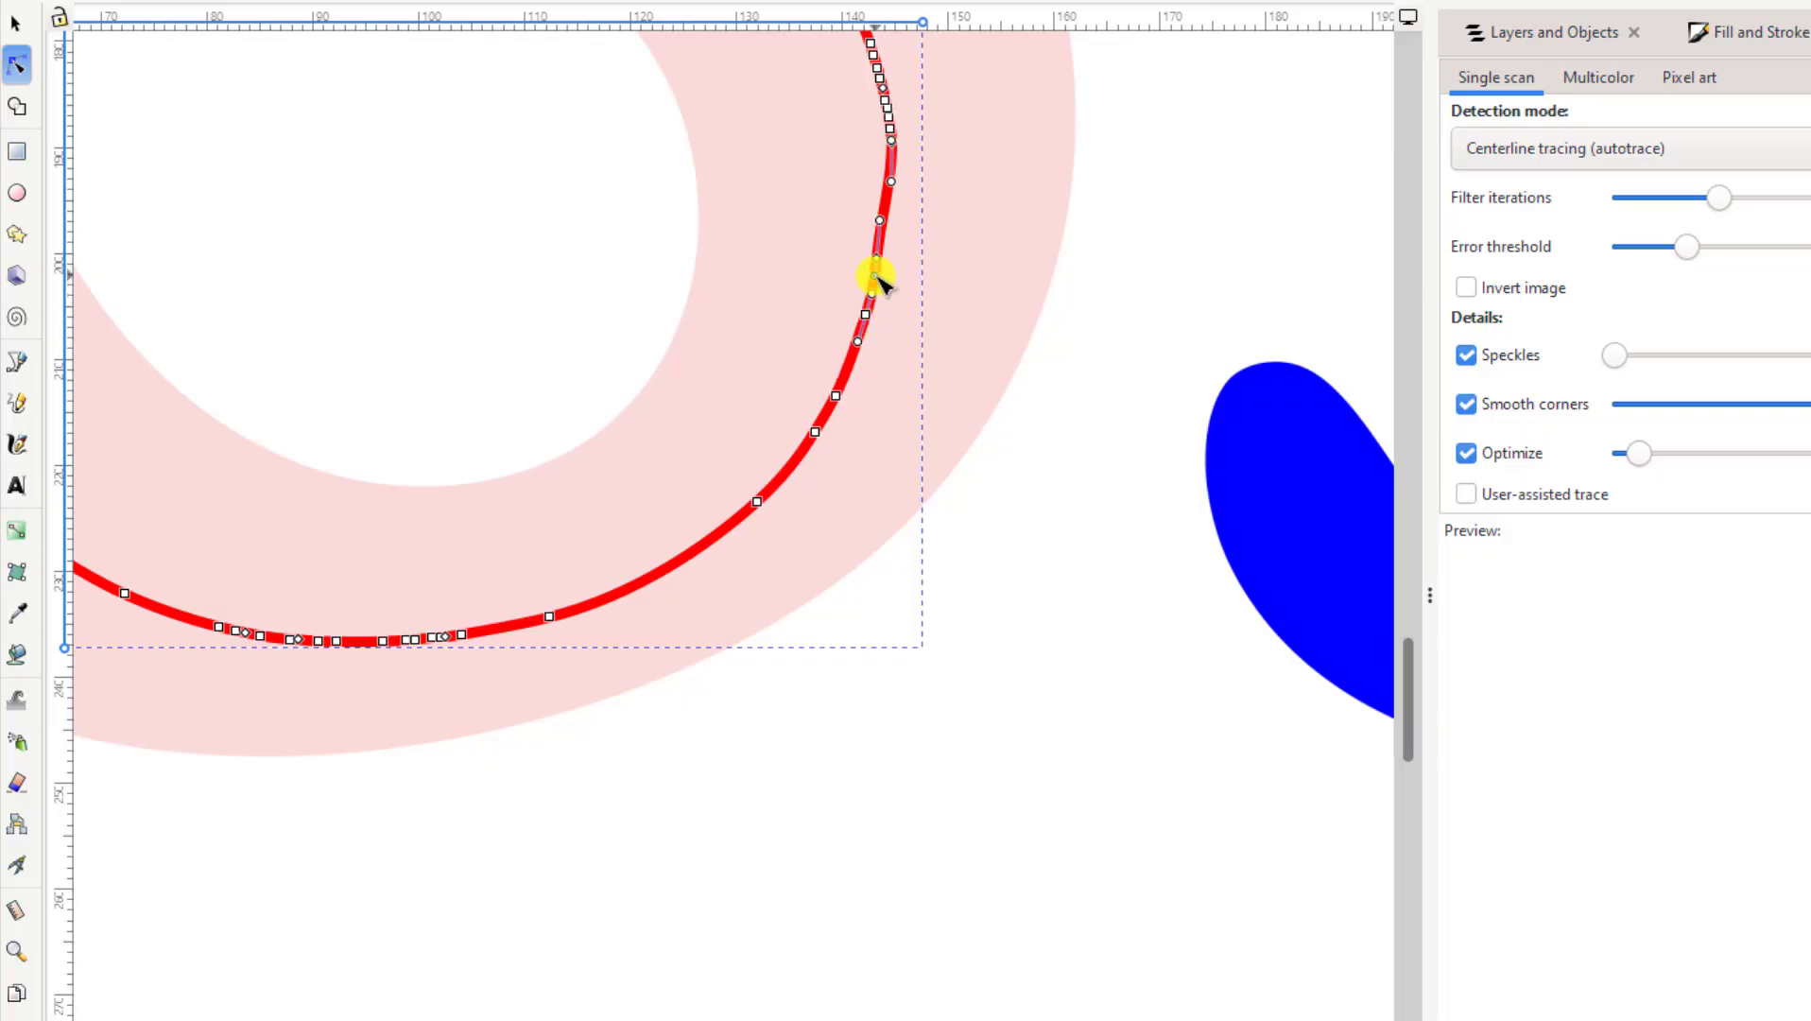
mouse_move(882, 261)
mouse_down()
mouse_move(887, 212)
mouse_move(870, 351)
mouse_move(869, 317)
mouse_up()
mouse_move(837, 405)
mouse_down()
mouse_move(847, 373)
mouse_move(826, 425)
mouse_up()
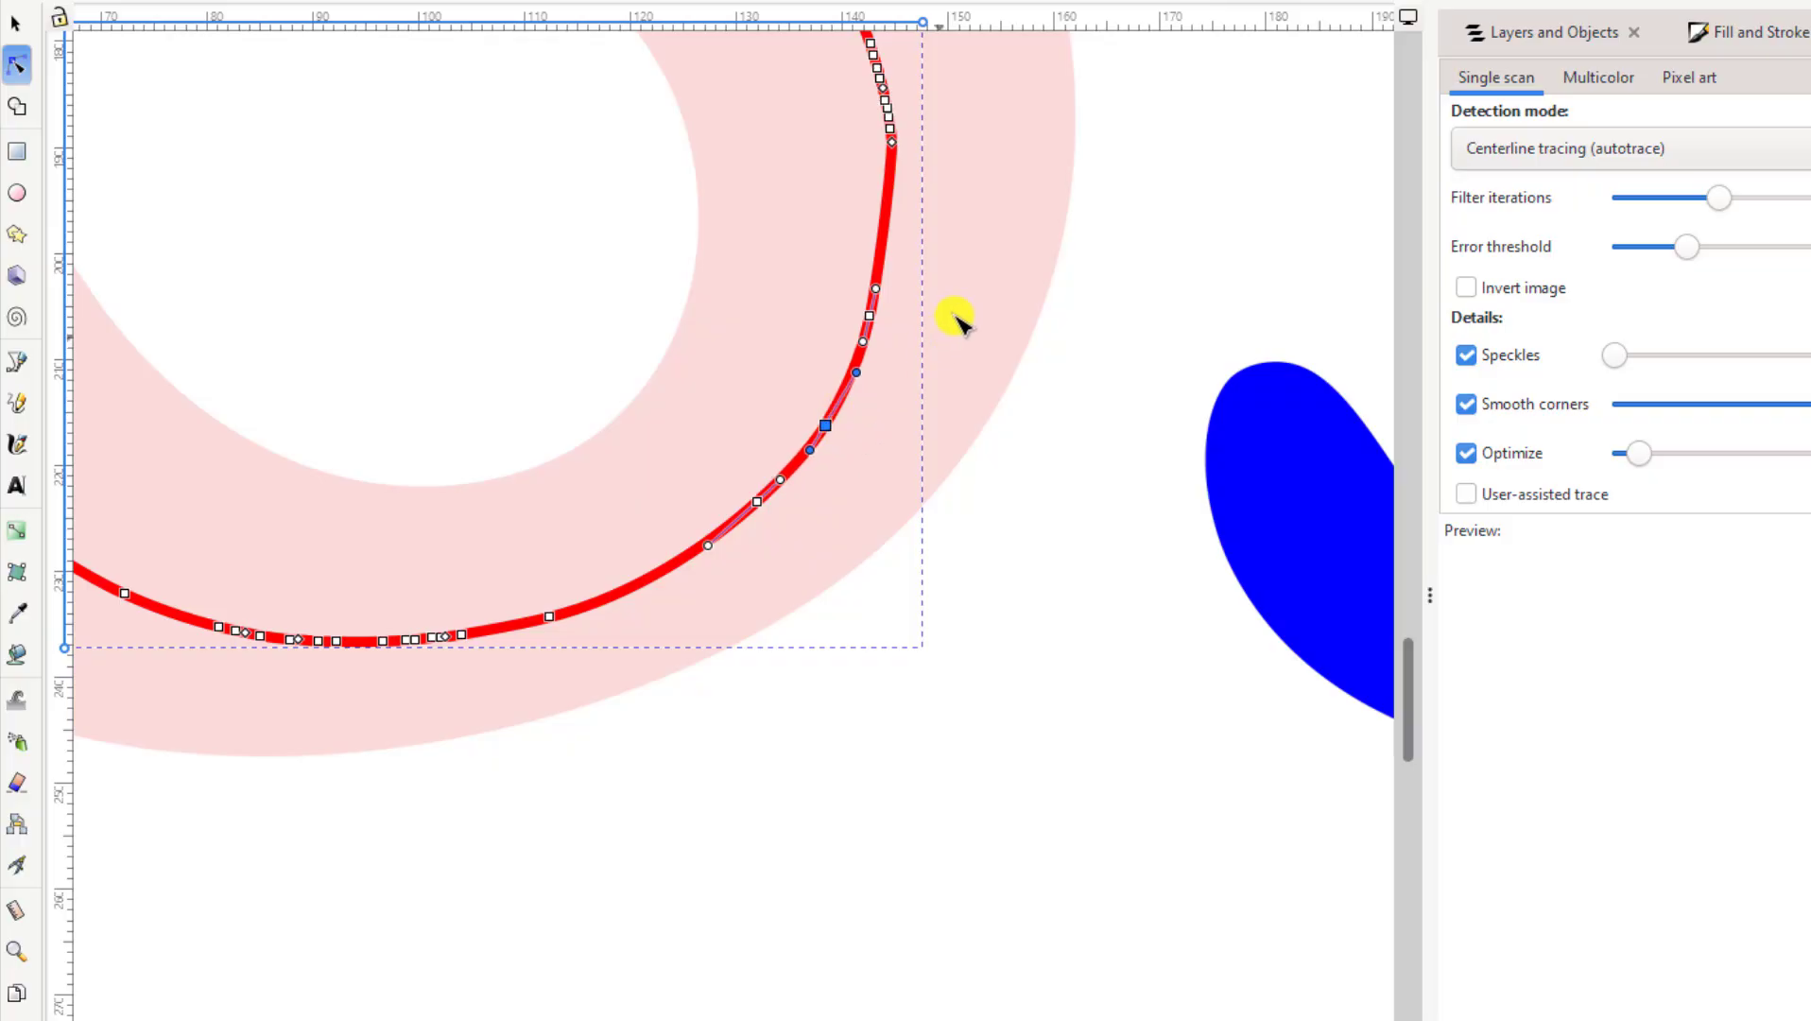
click(889, 134)
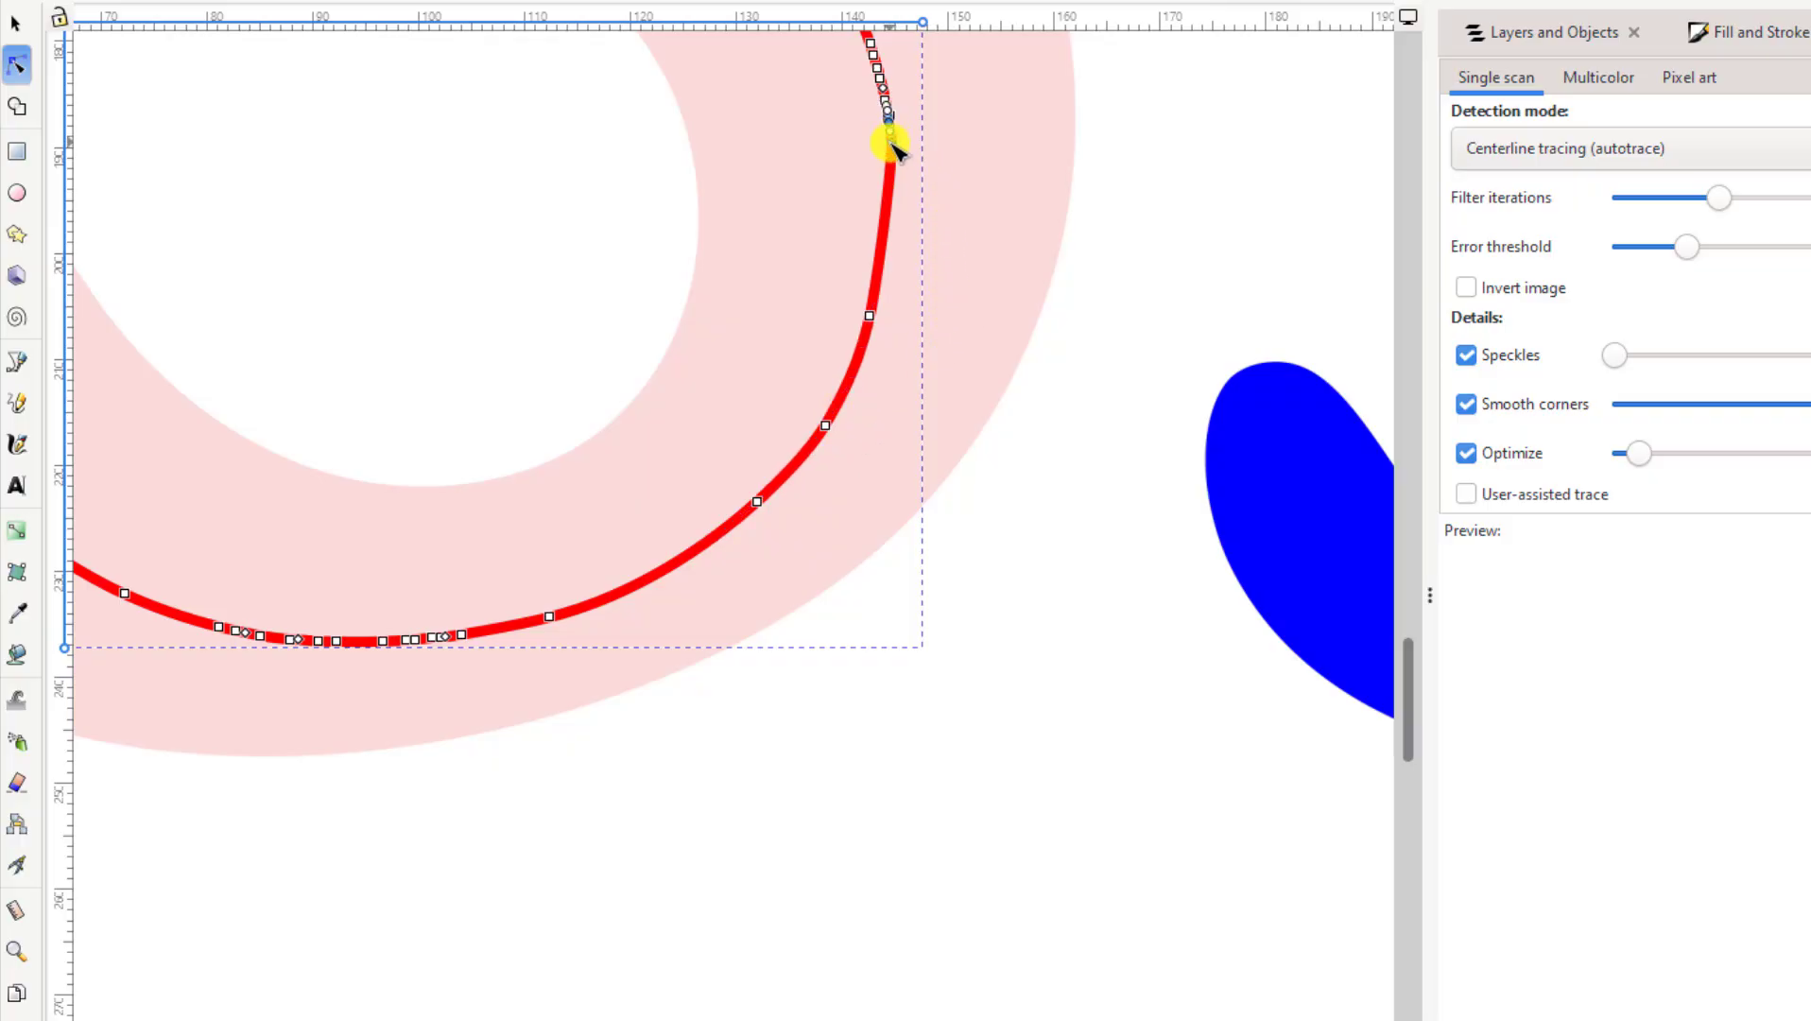
drag(894, 139, 896, 153)
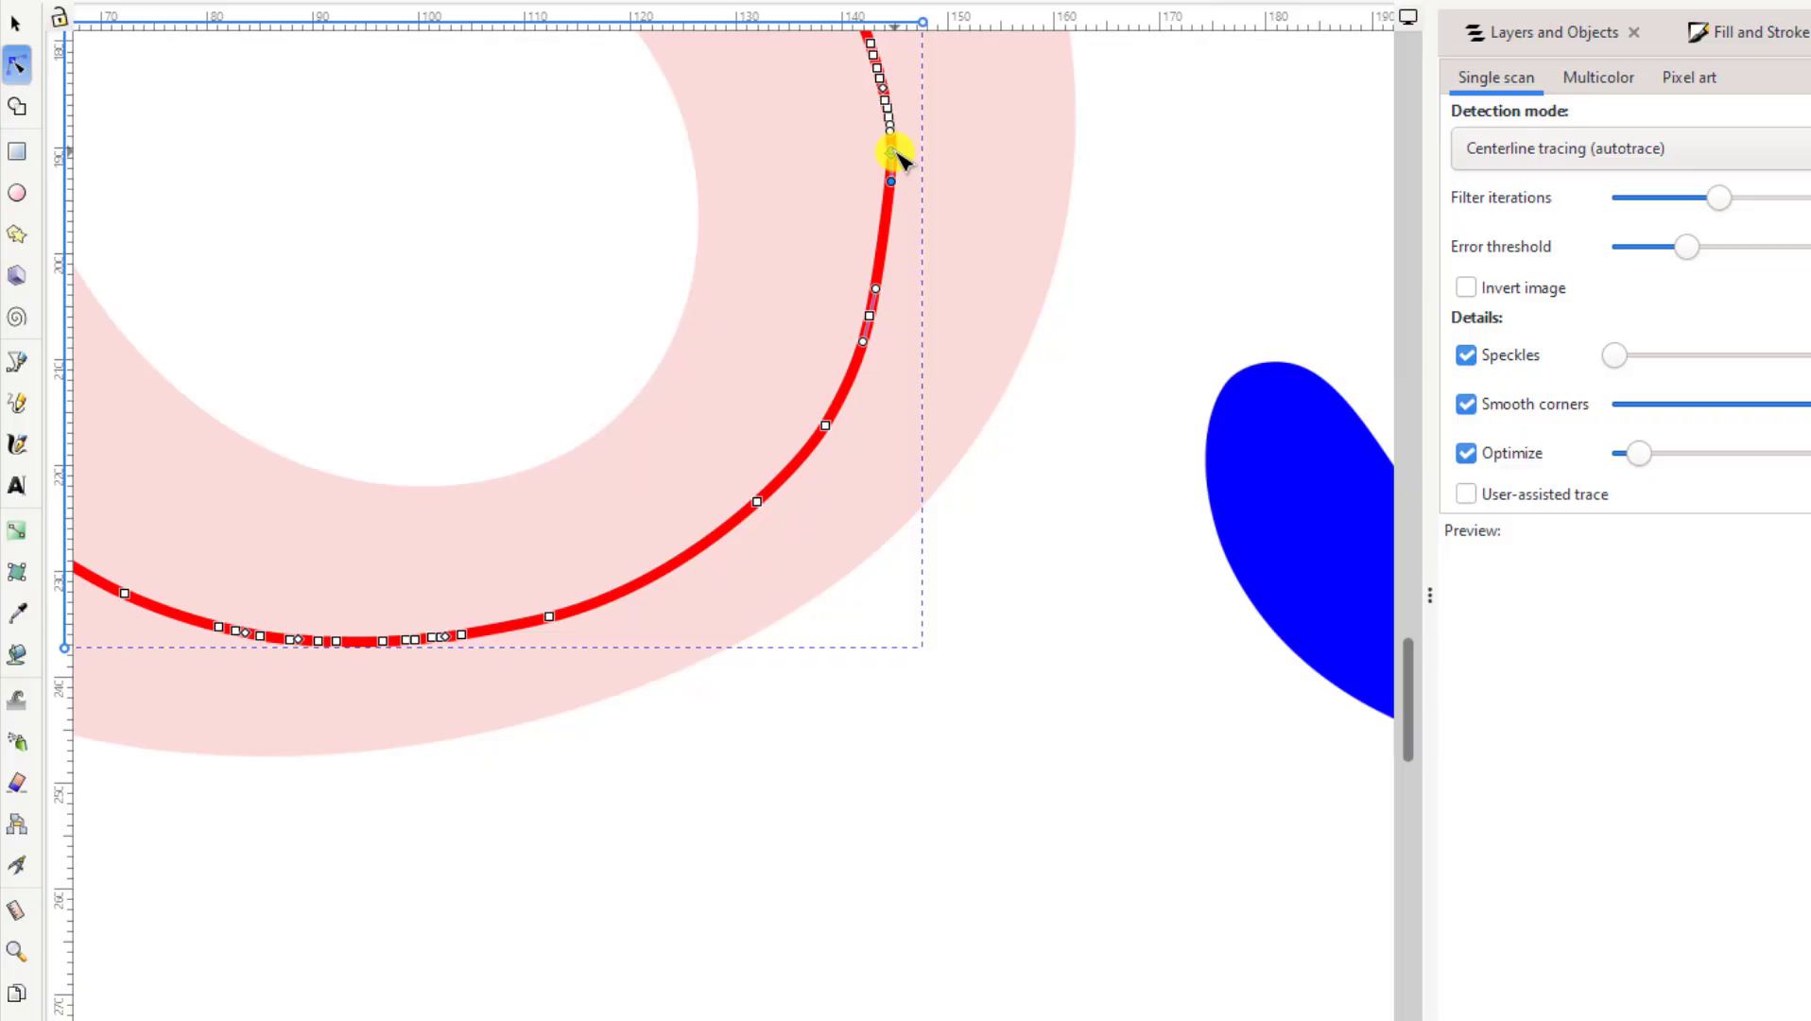
Step: Shift the centerline's upper endpoint slightly outward, then thin out and reposition the nodes leading to it for a smoother curve
scroll(939, 266, up, 15)
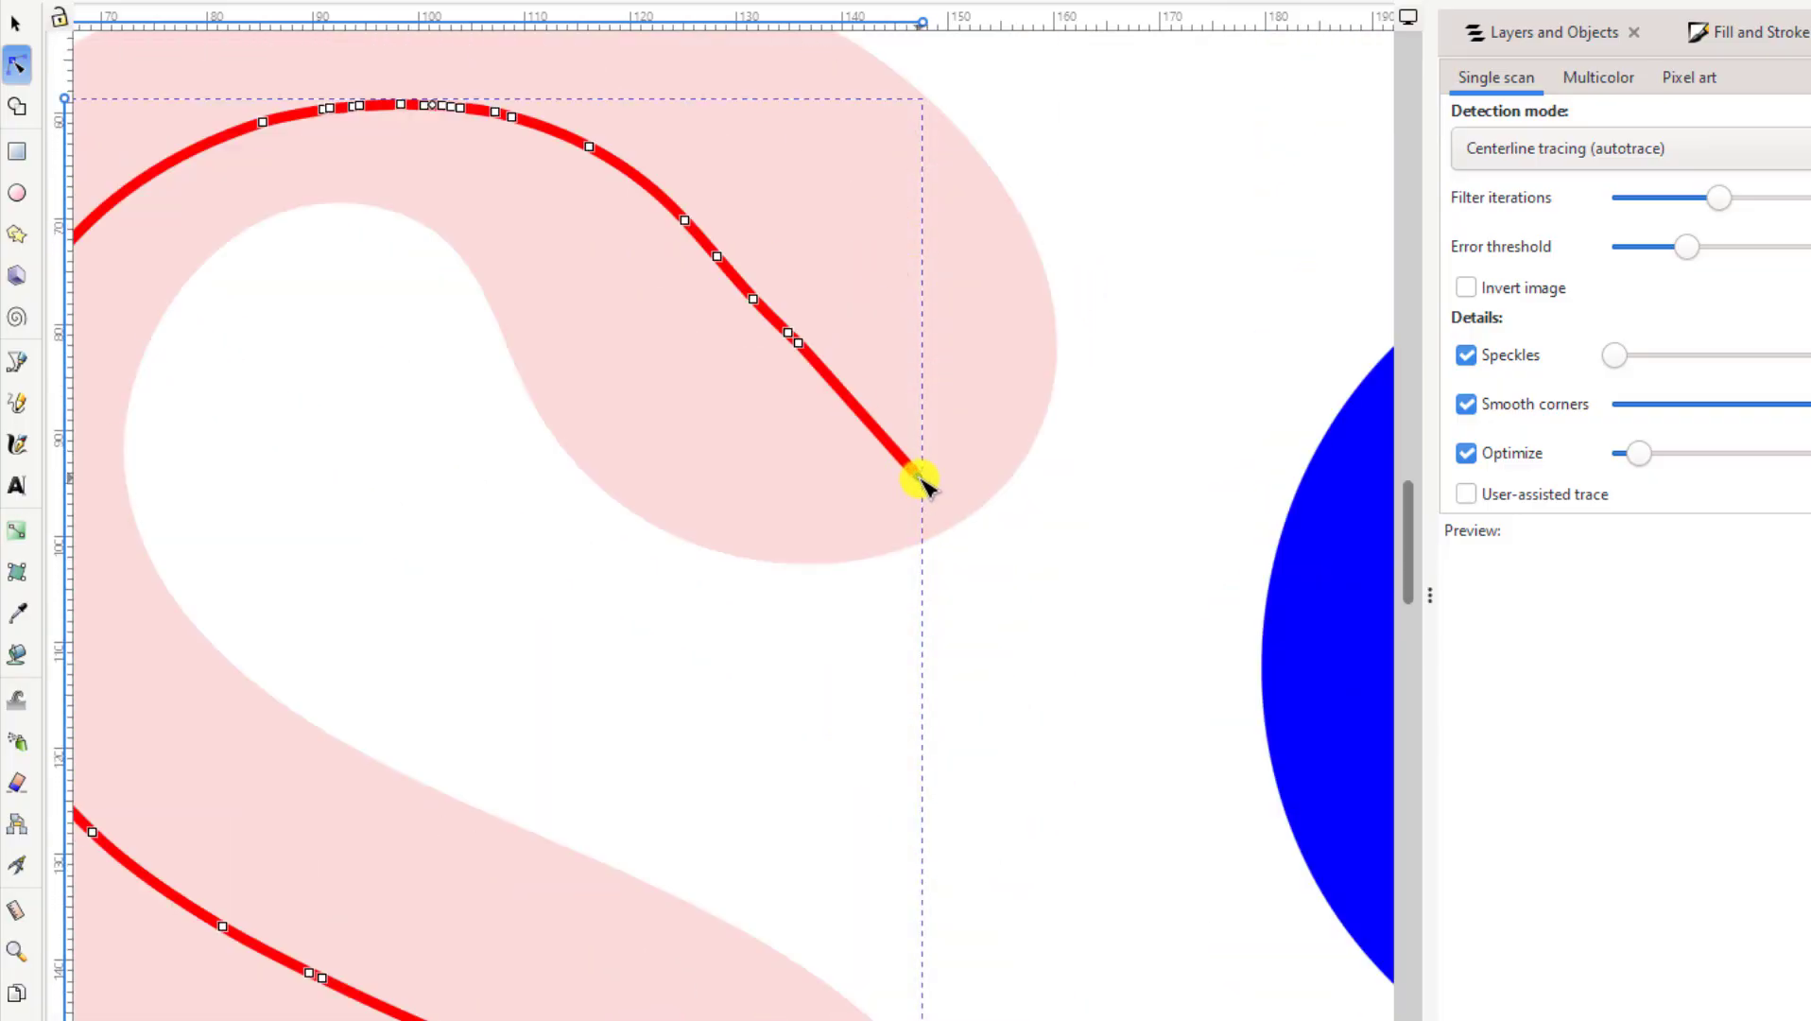
drag(919, 480, 936, 488)
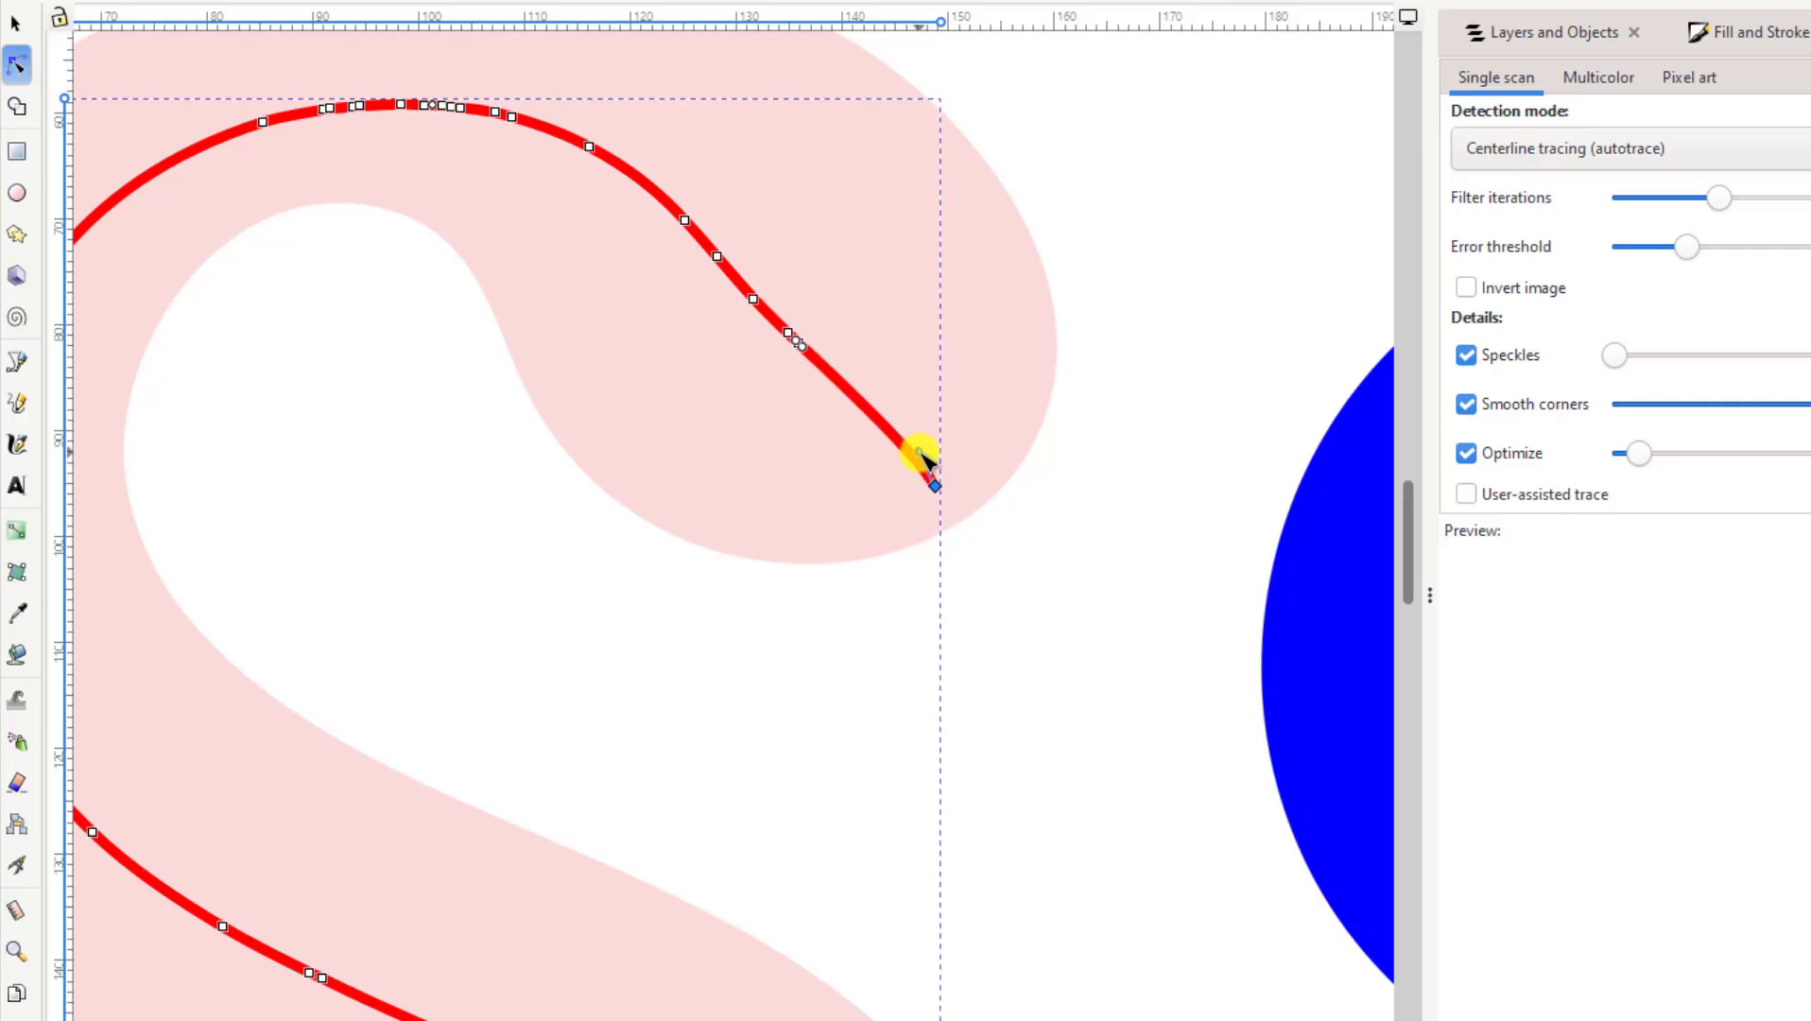
click(751, 297)
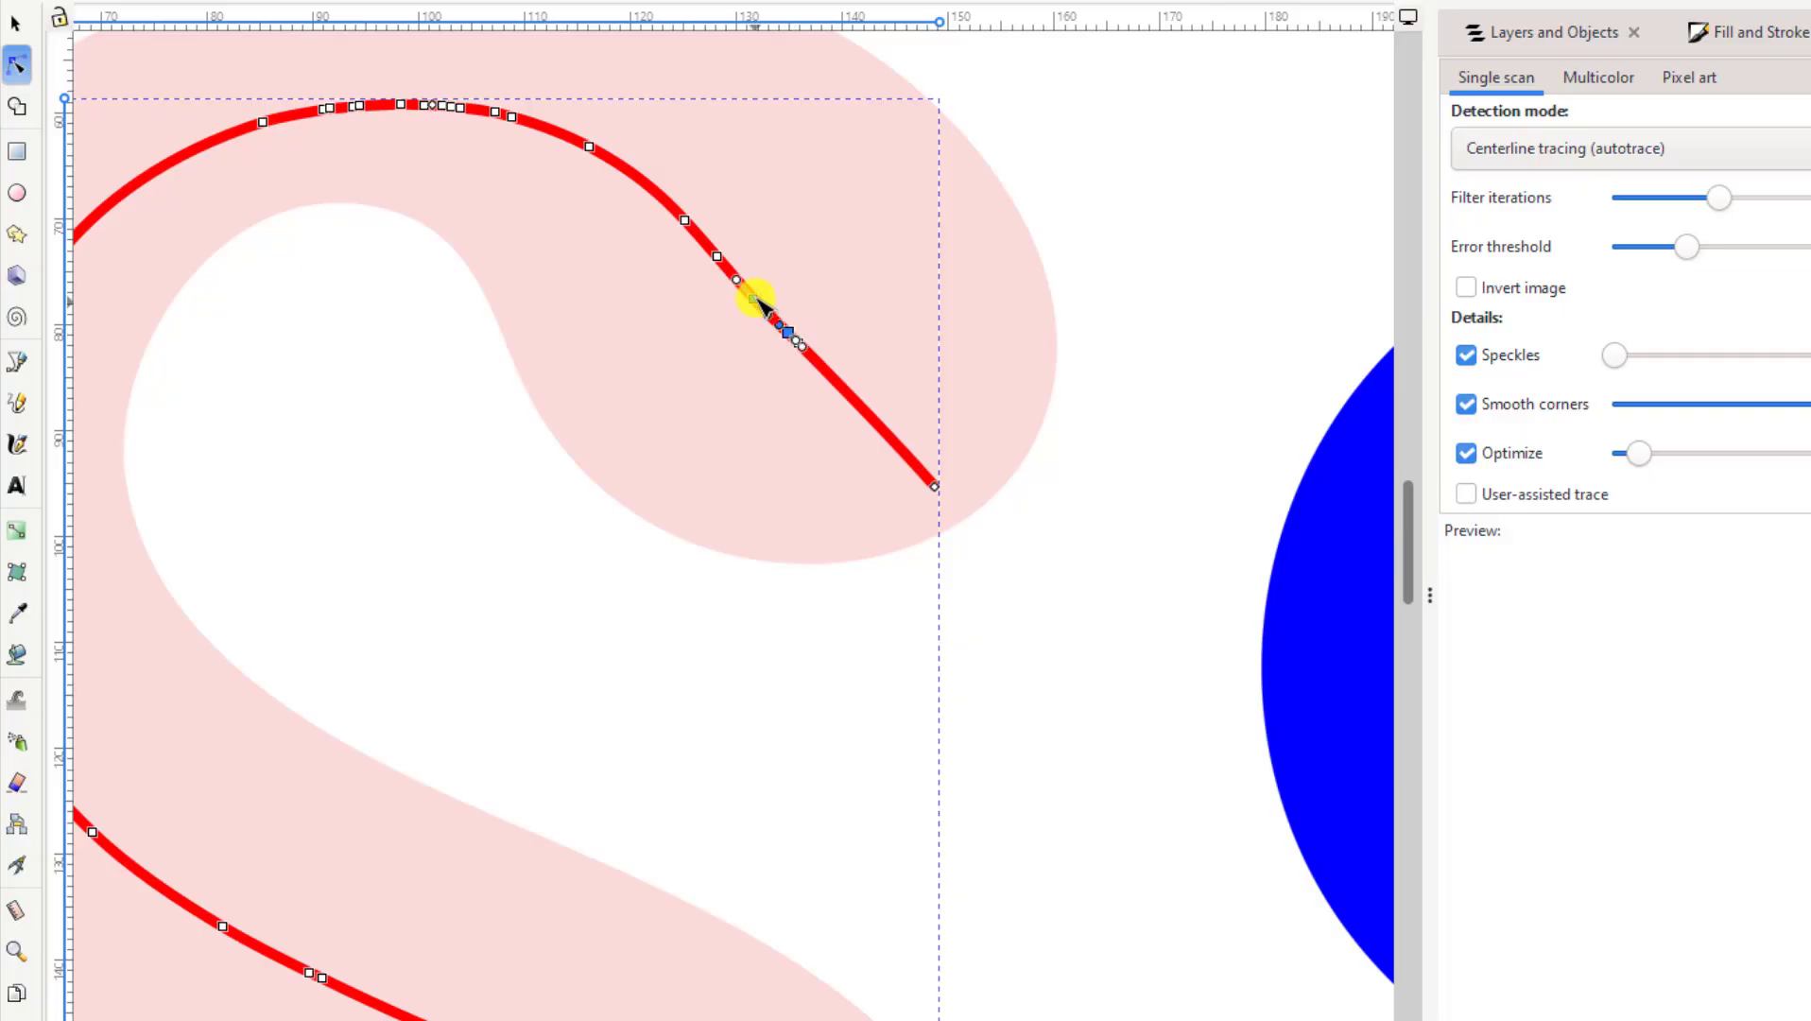
click(718, 257)
mouse_move(723, 264)
mouse_down()
mouse_move(802, 350)
mouse_move(730, 254)
mouse_up()
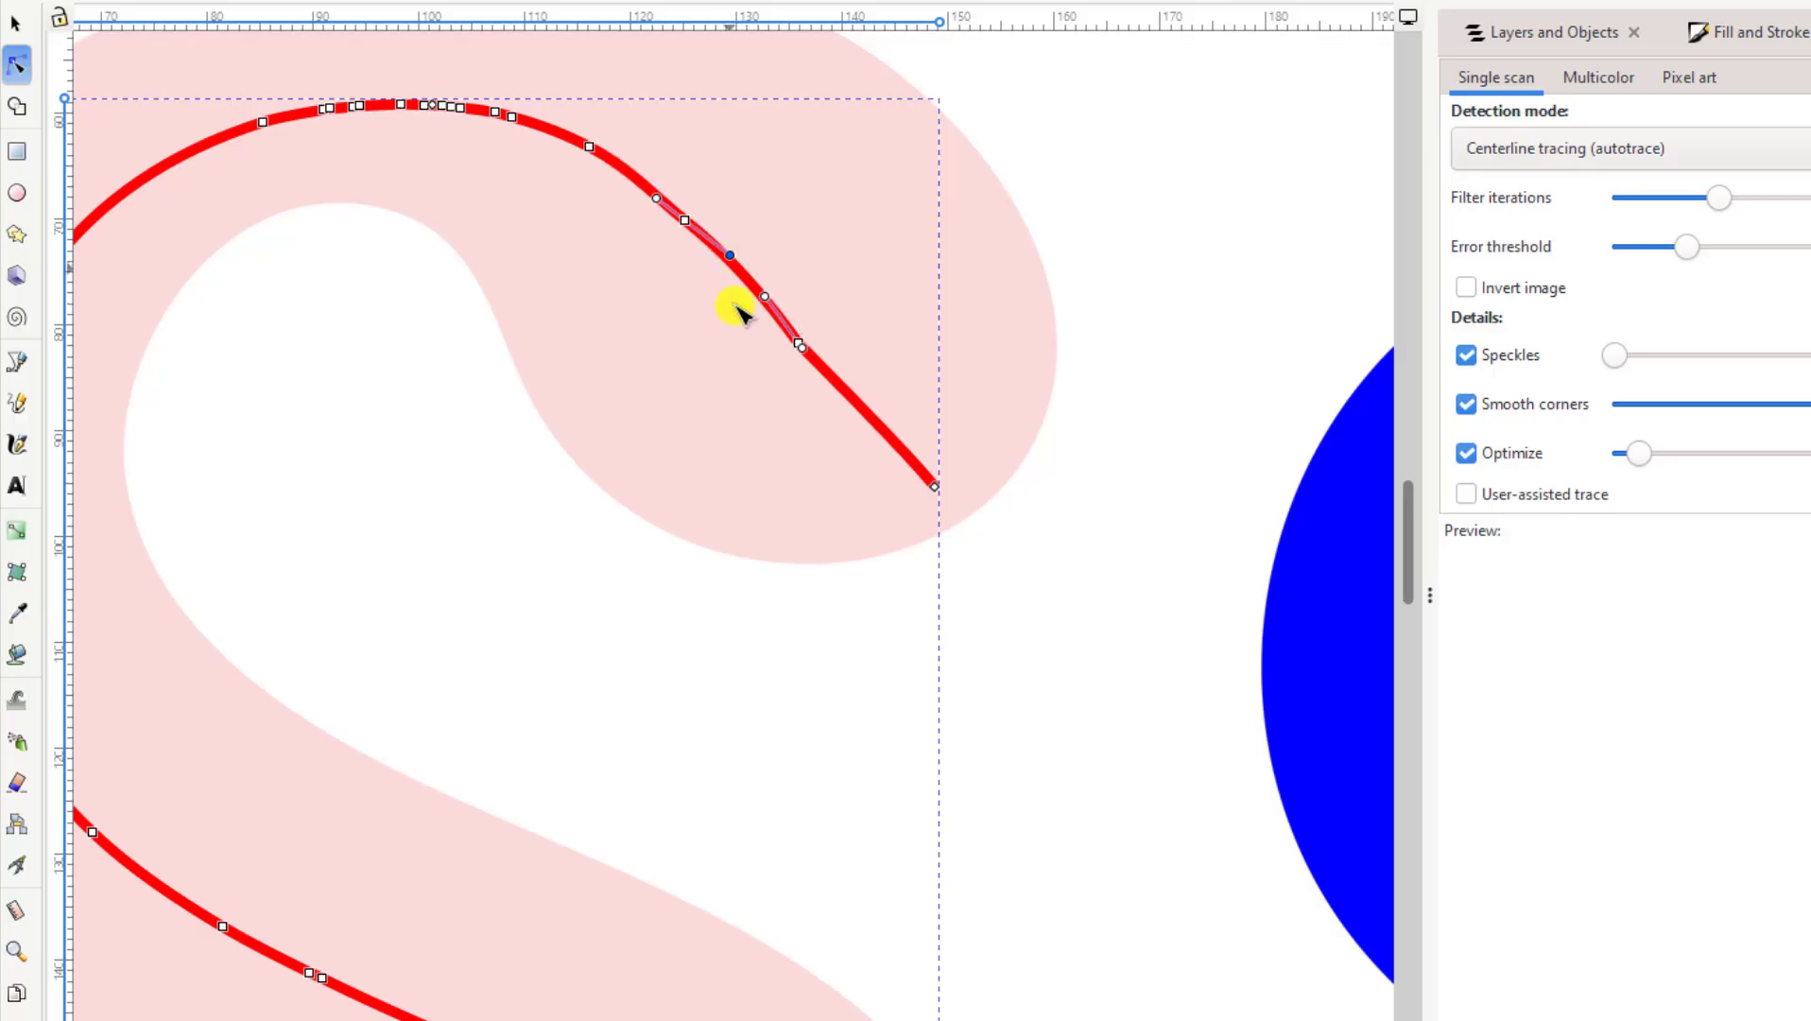
double_click(798, 344)
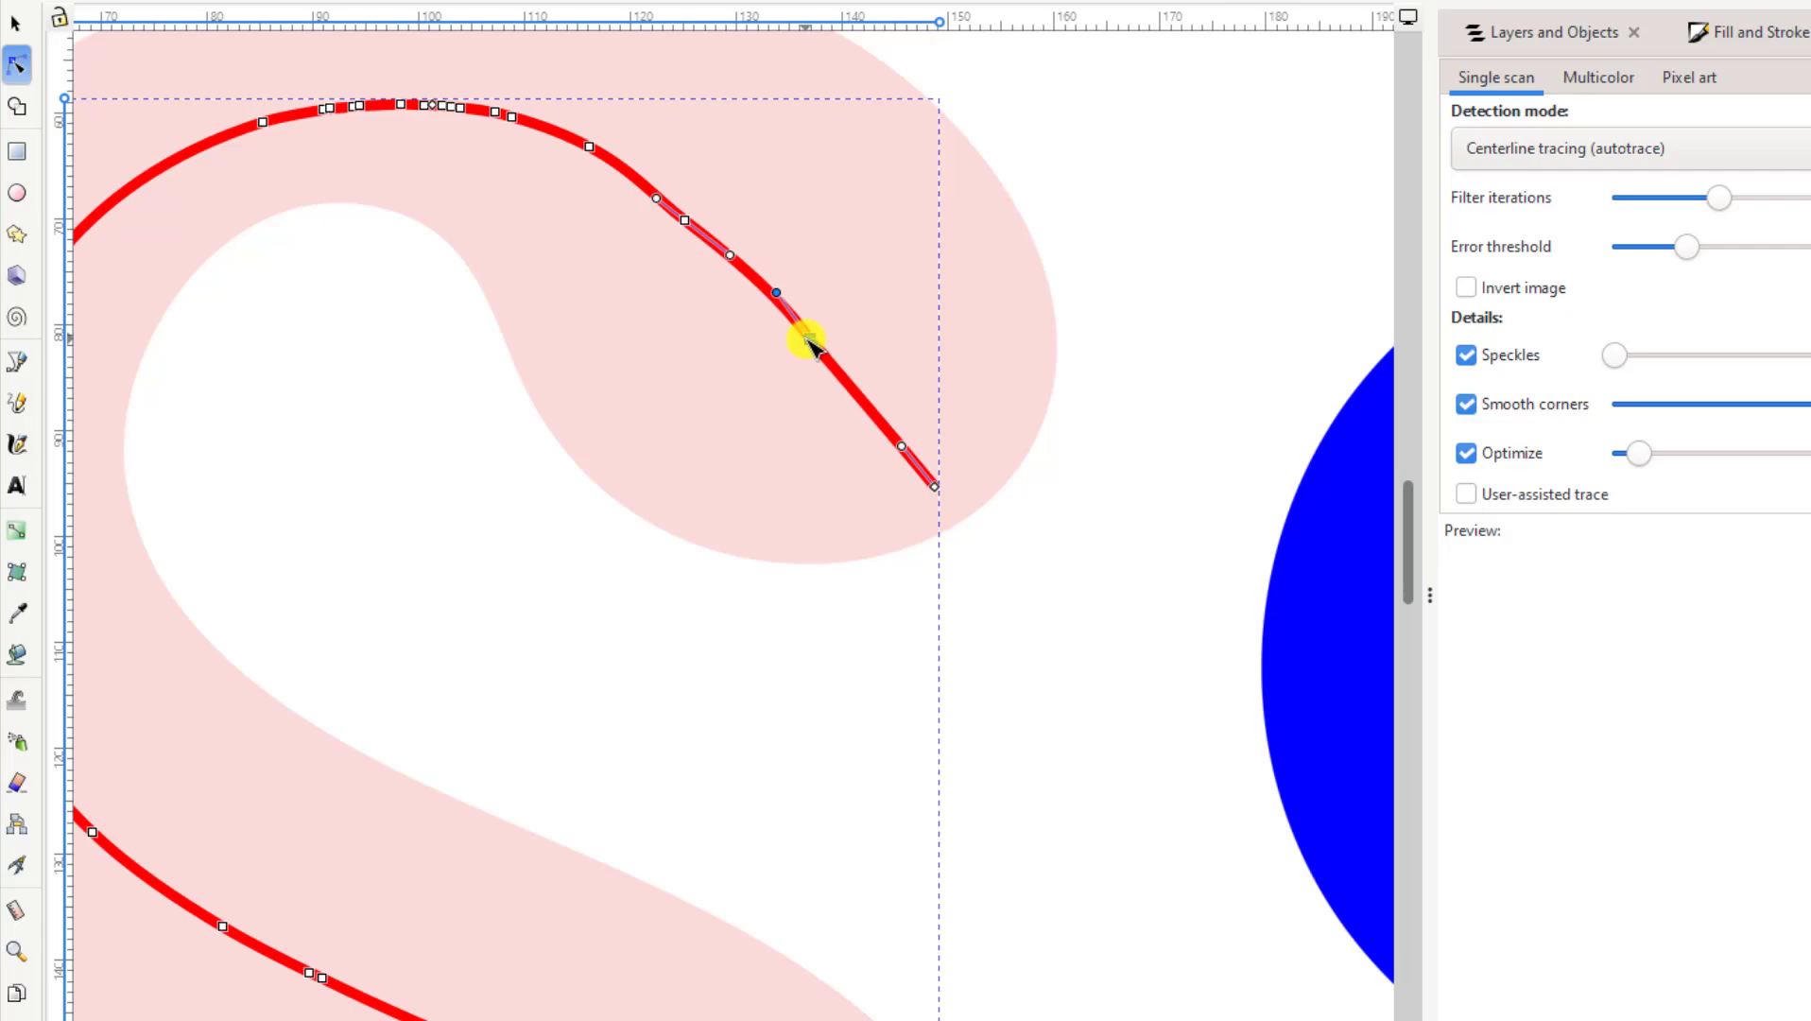
drag(684, 220, 687, 211)
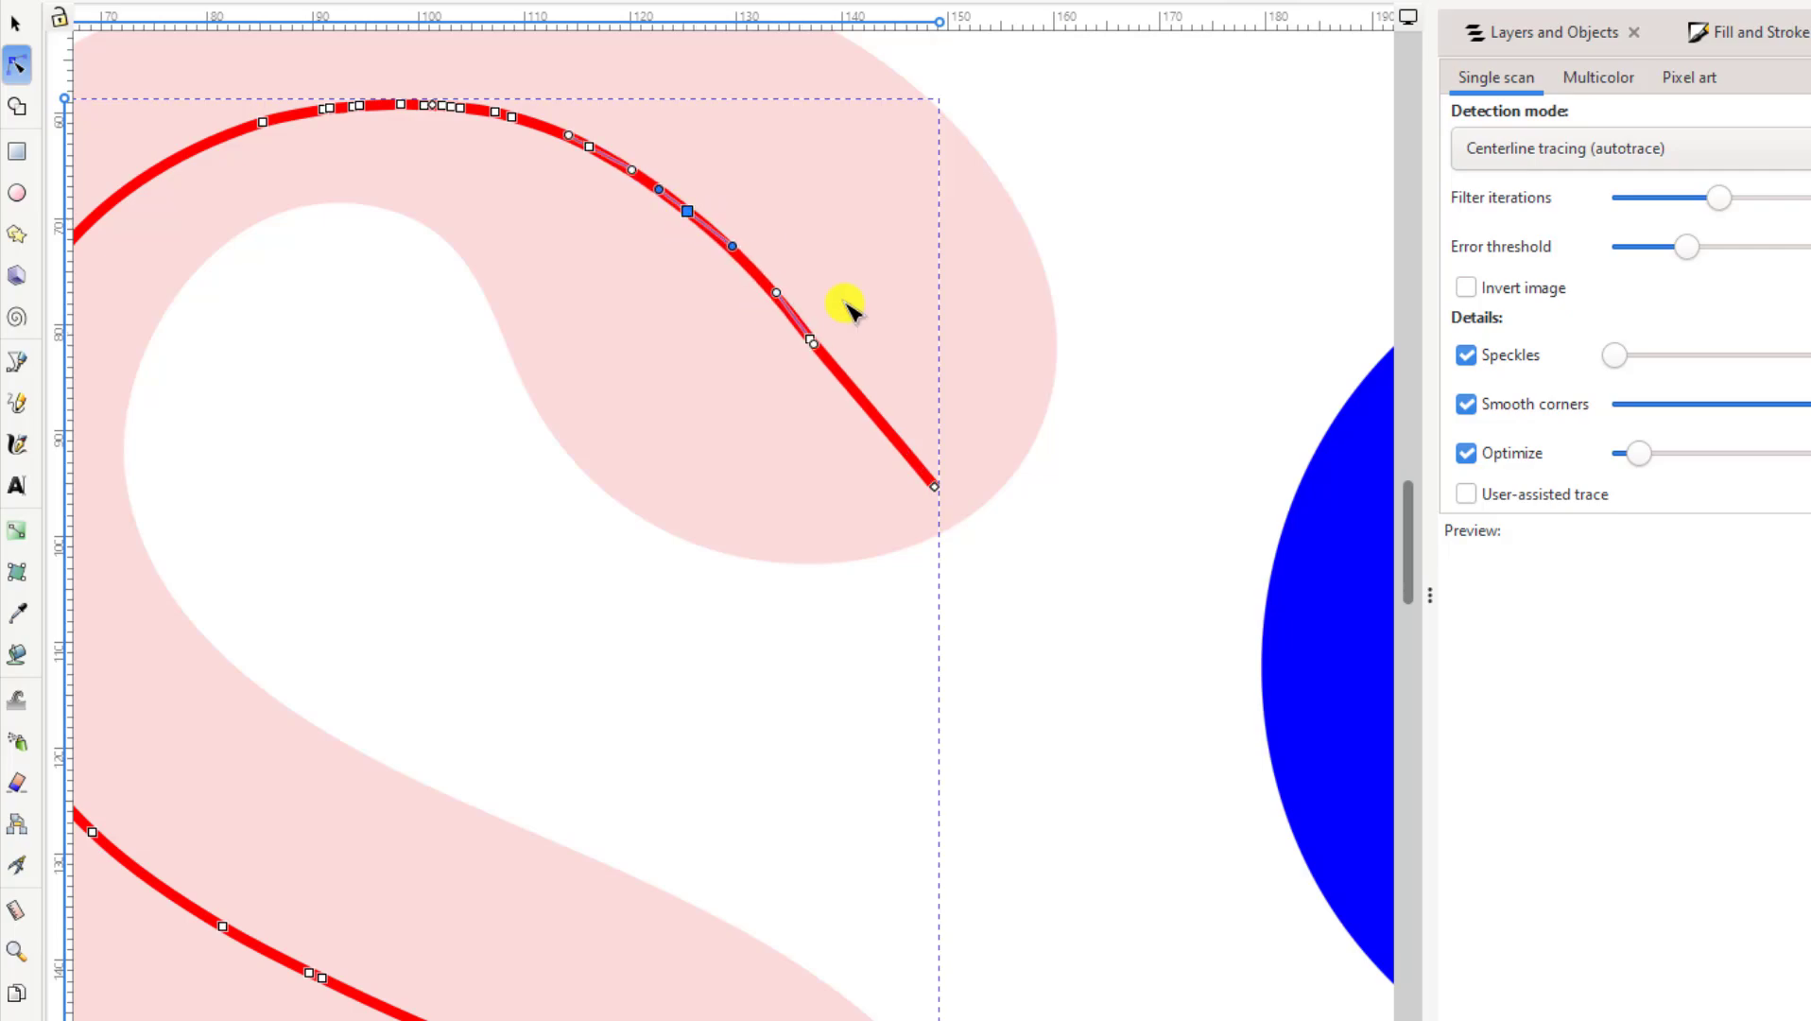
Step: Delete the pink and blue S artwork, keeping only the red centerline
click(14, 26)
ctrl+scroll(671, 735, down, 4)
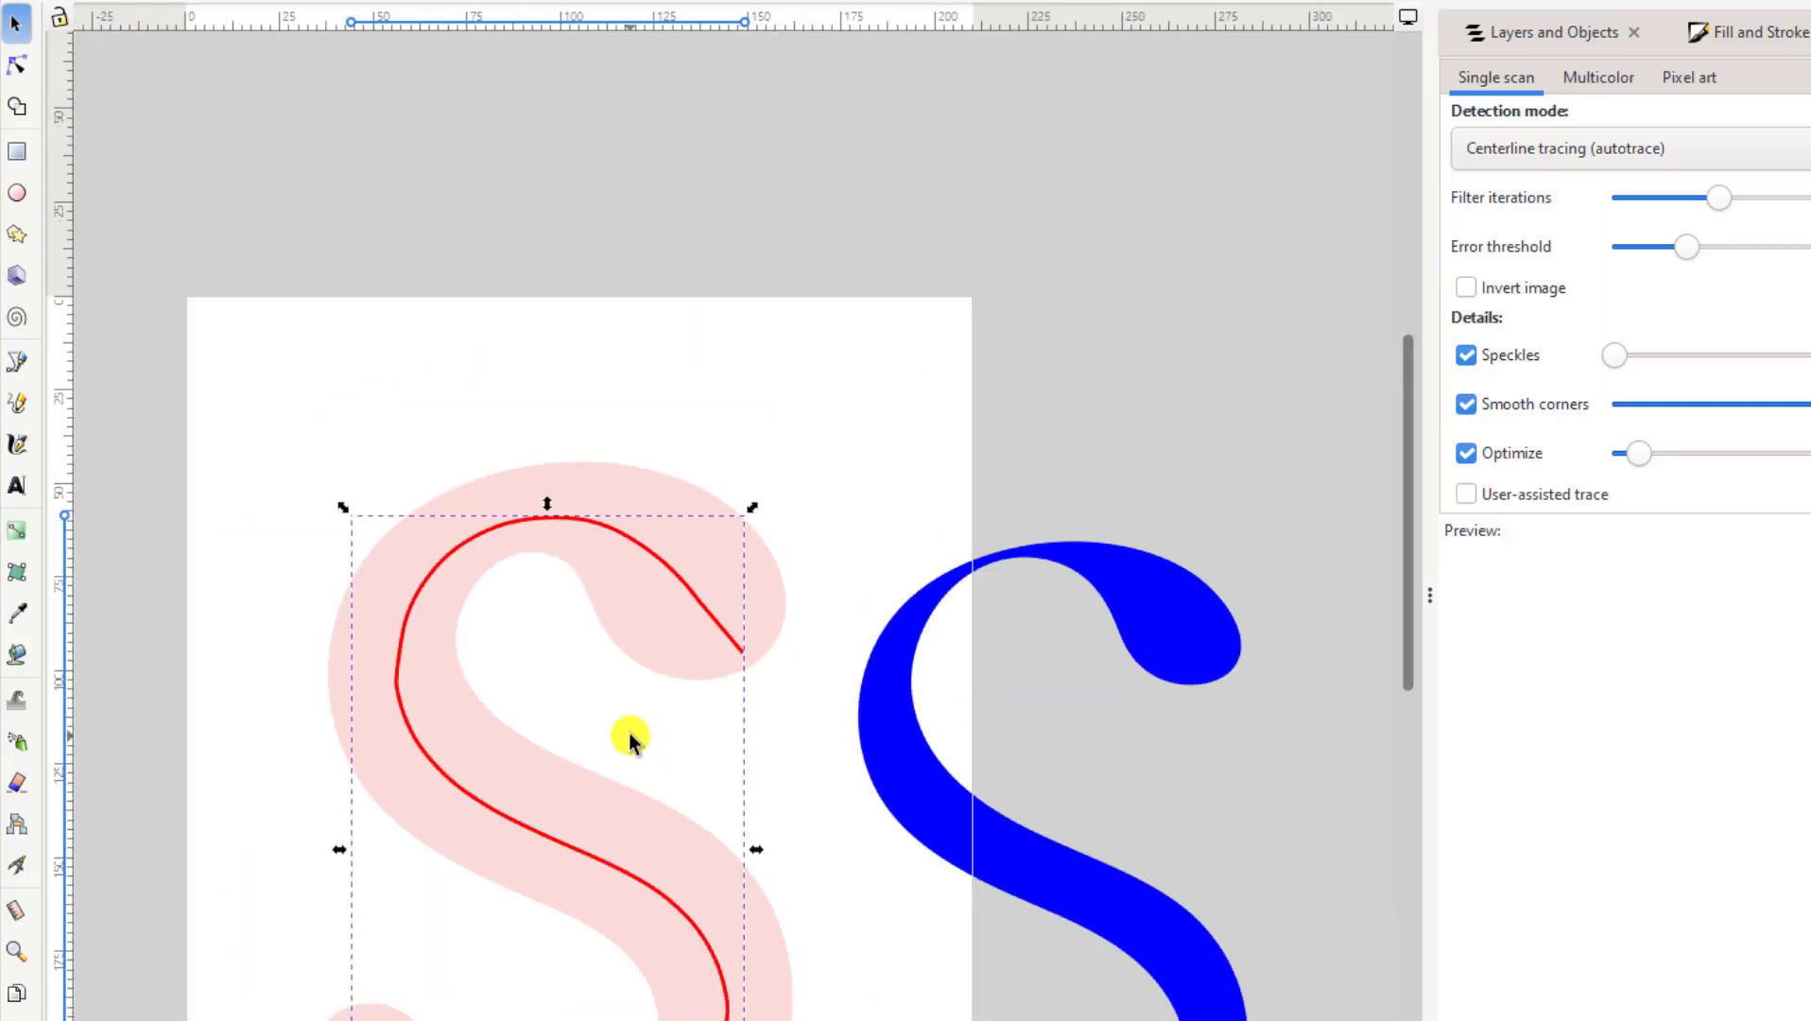
click(704, 470)
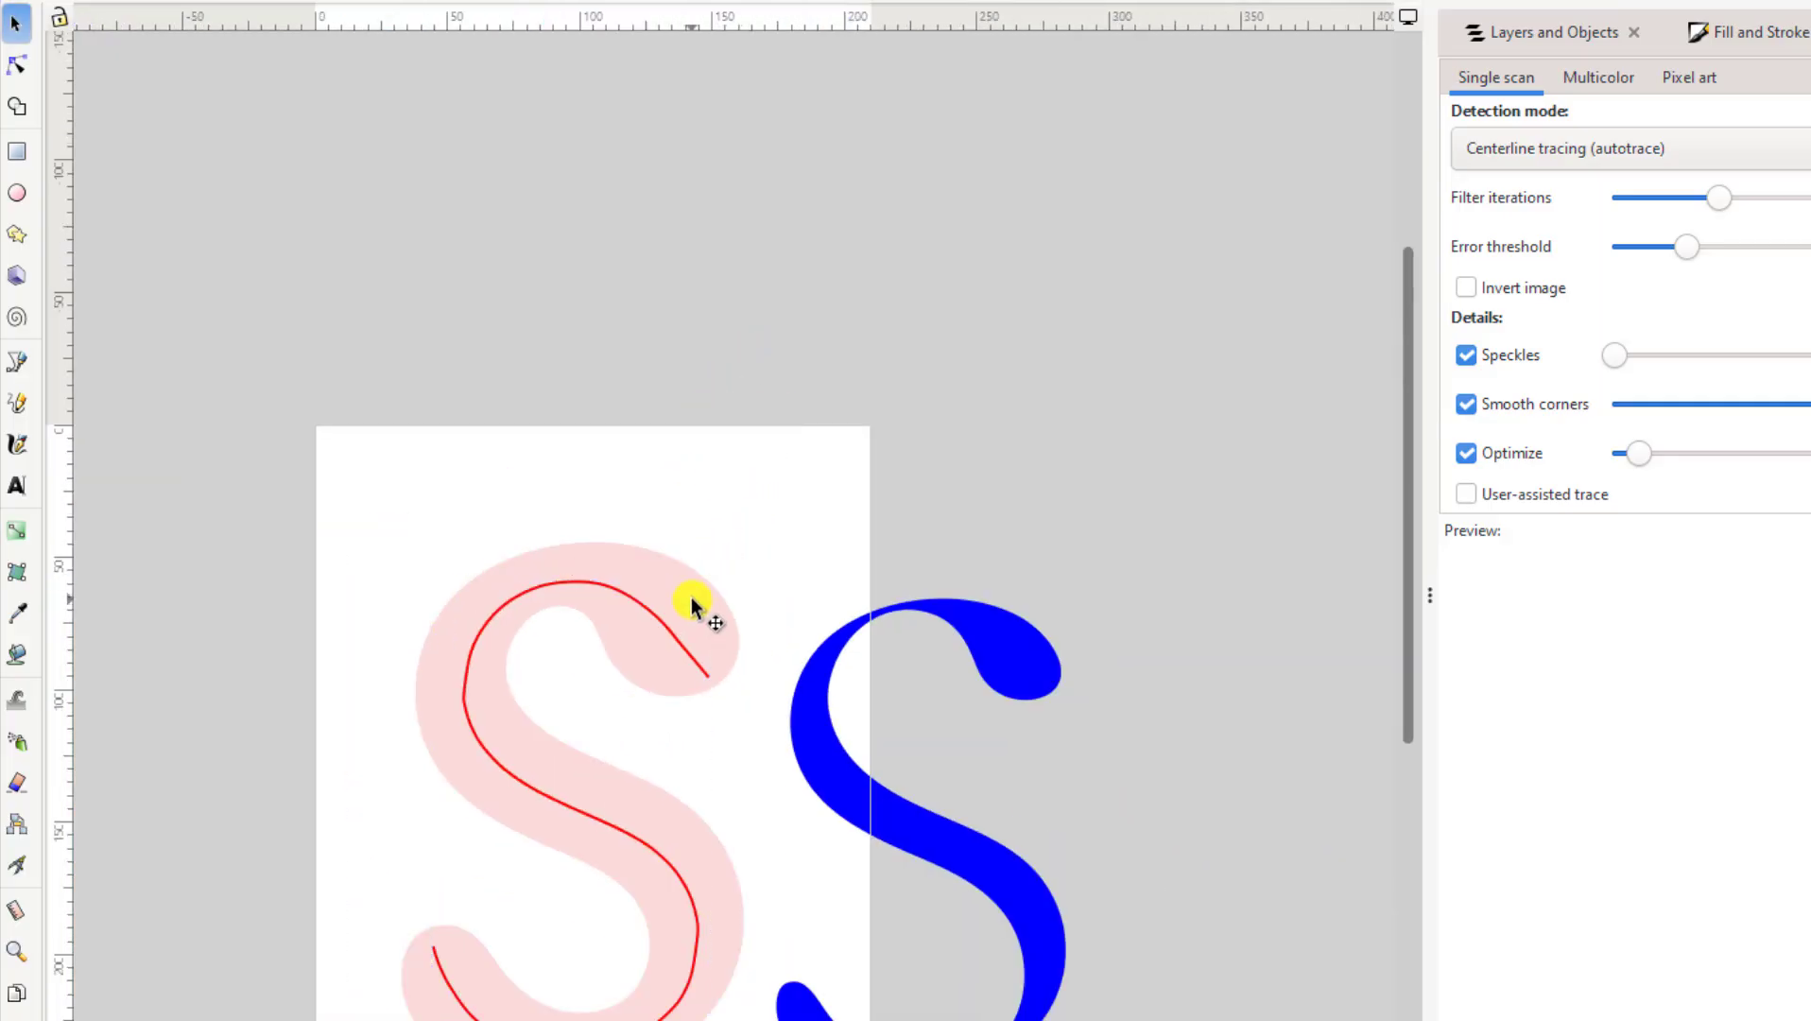
click(640, 606)
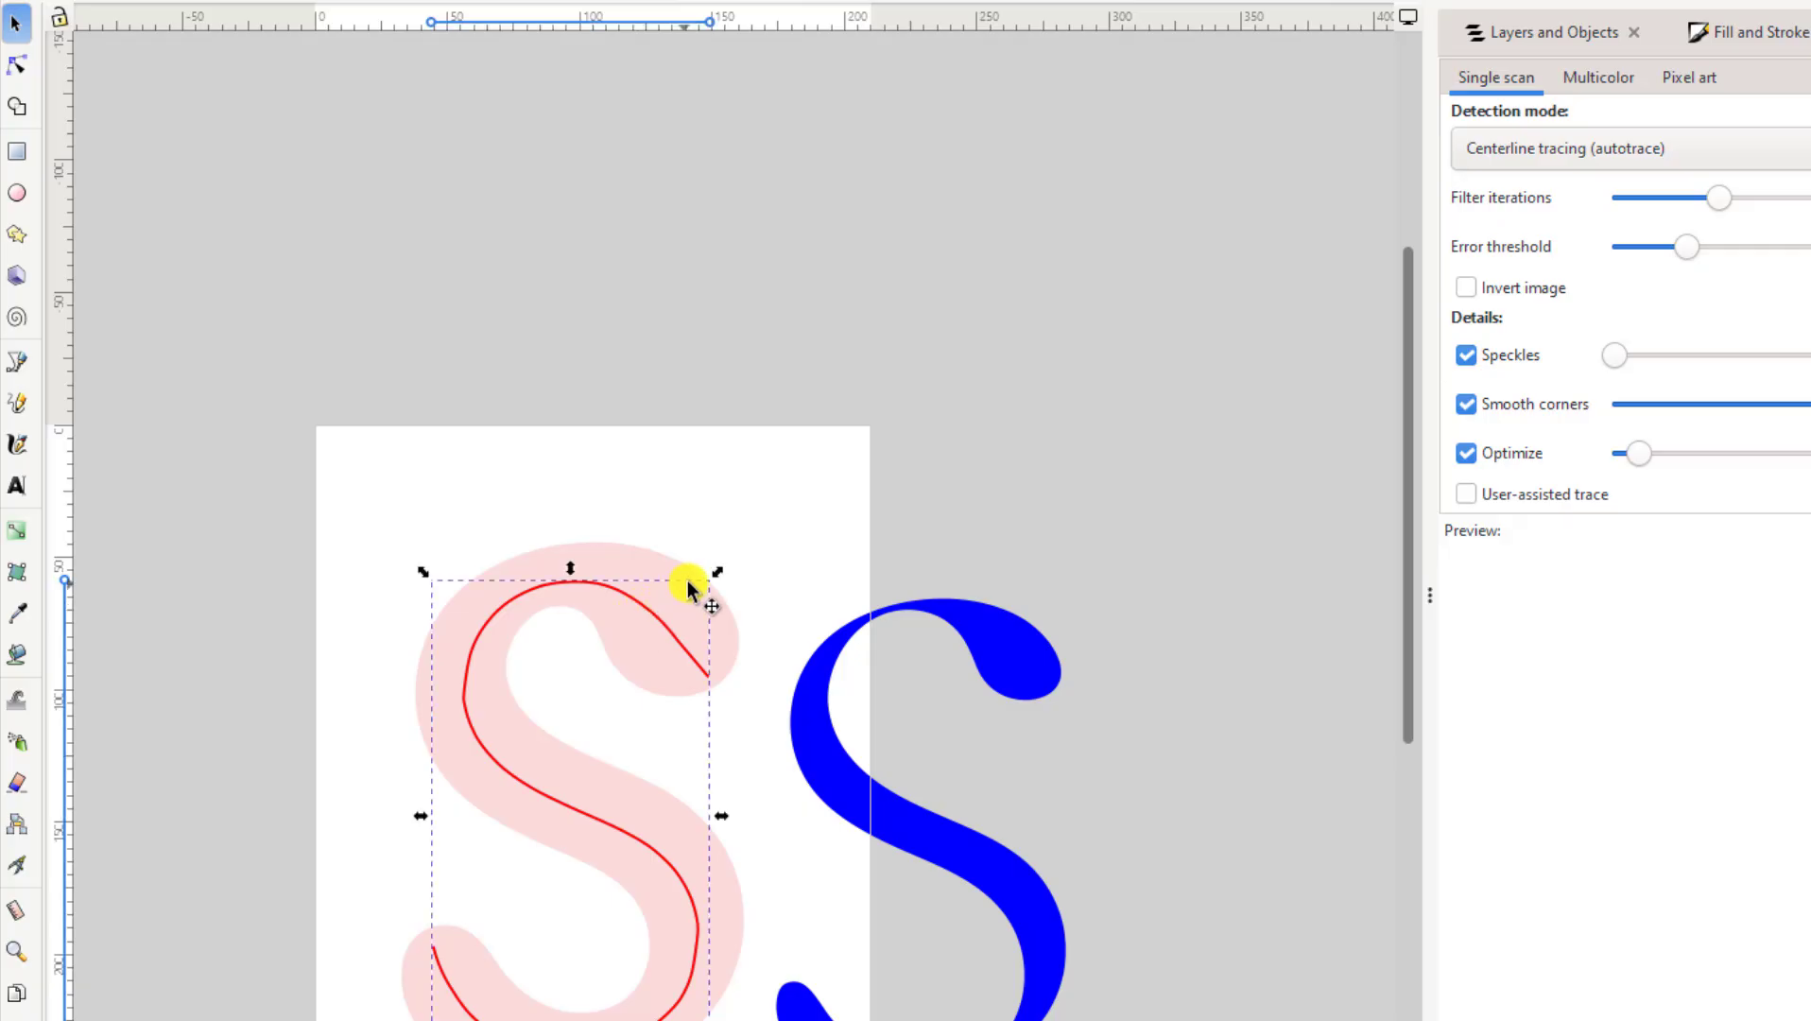
click(800, 552)
click(810, 681)
drag(810, 709, 1043, 383)
key(Delete)
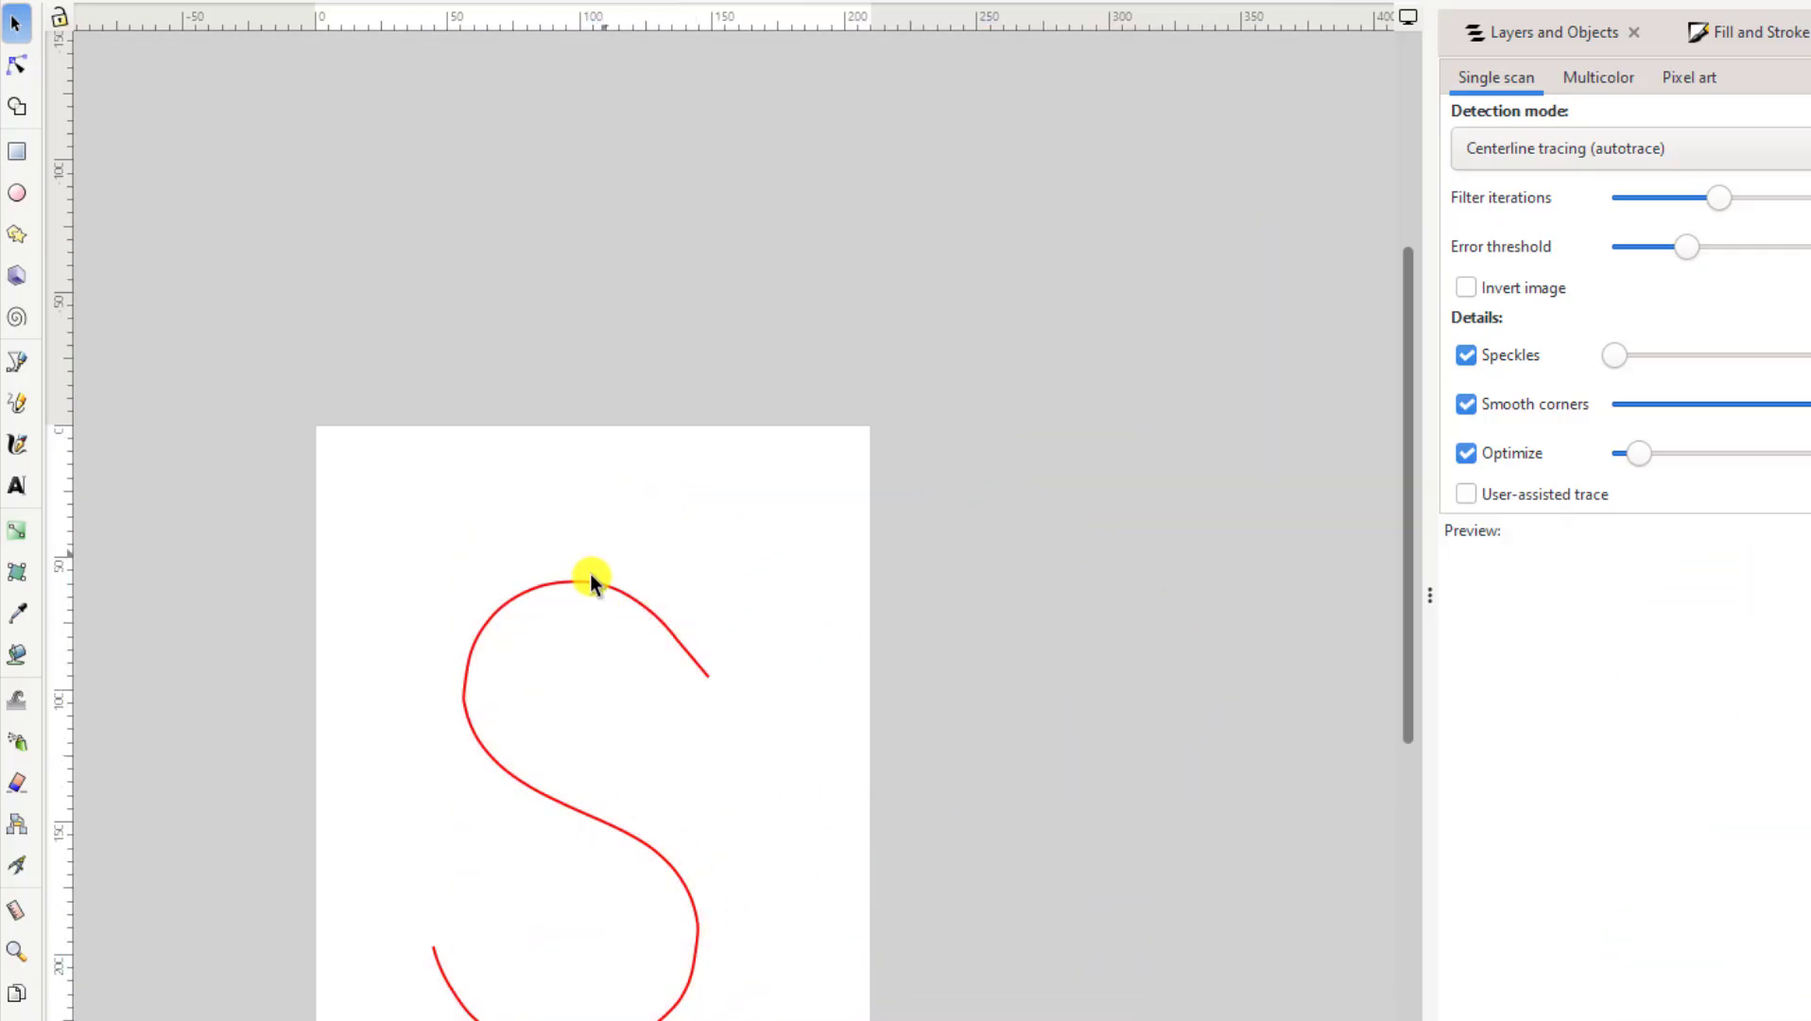
Step: Measure the red centerline's length in millimetres with Measure Path, adding the length label along the curve
click(588, 583)
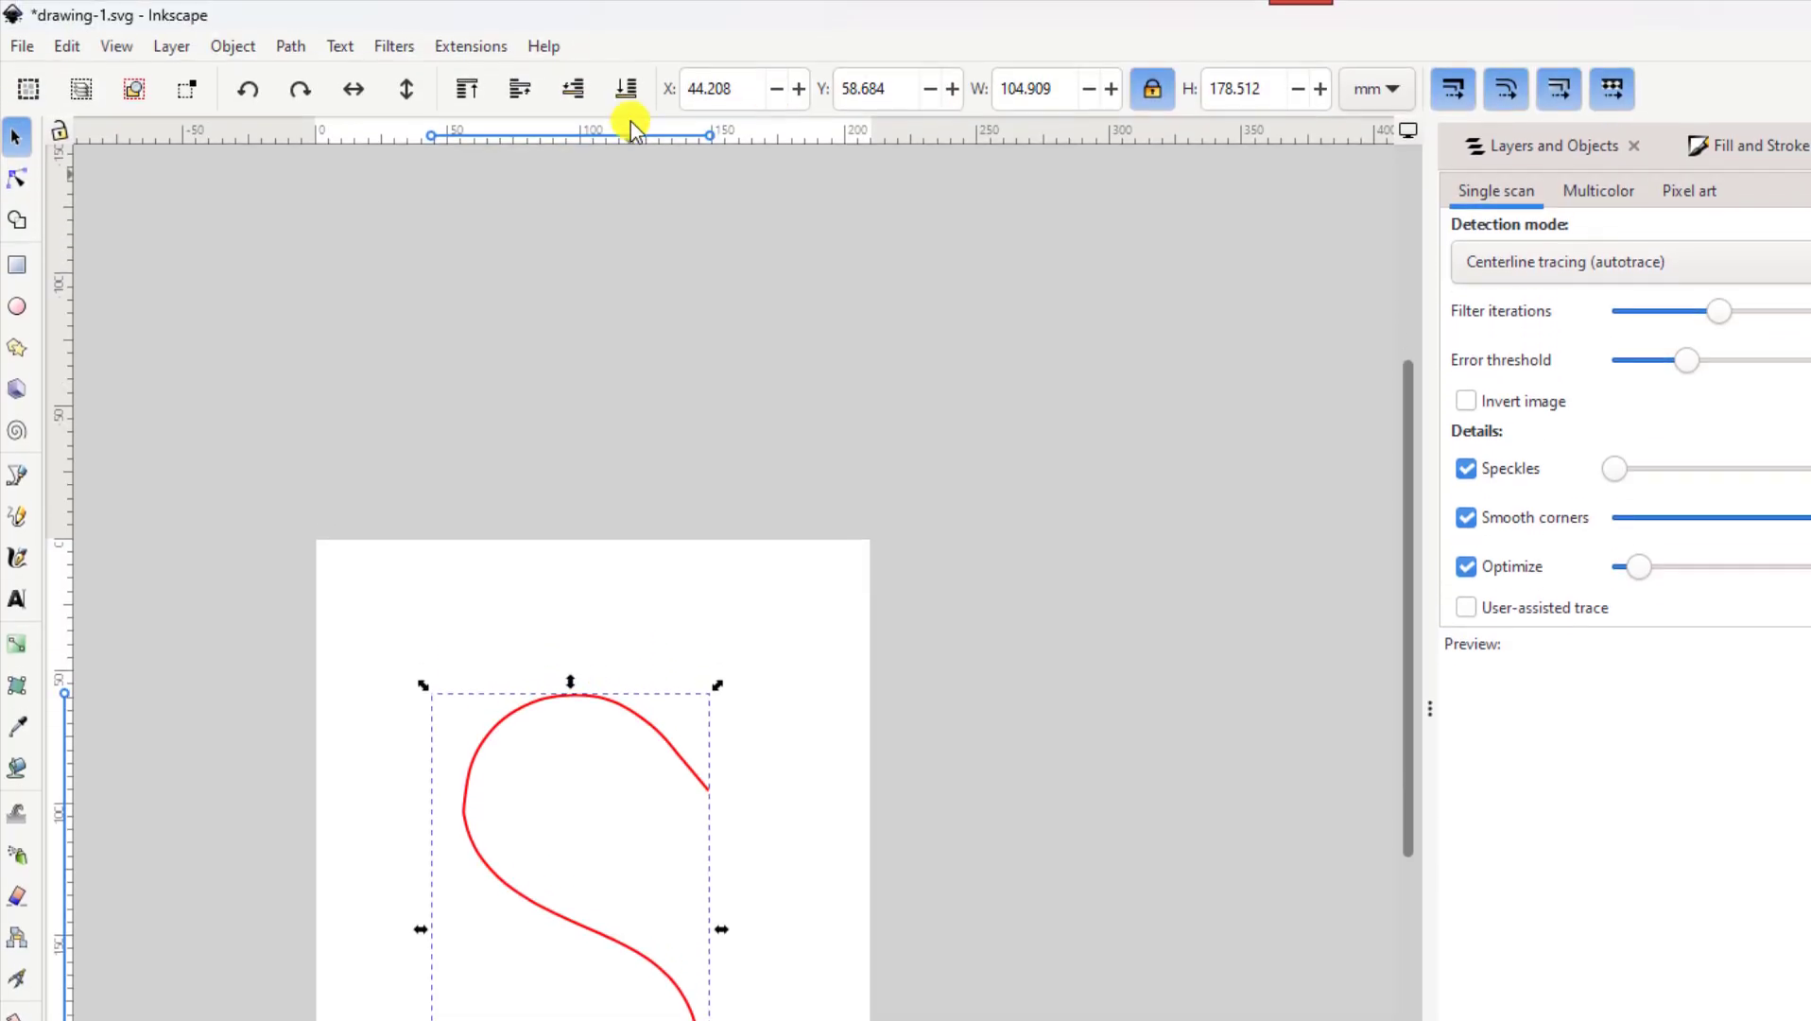
click(456, 45)
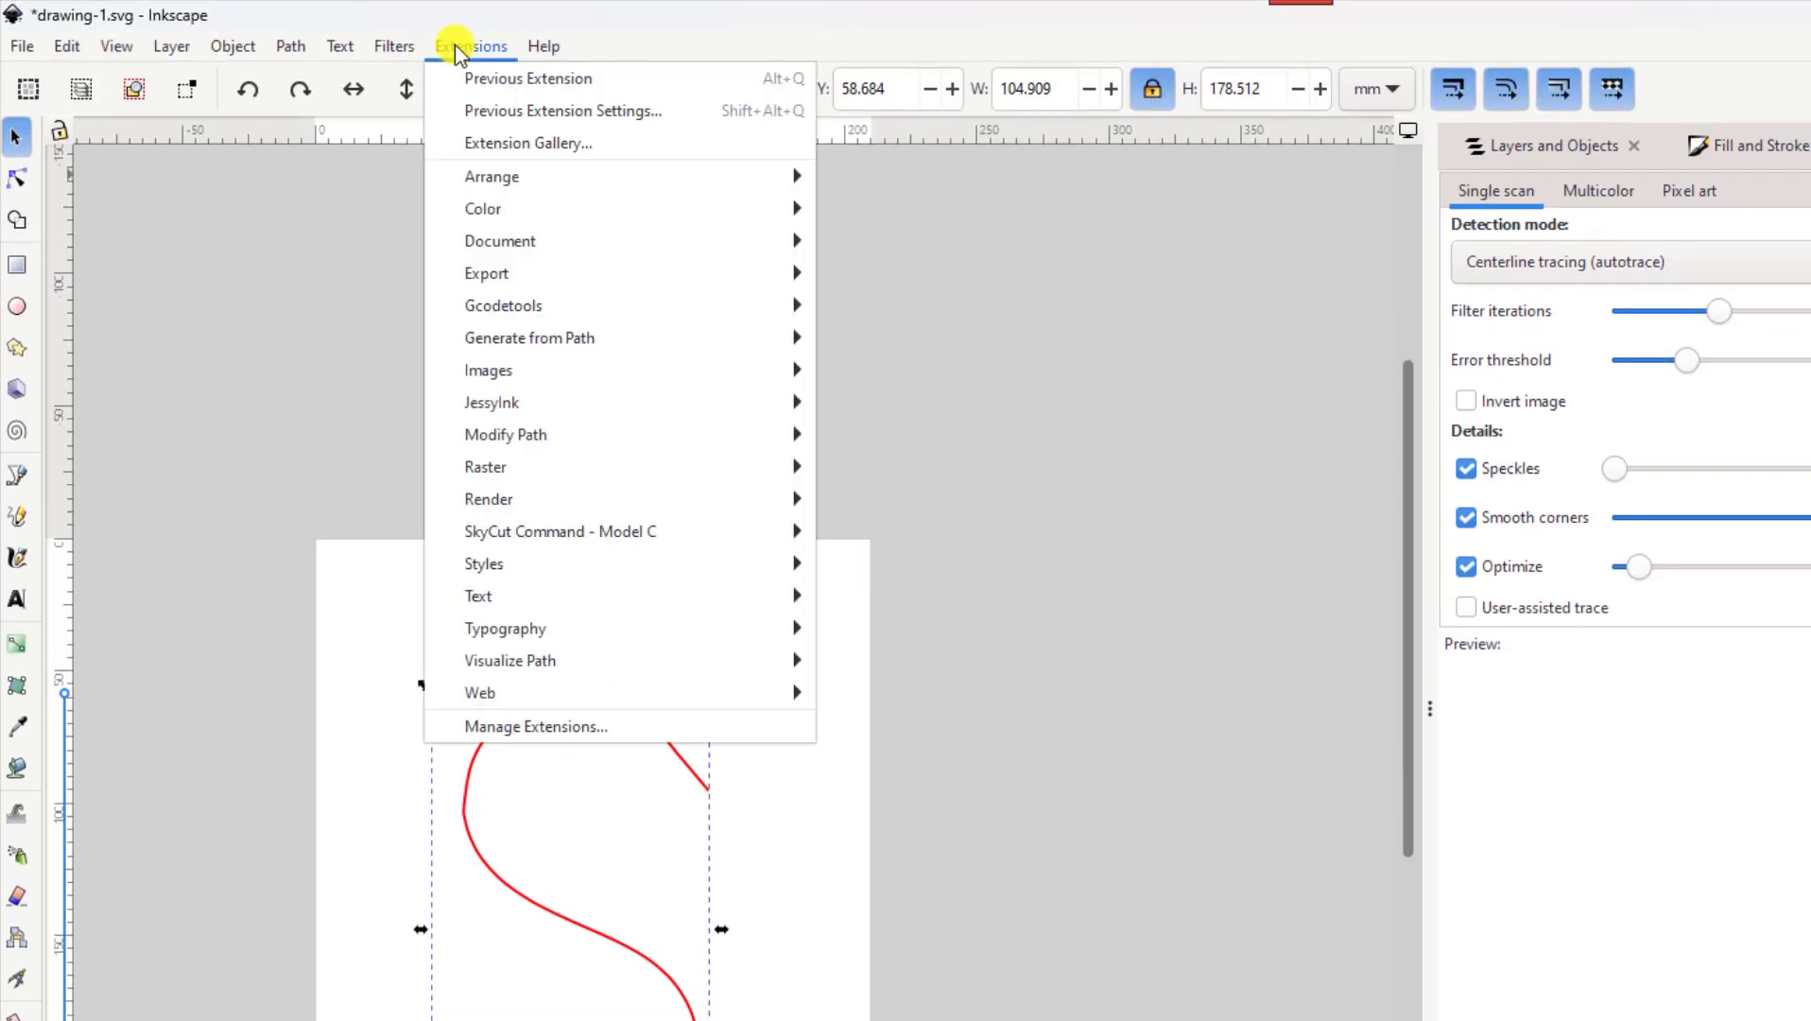
mouse_move(508, 668)
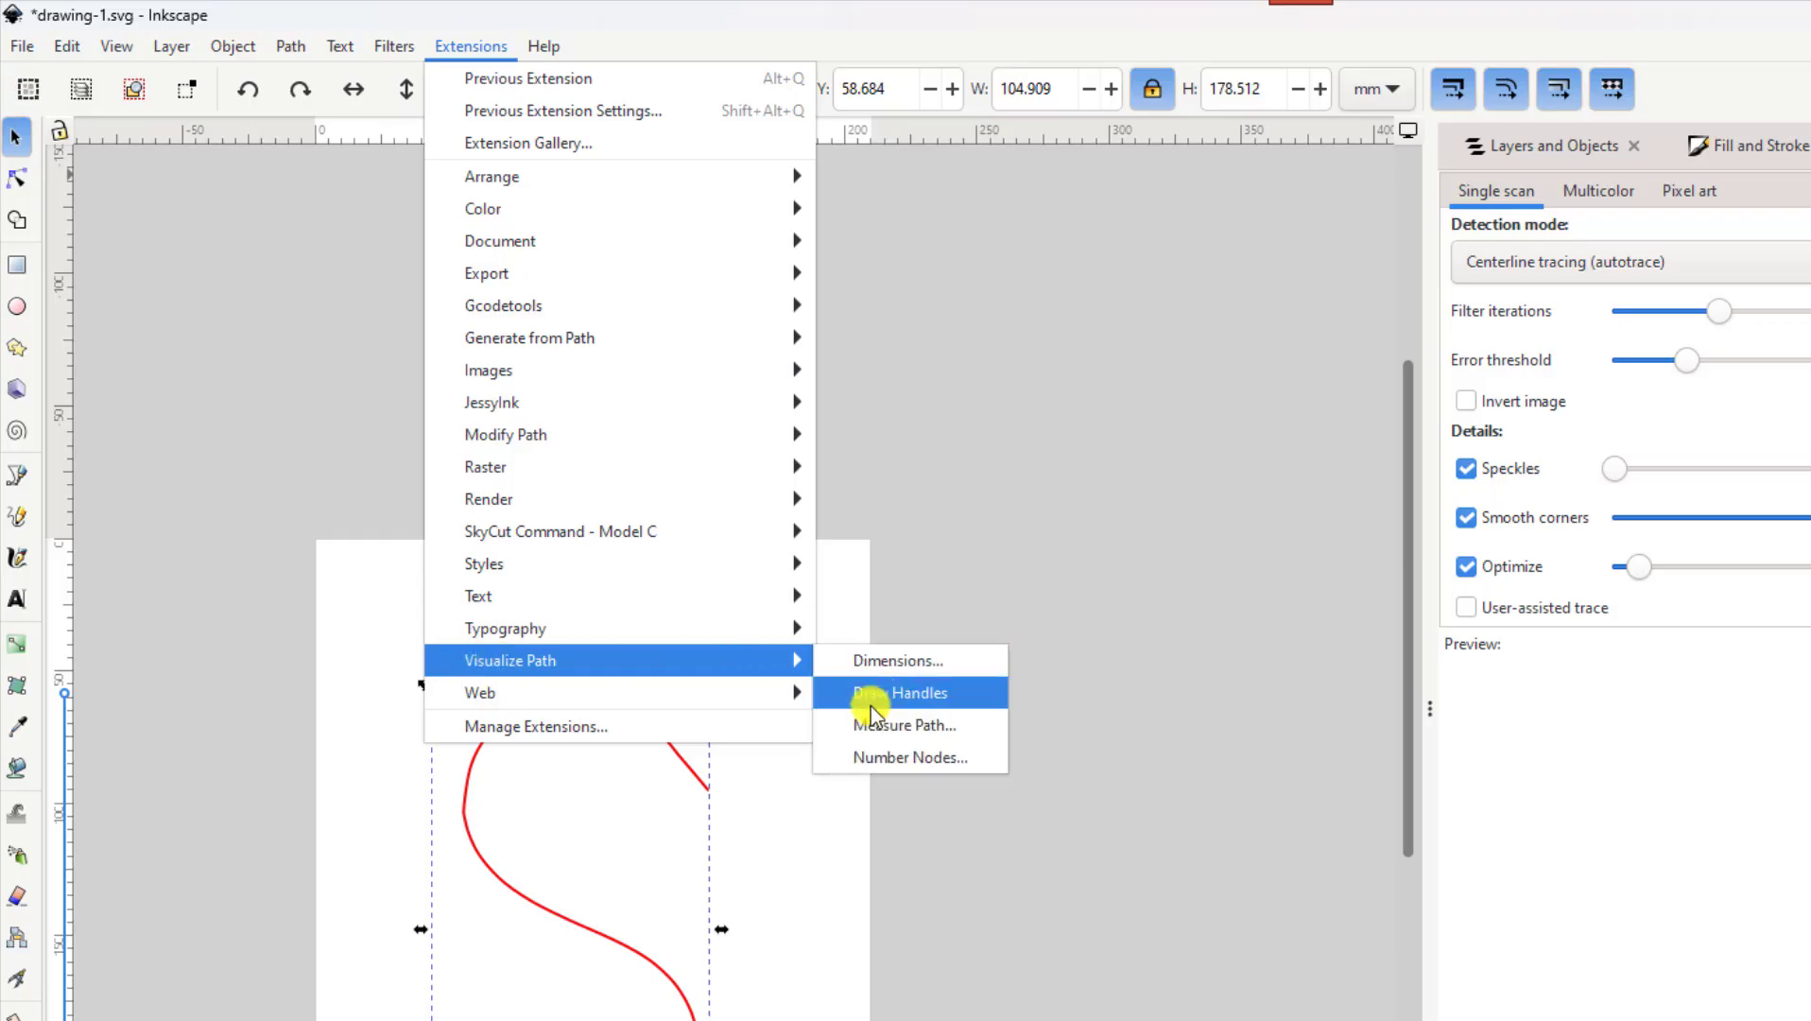
click(888, 726)
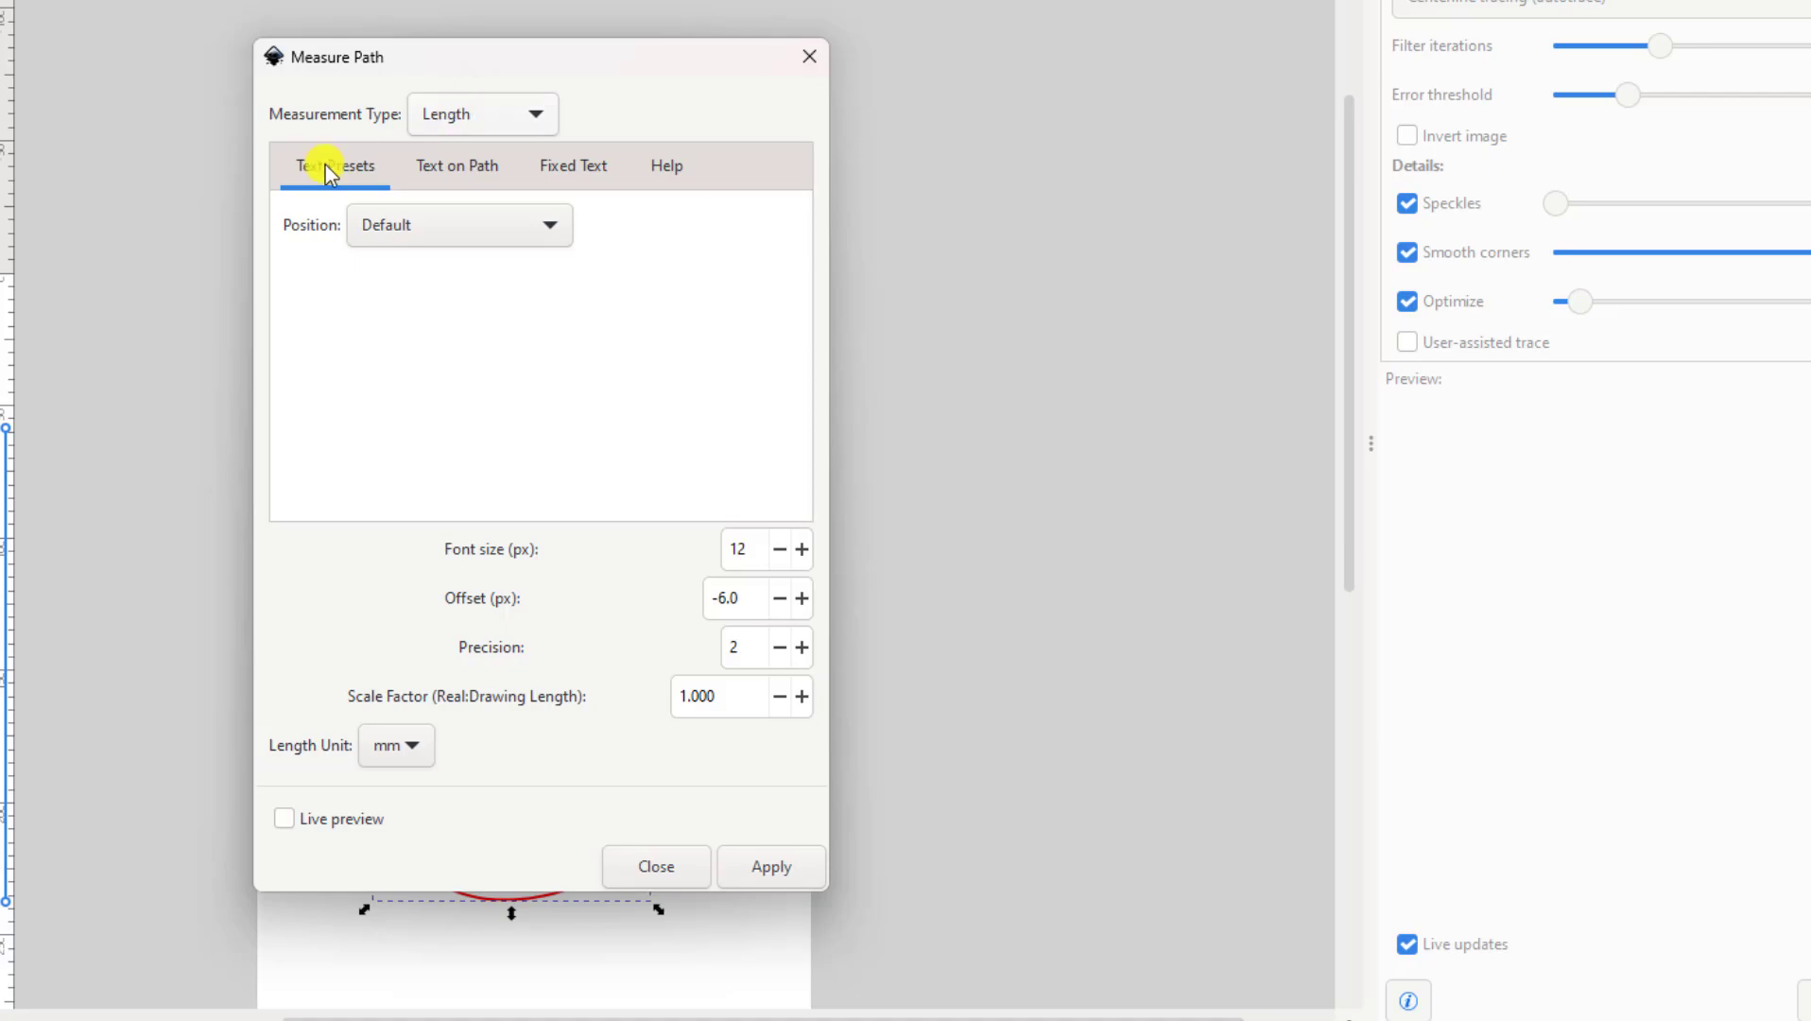
click(418, 751)
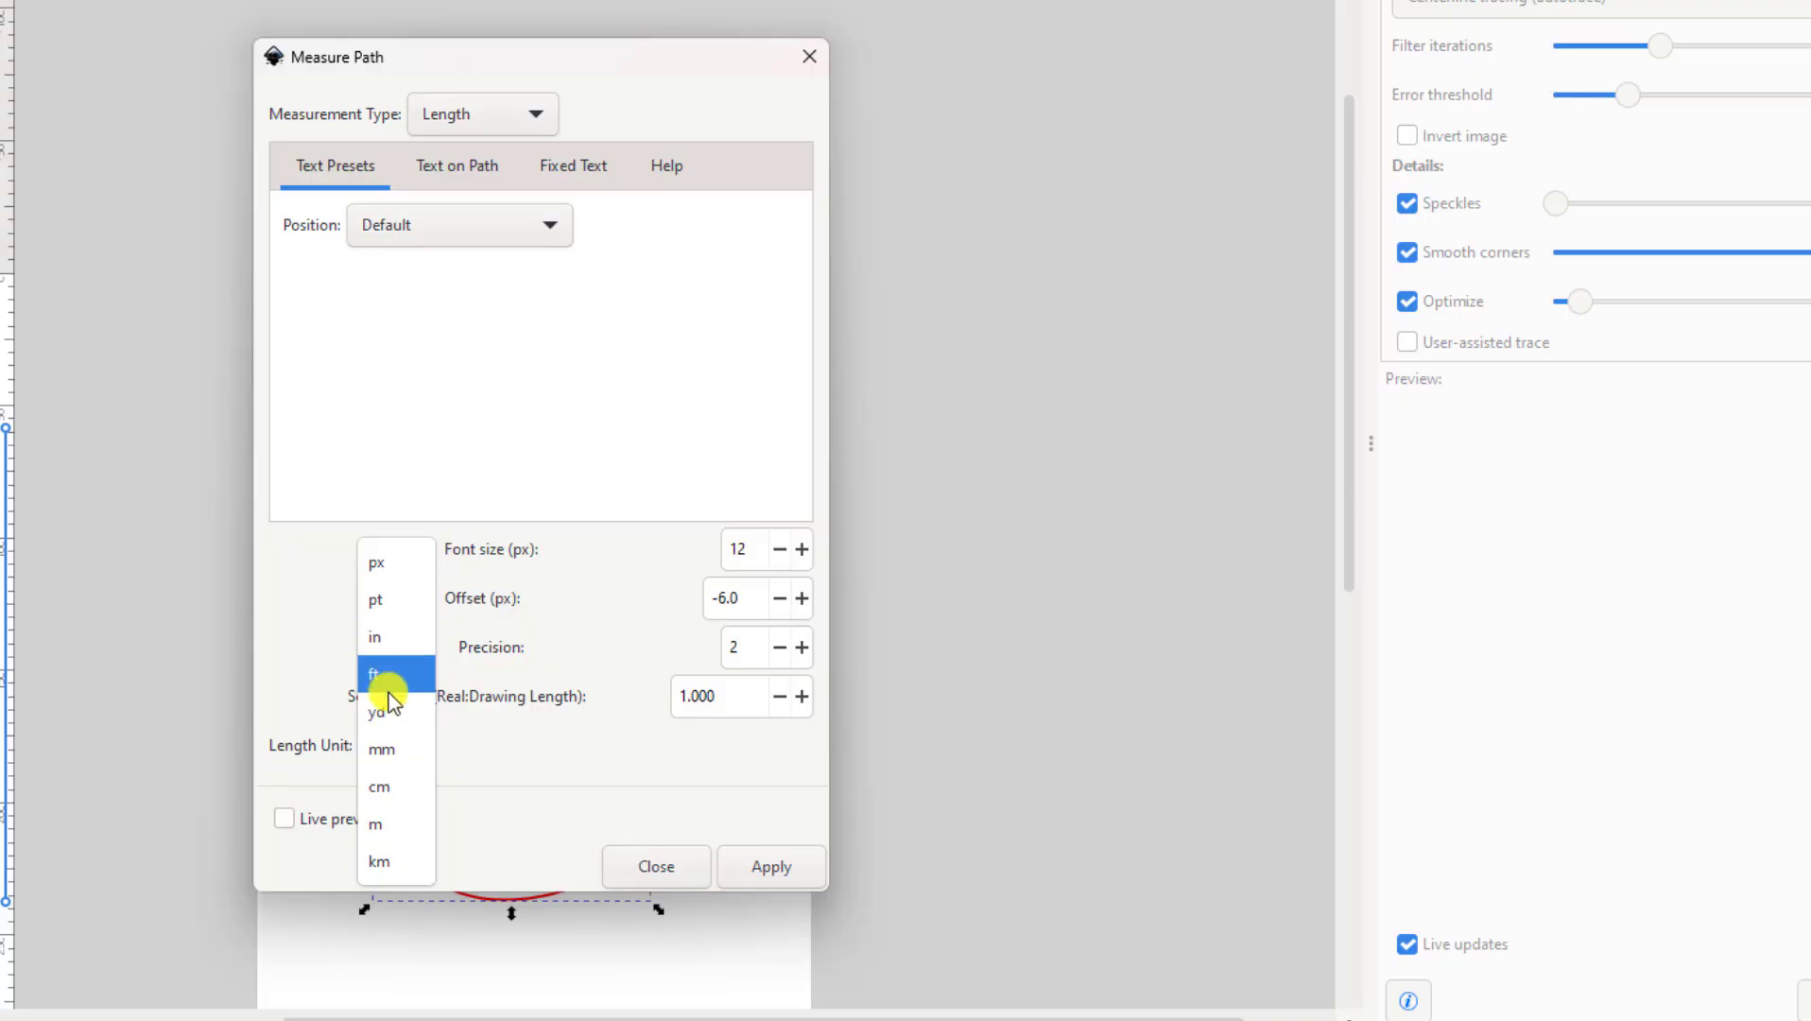
click(379, 751)
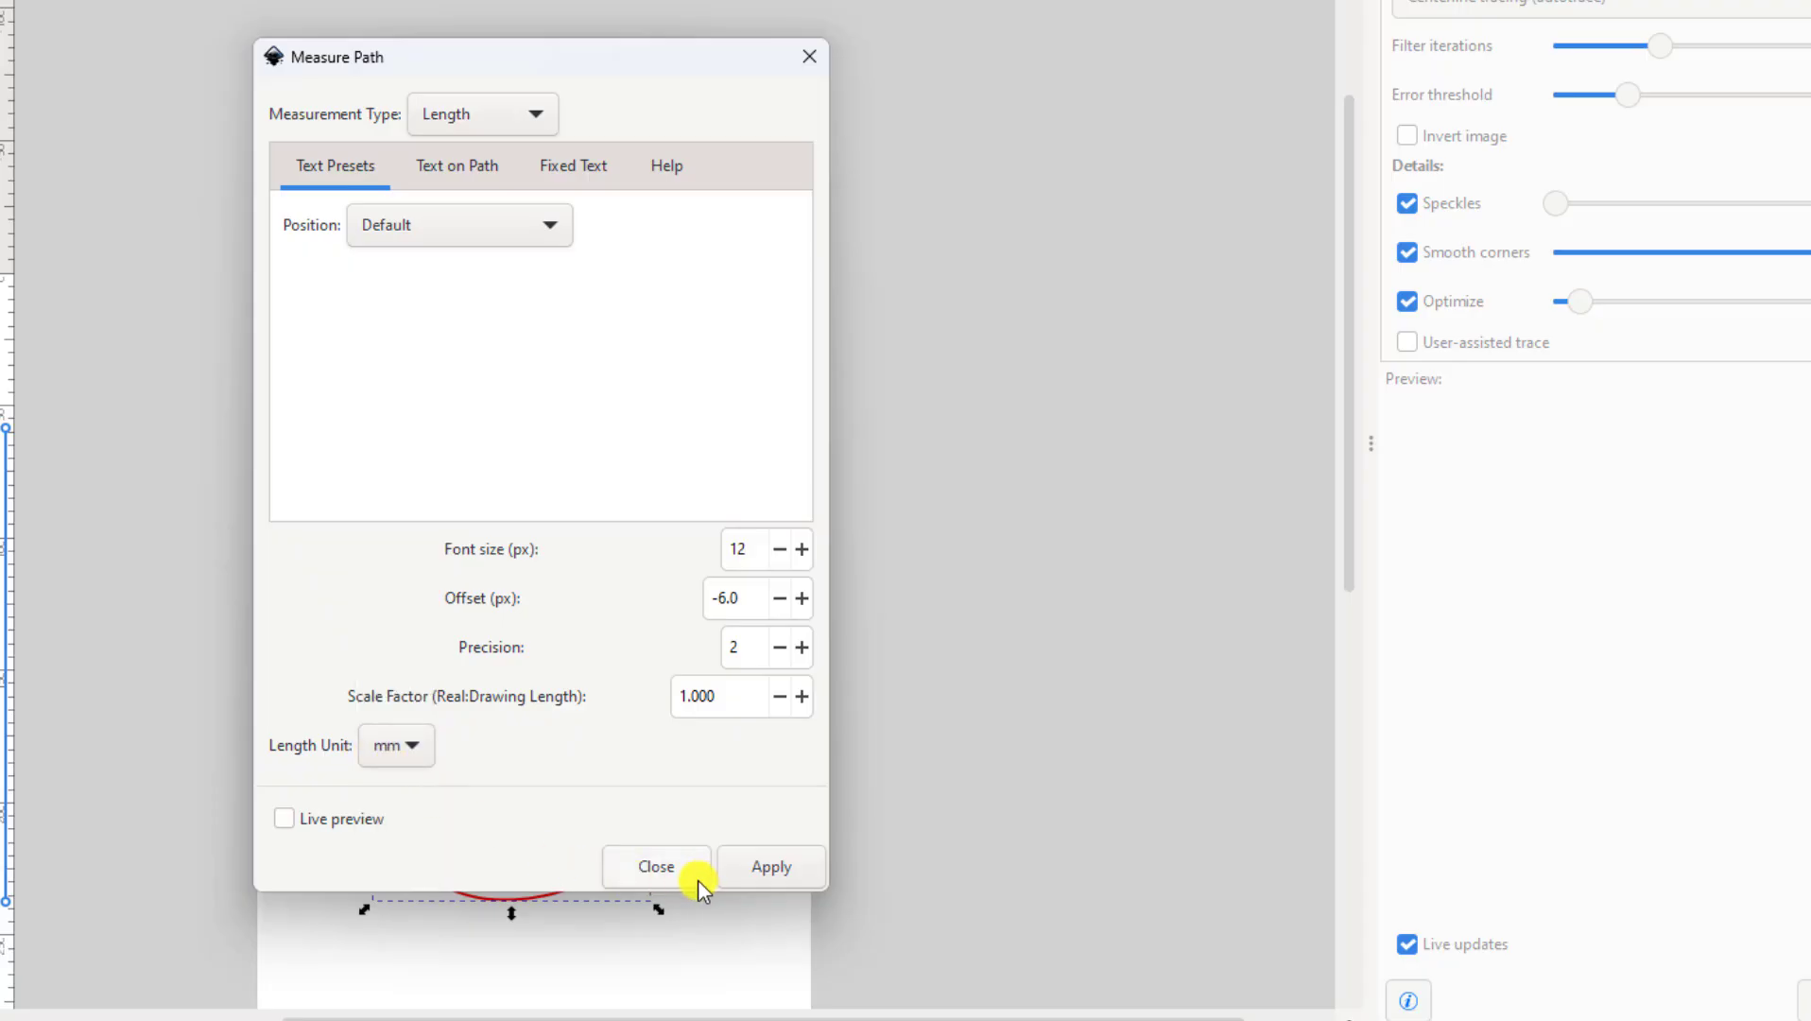
click(768, 868)
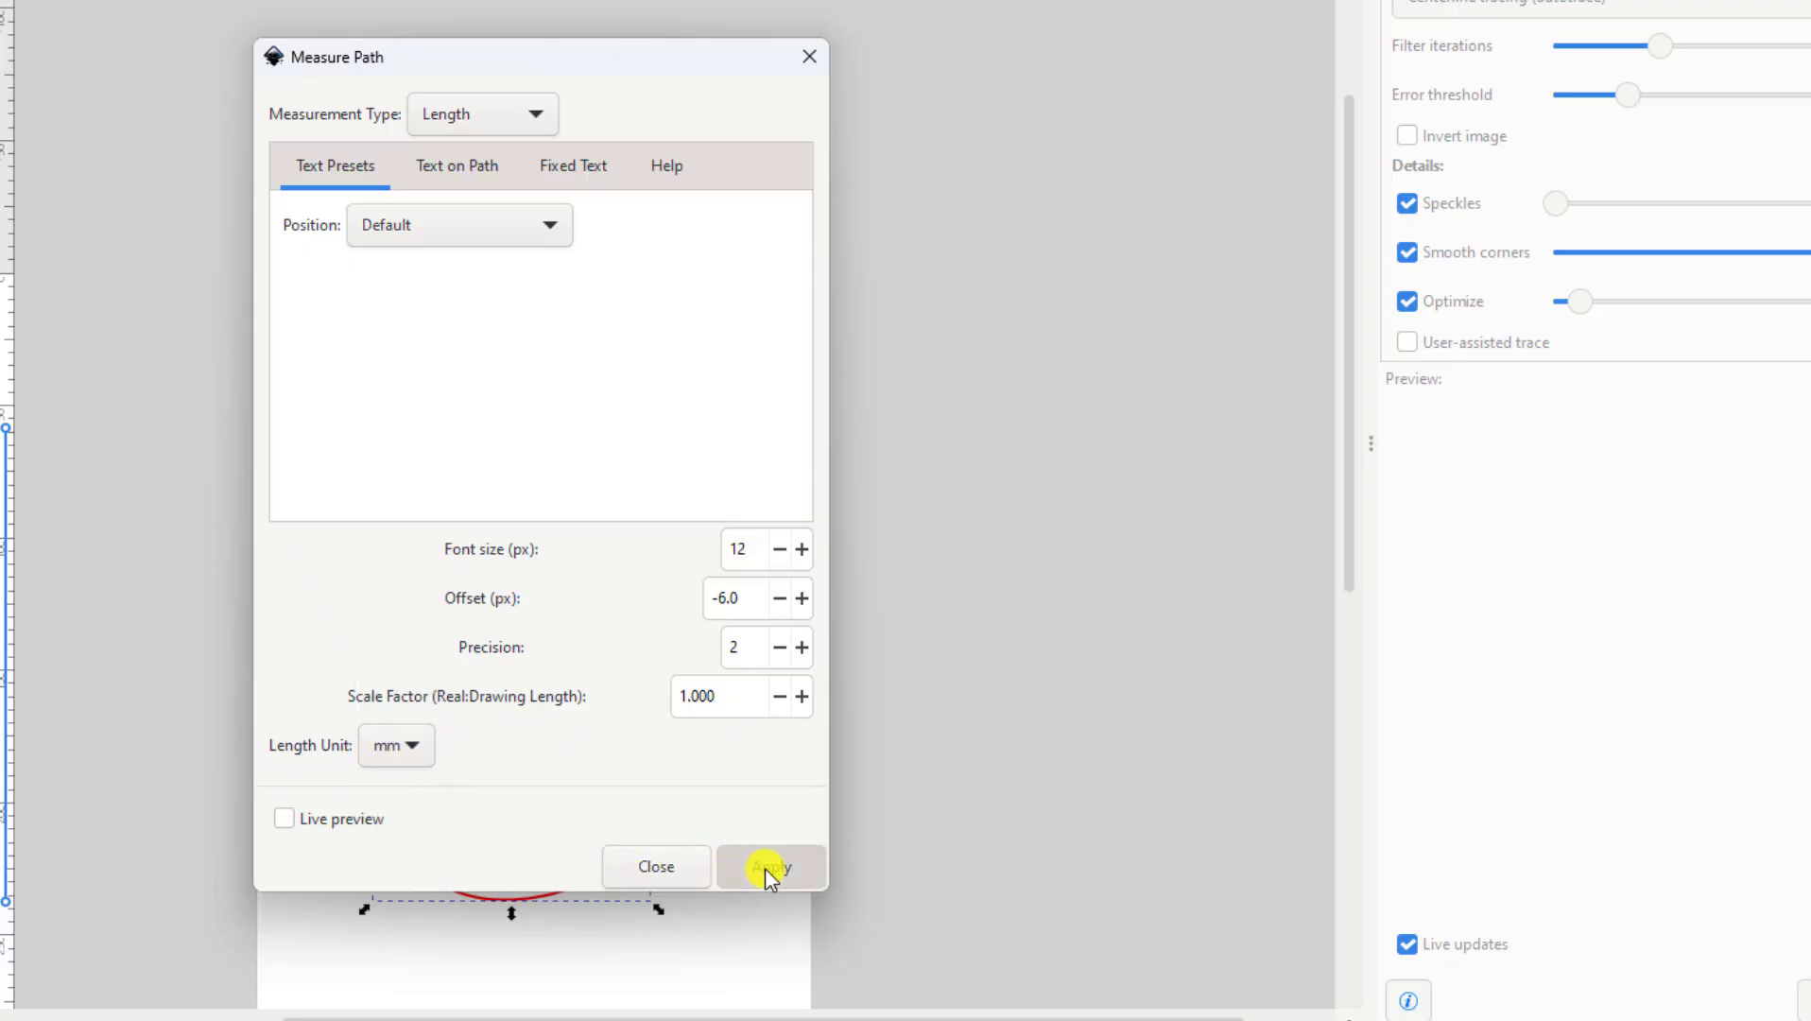
click(646, 871)
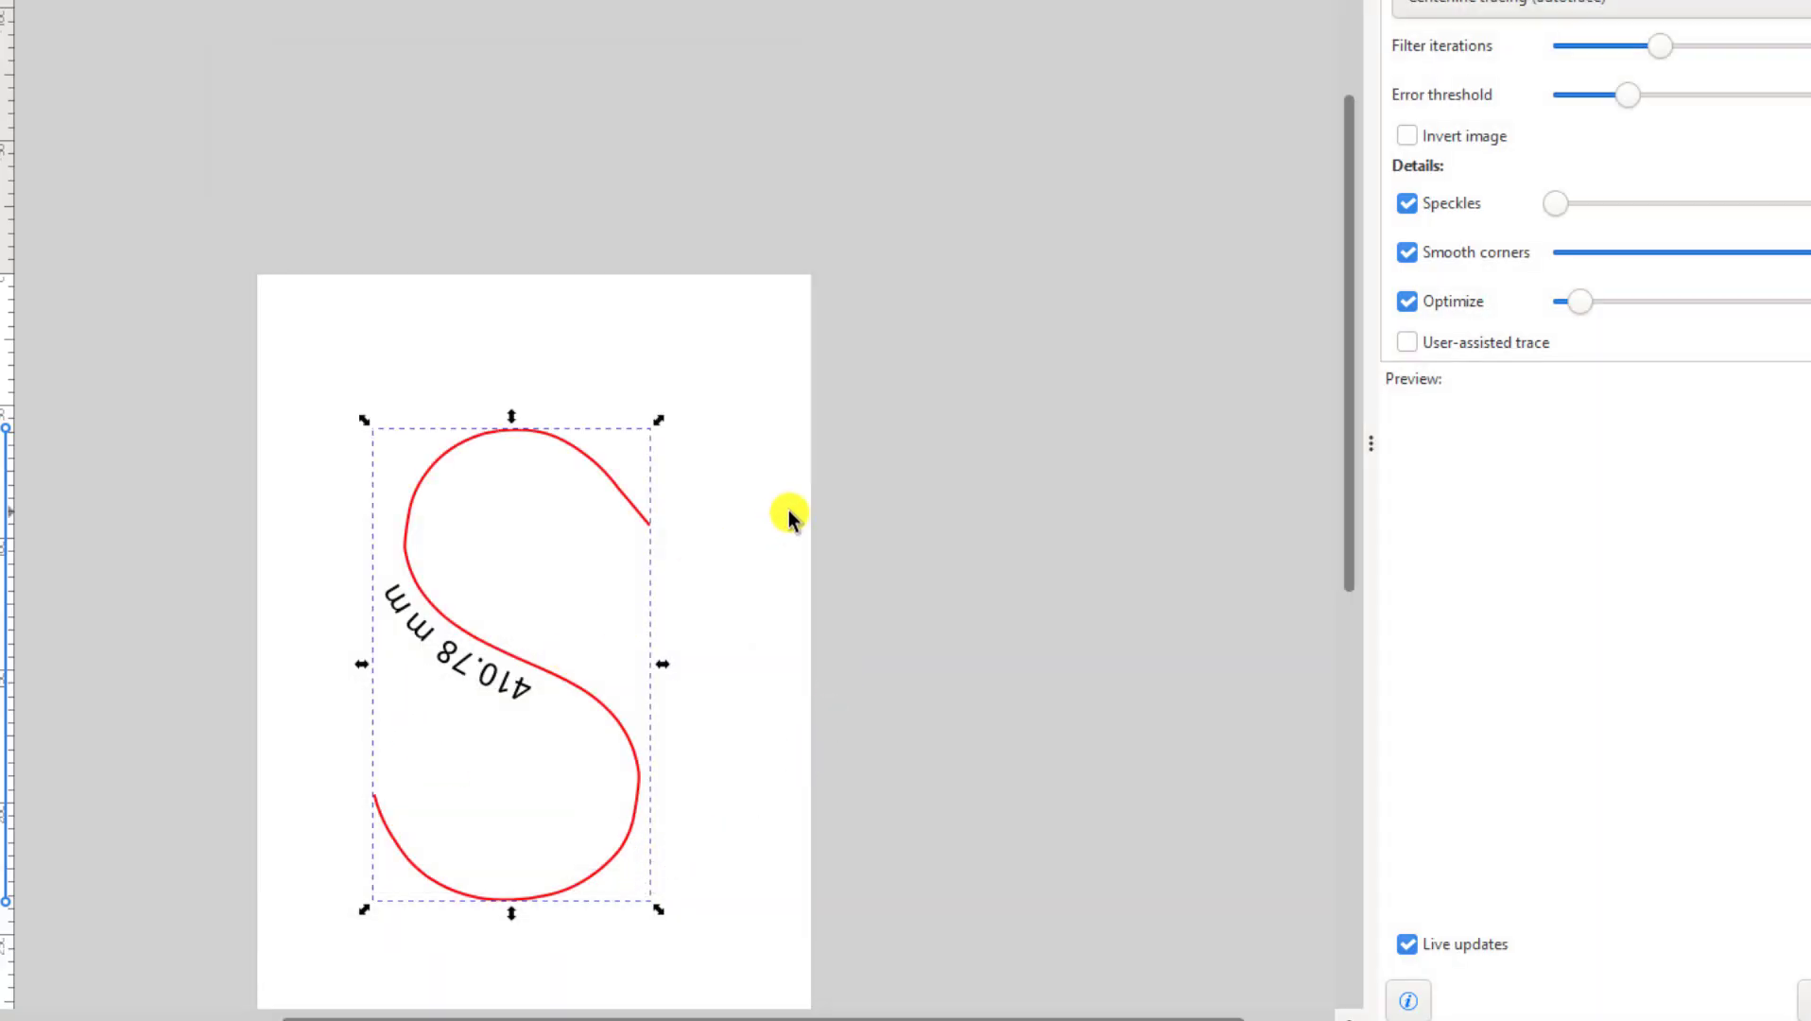
click(760, 513)
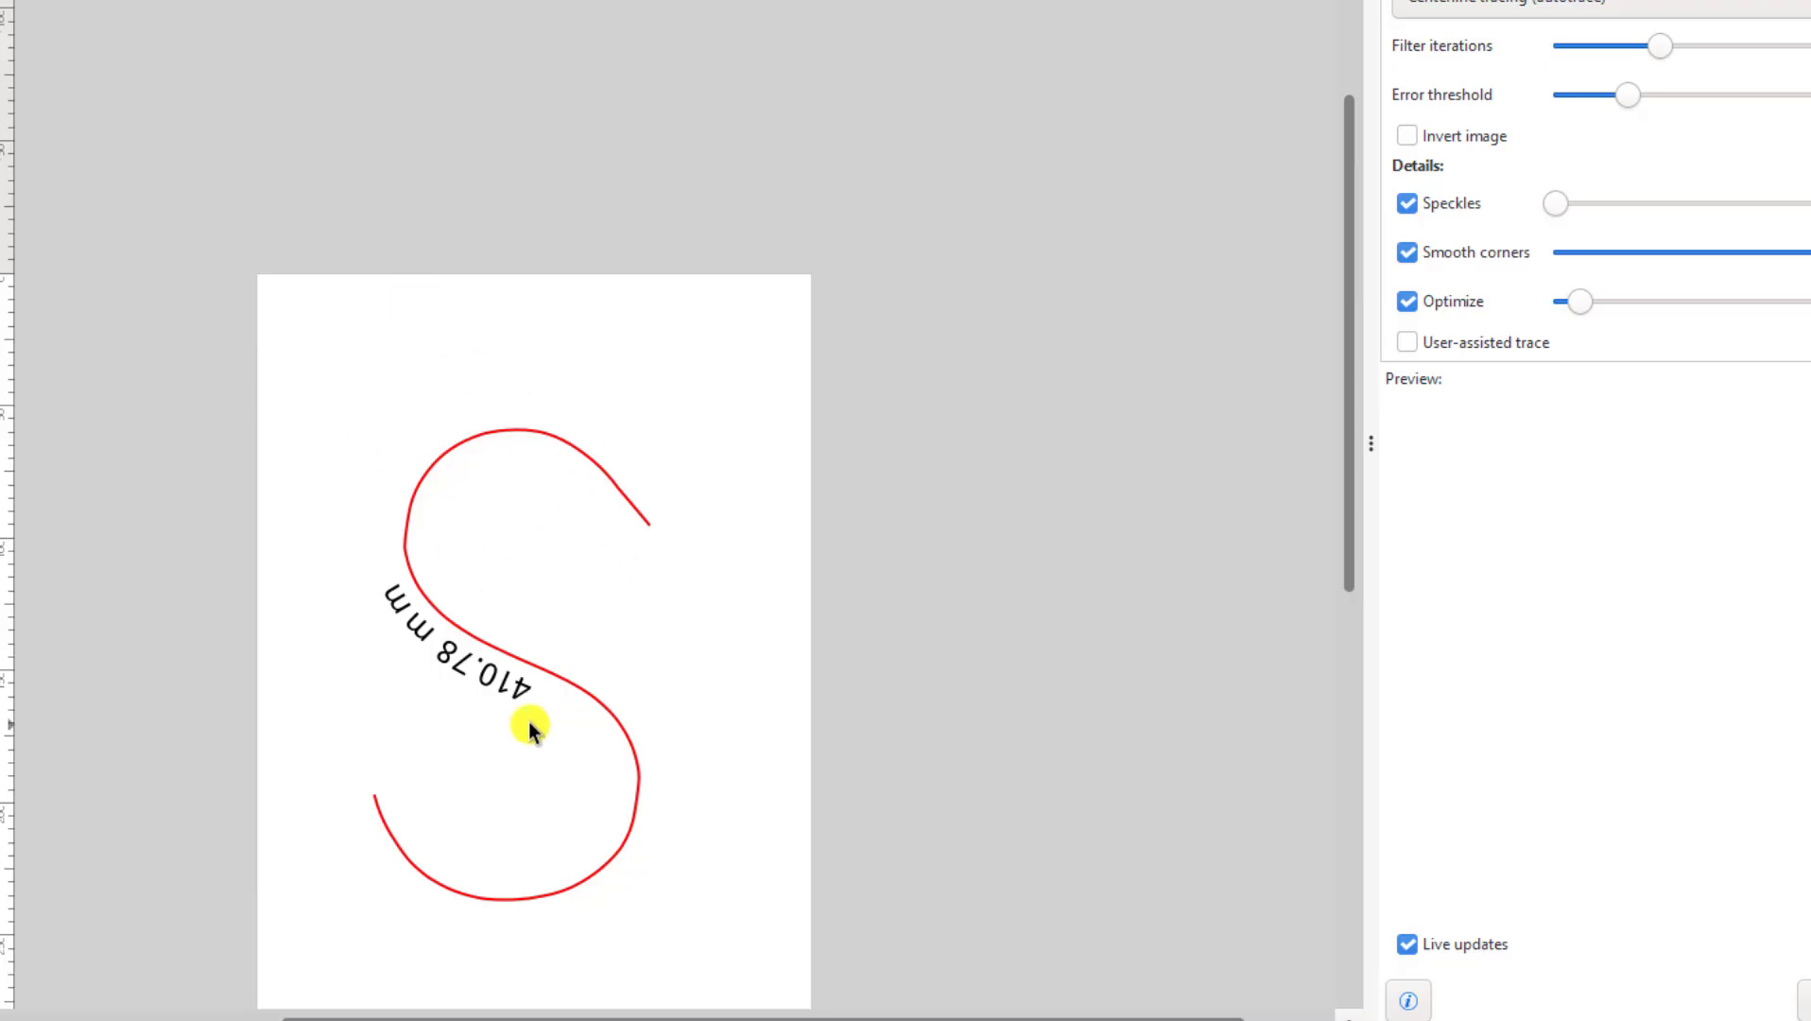
Step: Save the drawing to the Desktop as a new Inkscape SVG named Letter Path
click(0, 0)
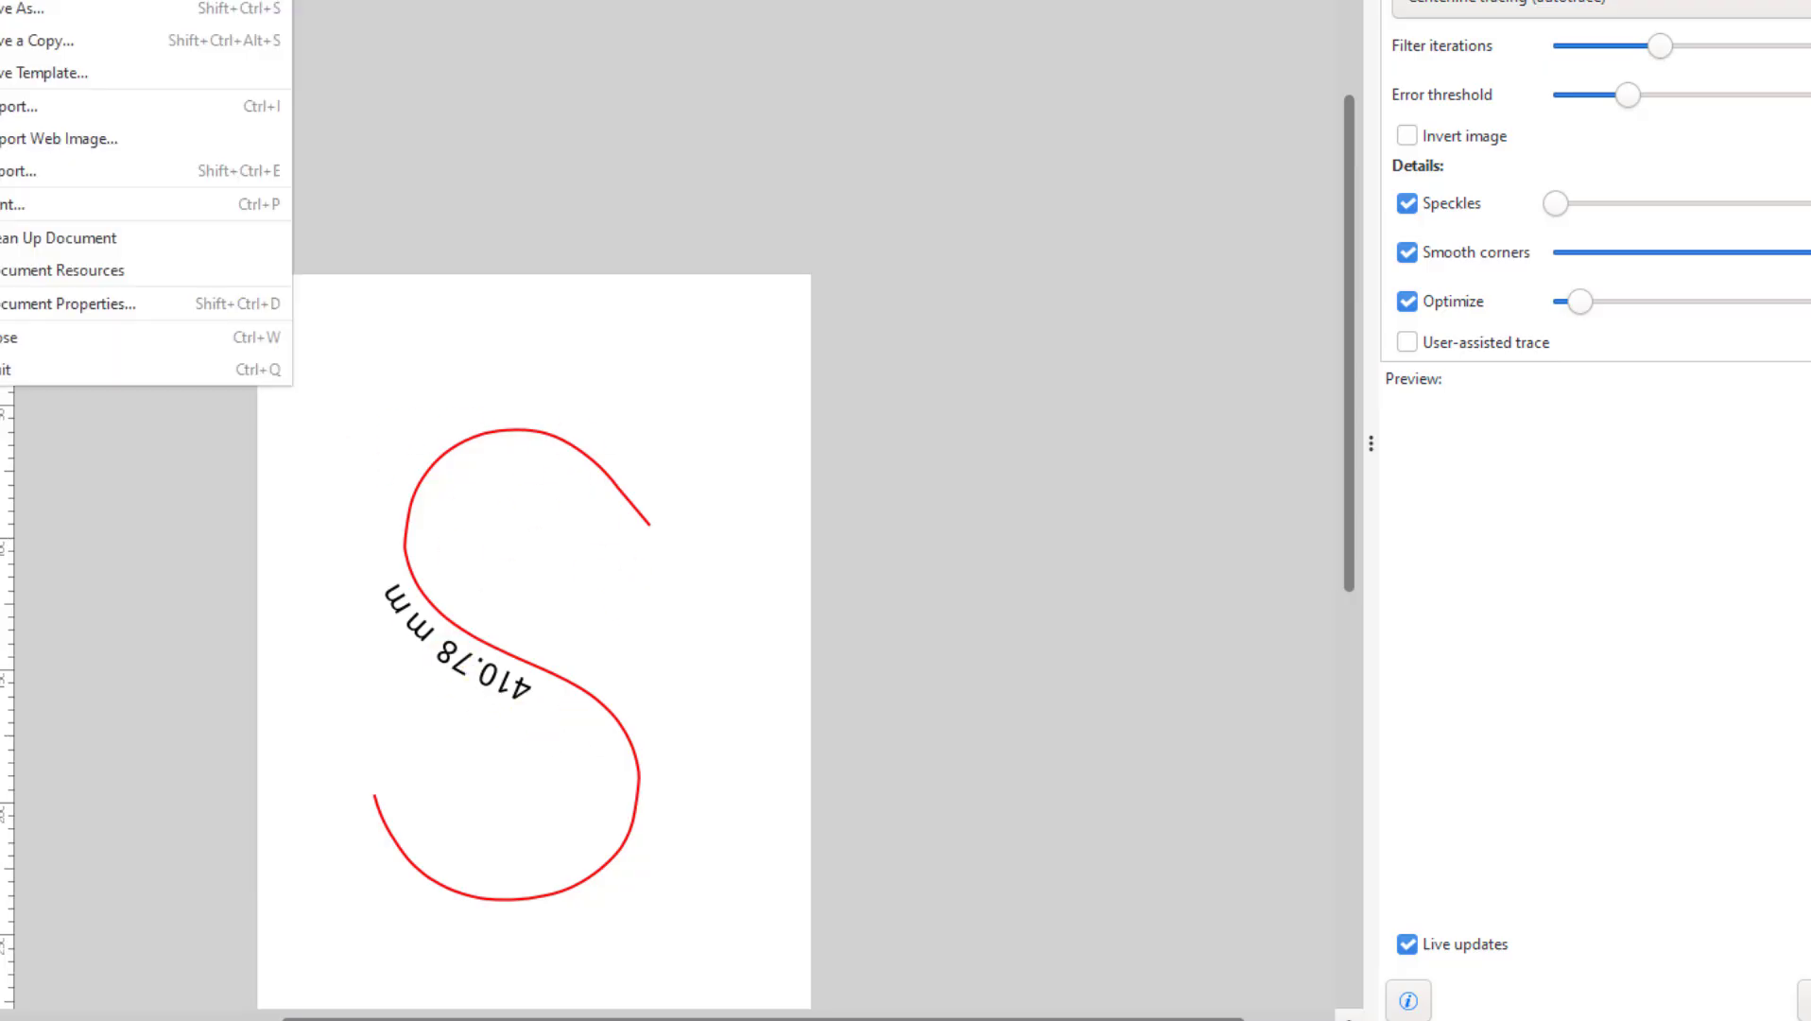
click(5, 10)
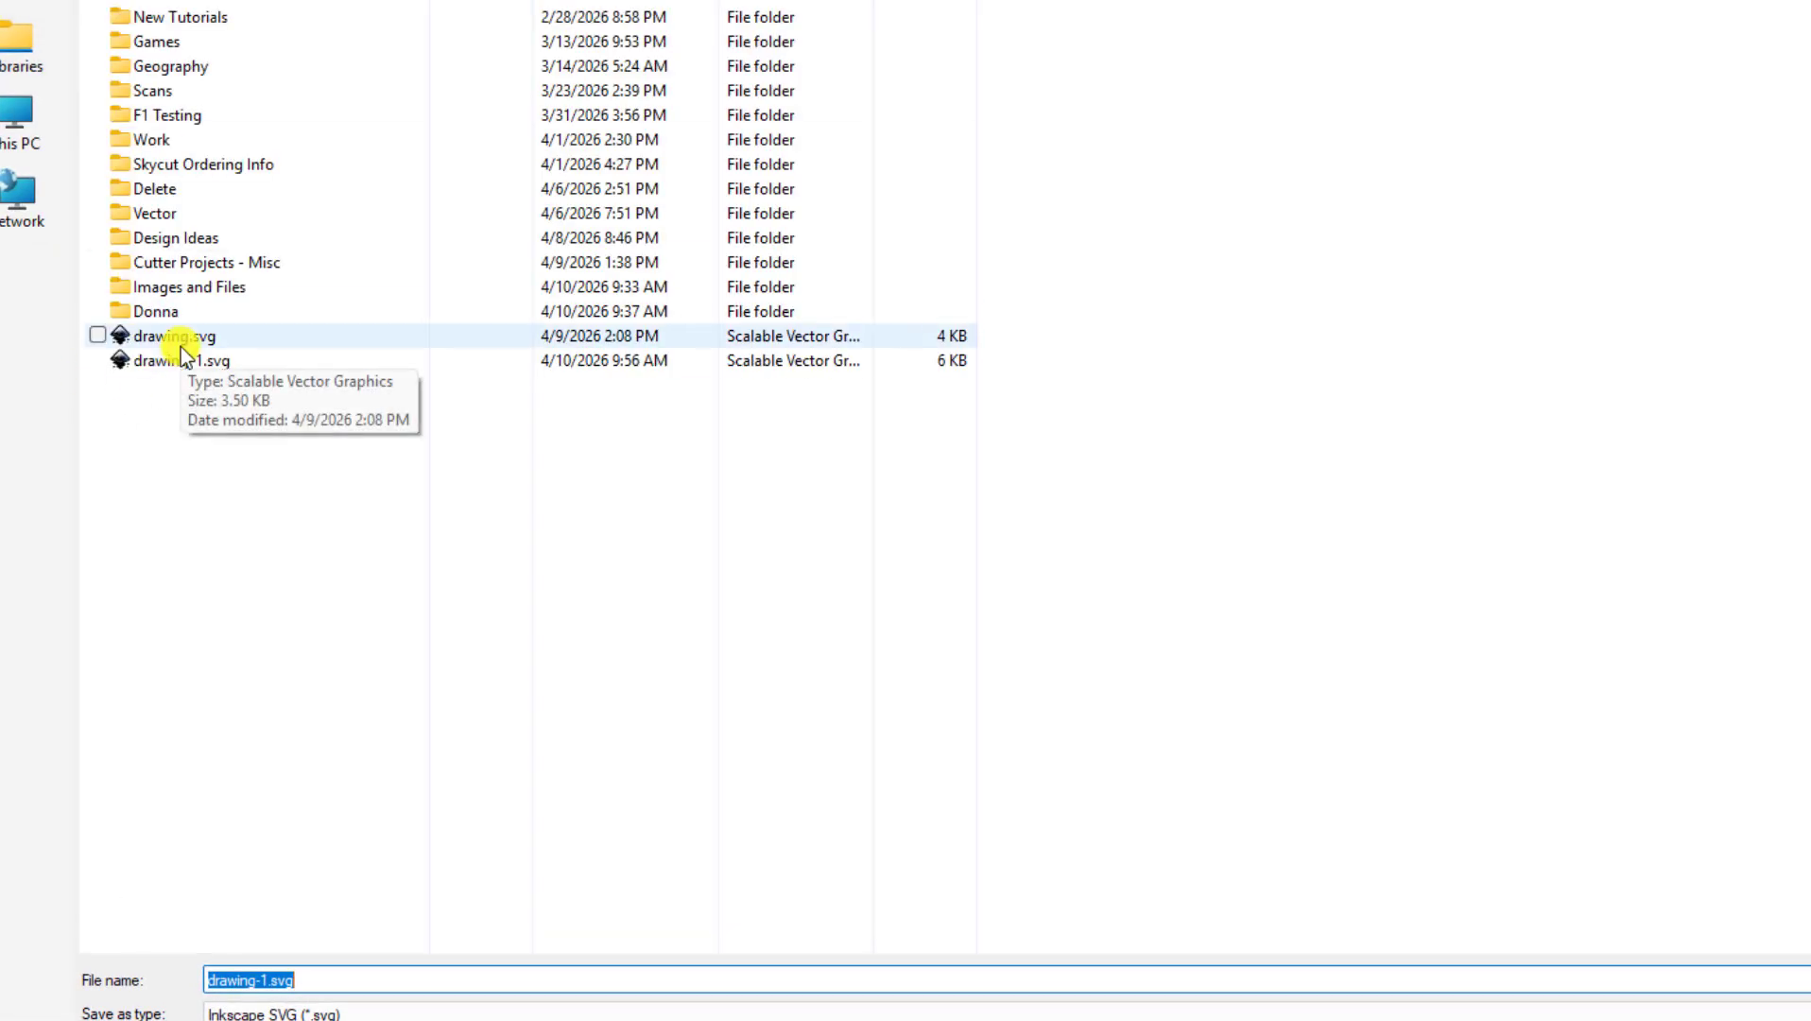
text(Let)
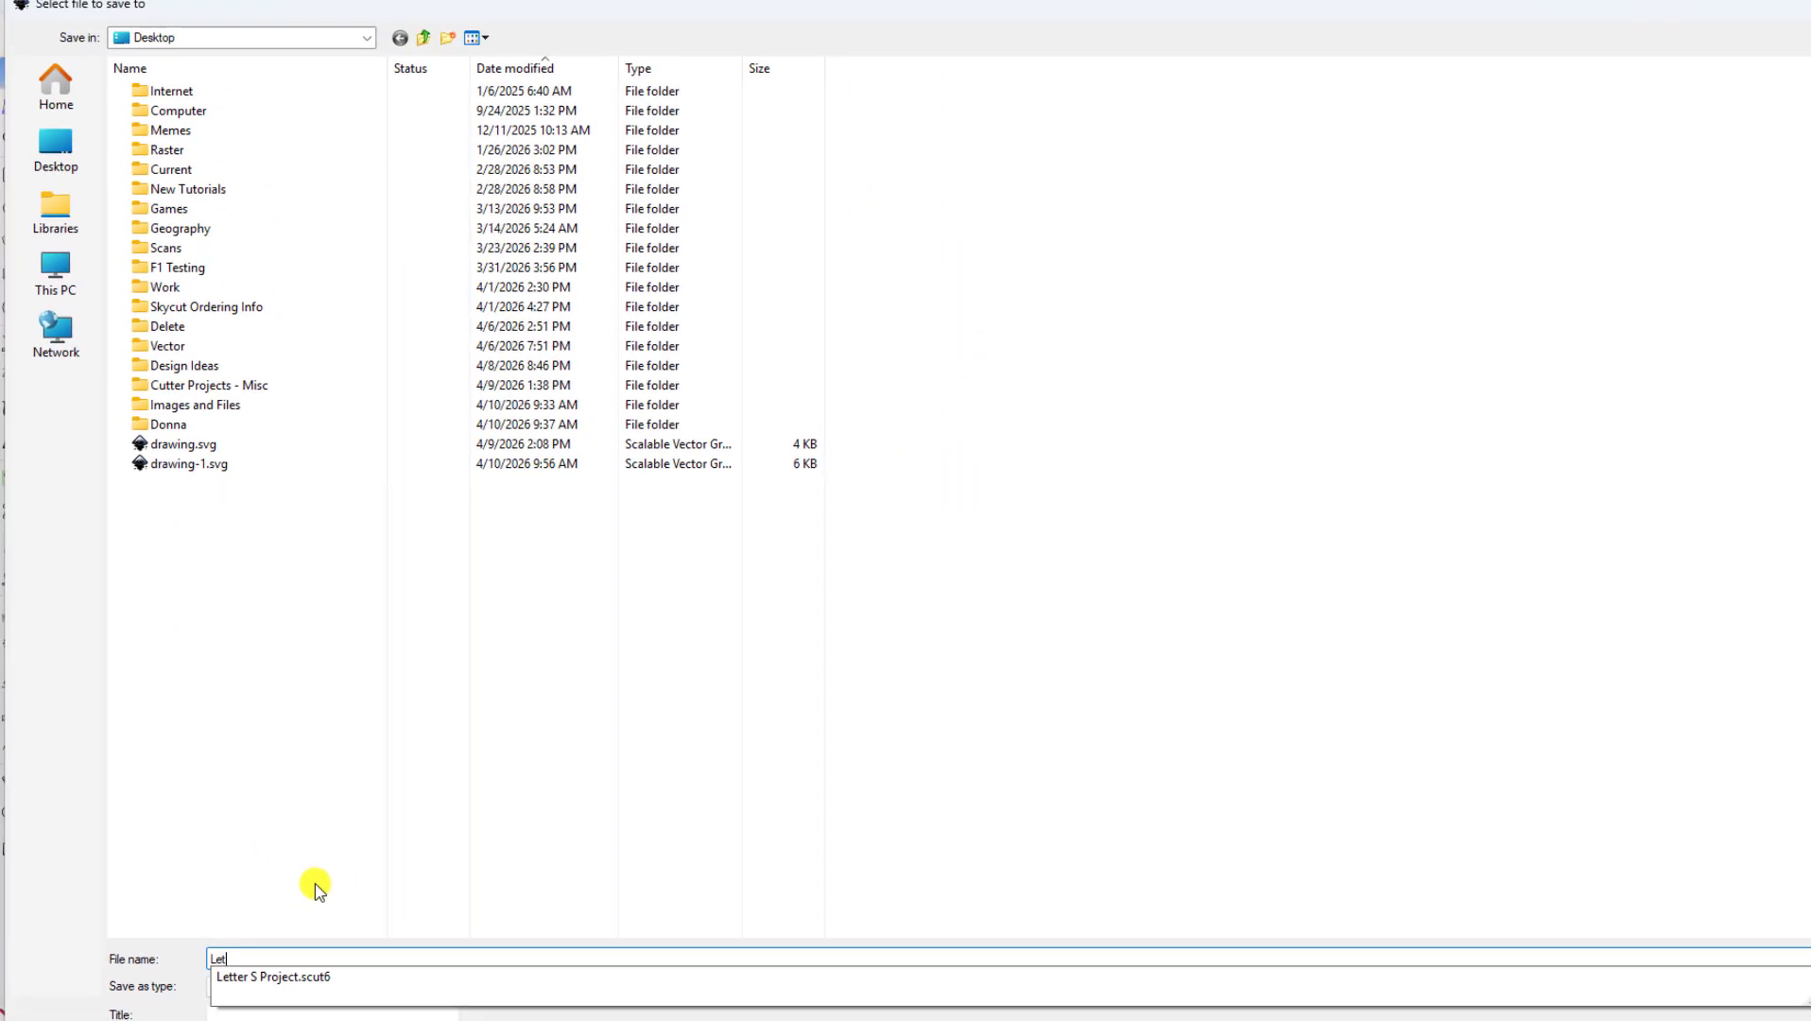
text(ter )
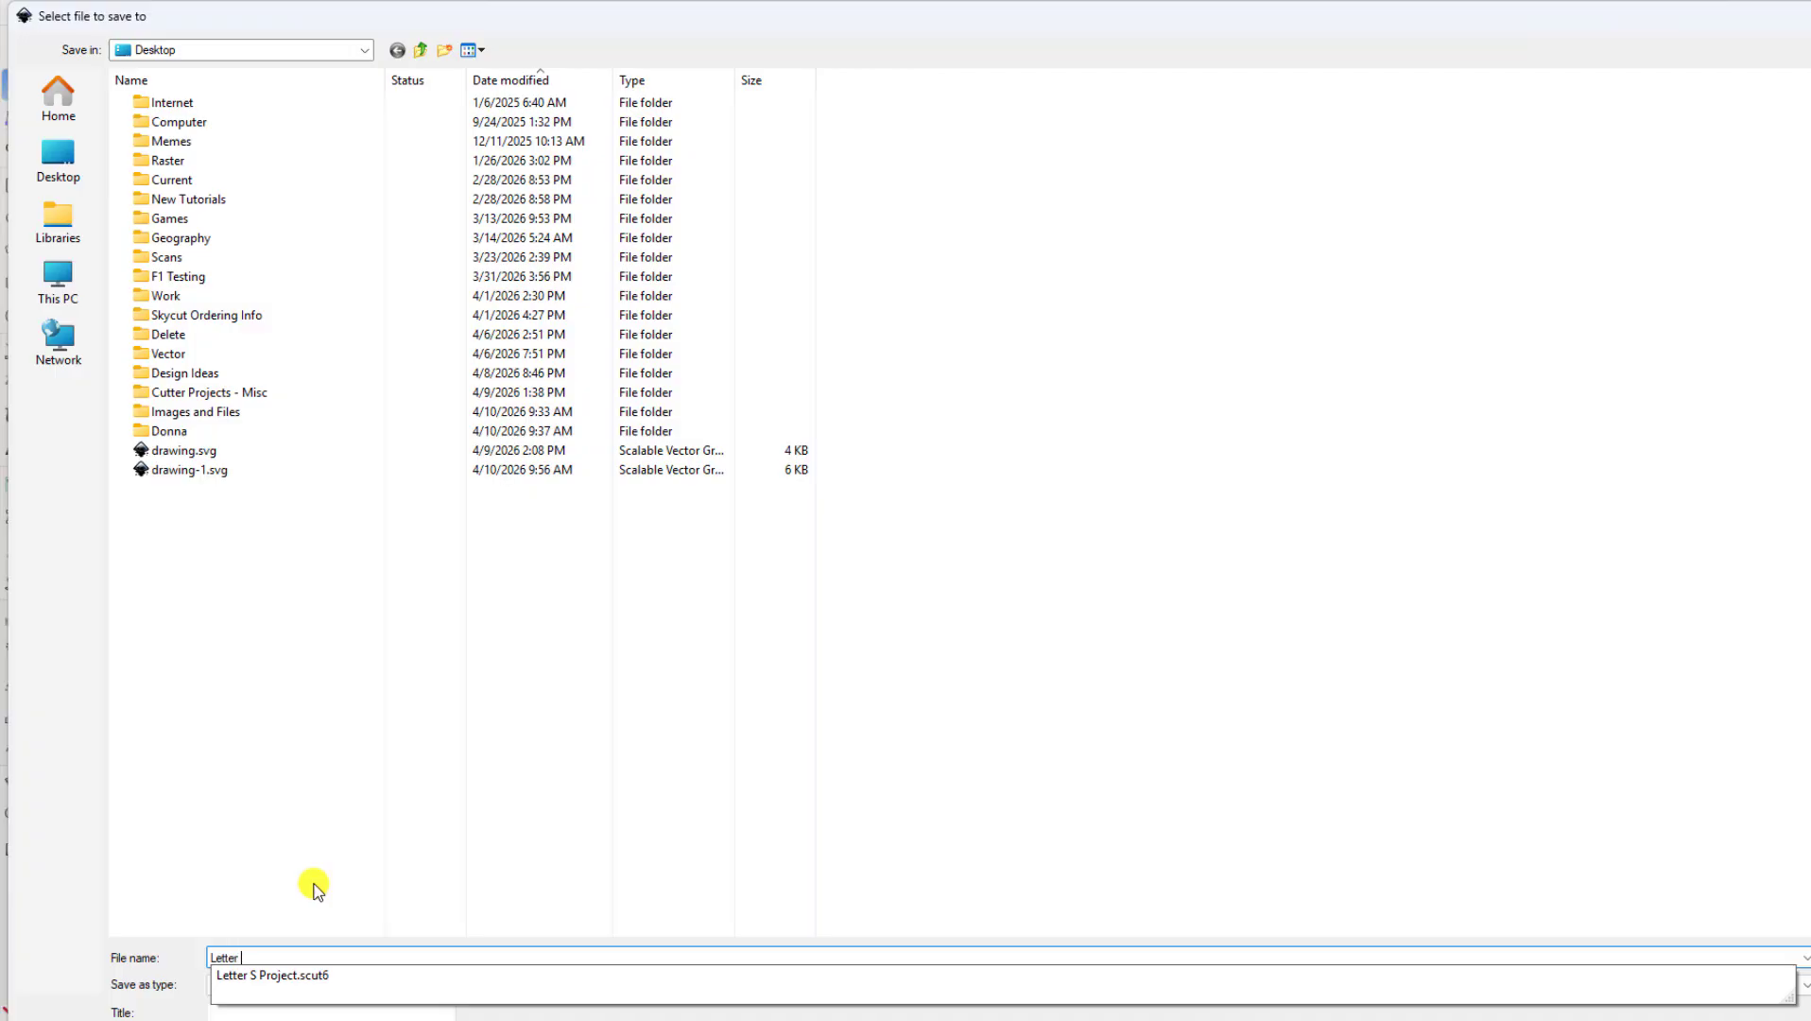
text(Path)
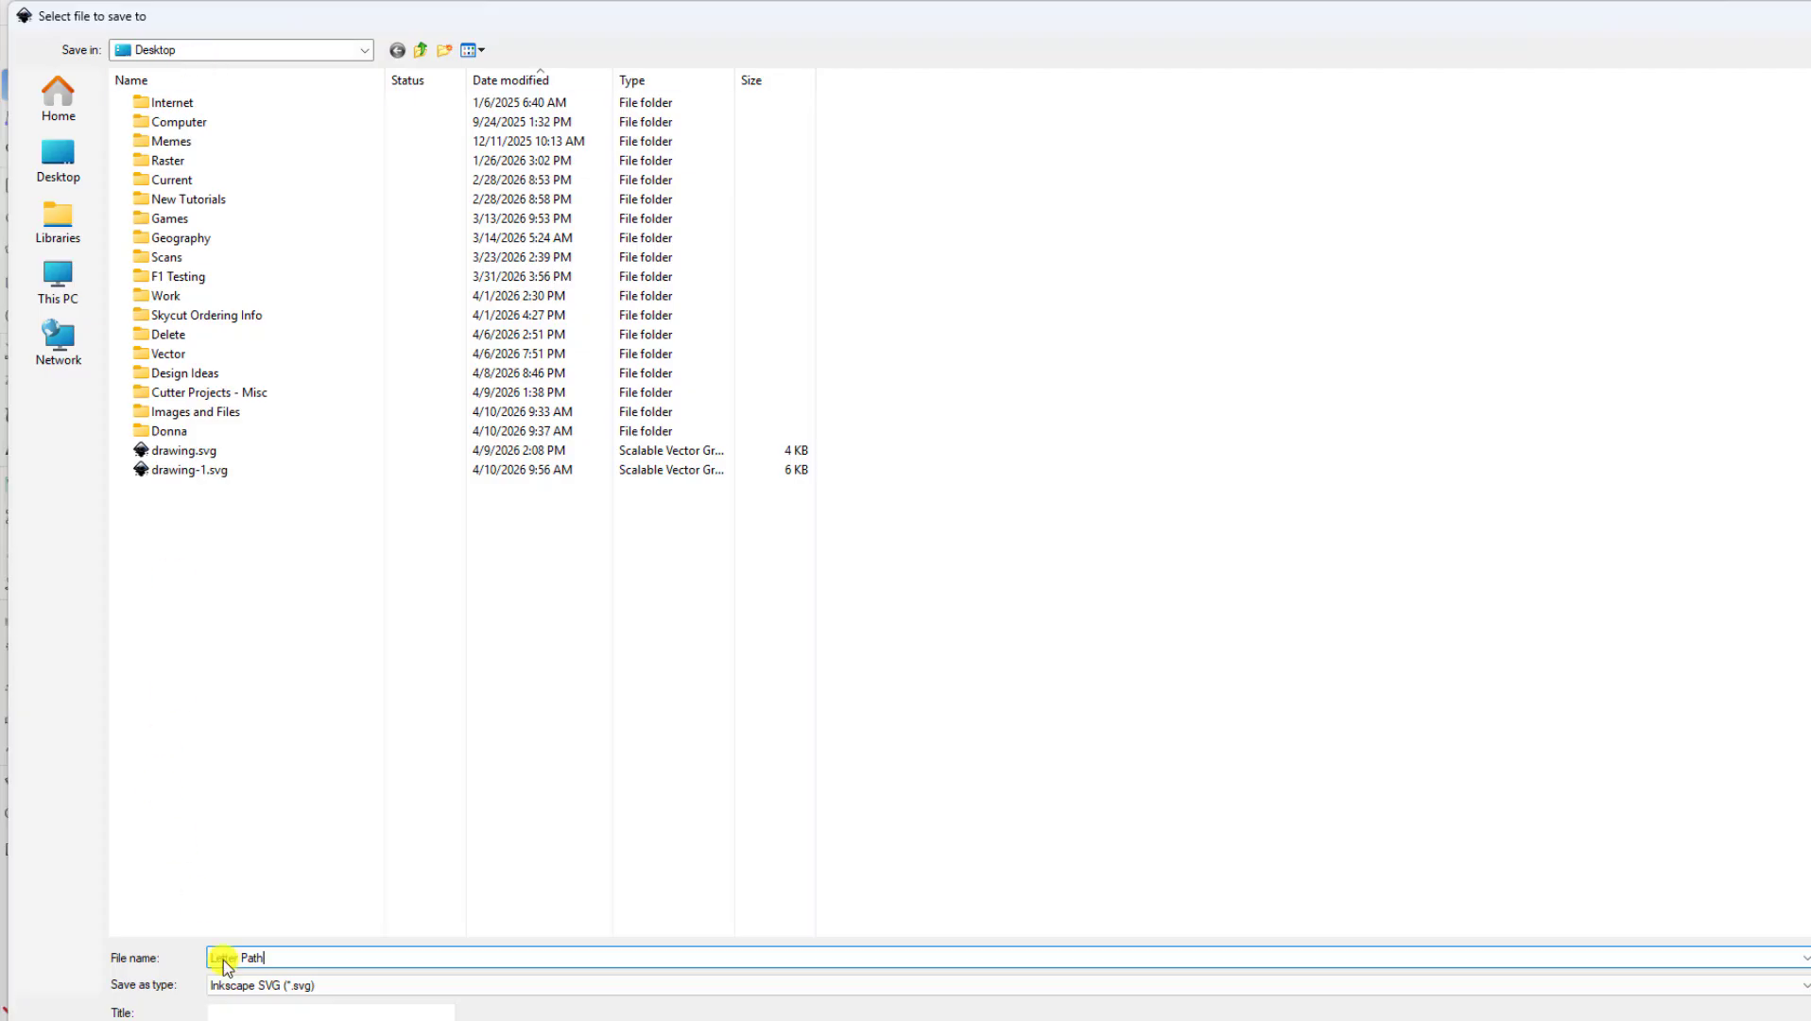
key(Return)
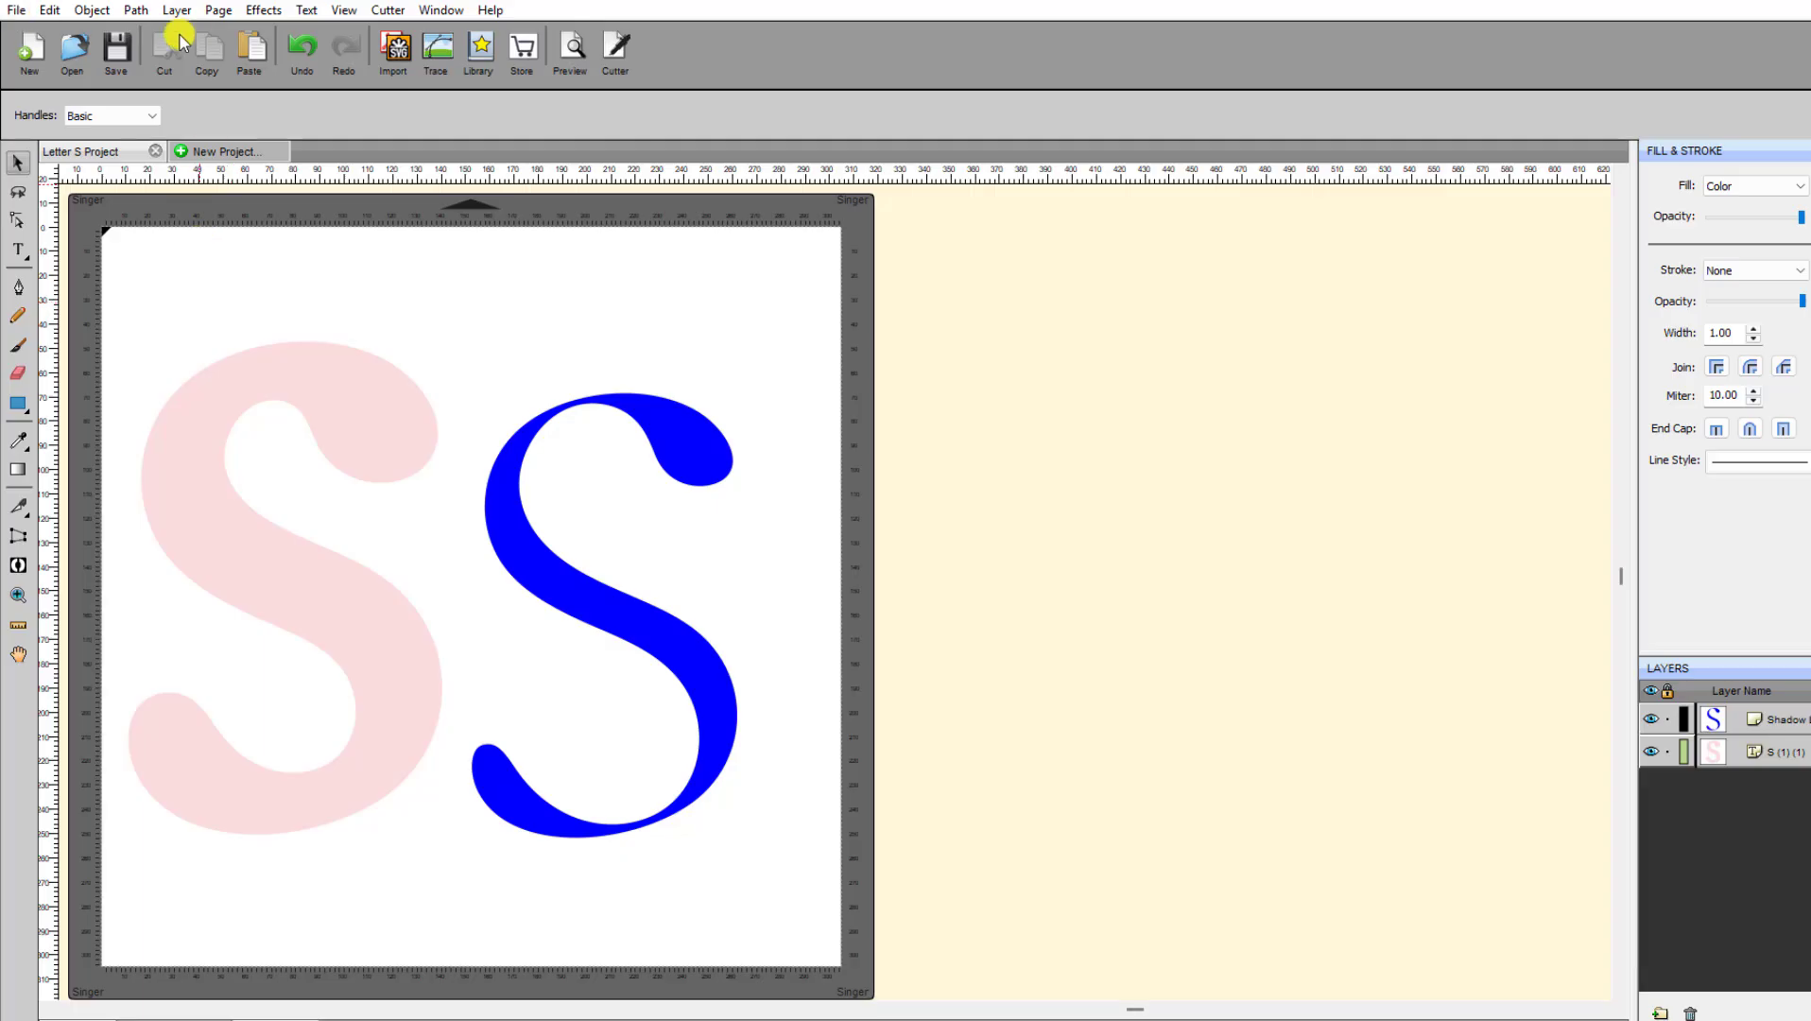
Step: Switch to Sure Cuts A Lot 6, import Letter Path.svg from the Desktop and move it to the empty area beside the mat
click(395, 57)
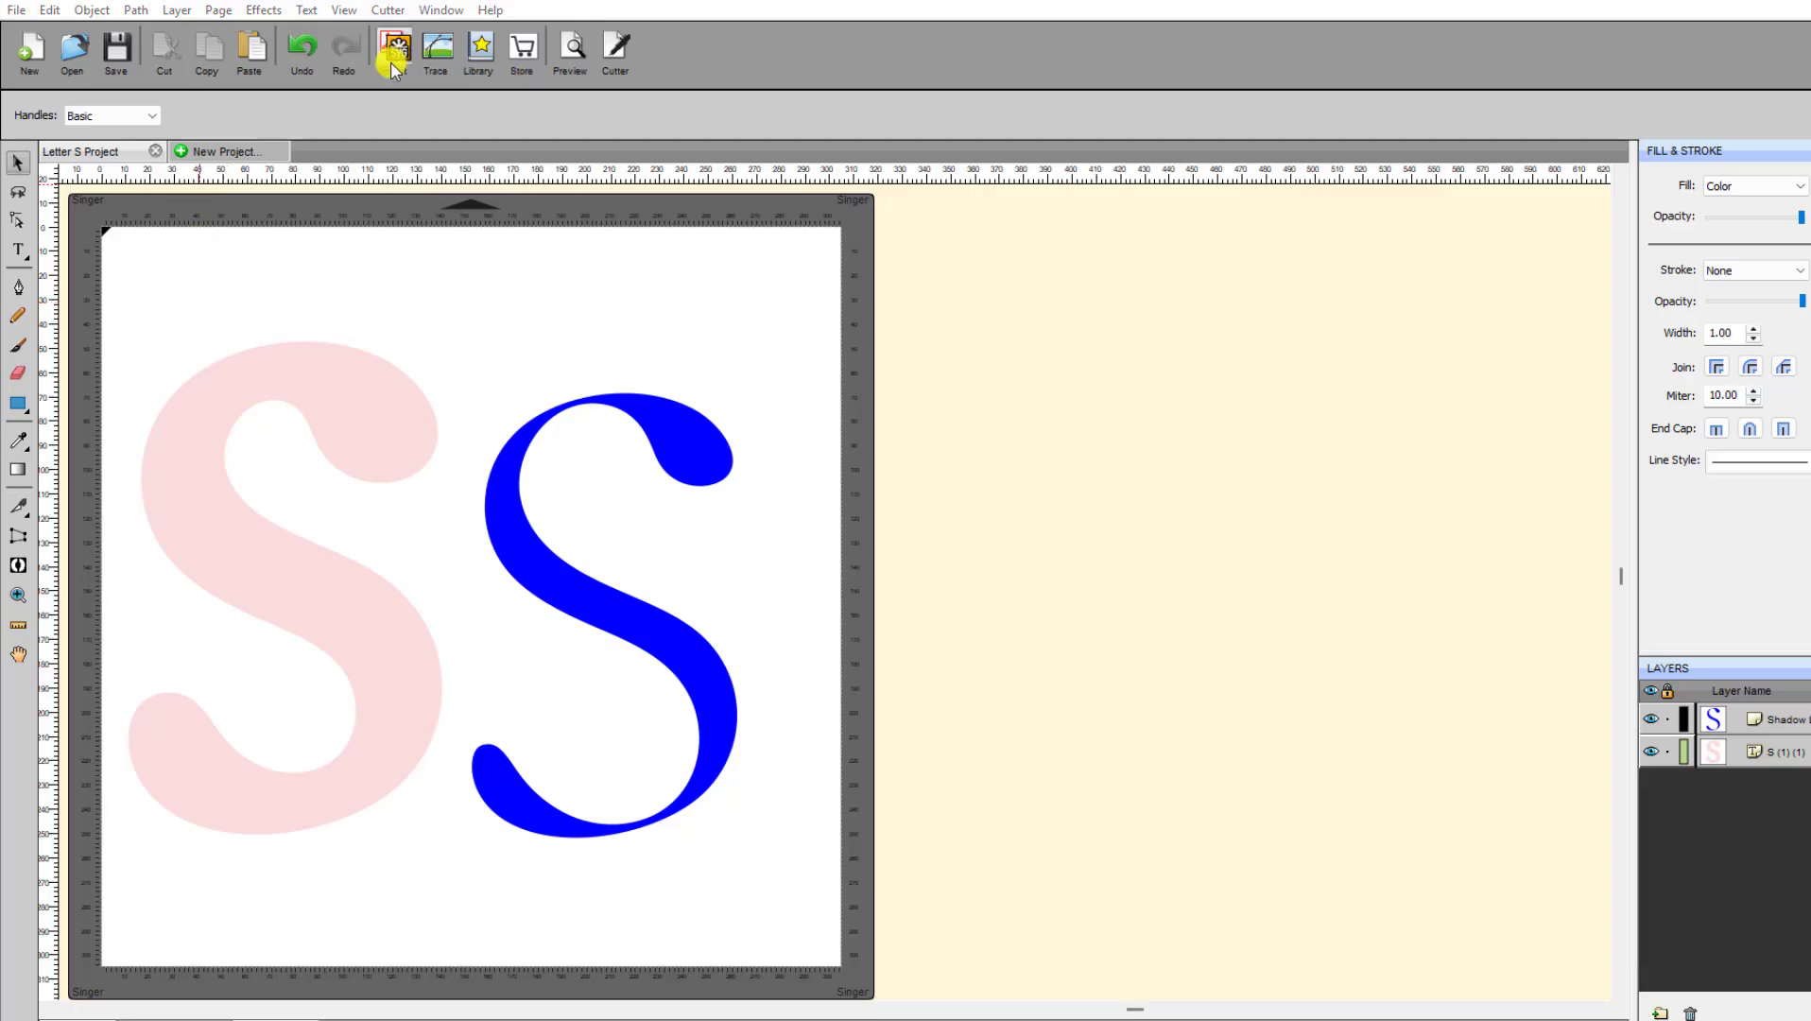
click(743, 504)
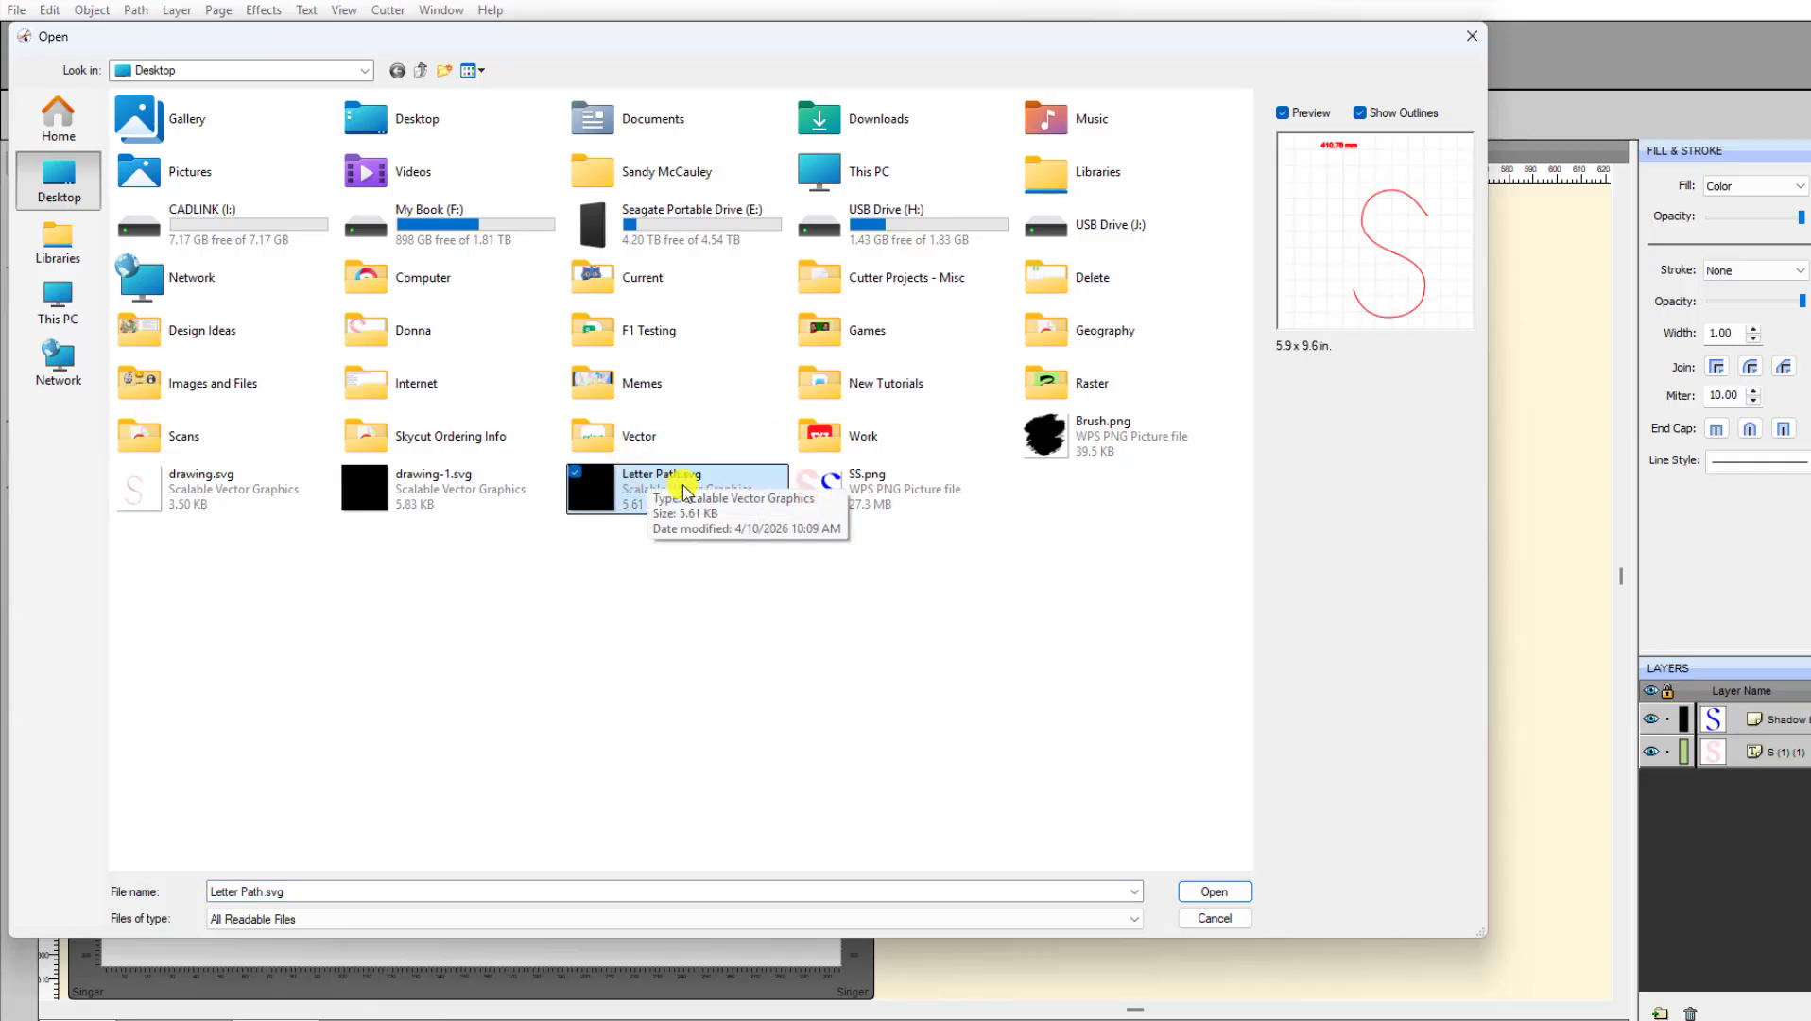
click(1202, 892)
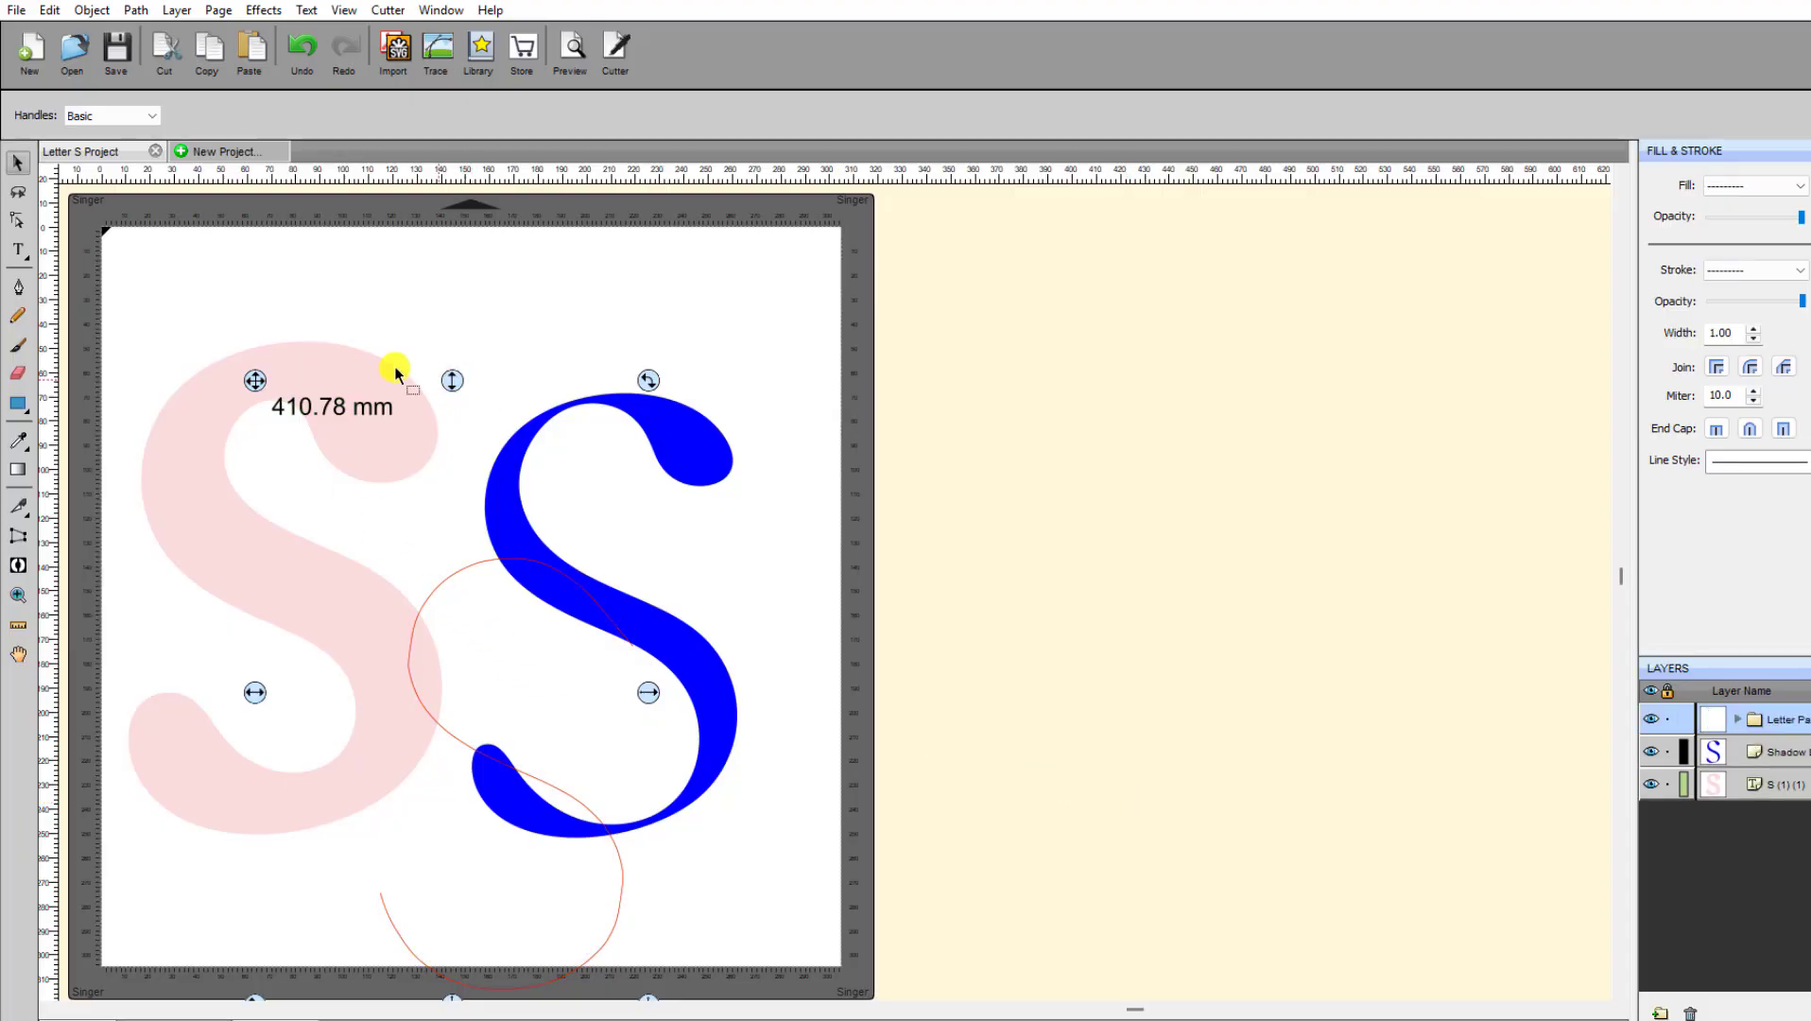
drag(255, 380, 935, 265)
Step: Ungroup the imported centerline and length label
right_click(1043, 433)
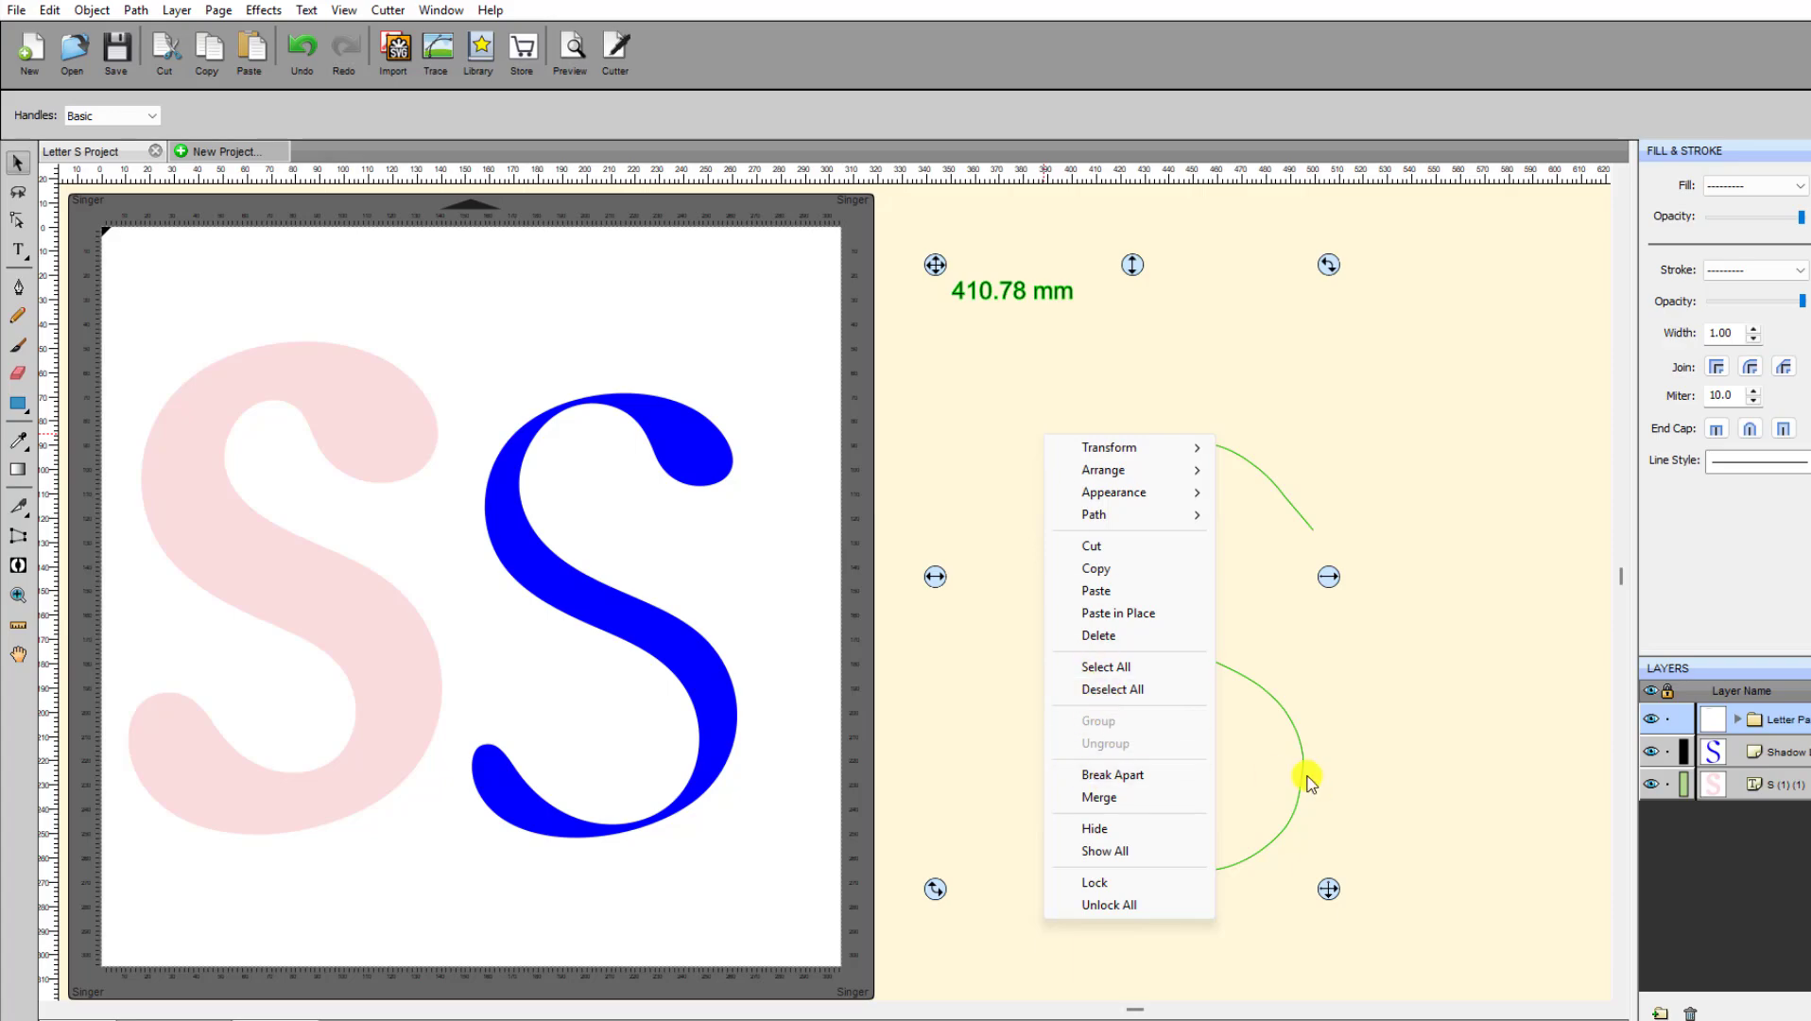
click(1422, 781)
click(1169, 639)
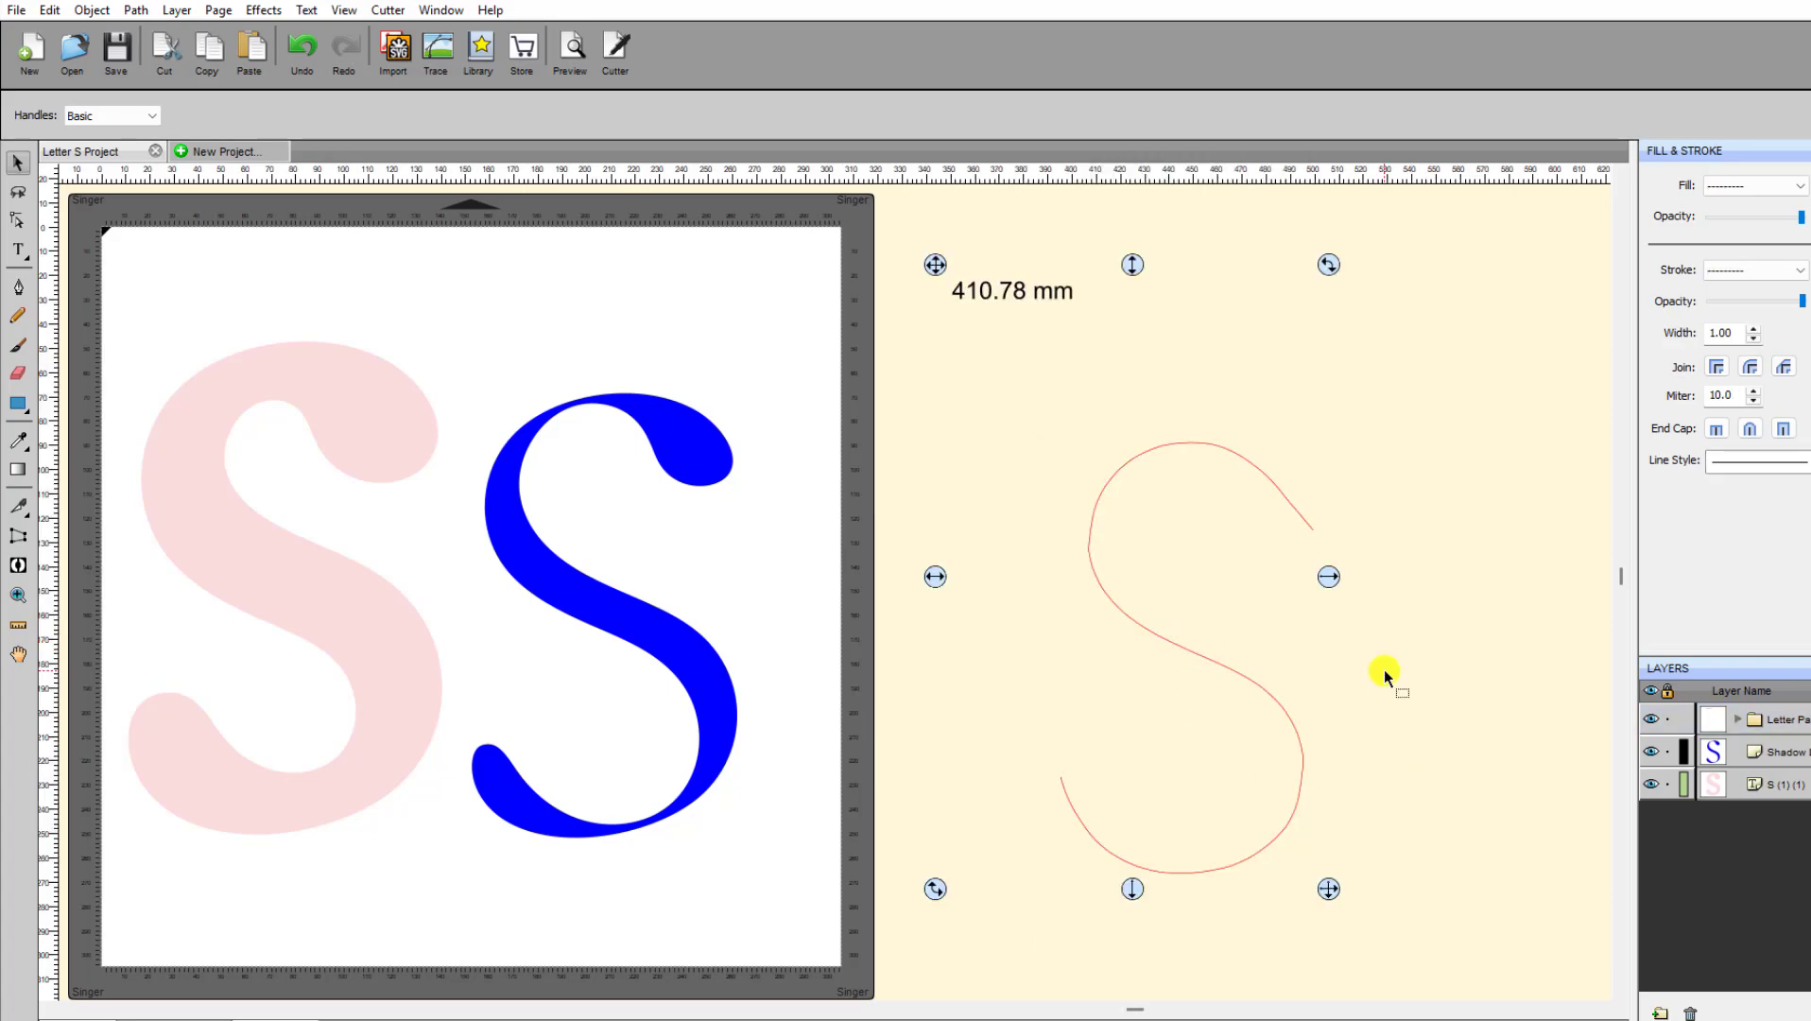
right_click(1384, 670)
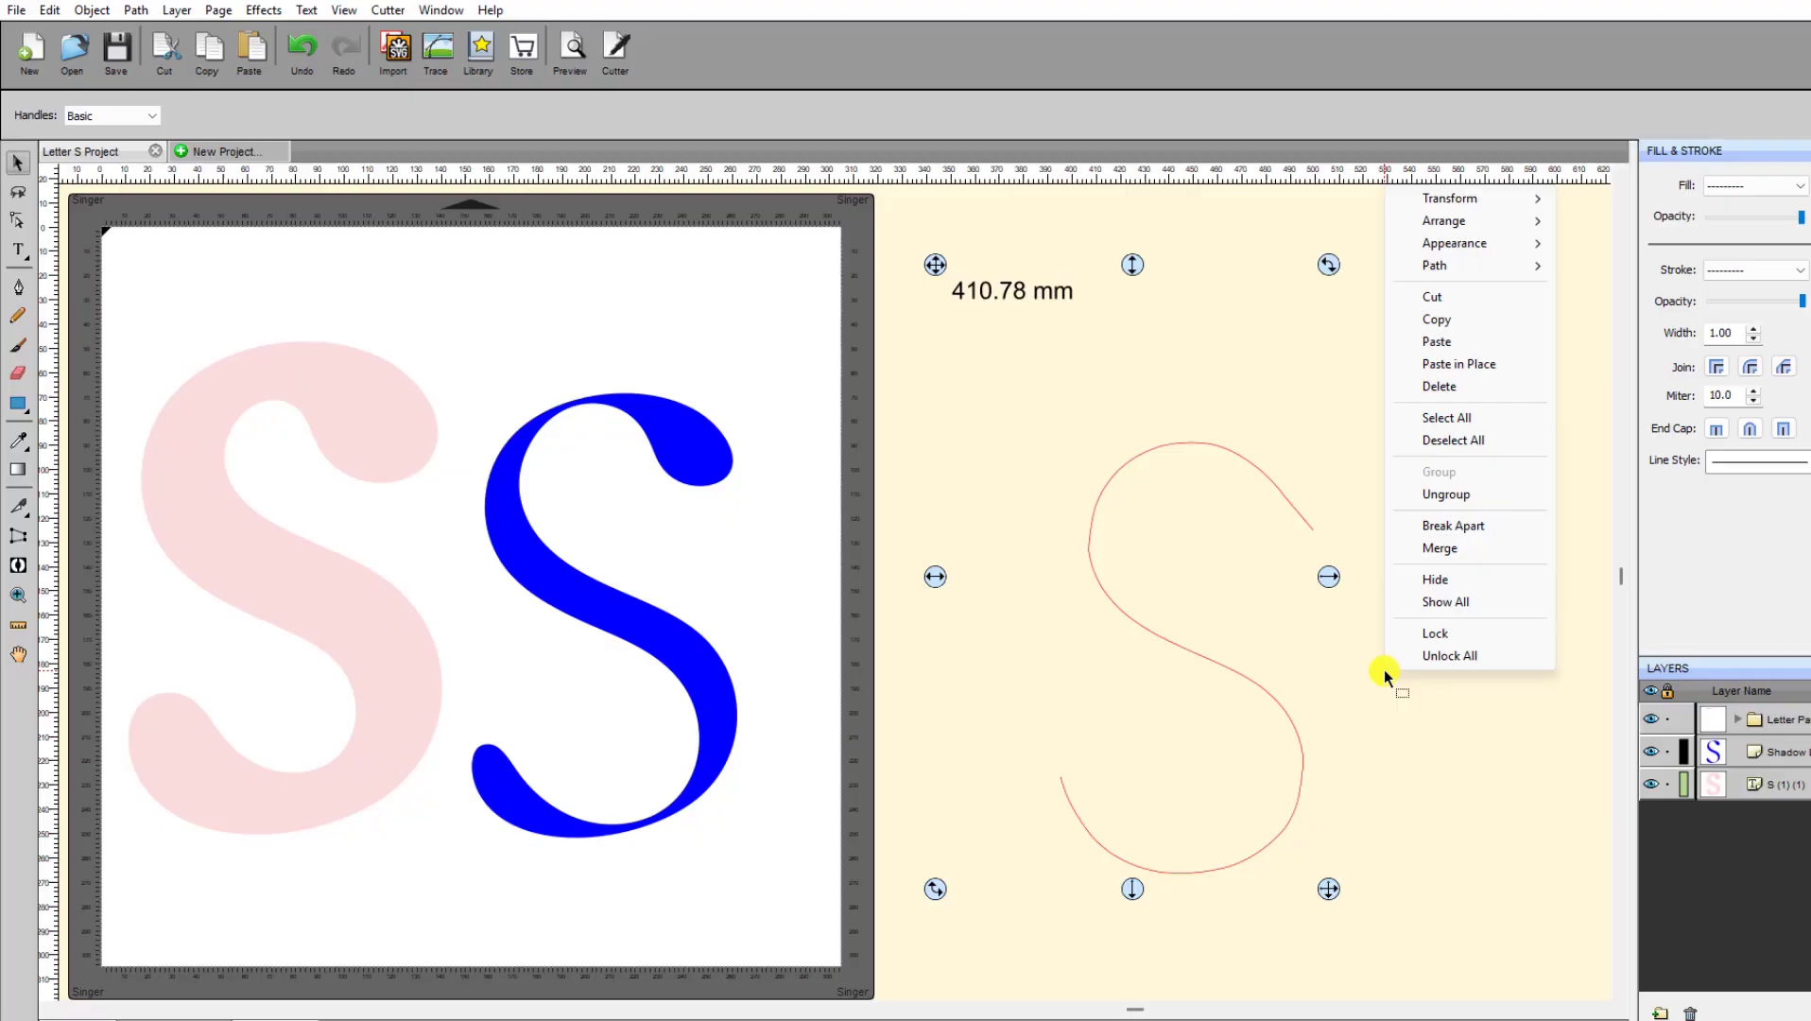
click(1446, 495)
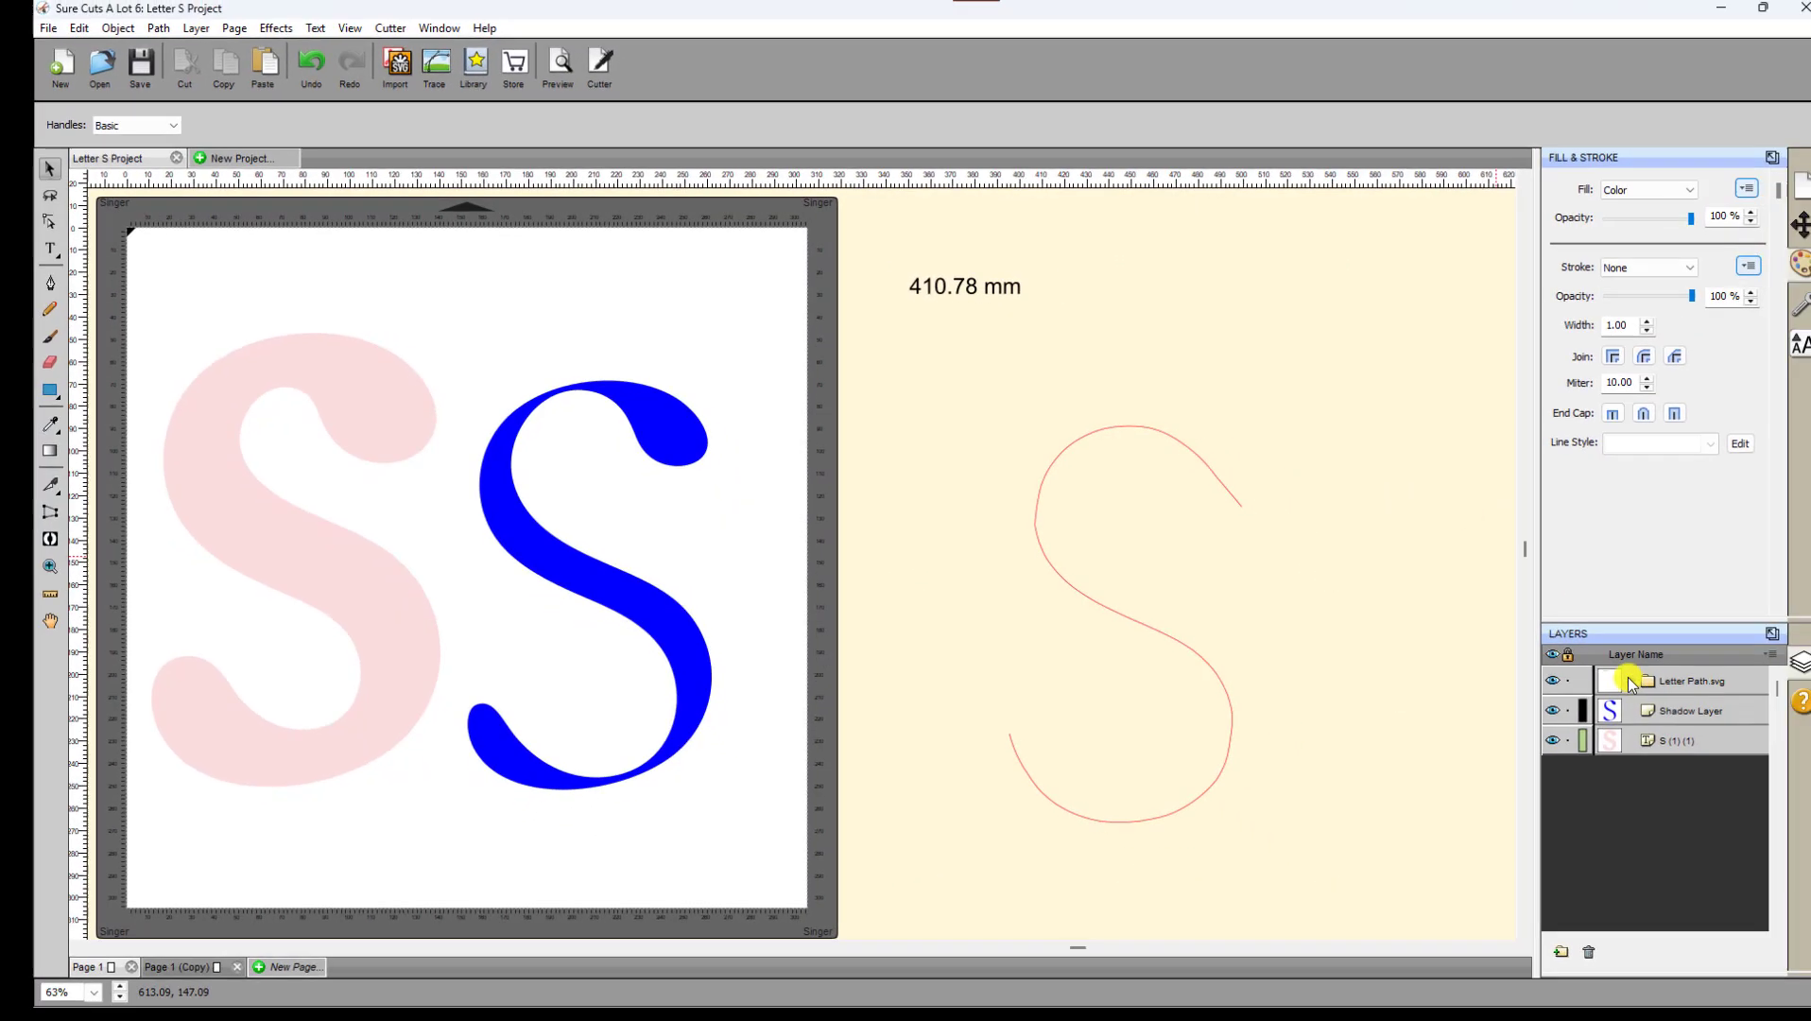
Step: Take the length label and path1 out of the Letter Path.svg layer group and delete the emptied group
click(1630, 681)
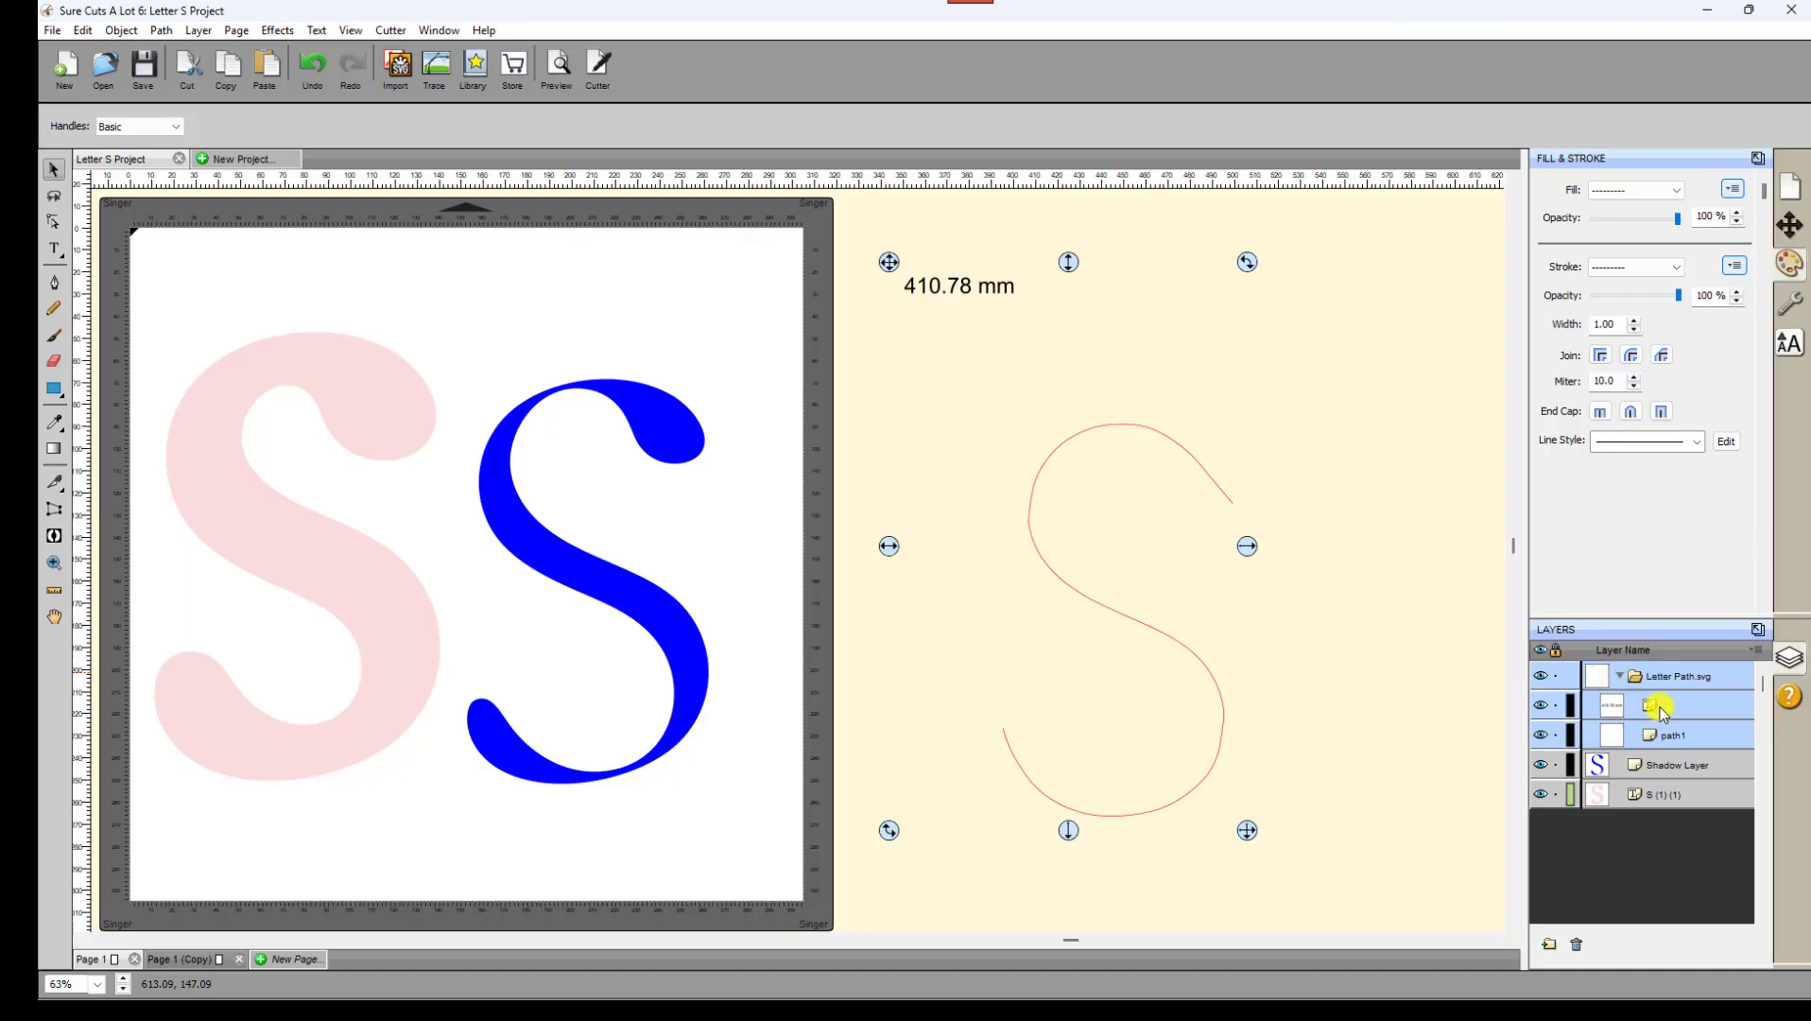
click(1661, 713)
drag(1656, 710, 1576, 666)
mouse_move(1667, 737)
mouse_down()
mouse_move(1480, 638)
mouse_move(1425, 654)
mouse_up()
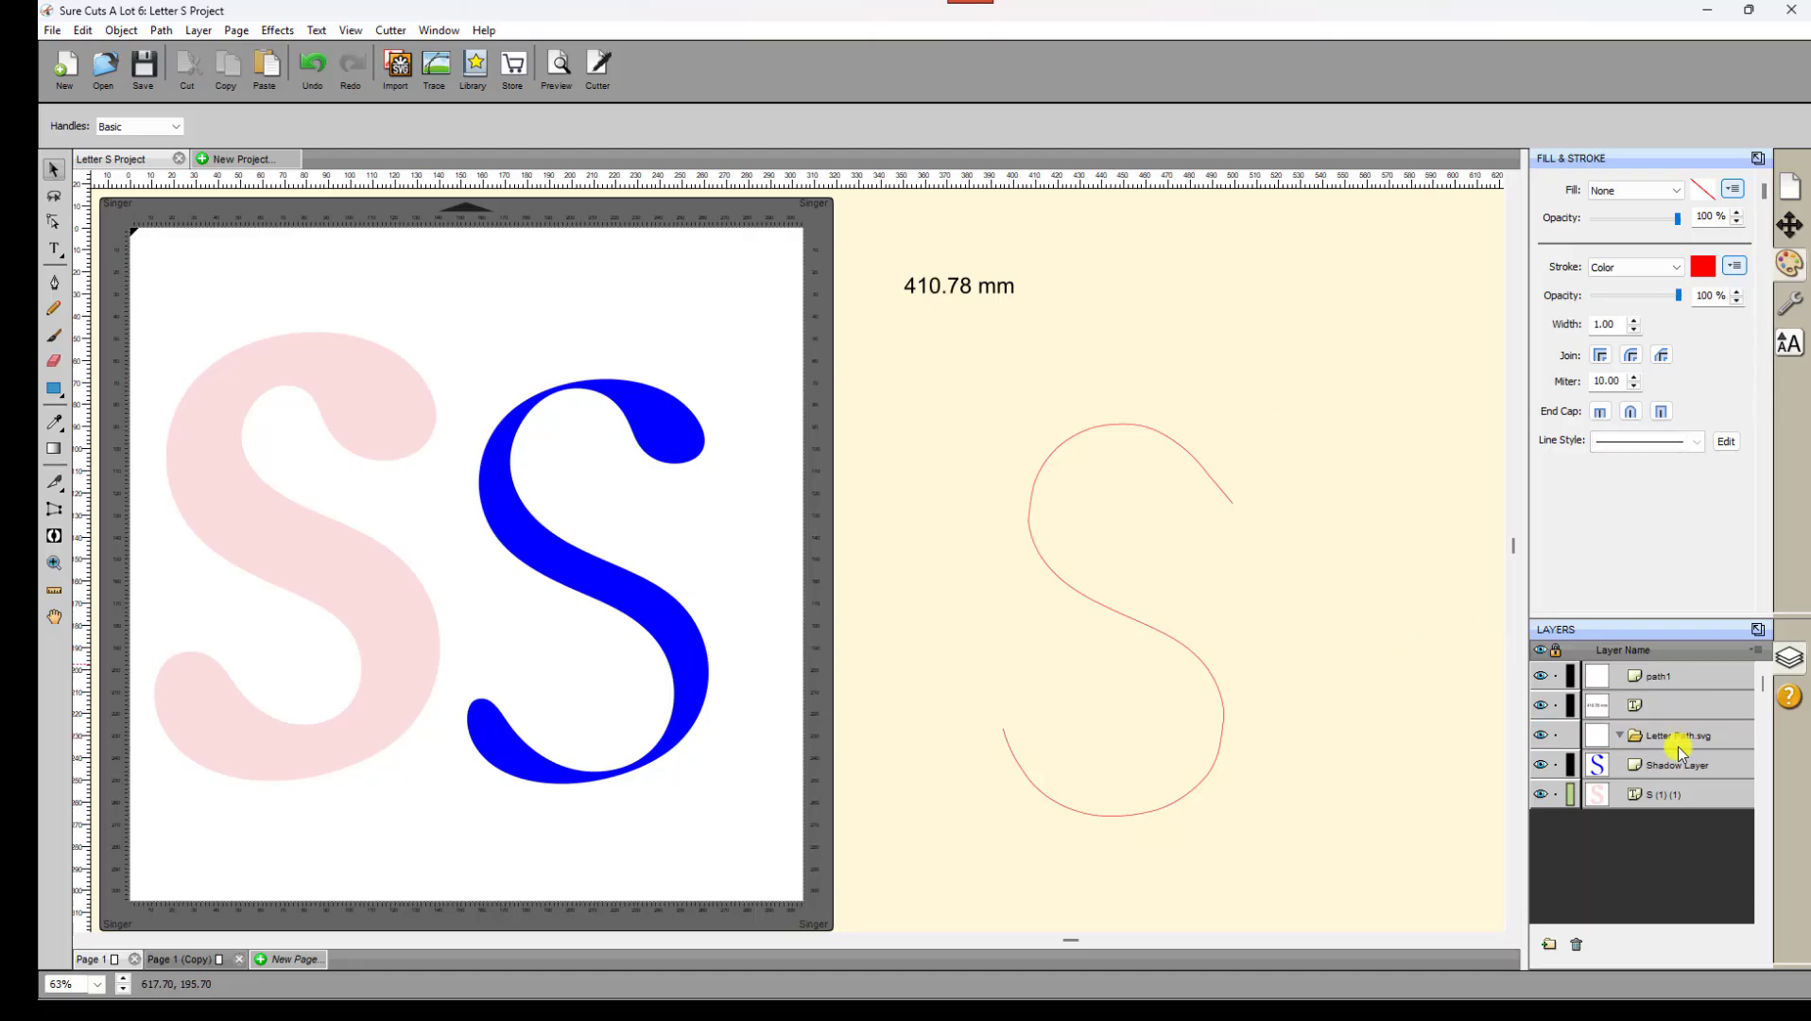
click(1642, 738)
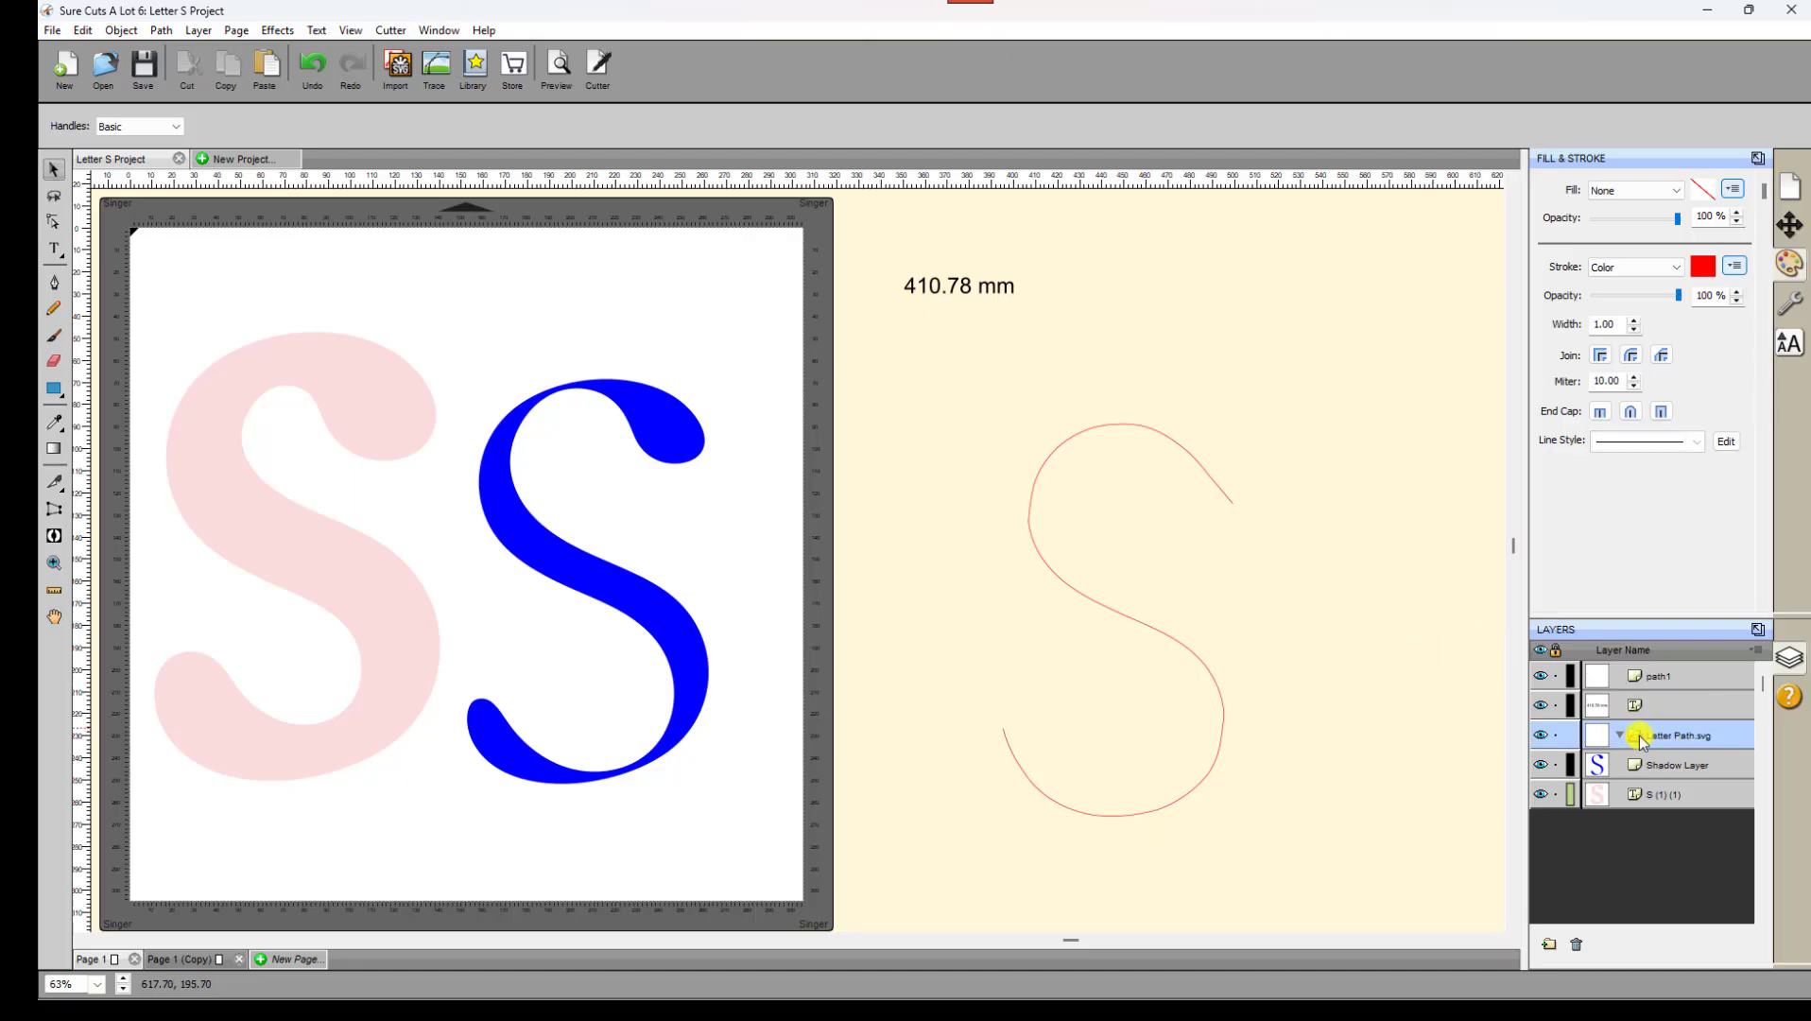
click(1576, 944)
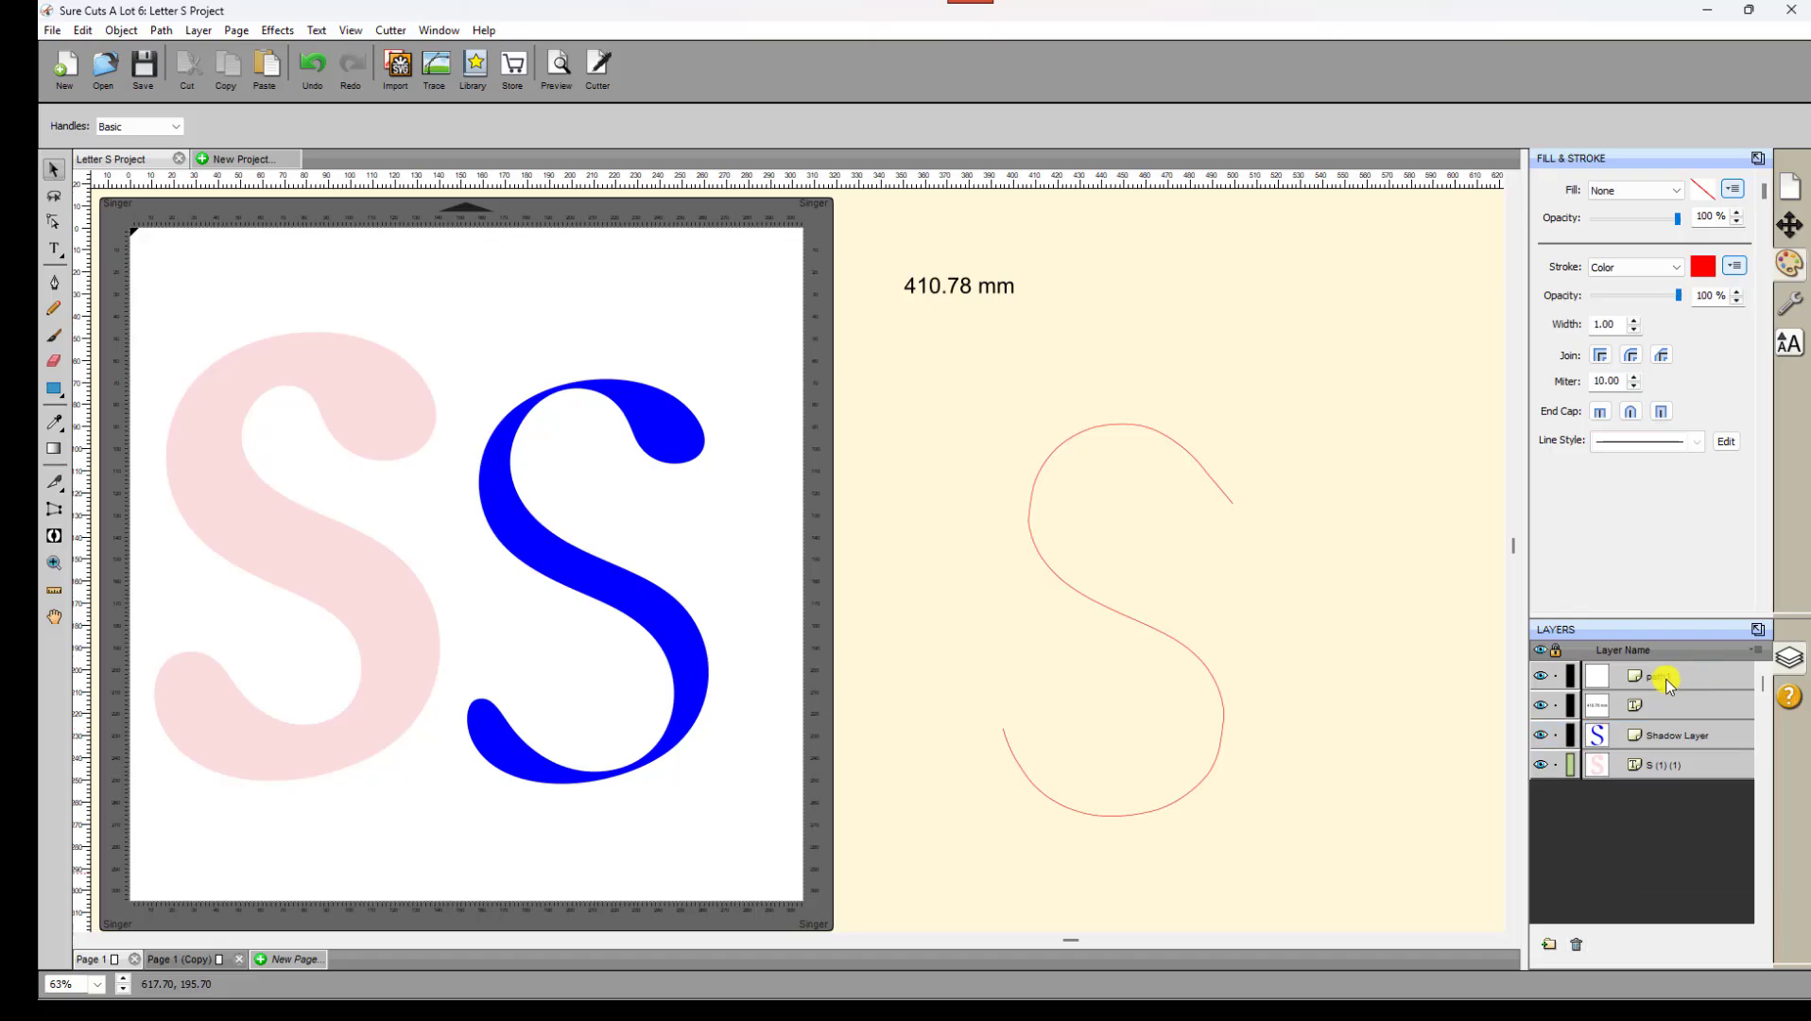
Step: Shift the length label slightly within the empty area and place the red centerline inside the pink S
click(1640, 716)
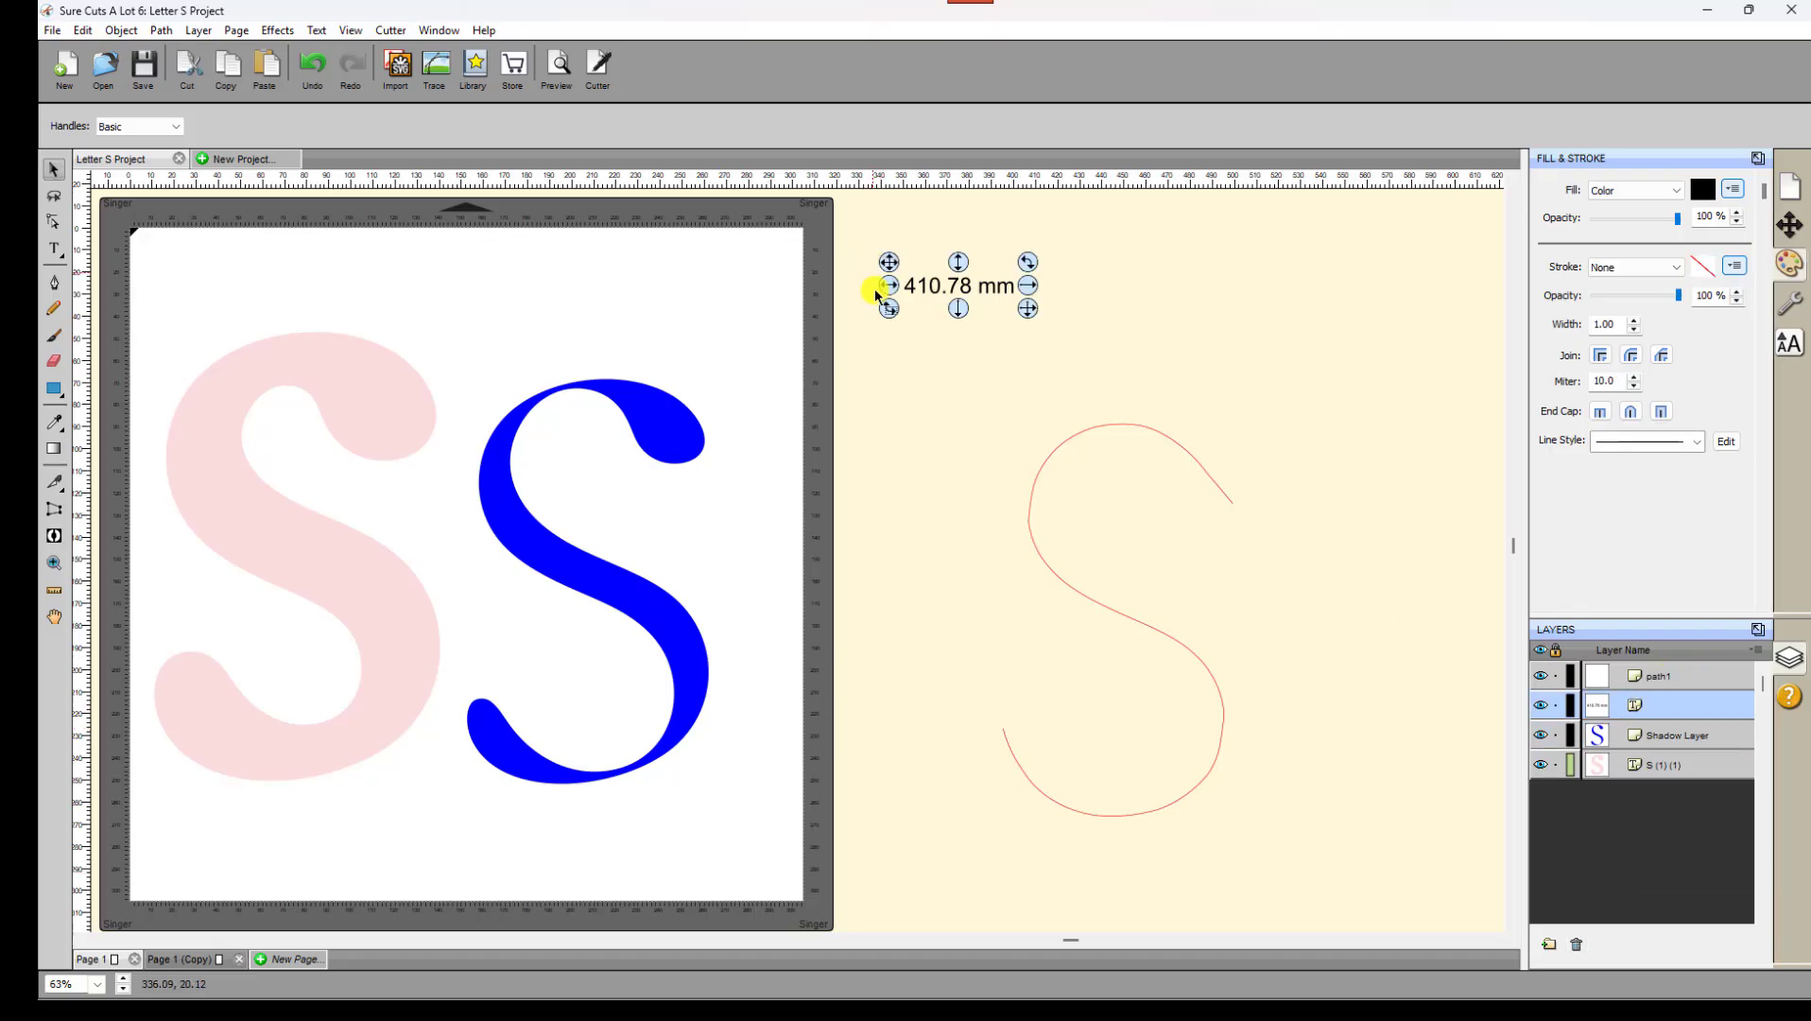
drag(924, 278, 974, 294)
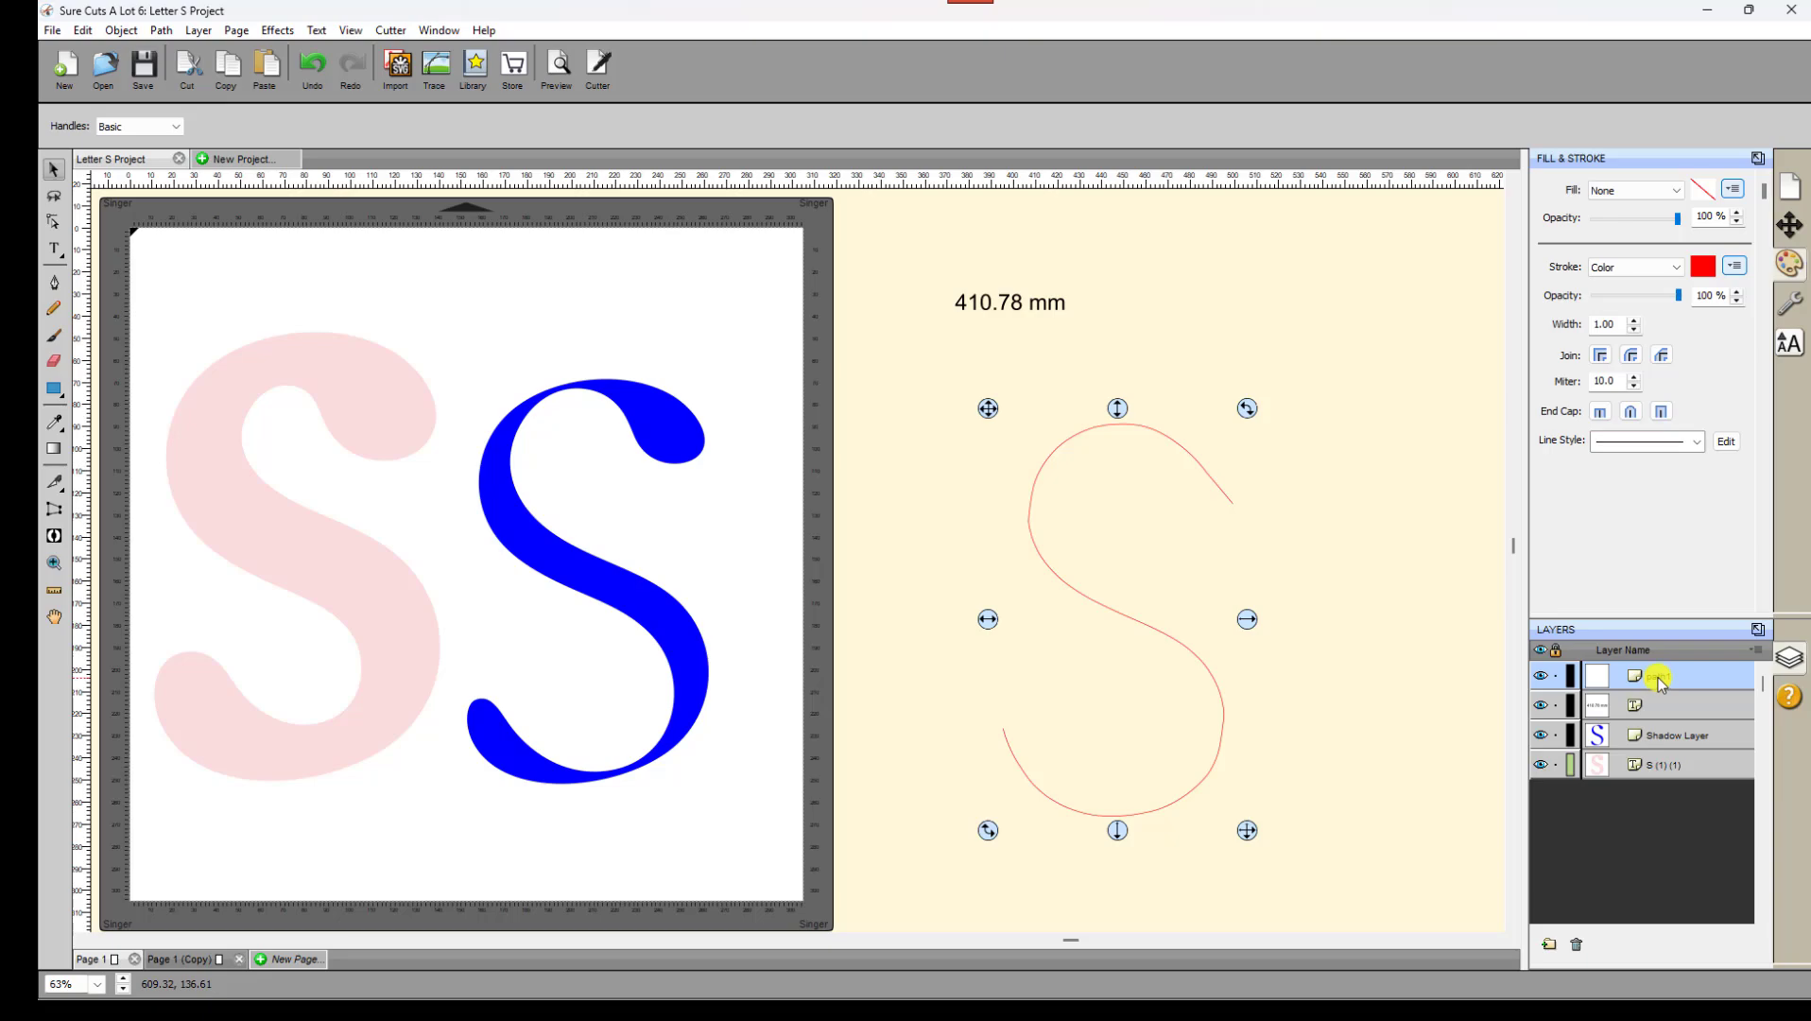
drag(988, 408, 164, 341)
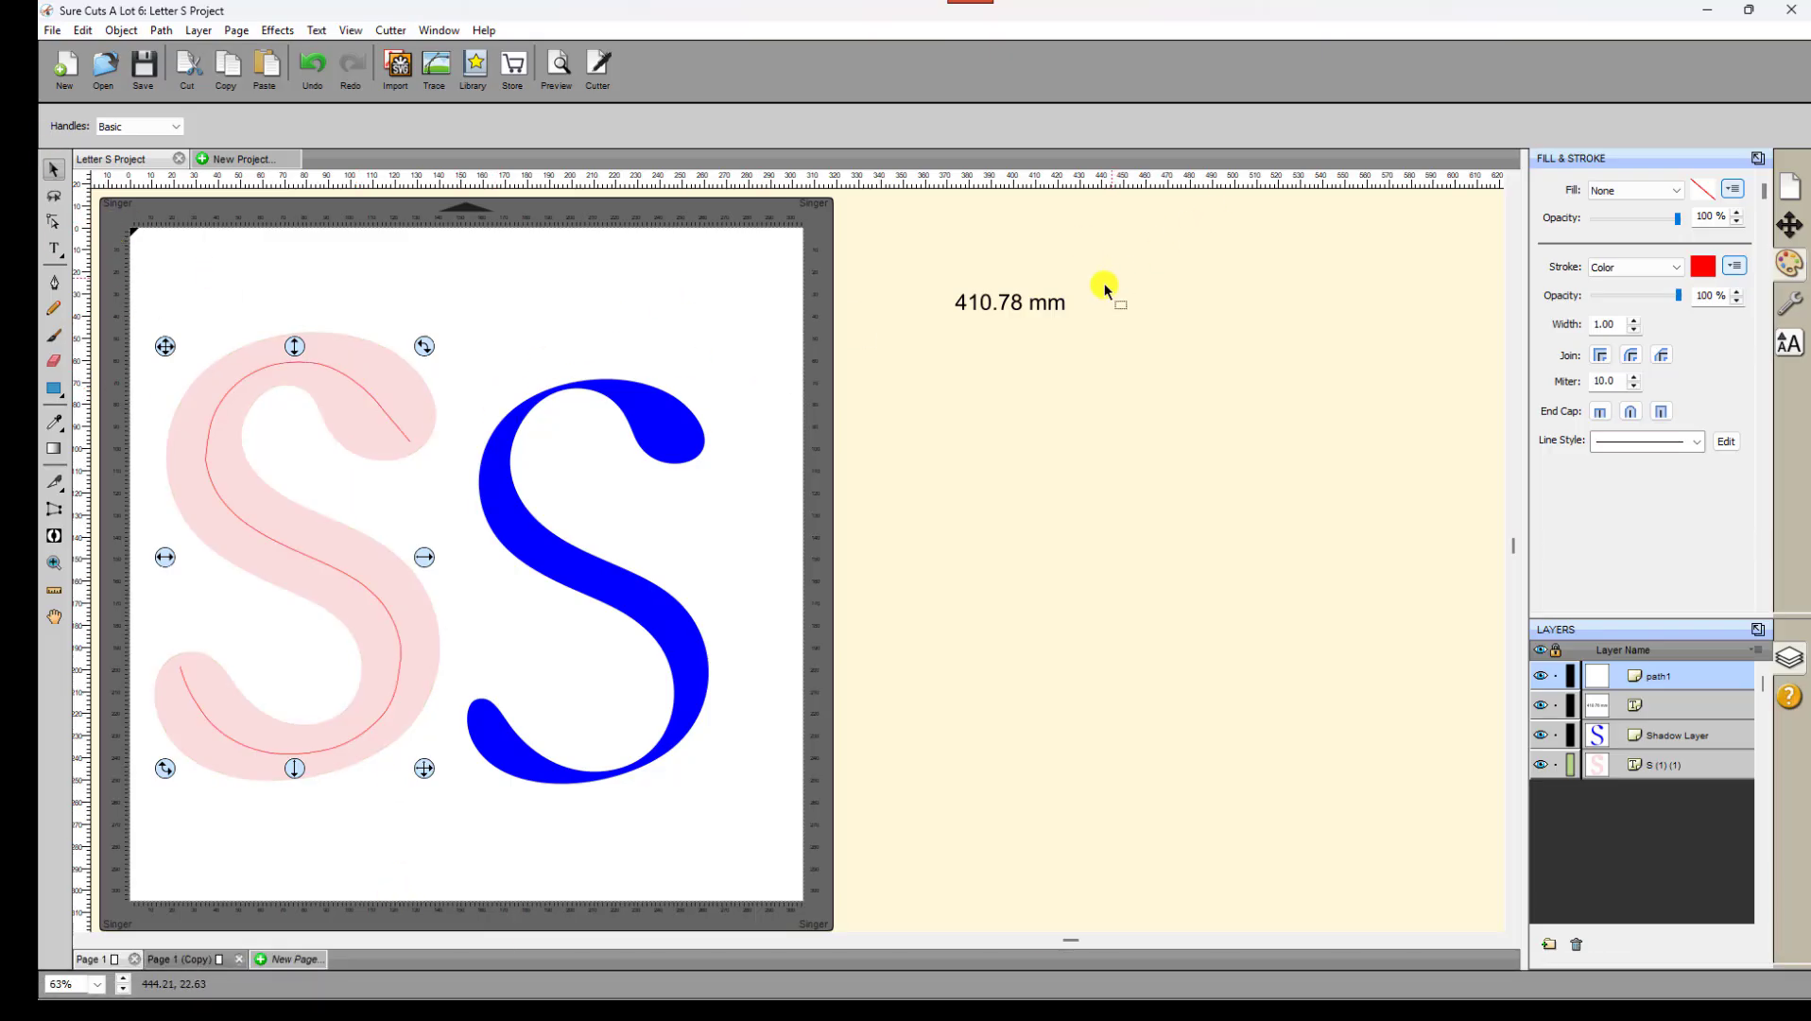
click(572, 299)
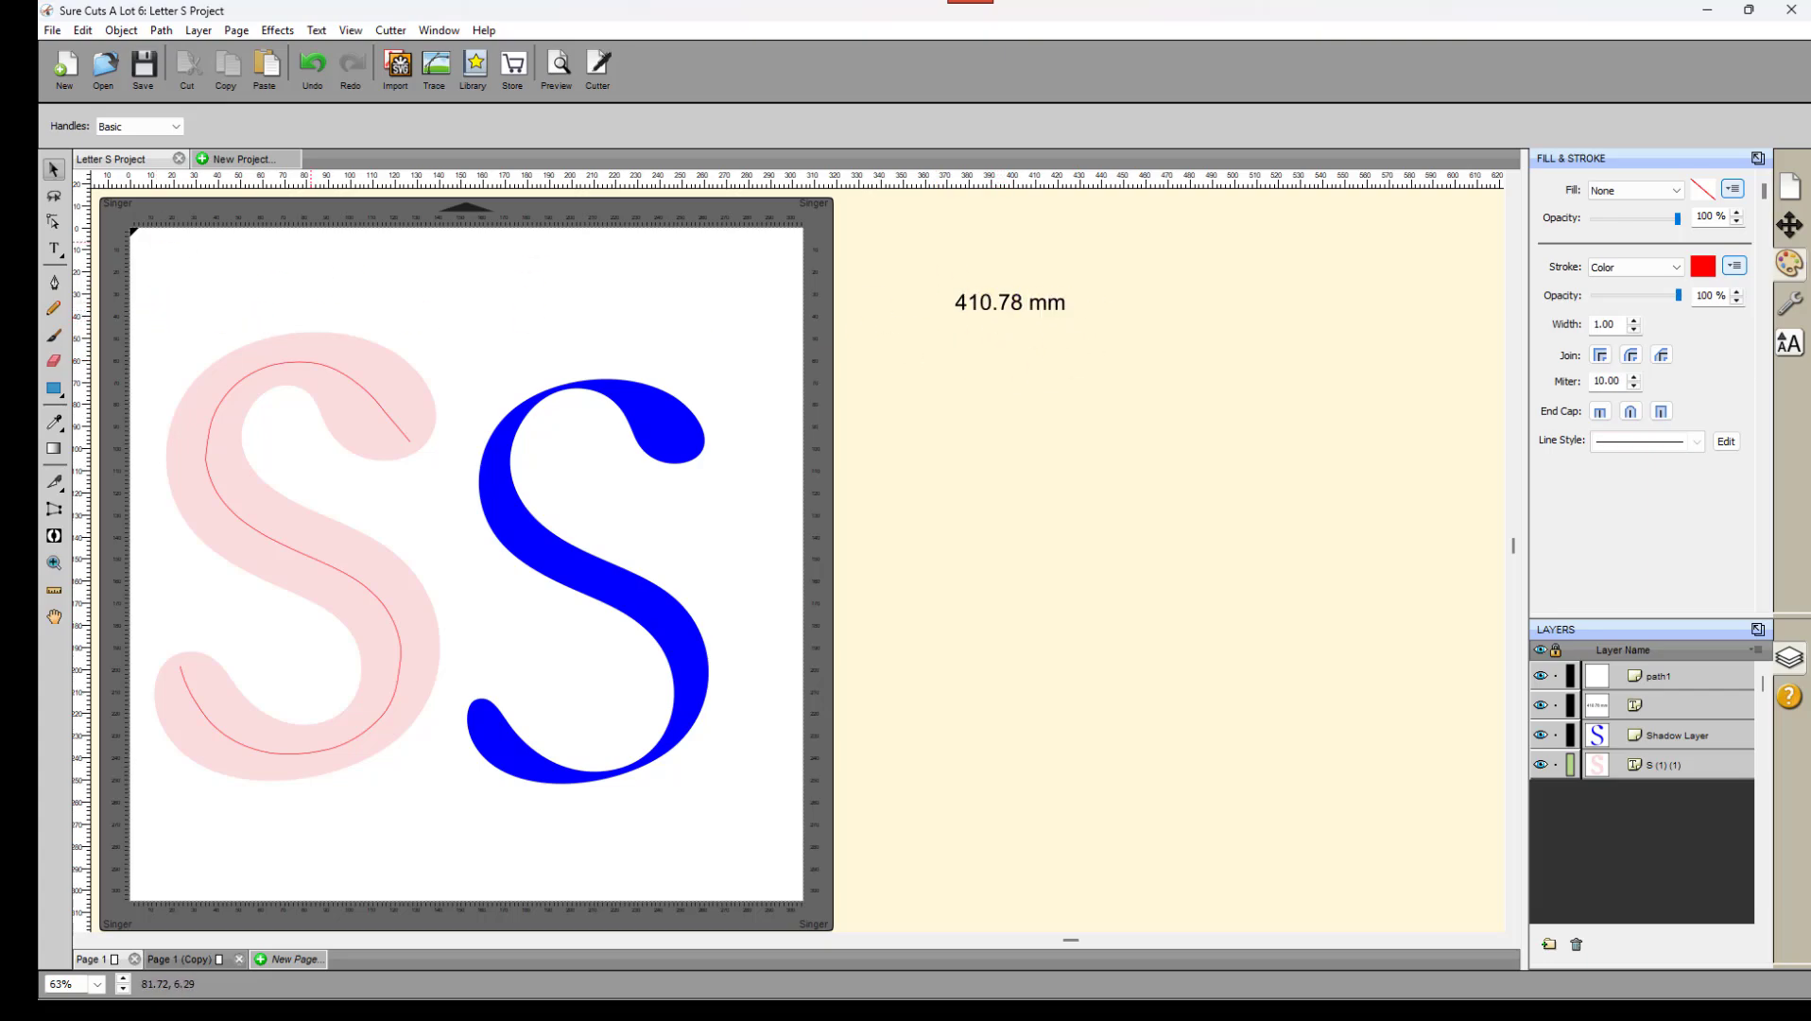
Step: Draw a straight horizontal line about 234 mm long above the two S shapes with the Draw Tool
click(53, 283)
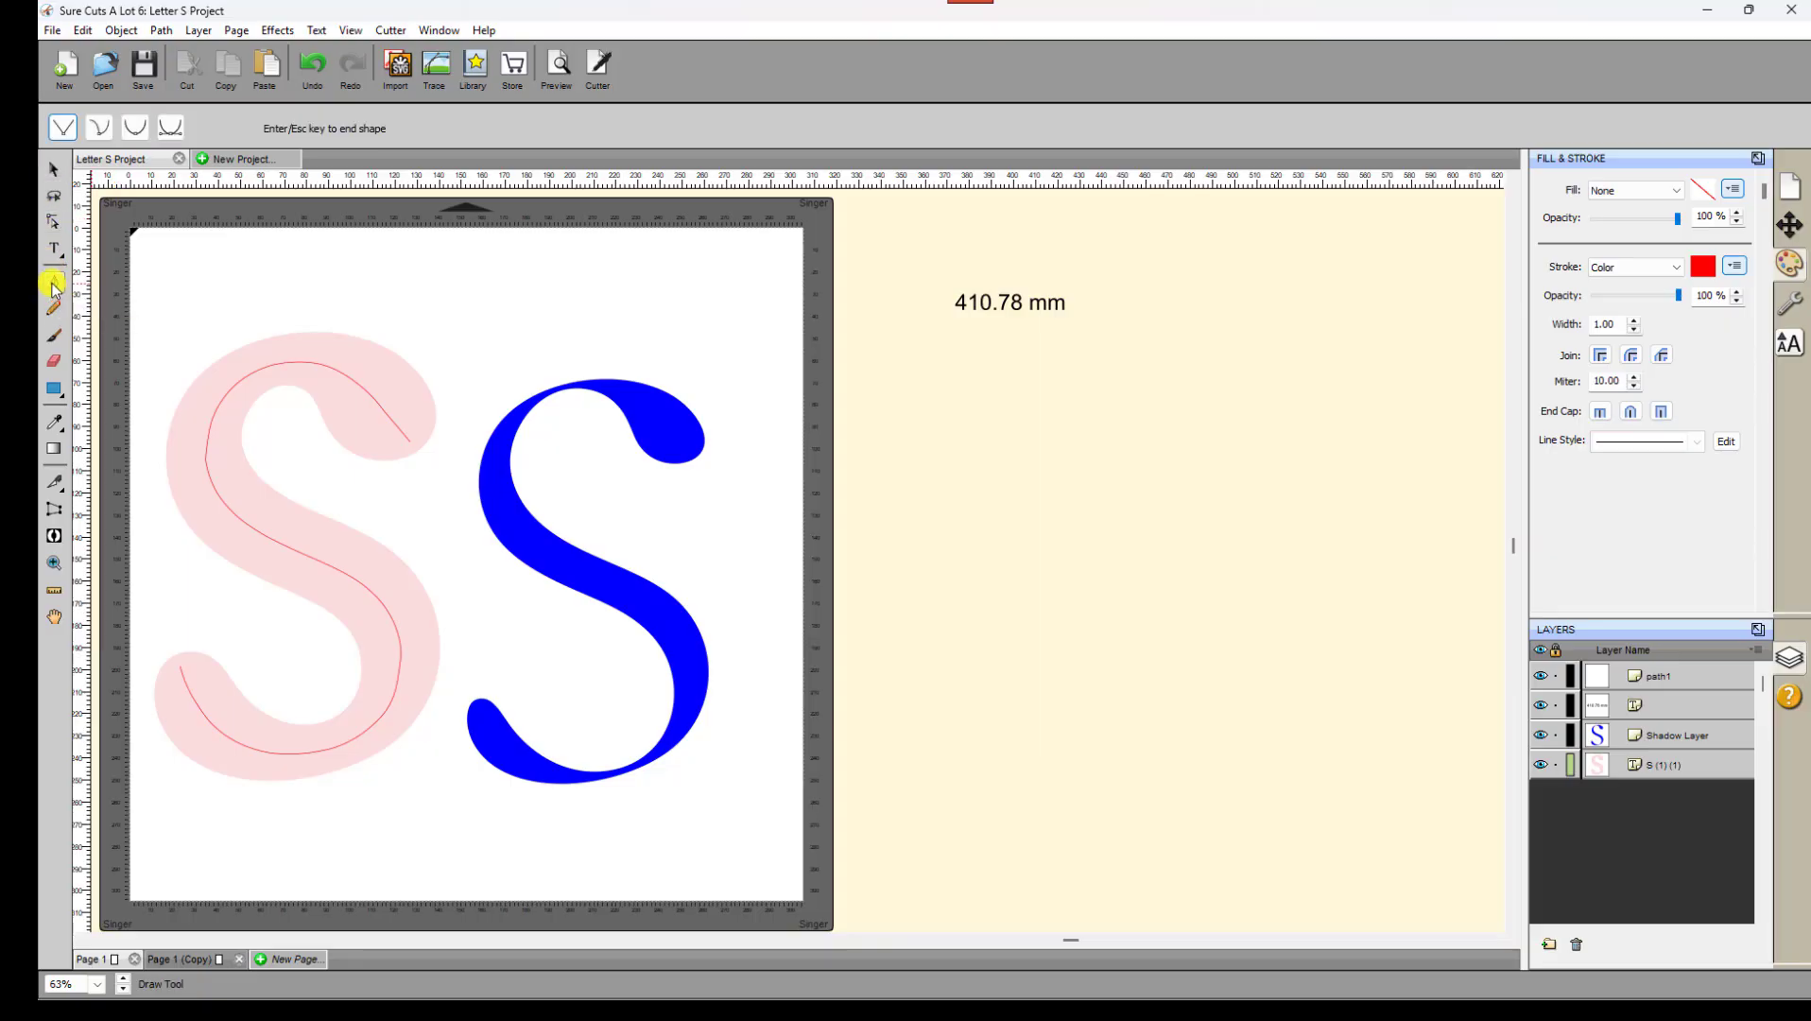
click(157, 298)
shift+click(673, 336)
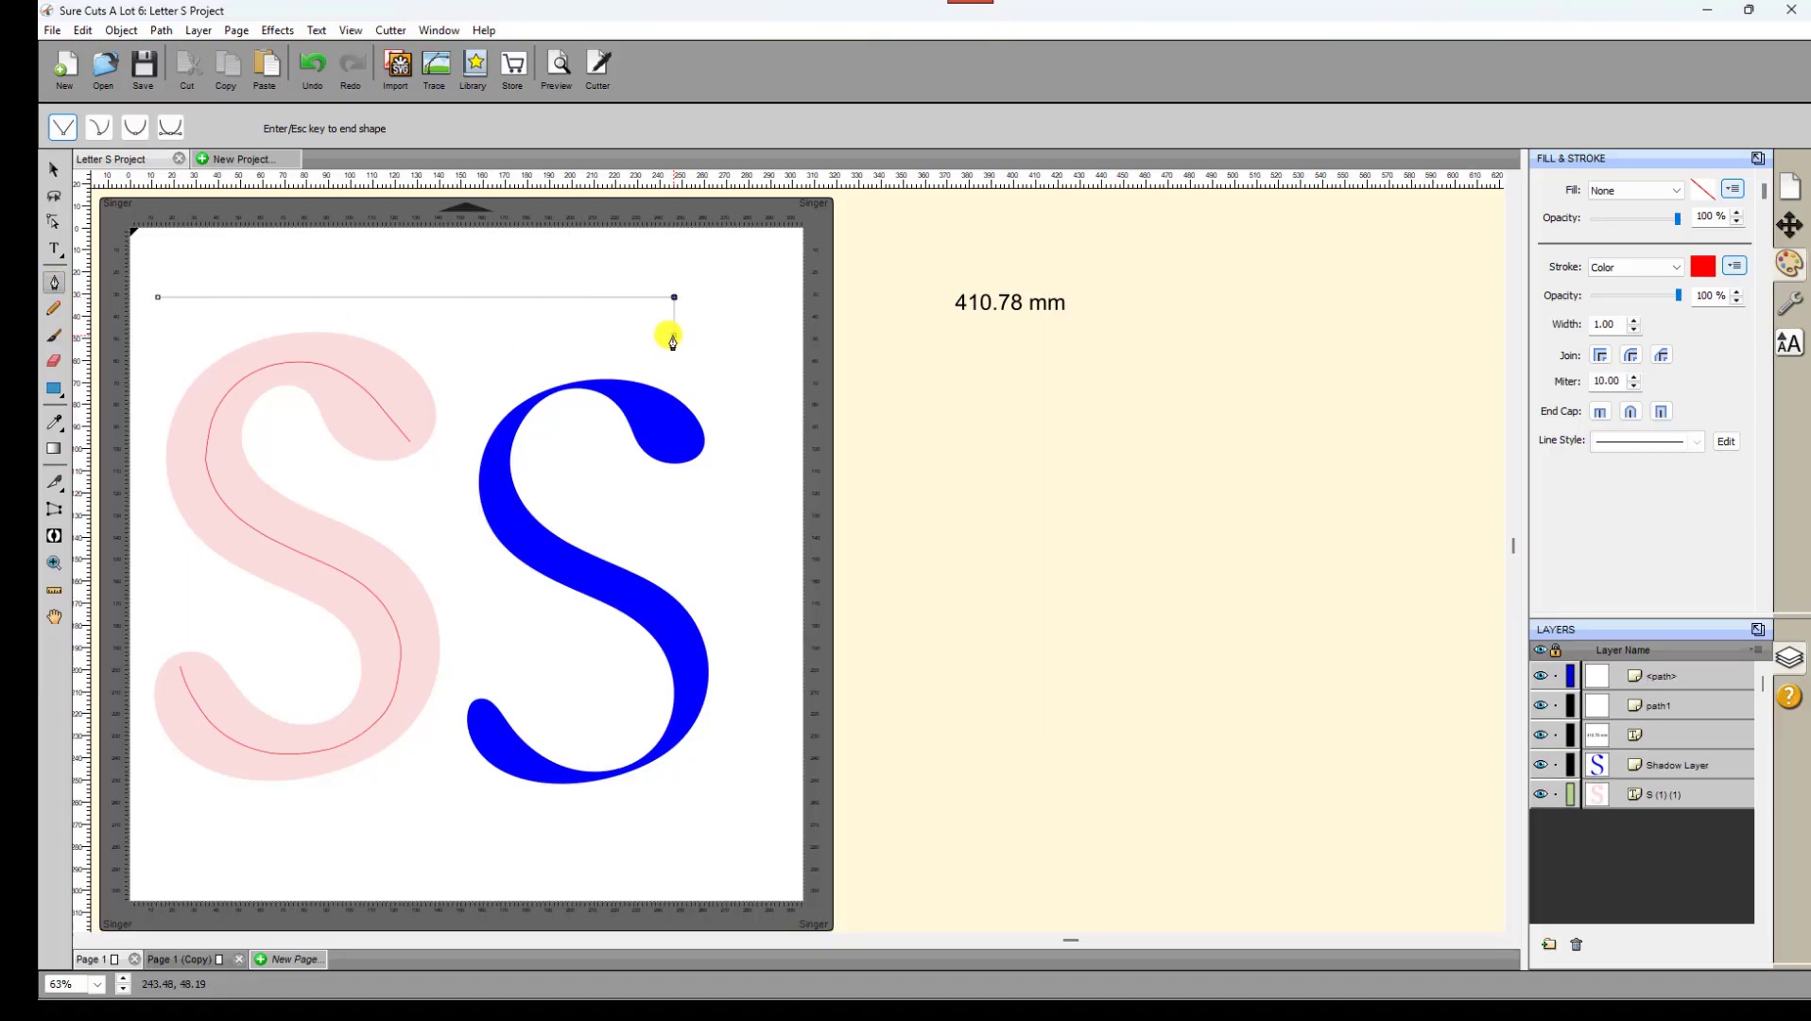
key(Return)
click(324, 296)
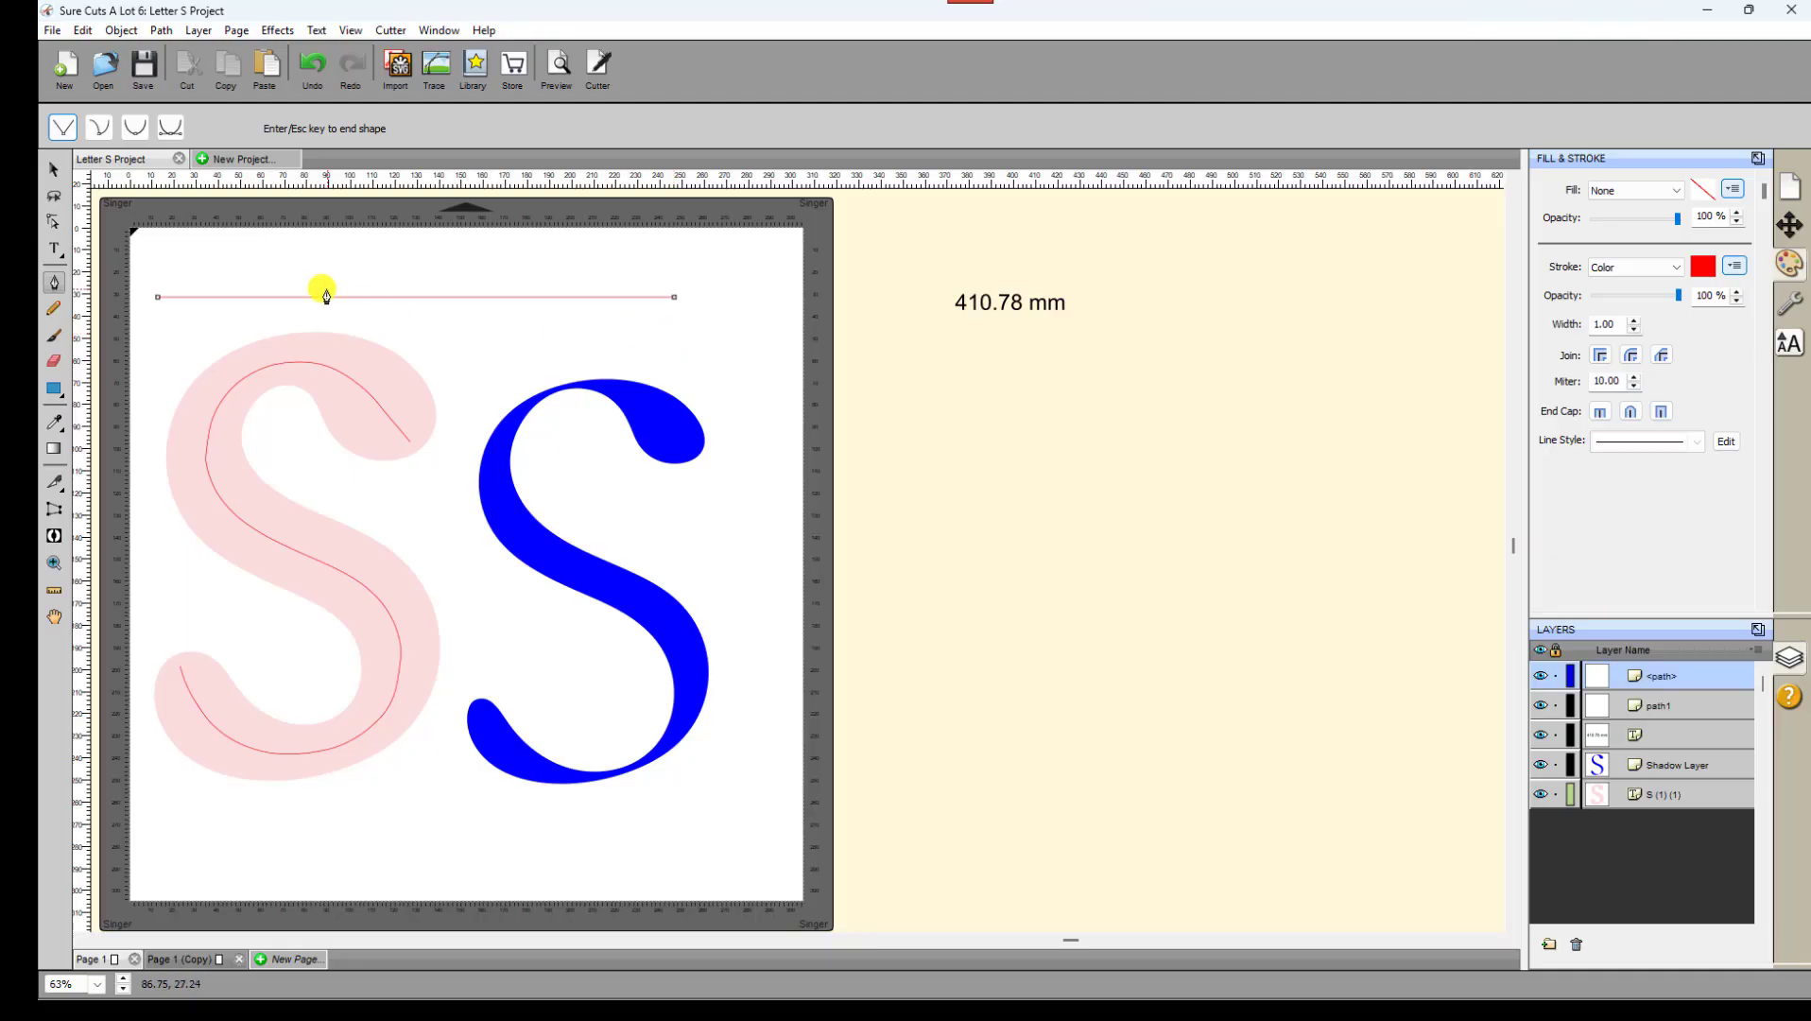
Step: Set the width of the horizontal red line above the two S shapes to 410.78 mm
click(53, 170)
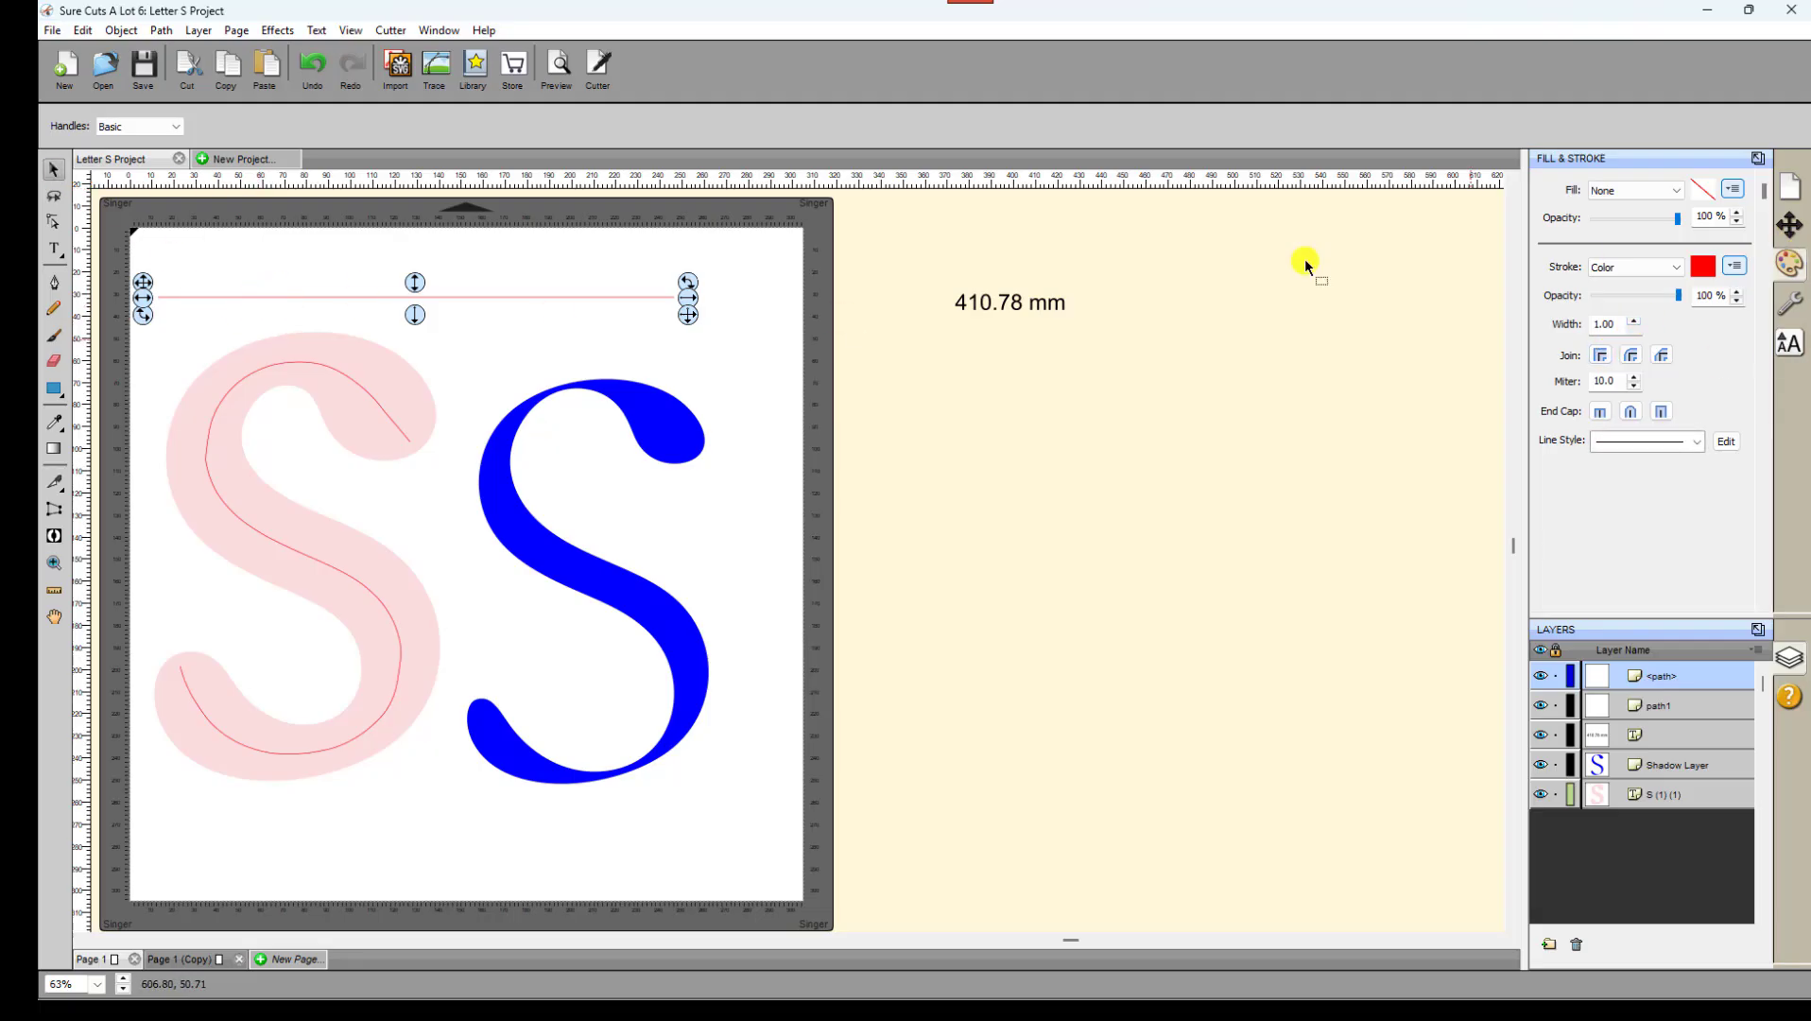
click(1790, 225)
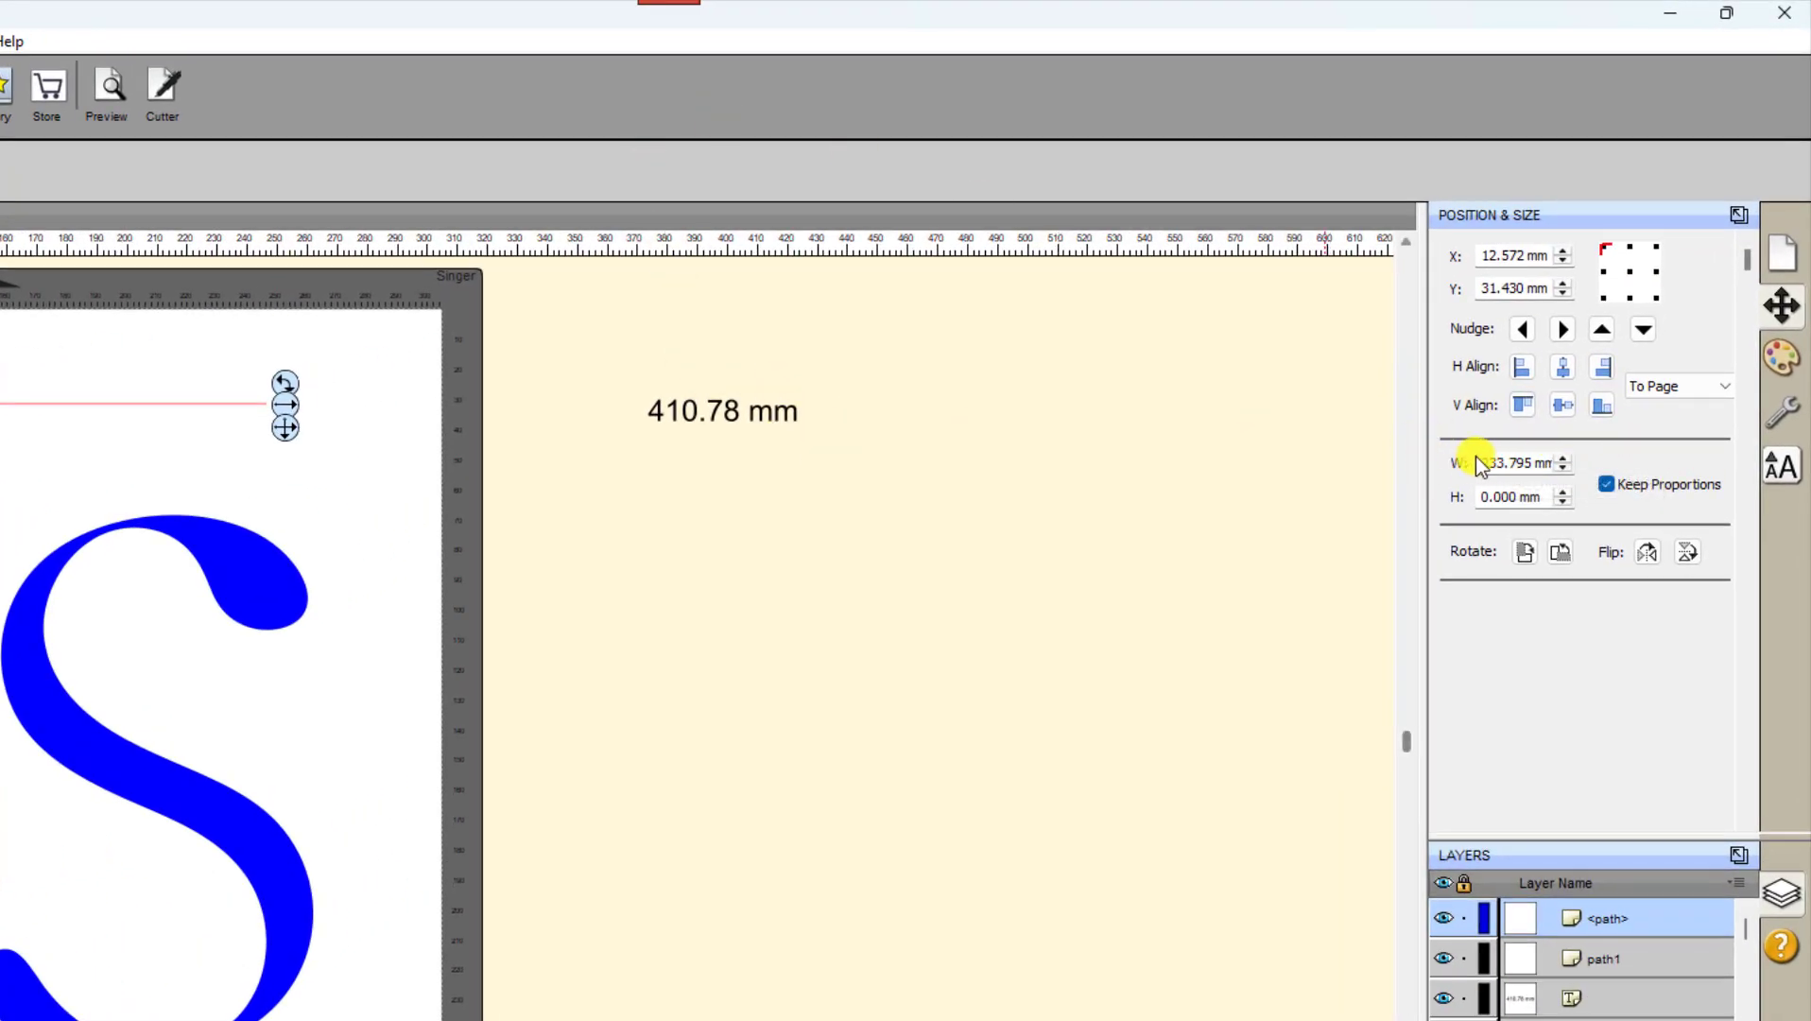
drag(1487, 462, 1606, 472)
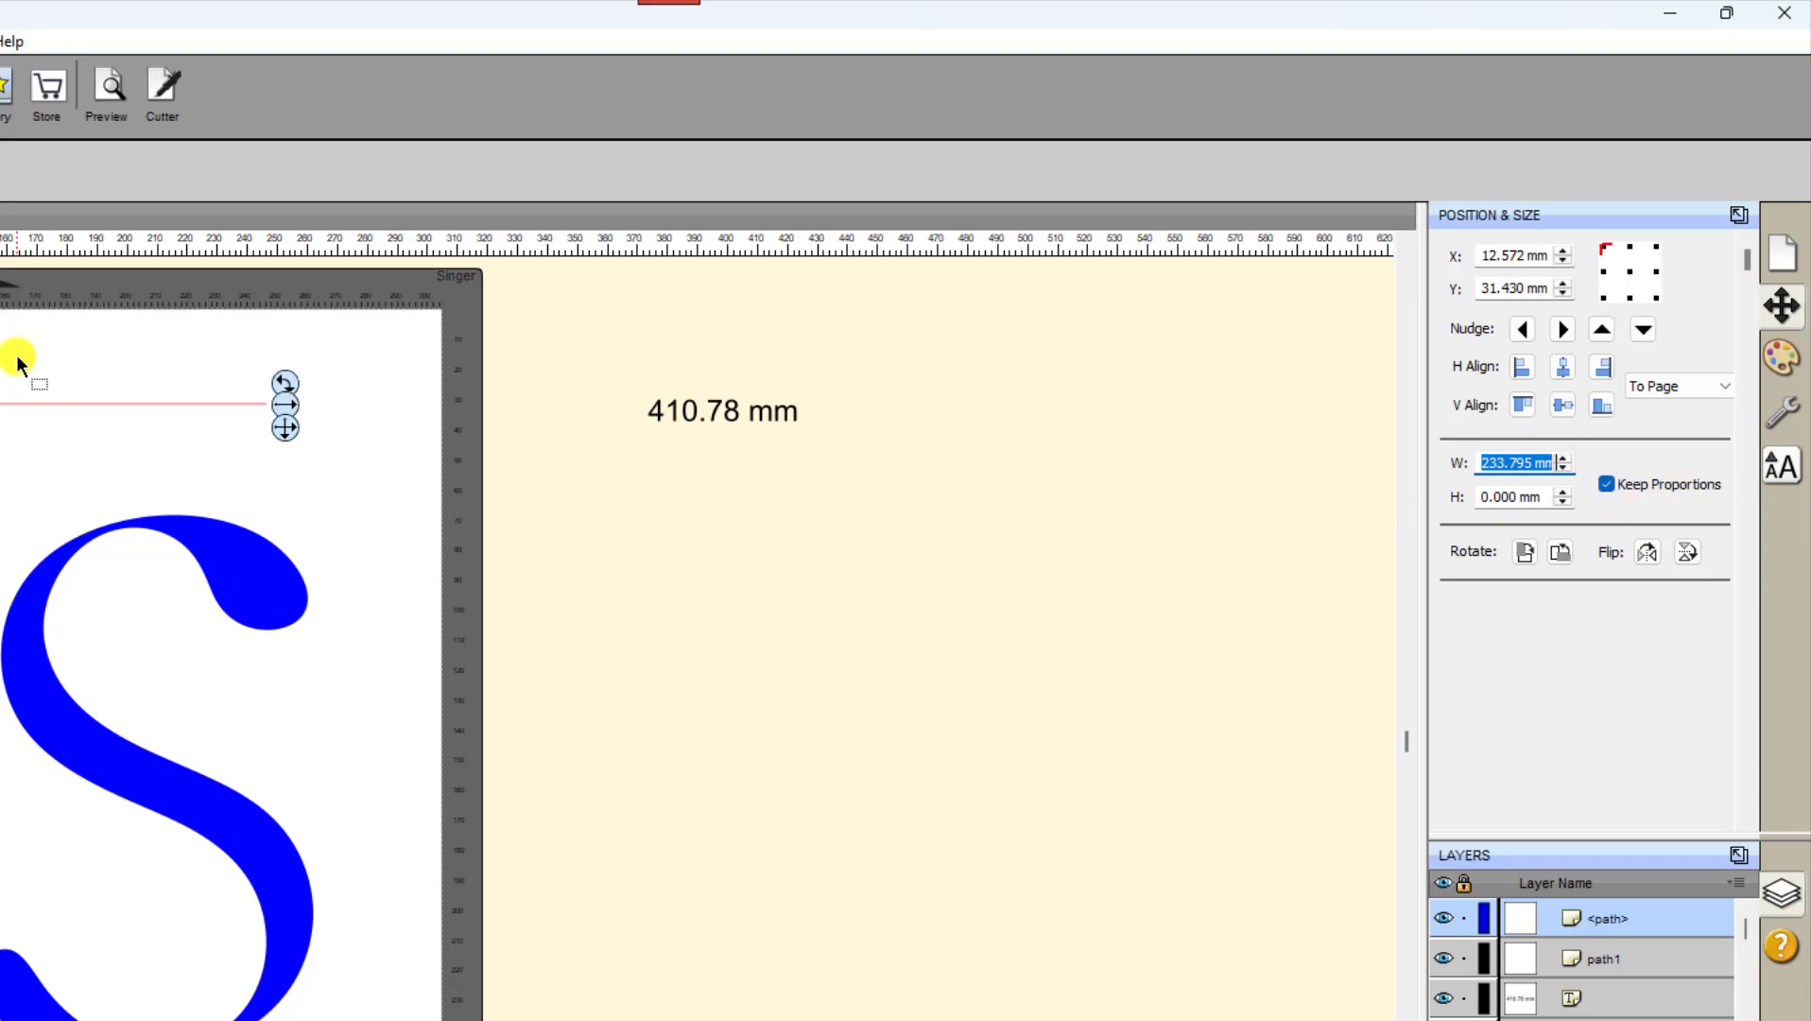
text(410.78)
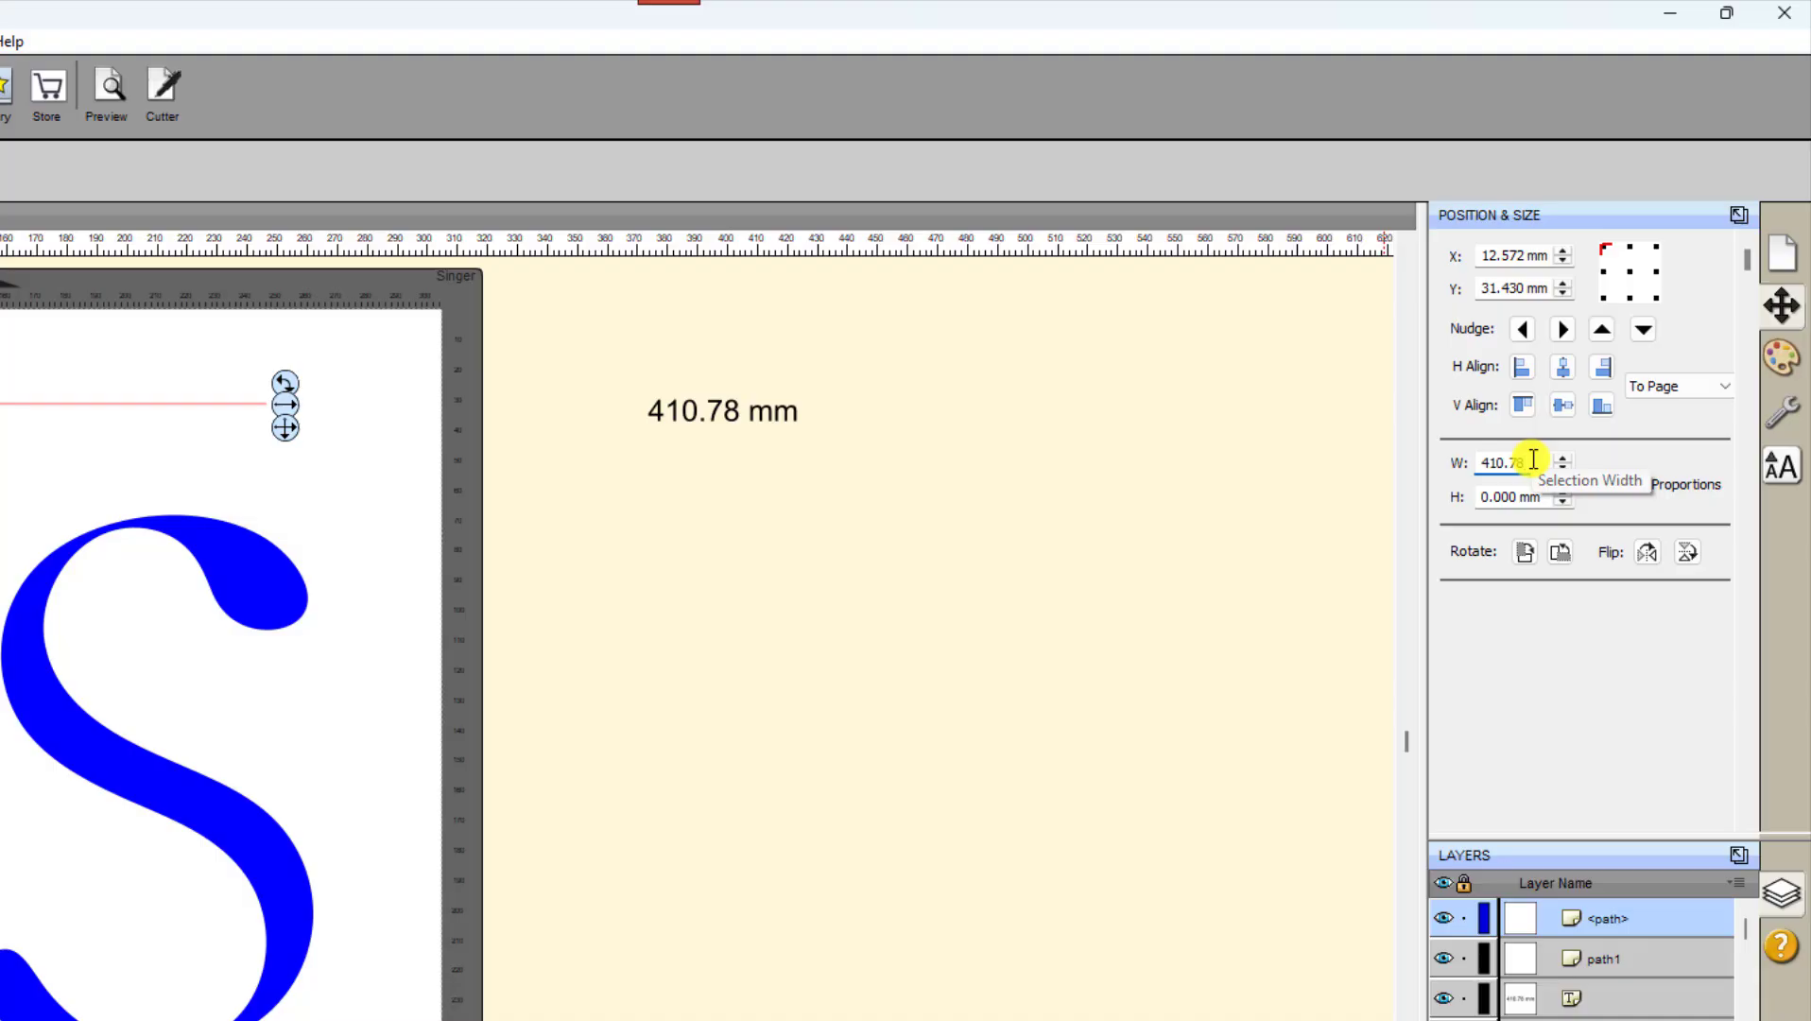
key(Return)
click(965, 663)
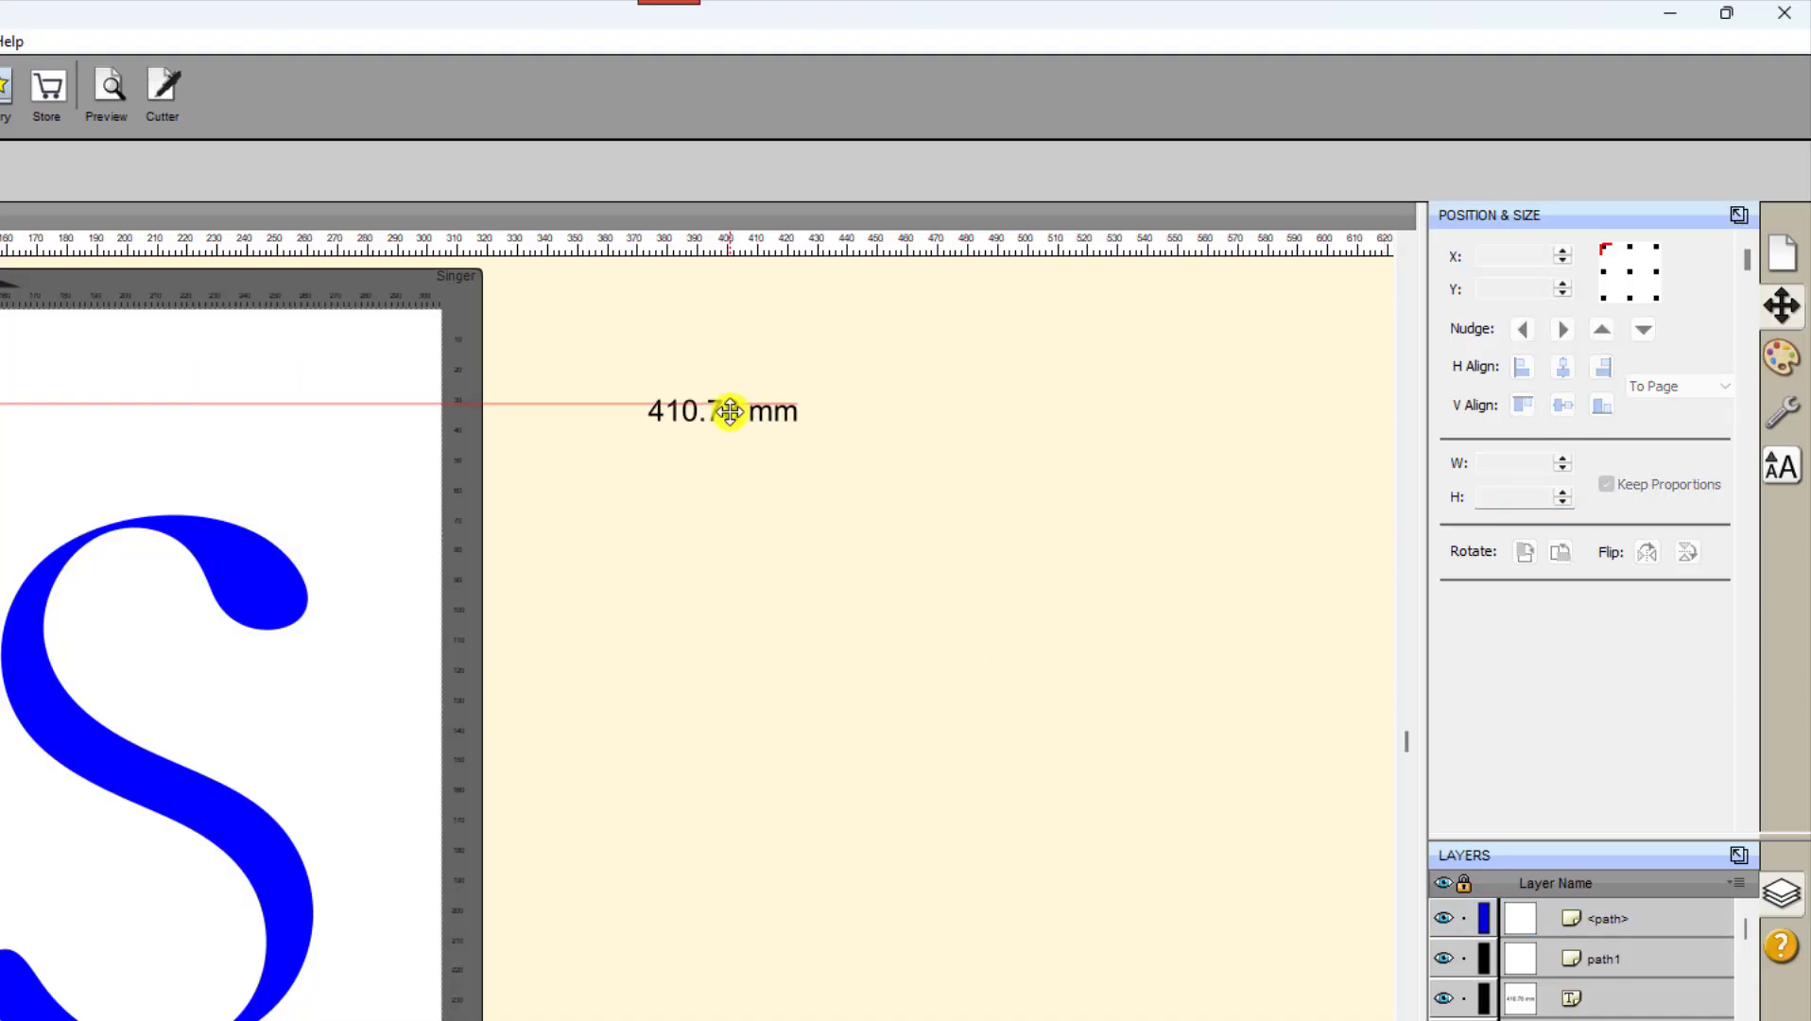
Step: Delete the 410.78 mm length label beside the page
drag(730, 410, 954, 501)
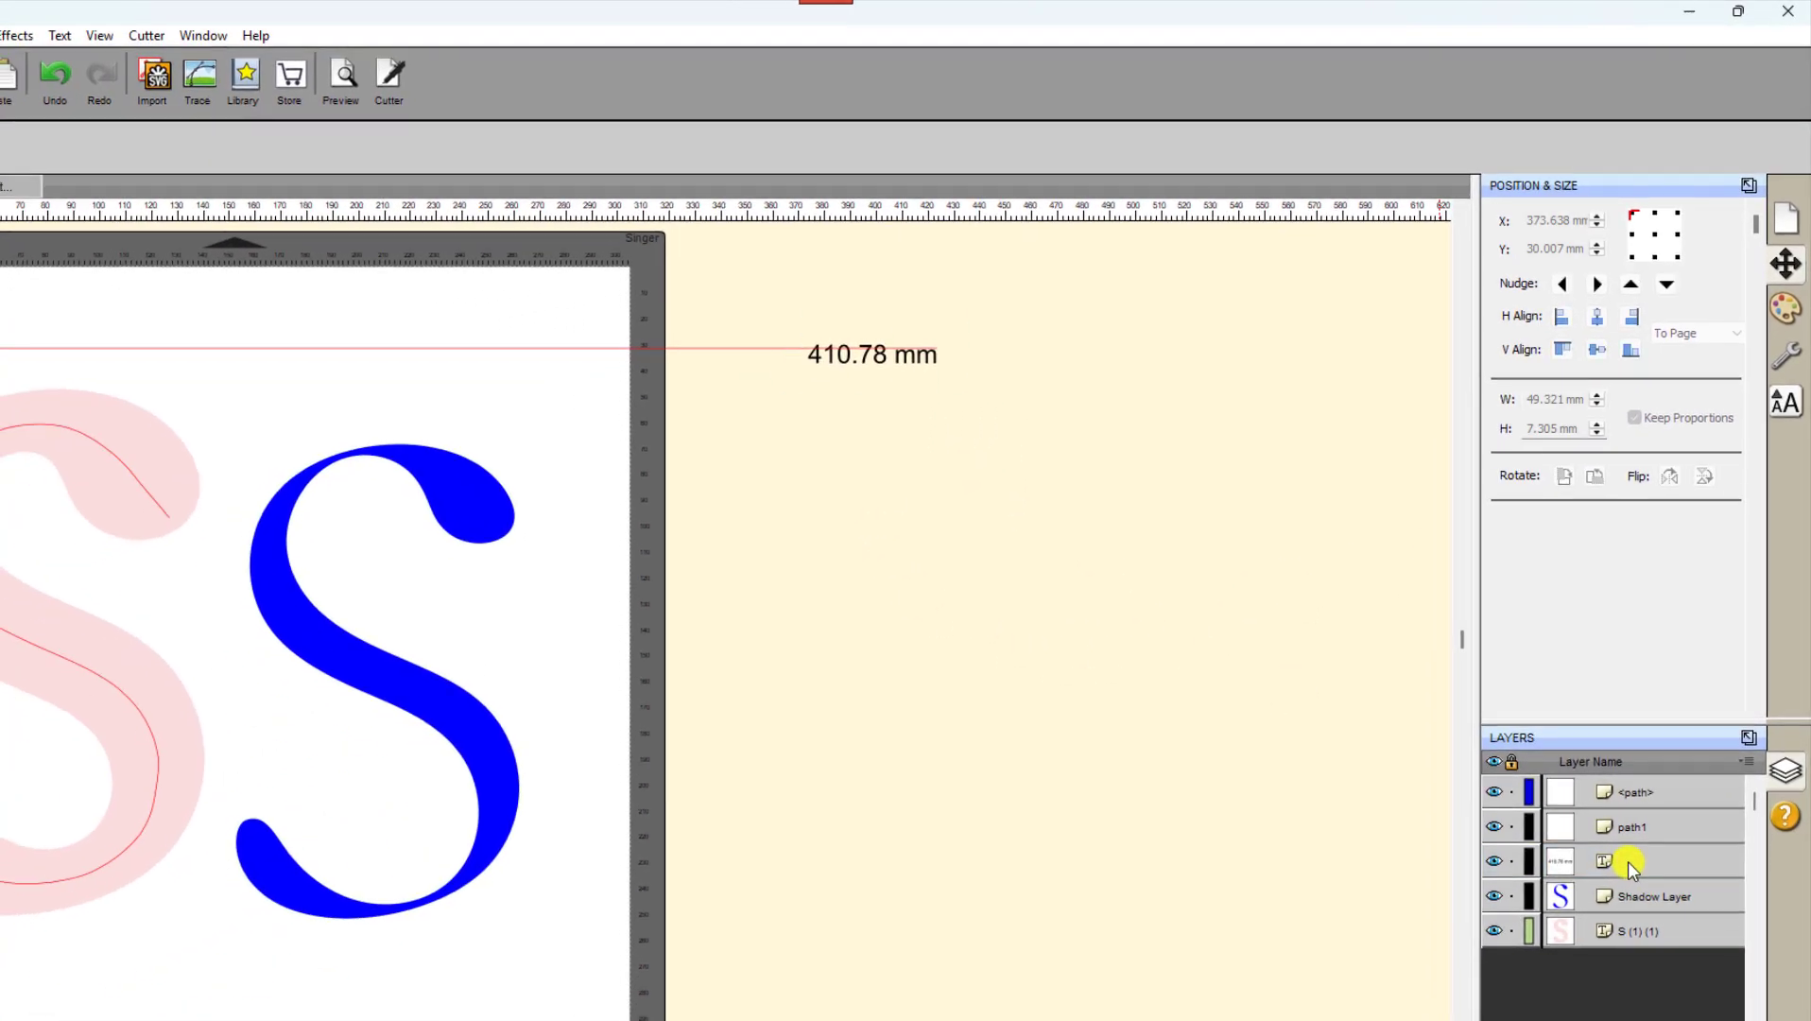
click(1627, 862)
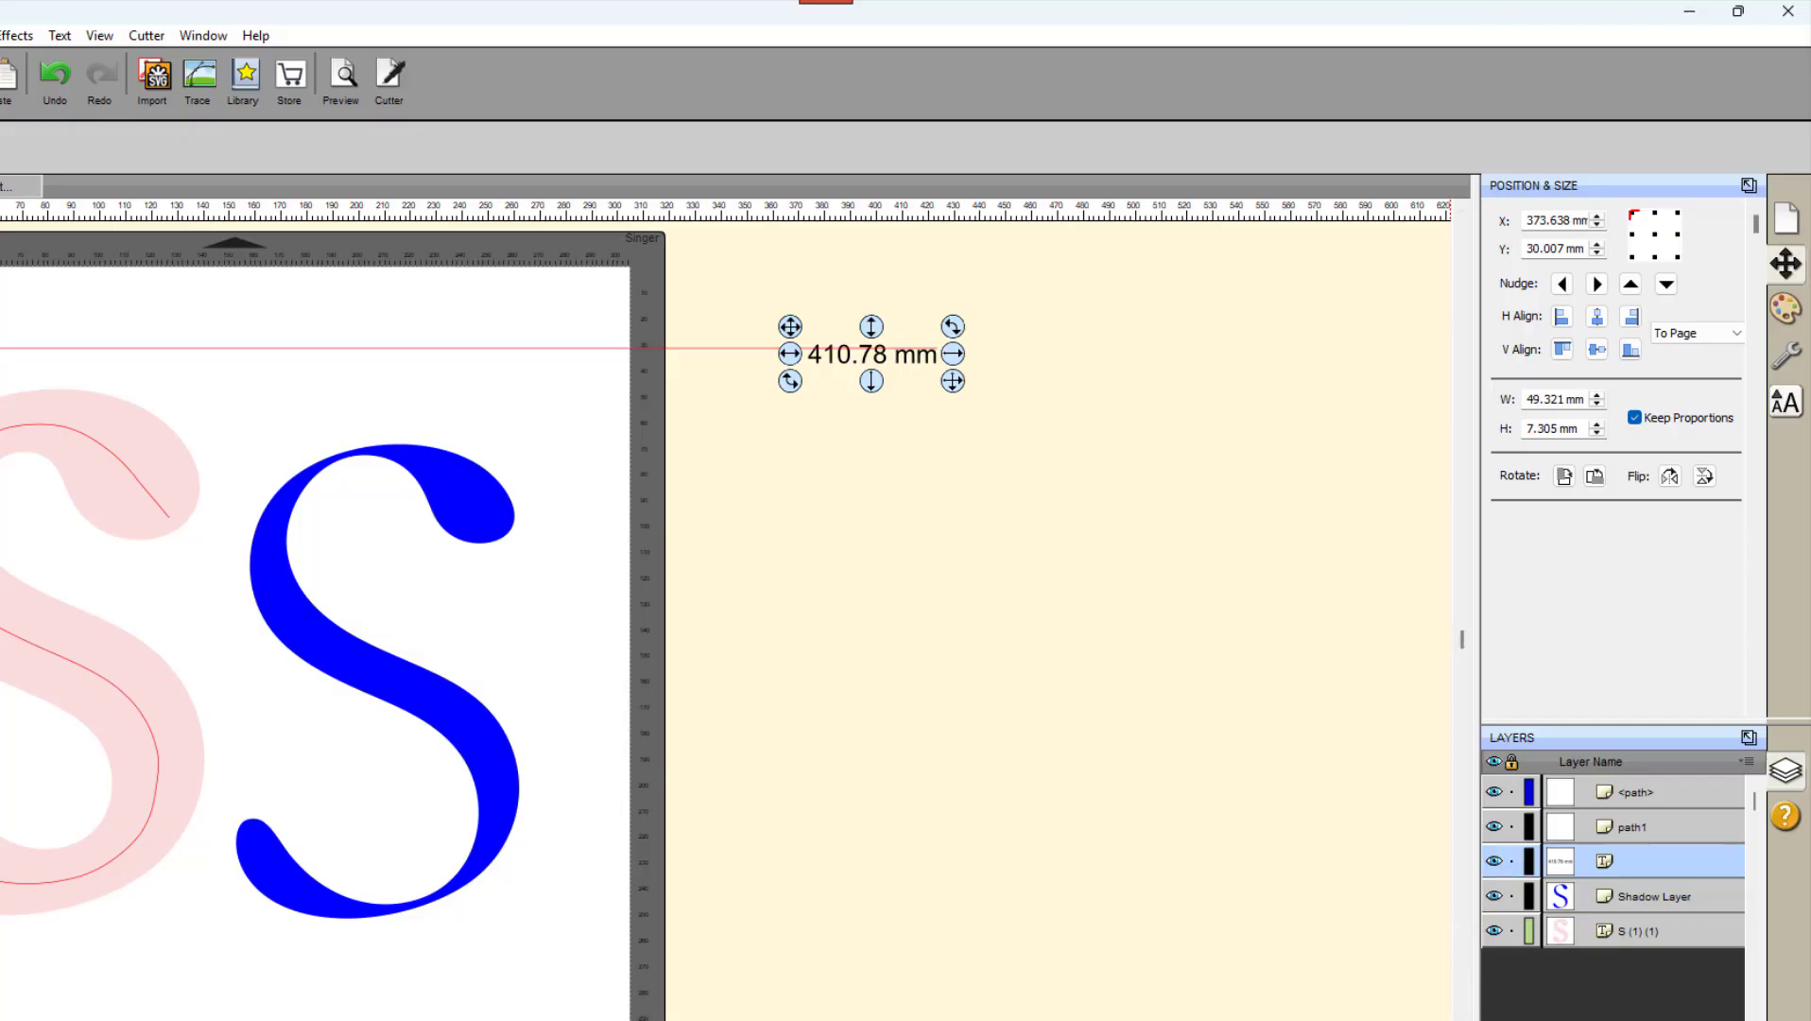
key(Delete)
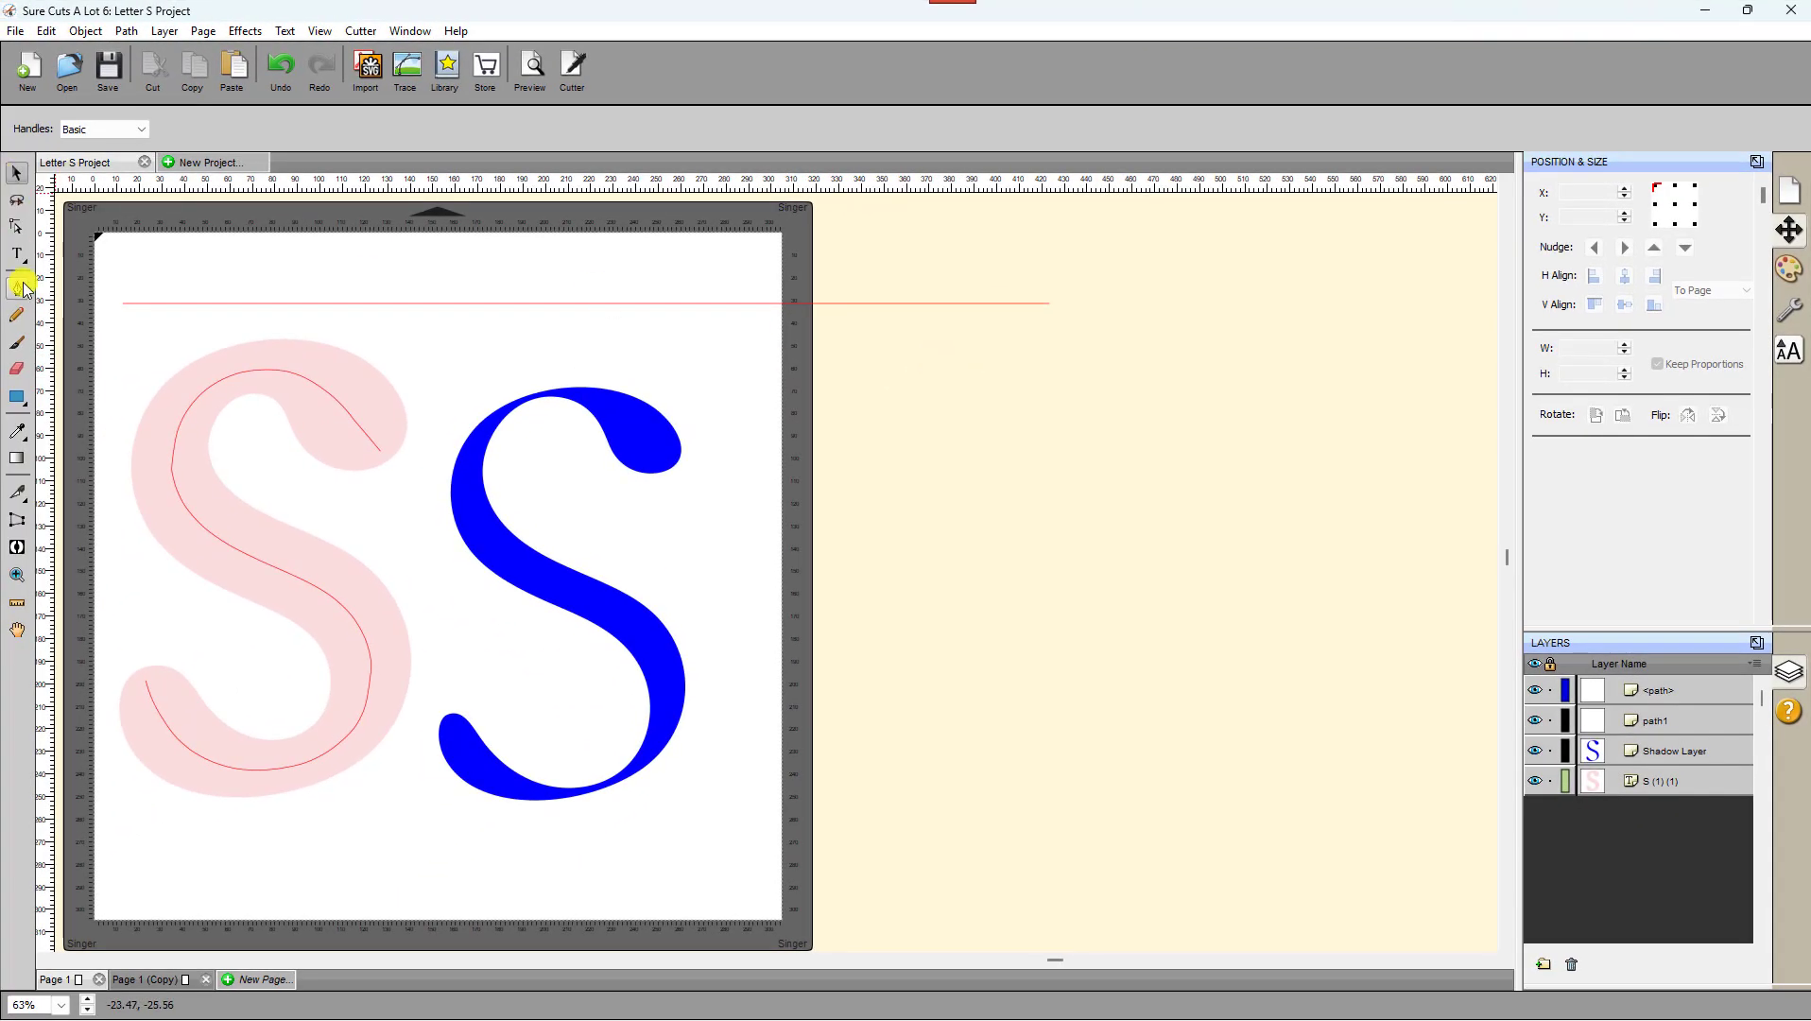
Step: Set the Type Tool's text size to 12 mm for a new Arial text above the red line
click(18, 255)
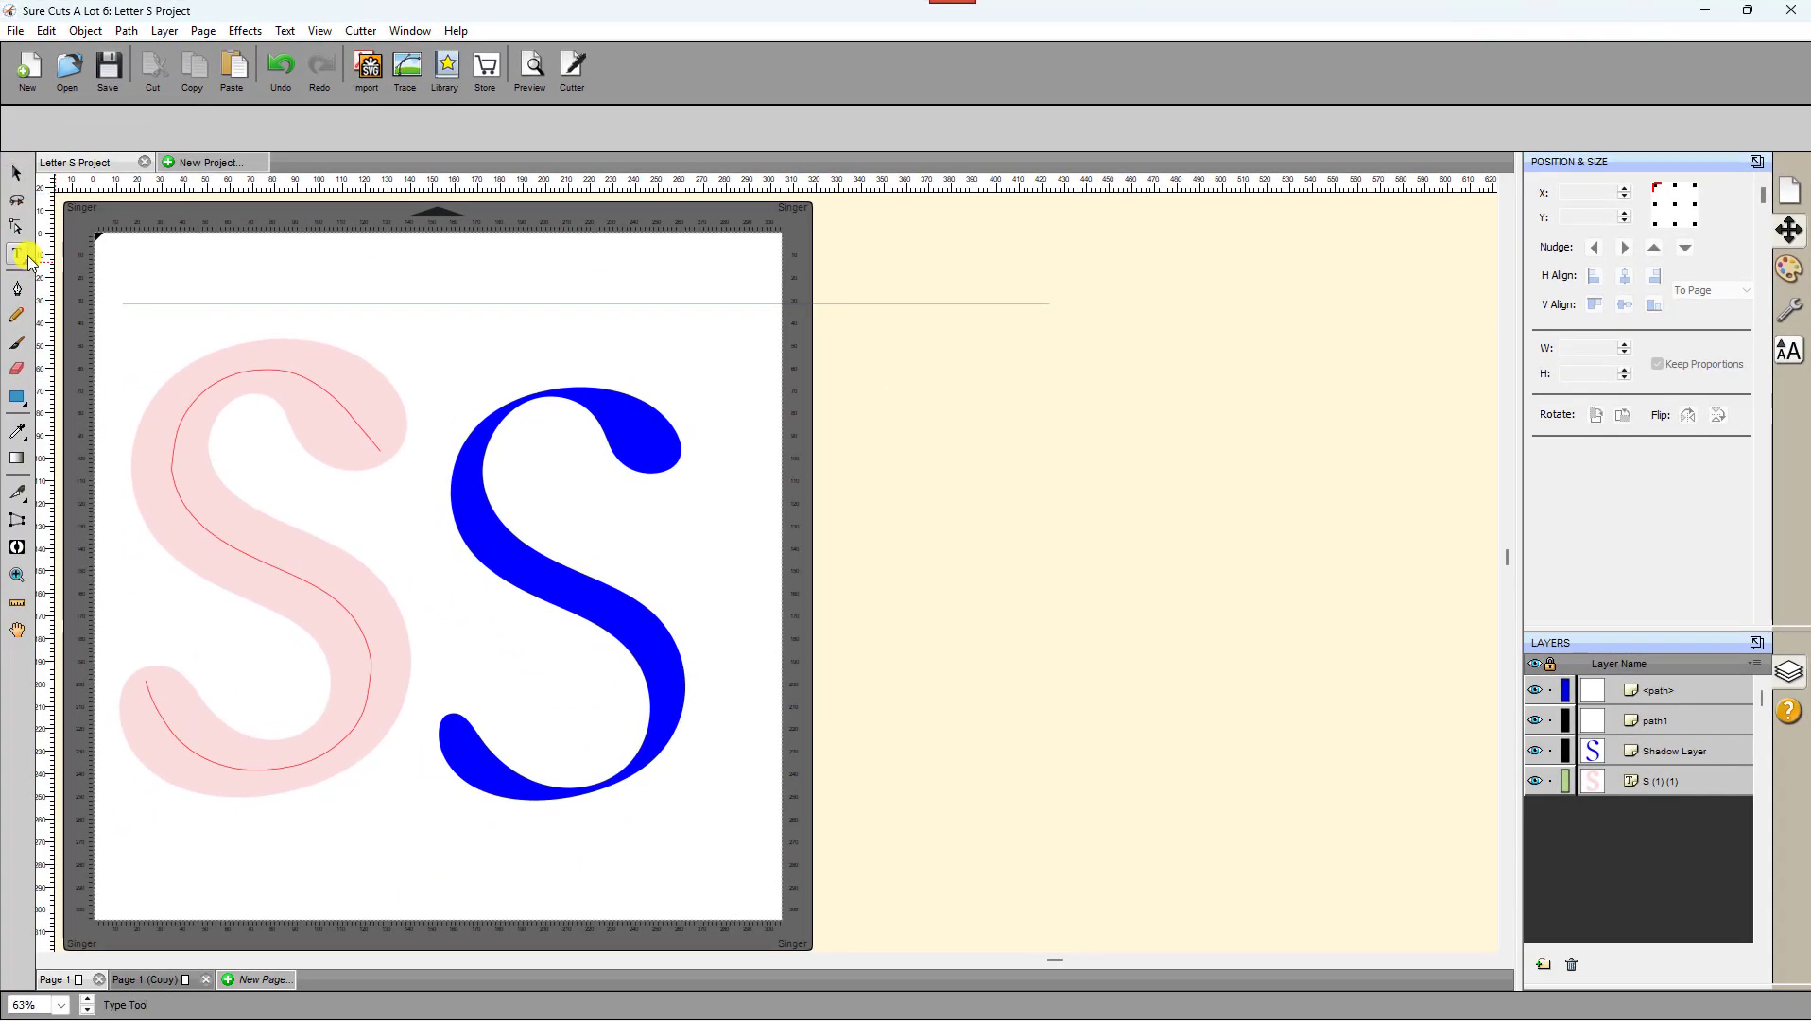
click(1787, 310)
click(1791, 233)
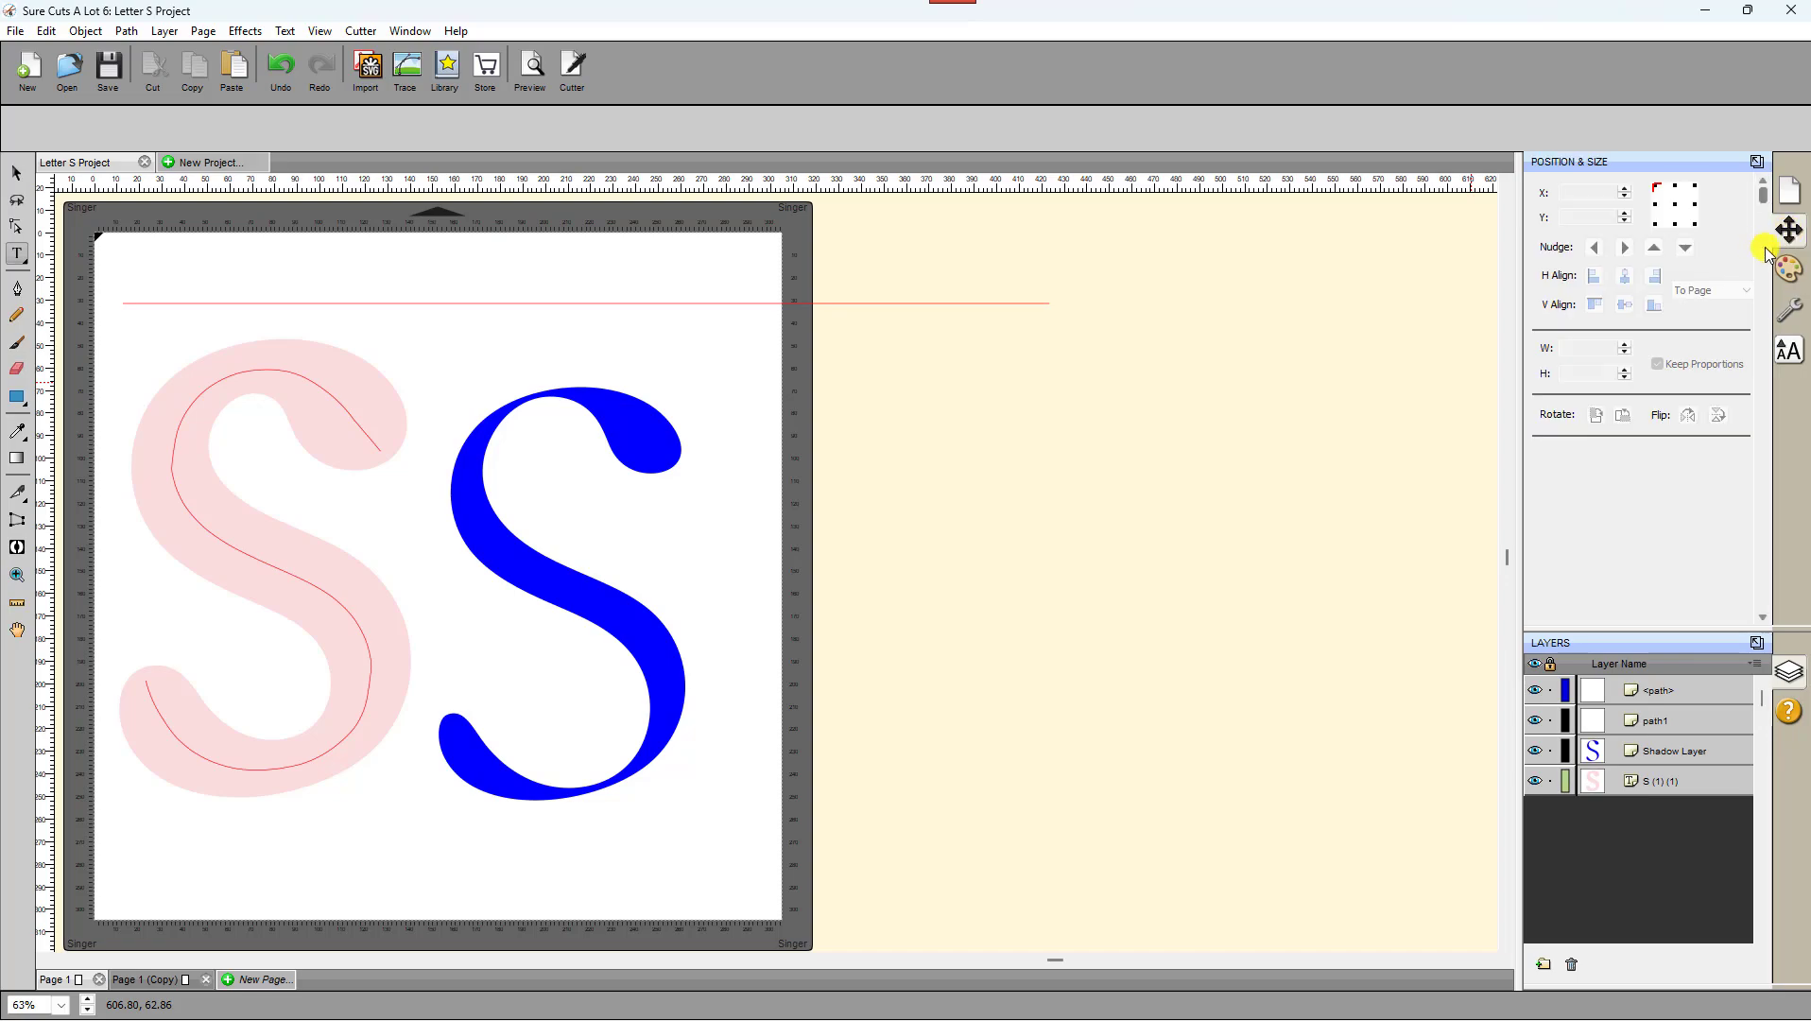
click(1792, 351)
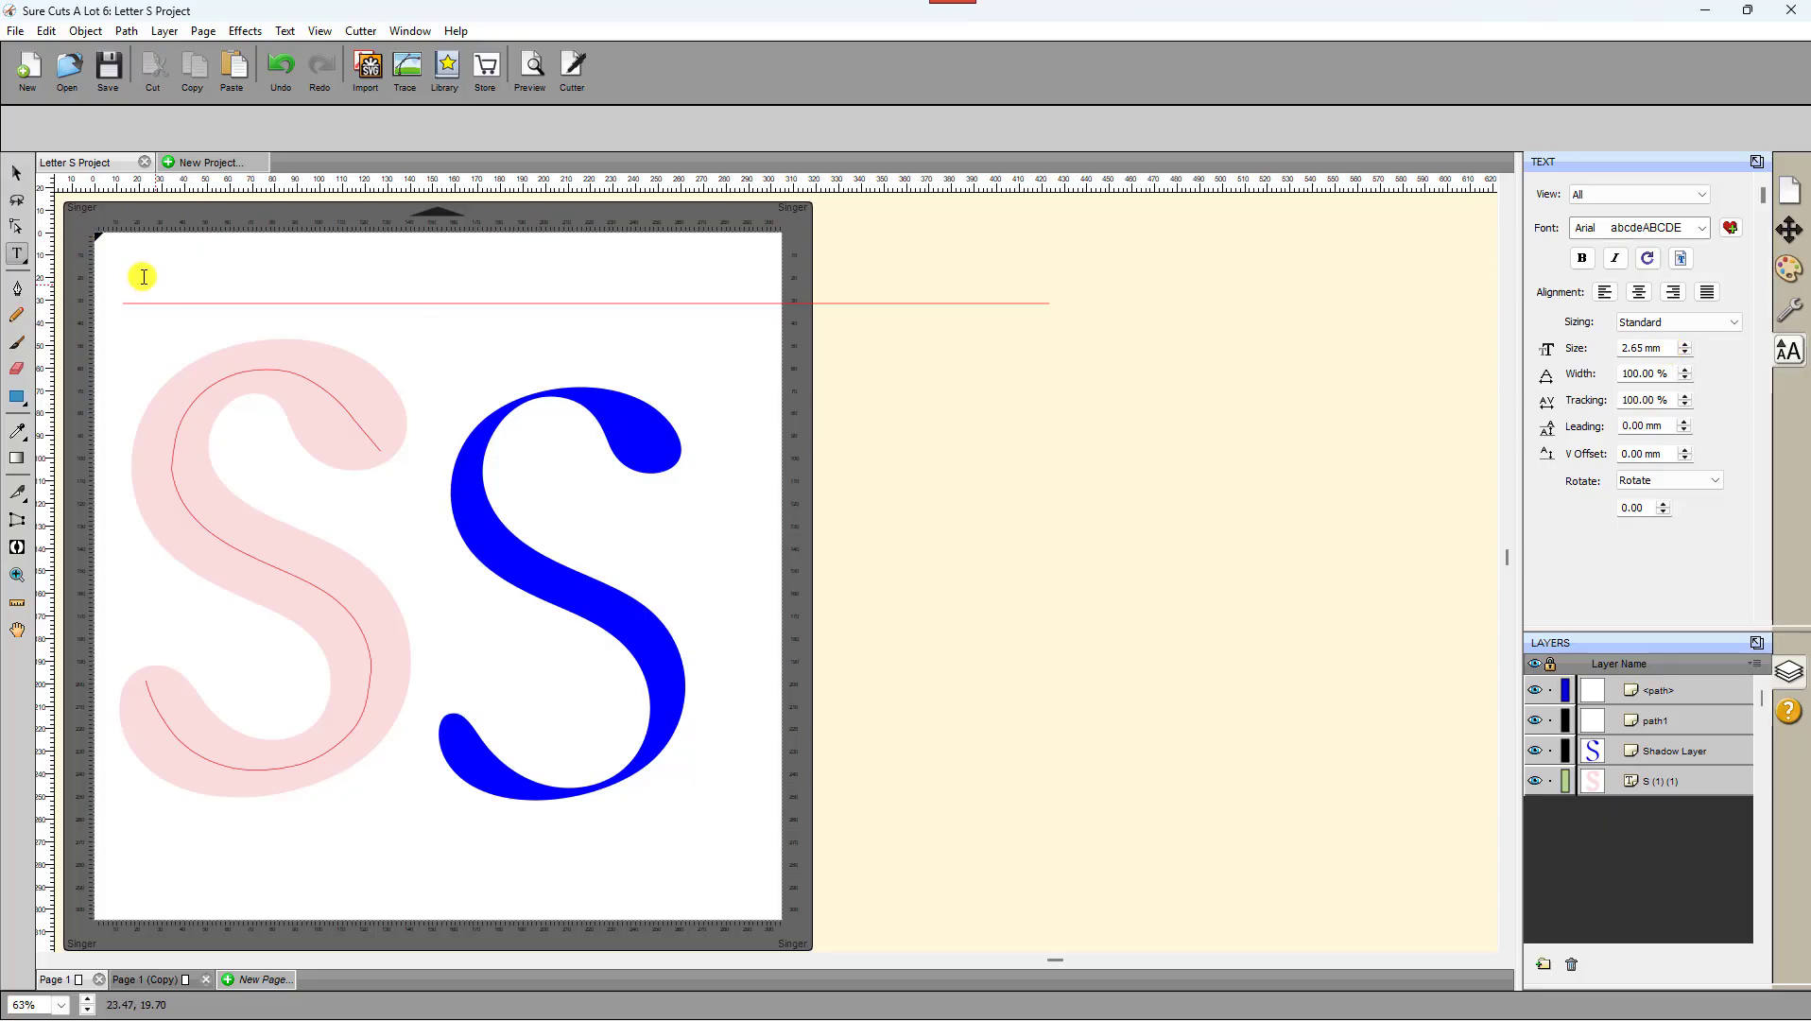
click(1673, 346)
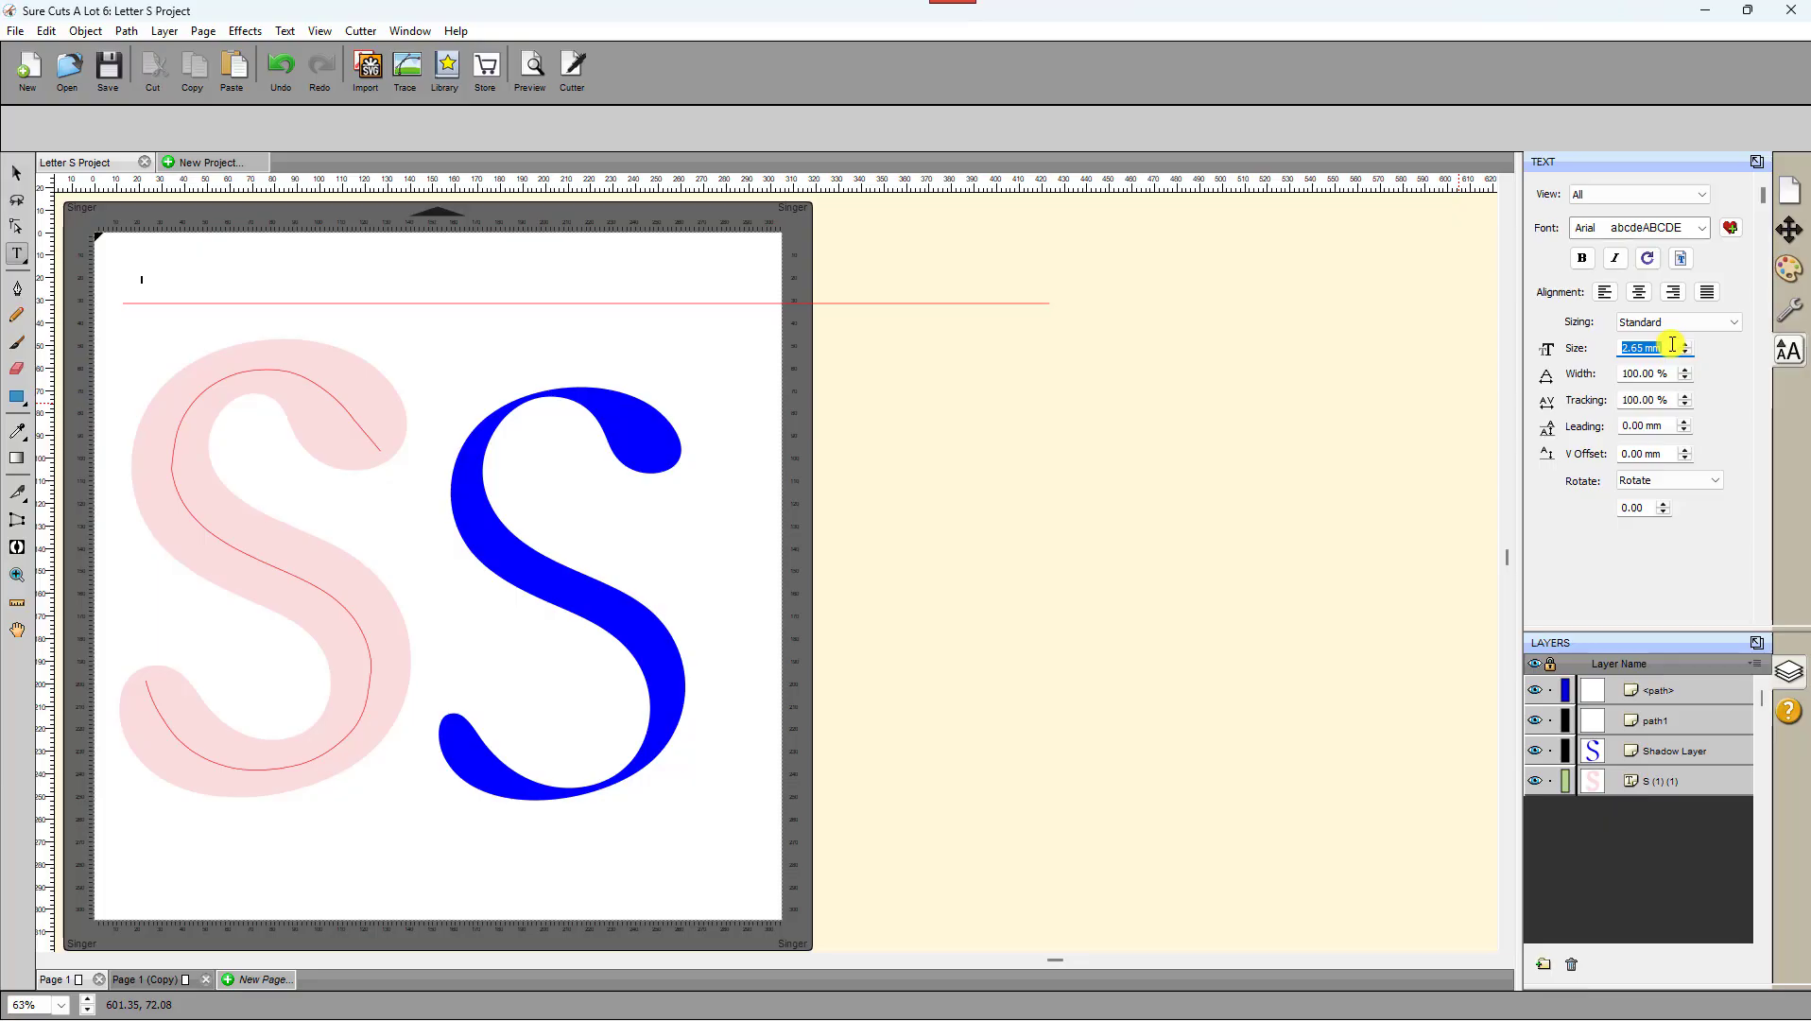
text(12)
key(Tab)
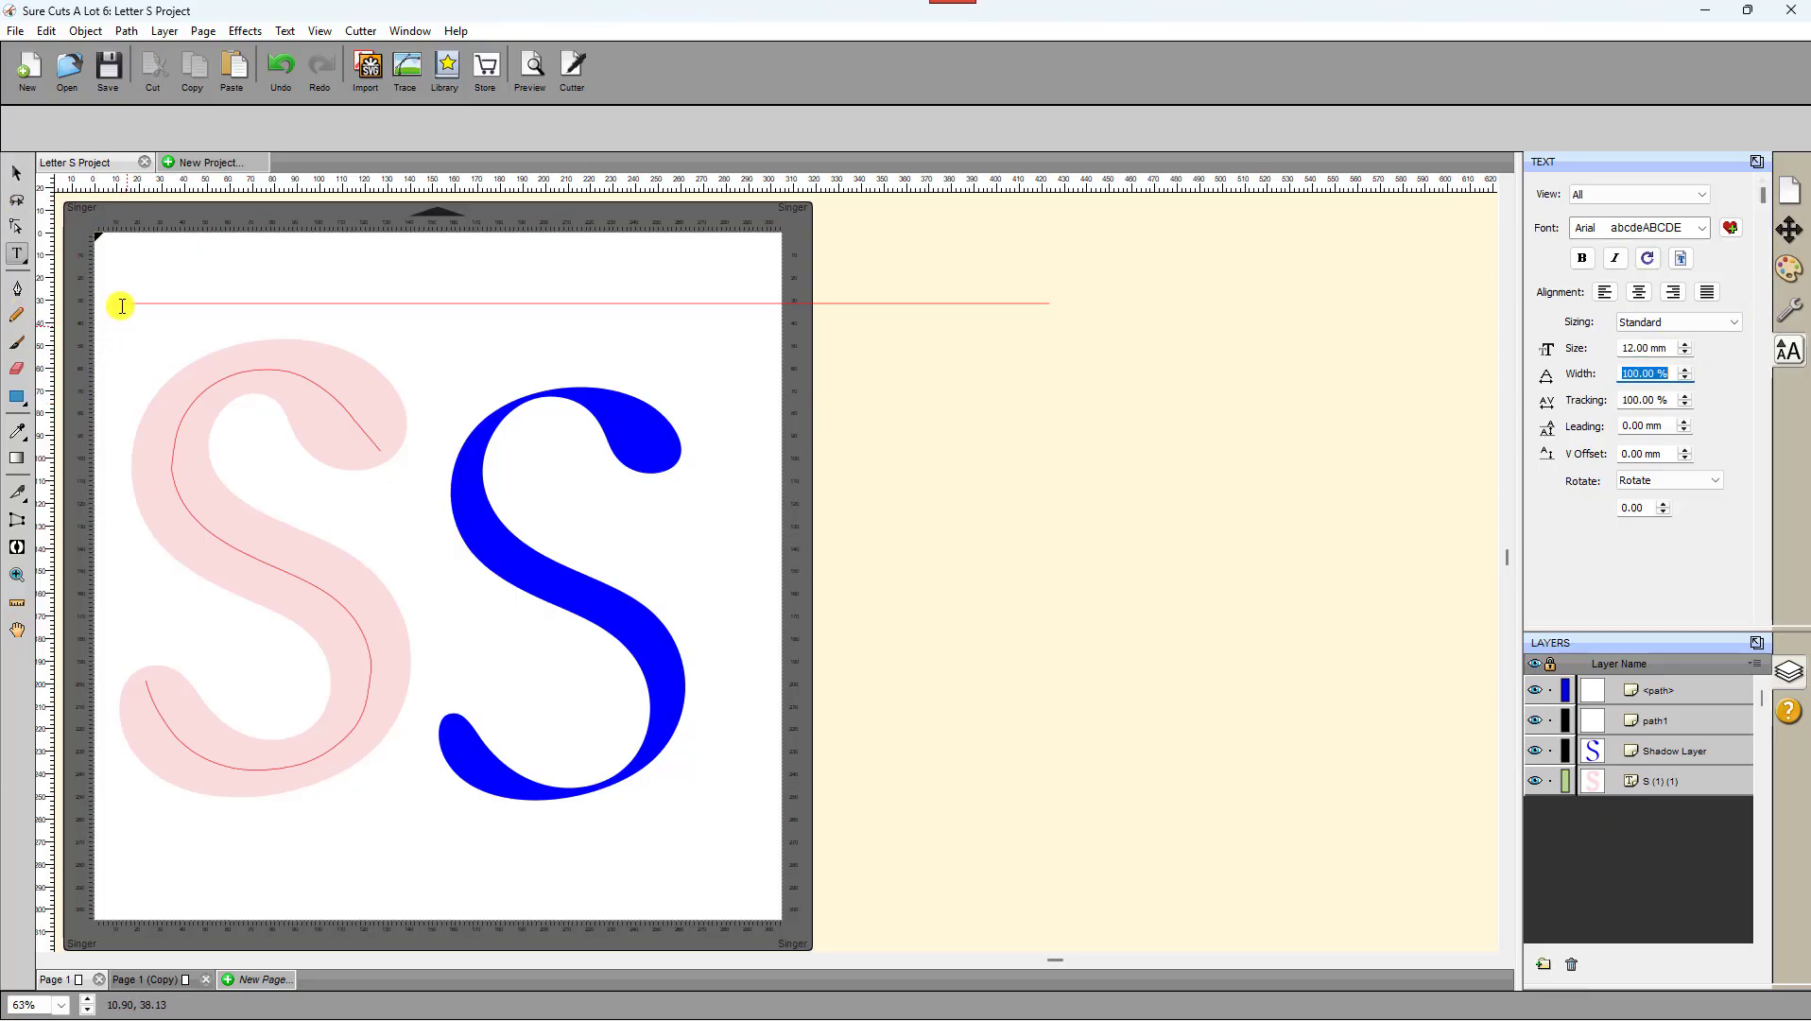
Step: Enter the text "Kind Generous Smart Funny Helpful Intelligent Trusting" above the red line
click(169, 270)
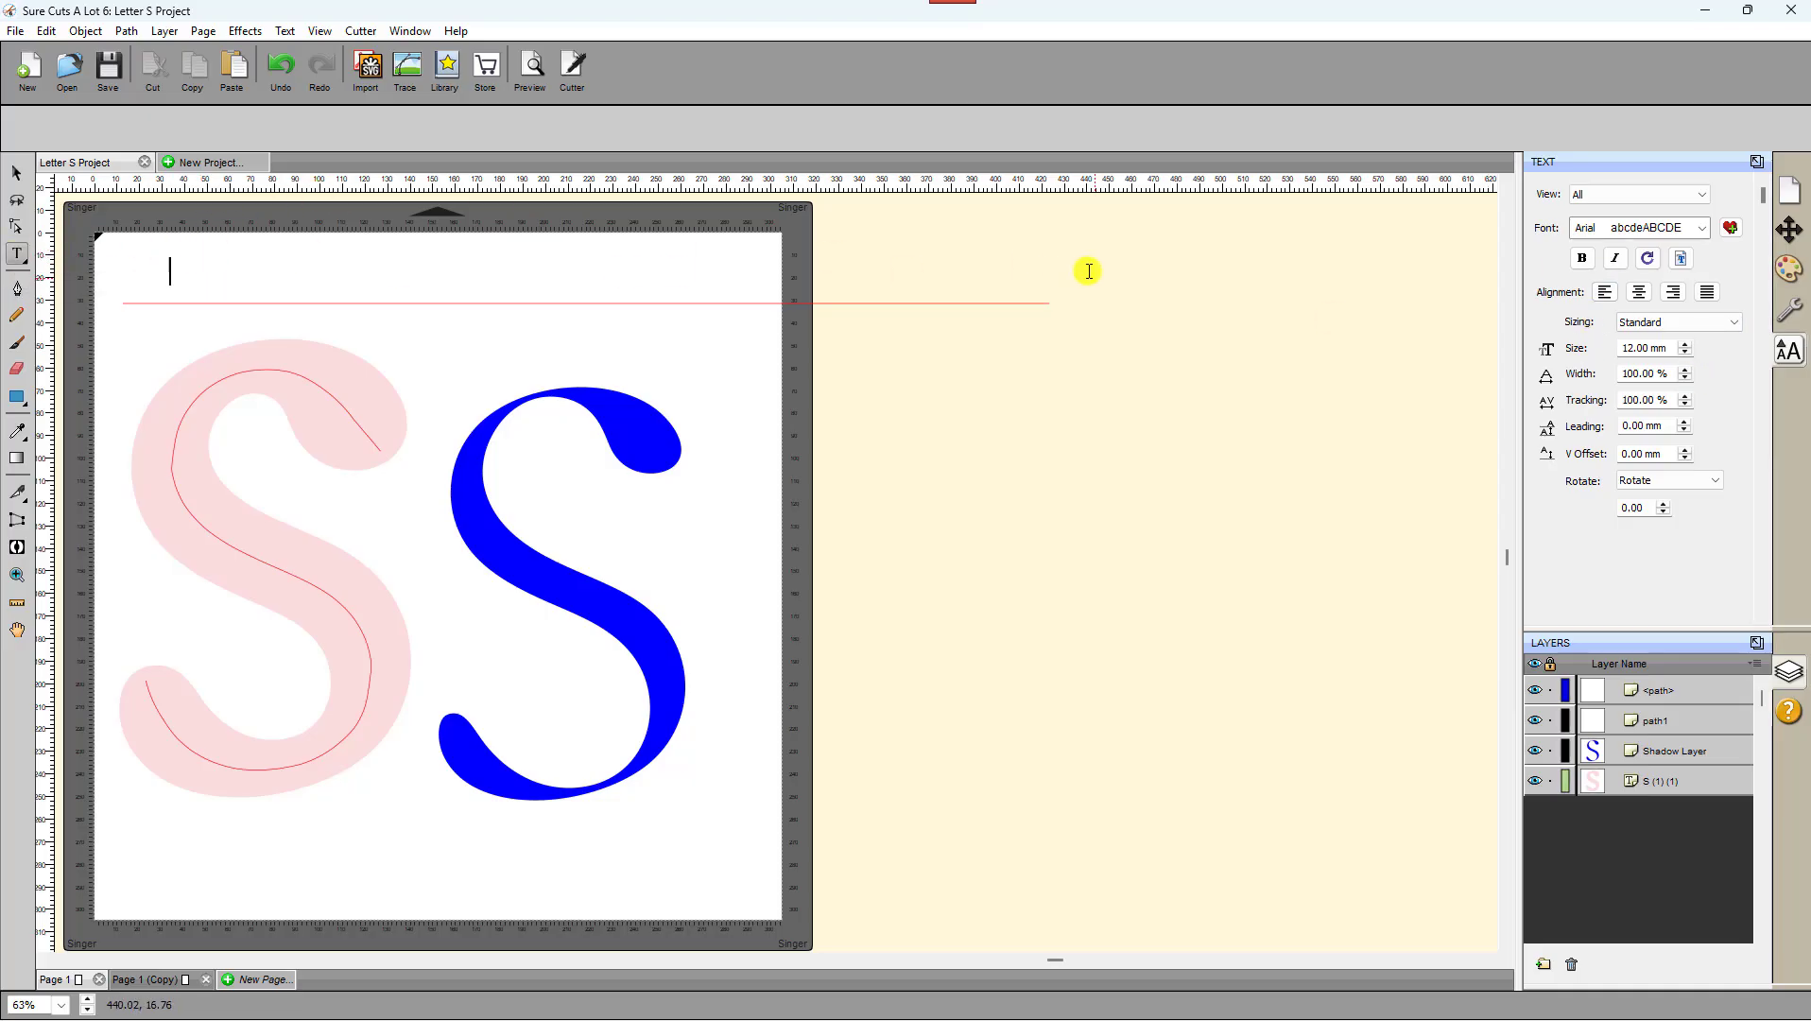
text(Kind)
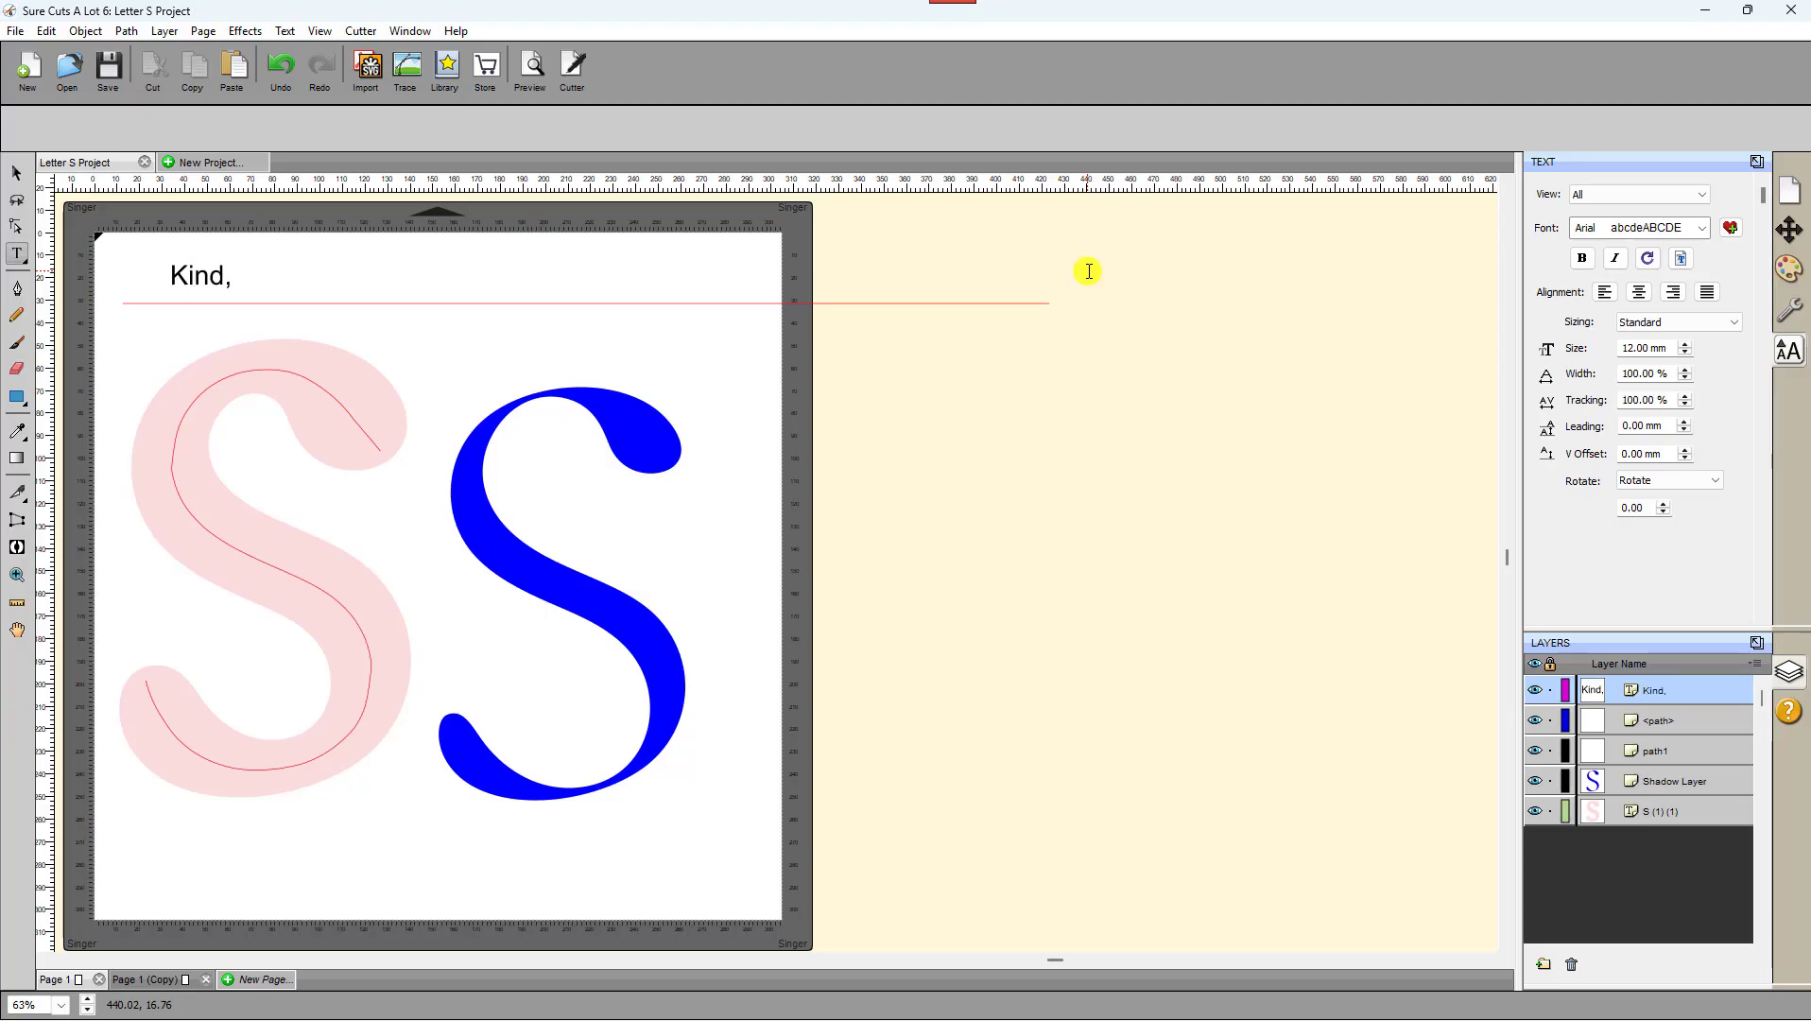
text( Generous)
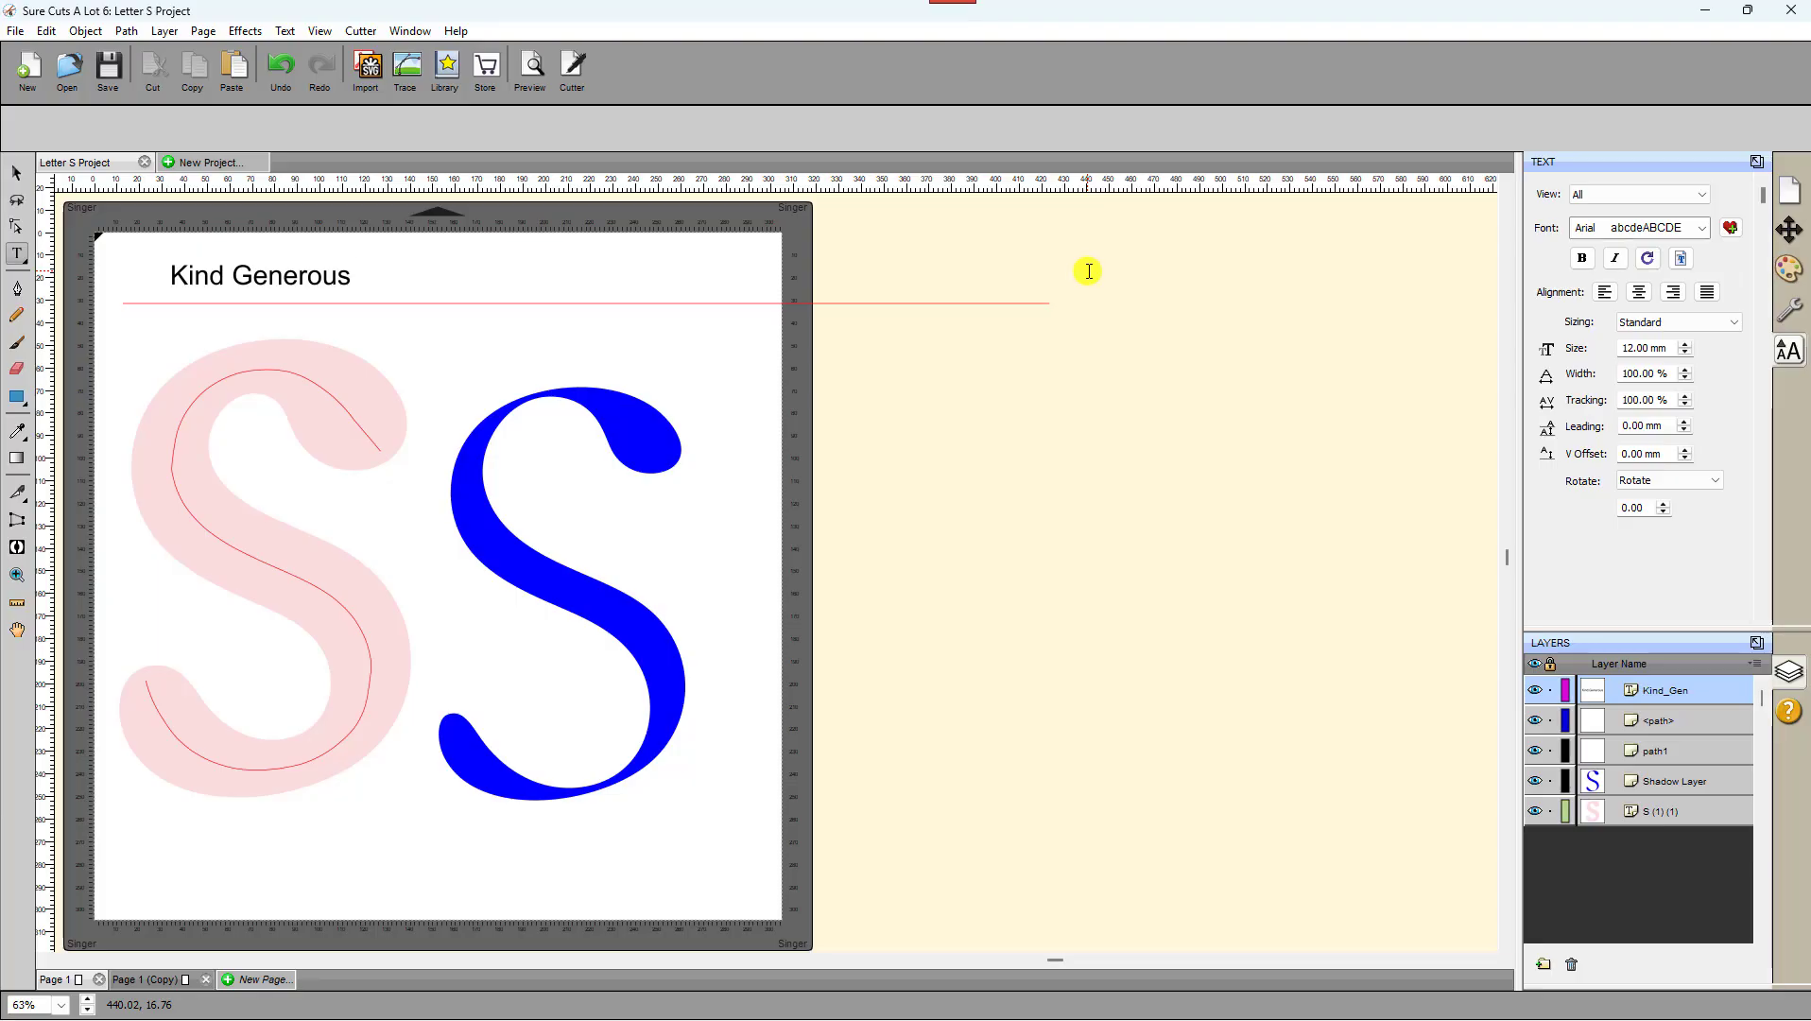
text(Funny Helpful Intell)
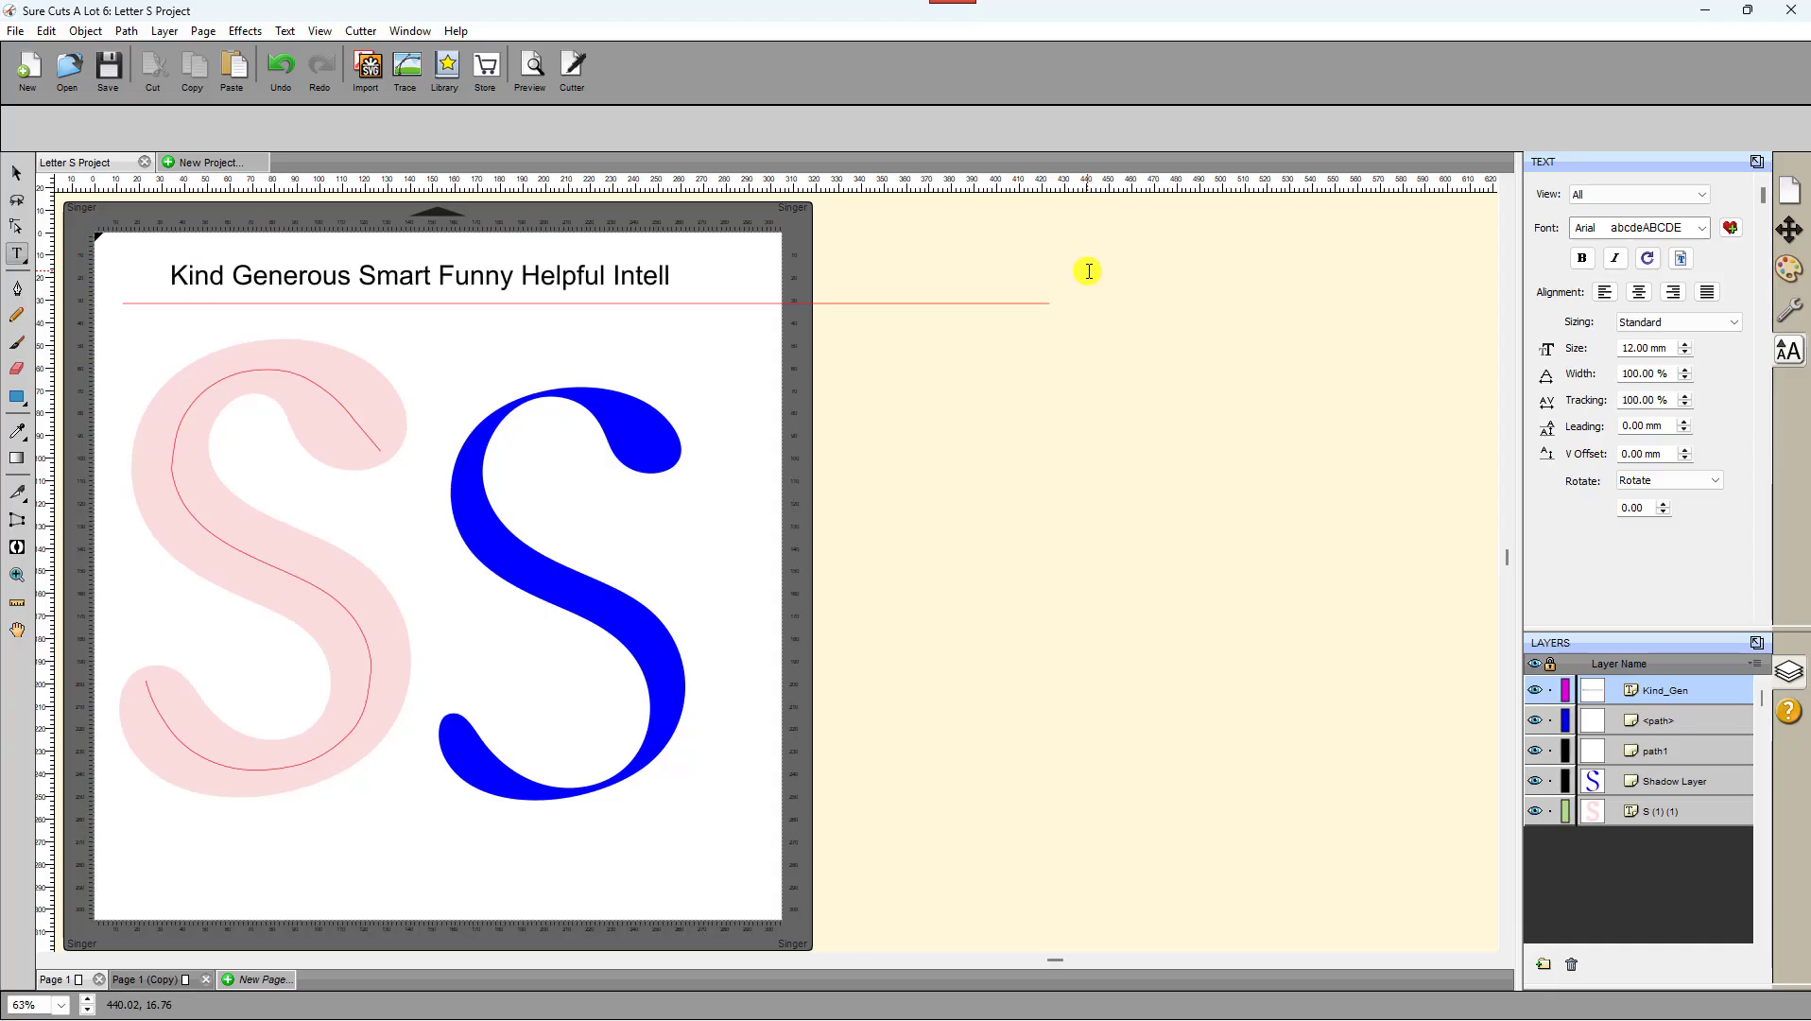
text(igent Trusting)
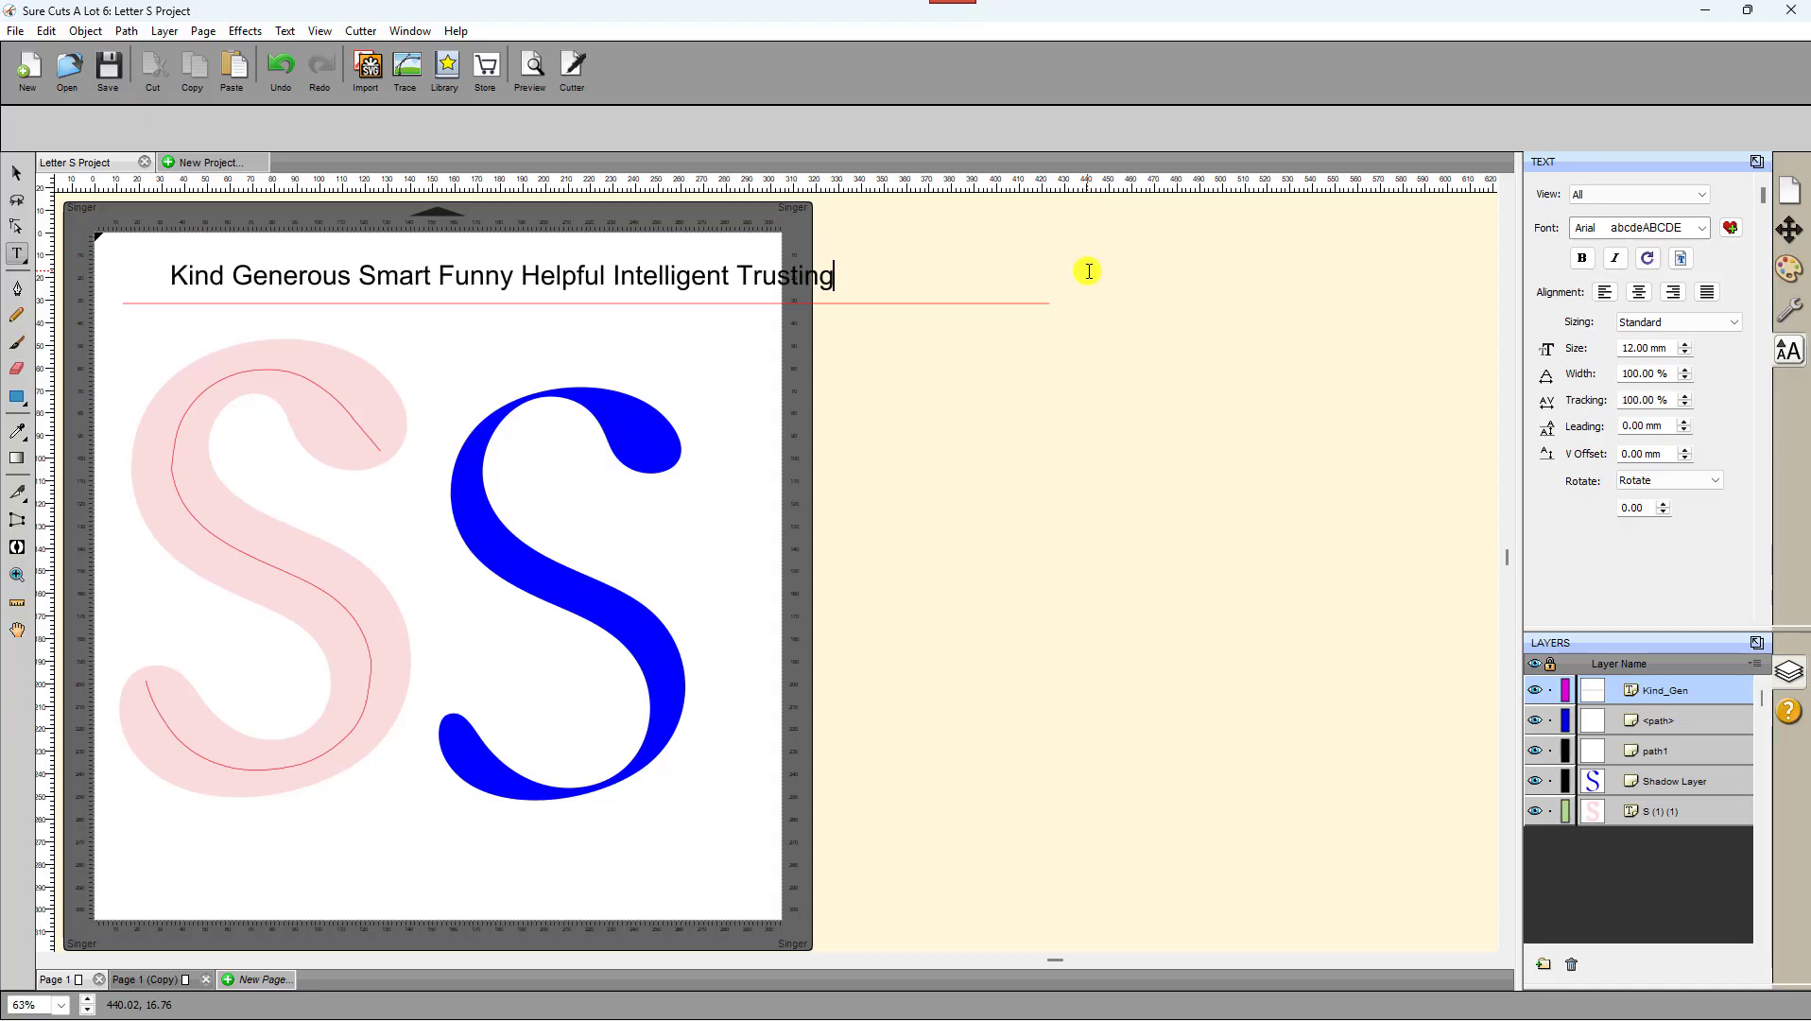
Step: Align the start of the text with the red line's start and enlarge it proportionally, keeping it shorter than the line
click(16, 172)
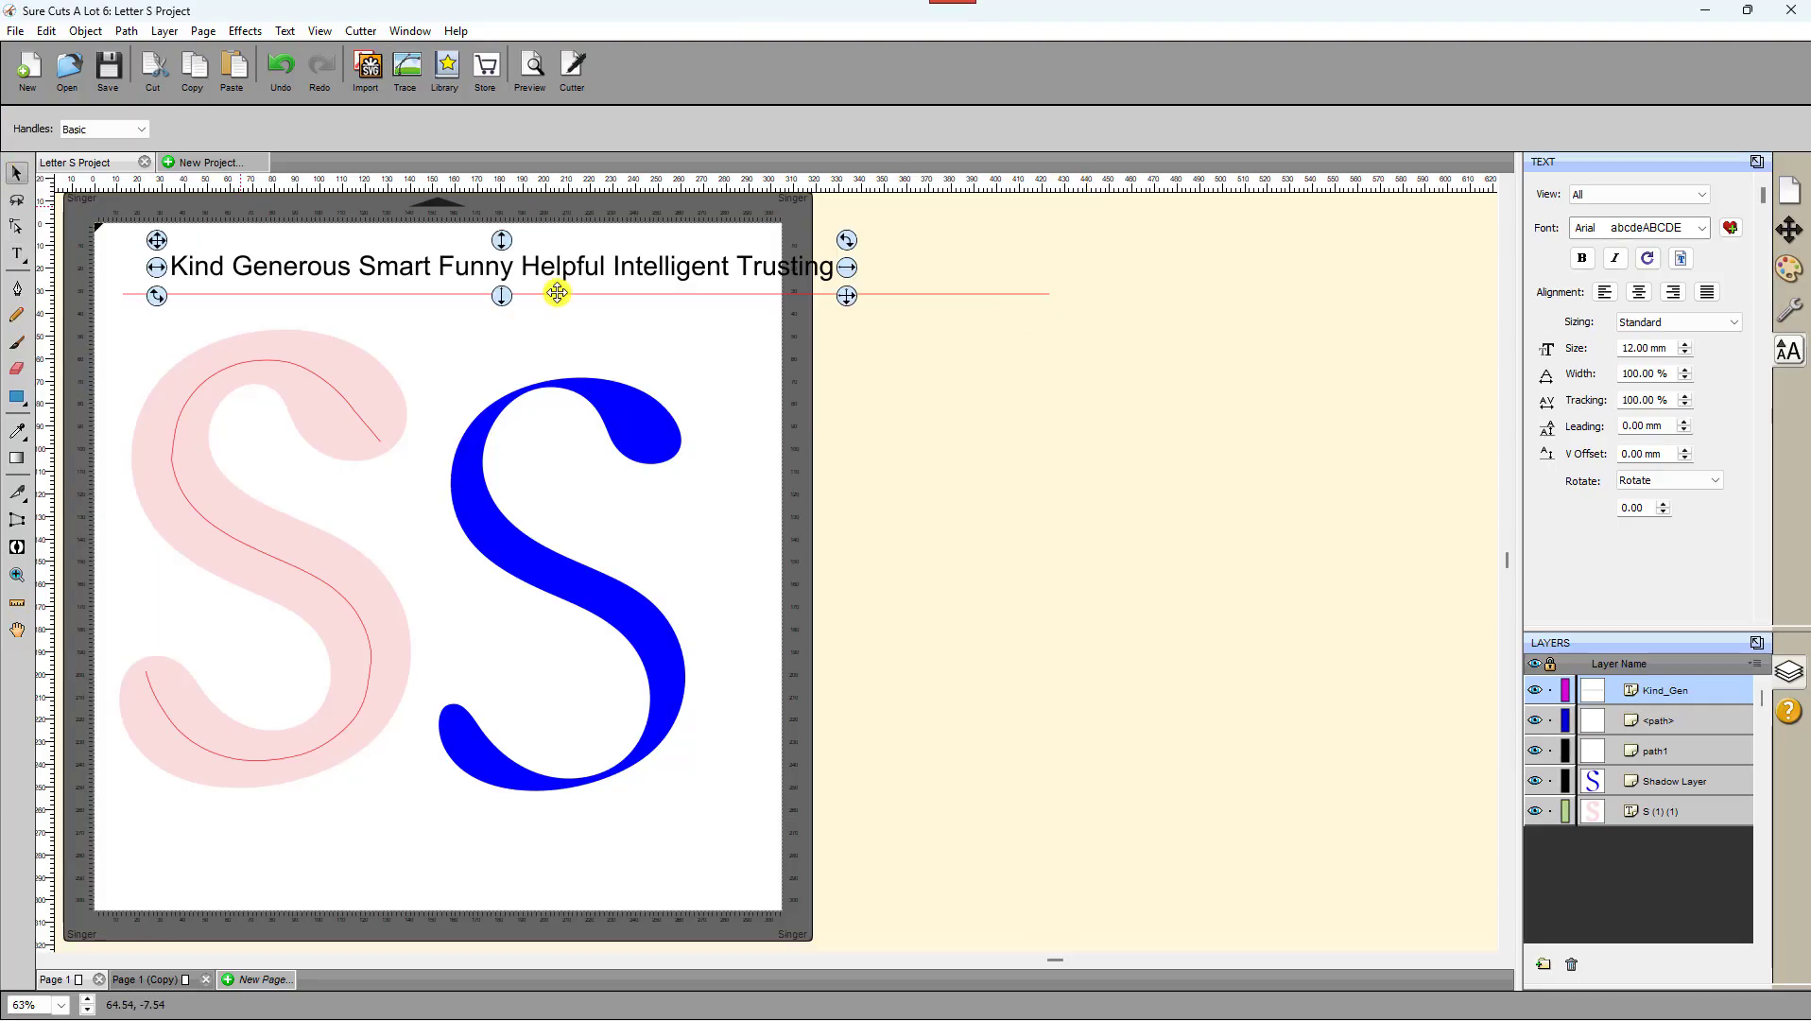
drag(797, 266, 750, 269)
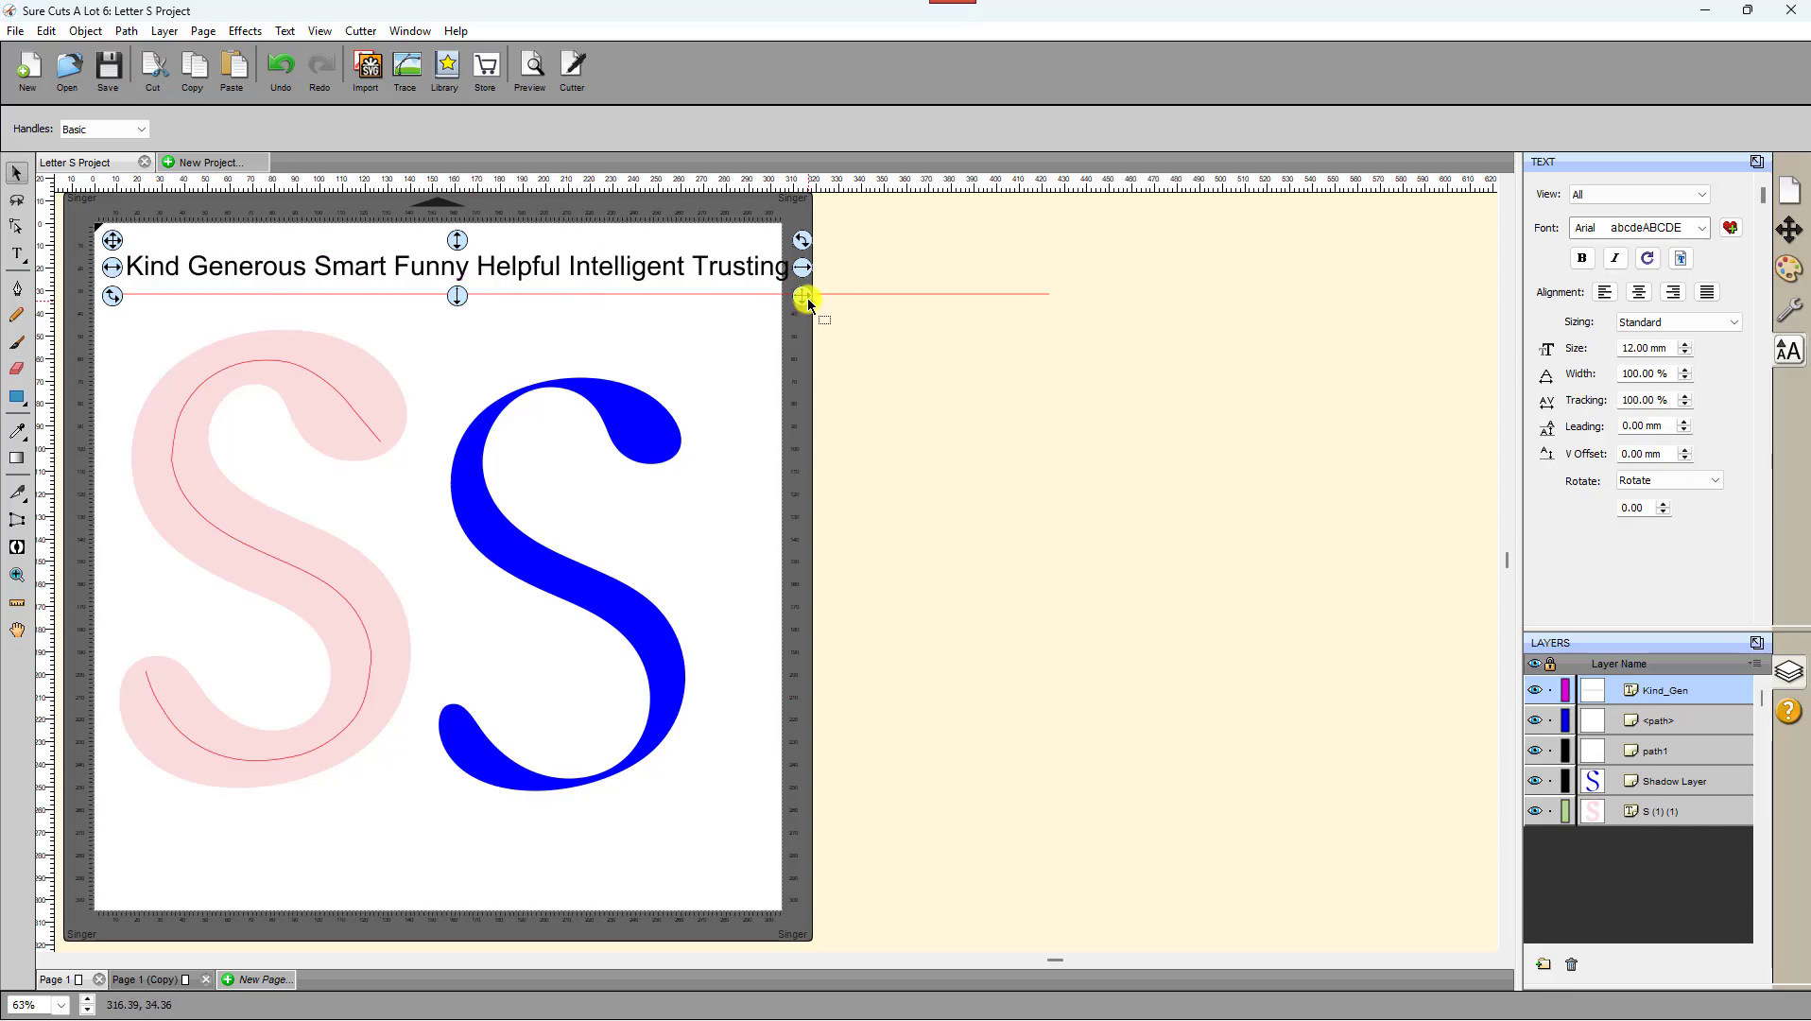
drag(800, 301, 927, 325)
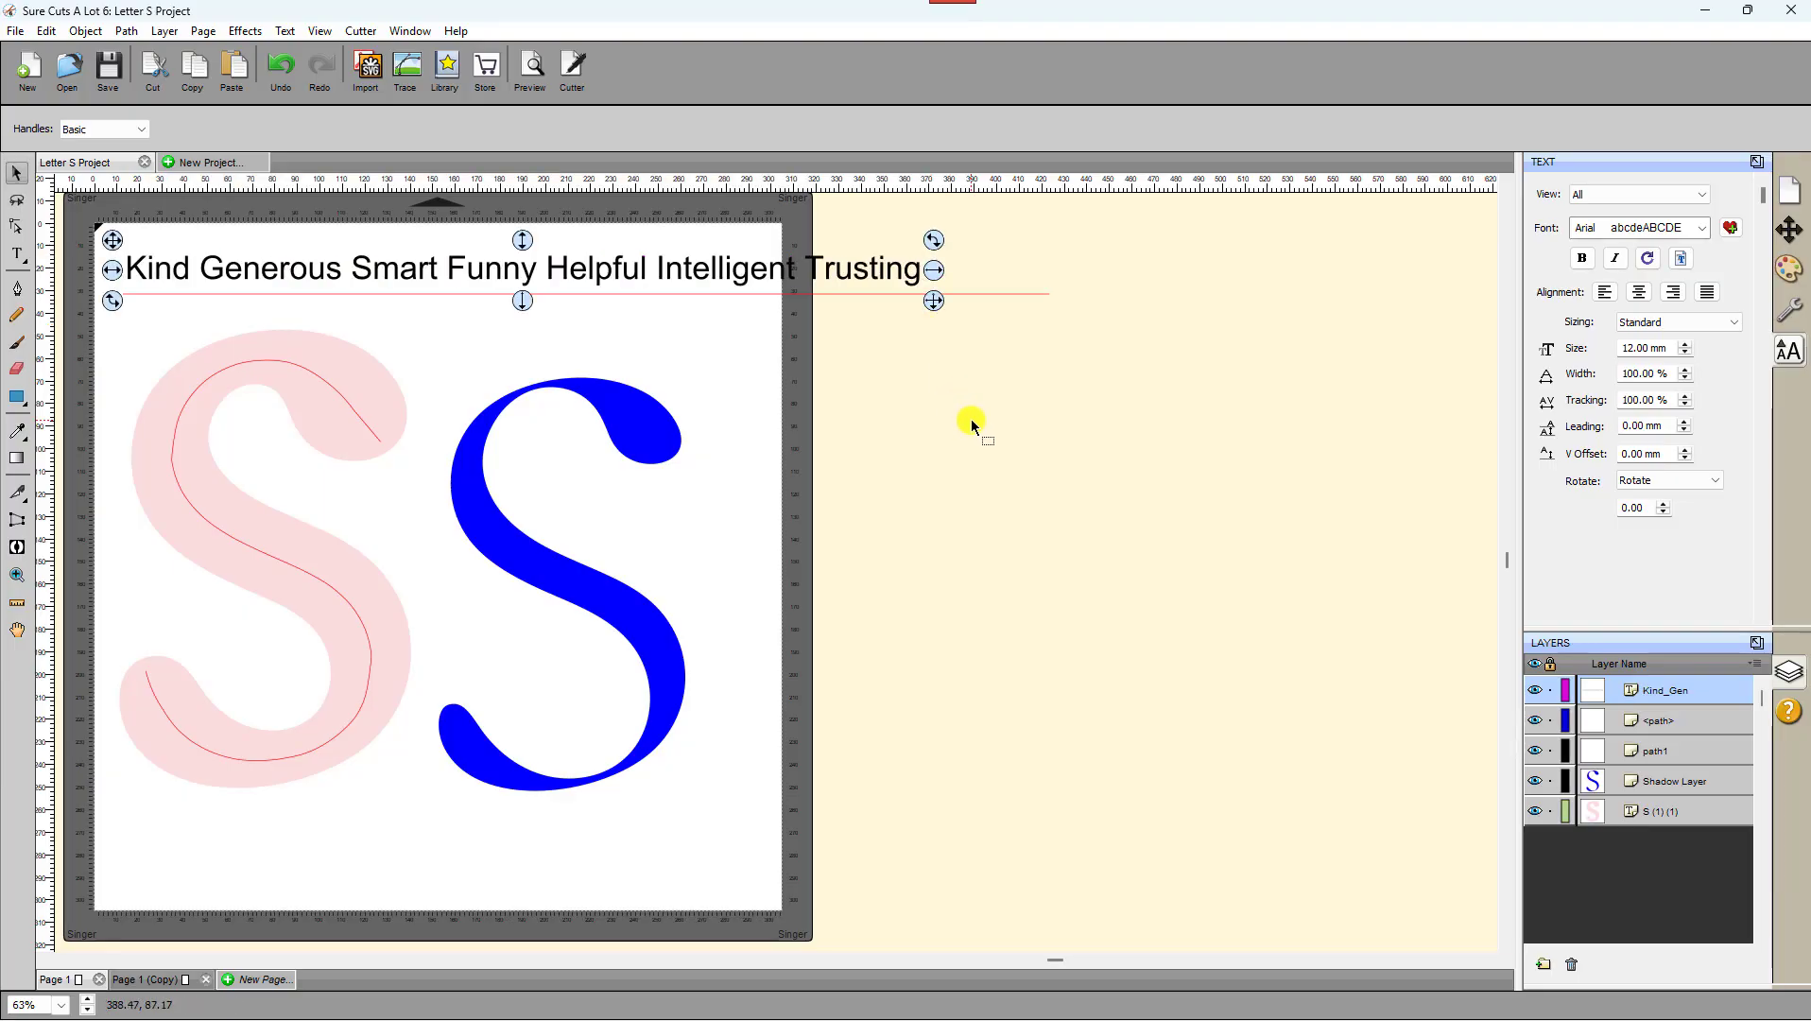
click(971, 419)
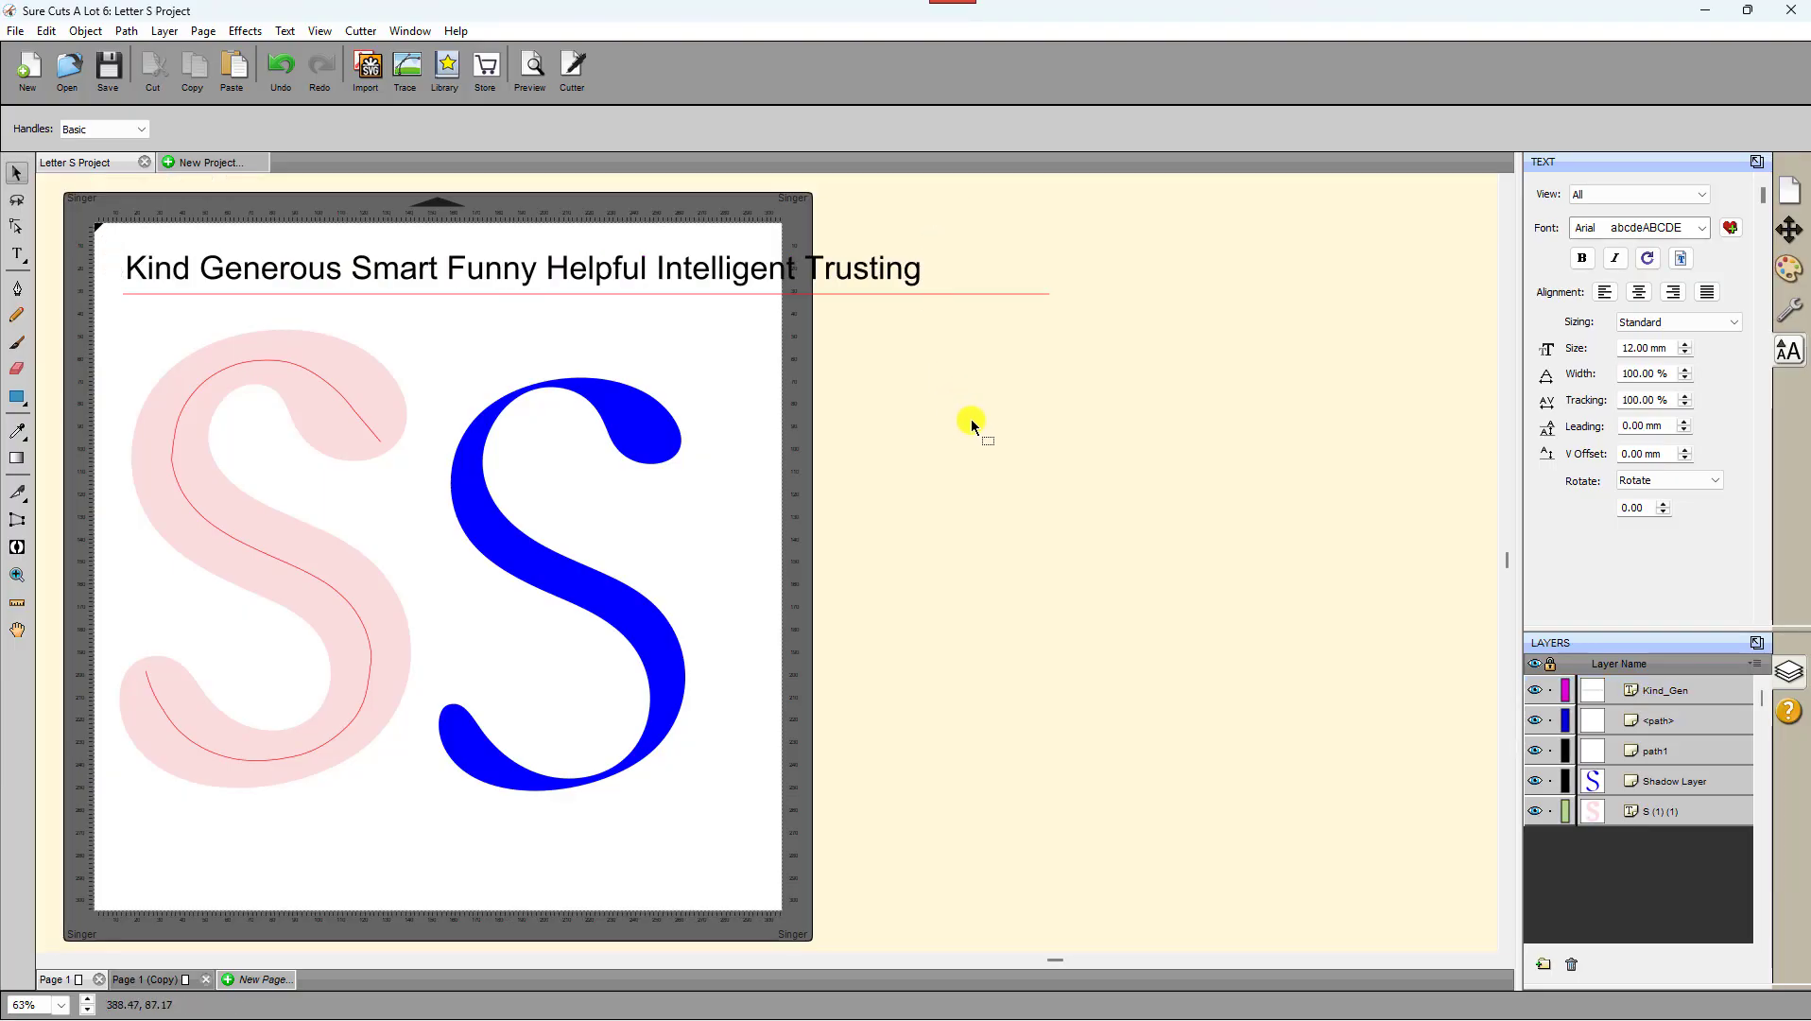
Step: Split the text line by spaces into separate words
click(824, 263)
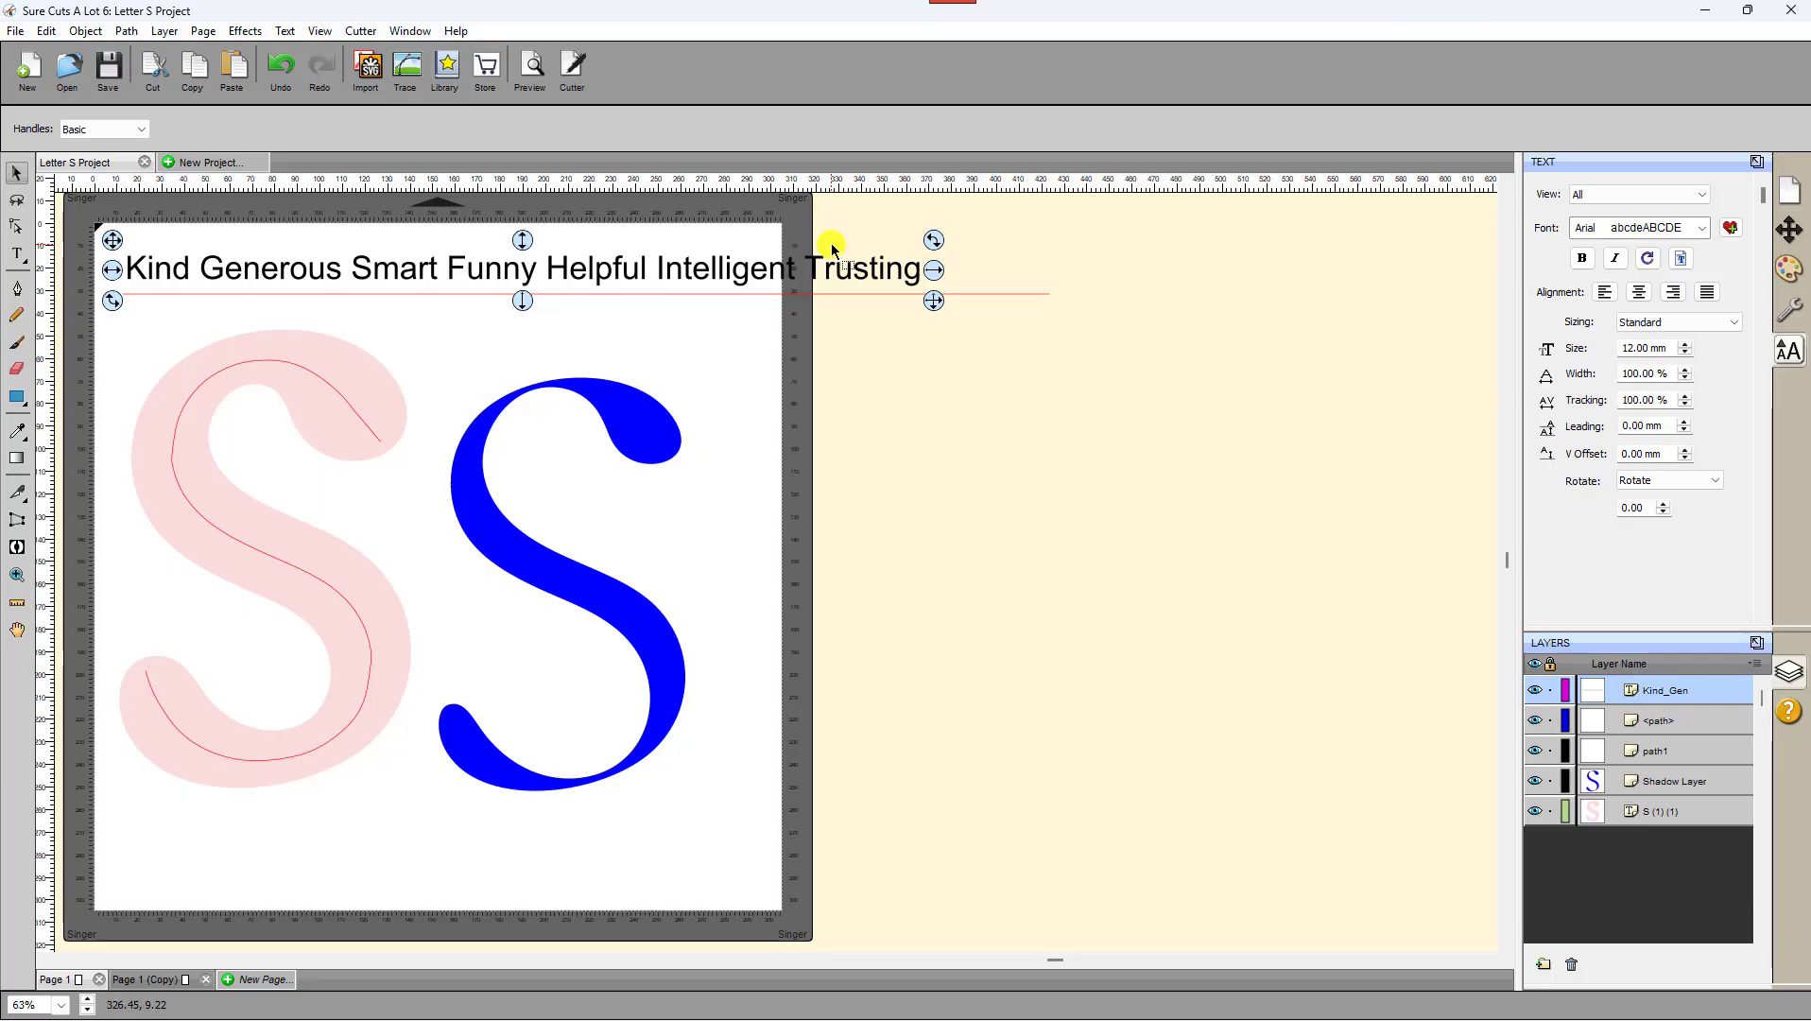
click(286, 31)
mouse_move(322, 102)
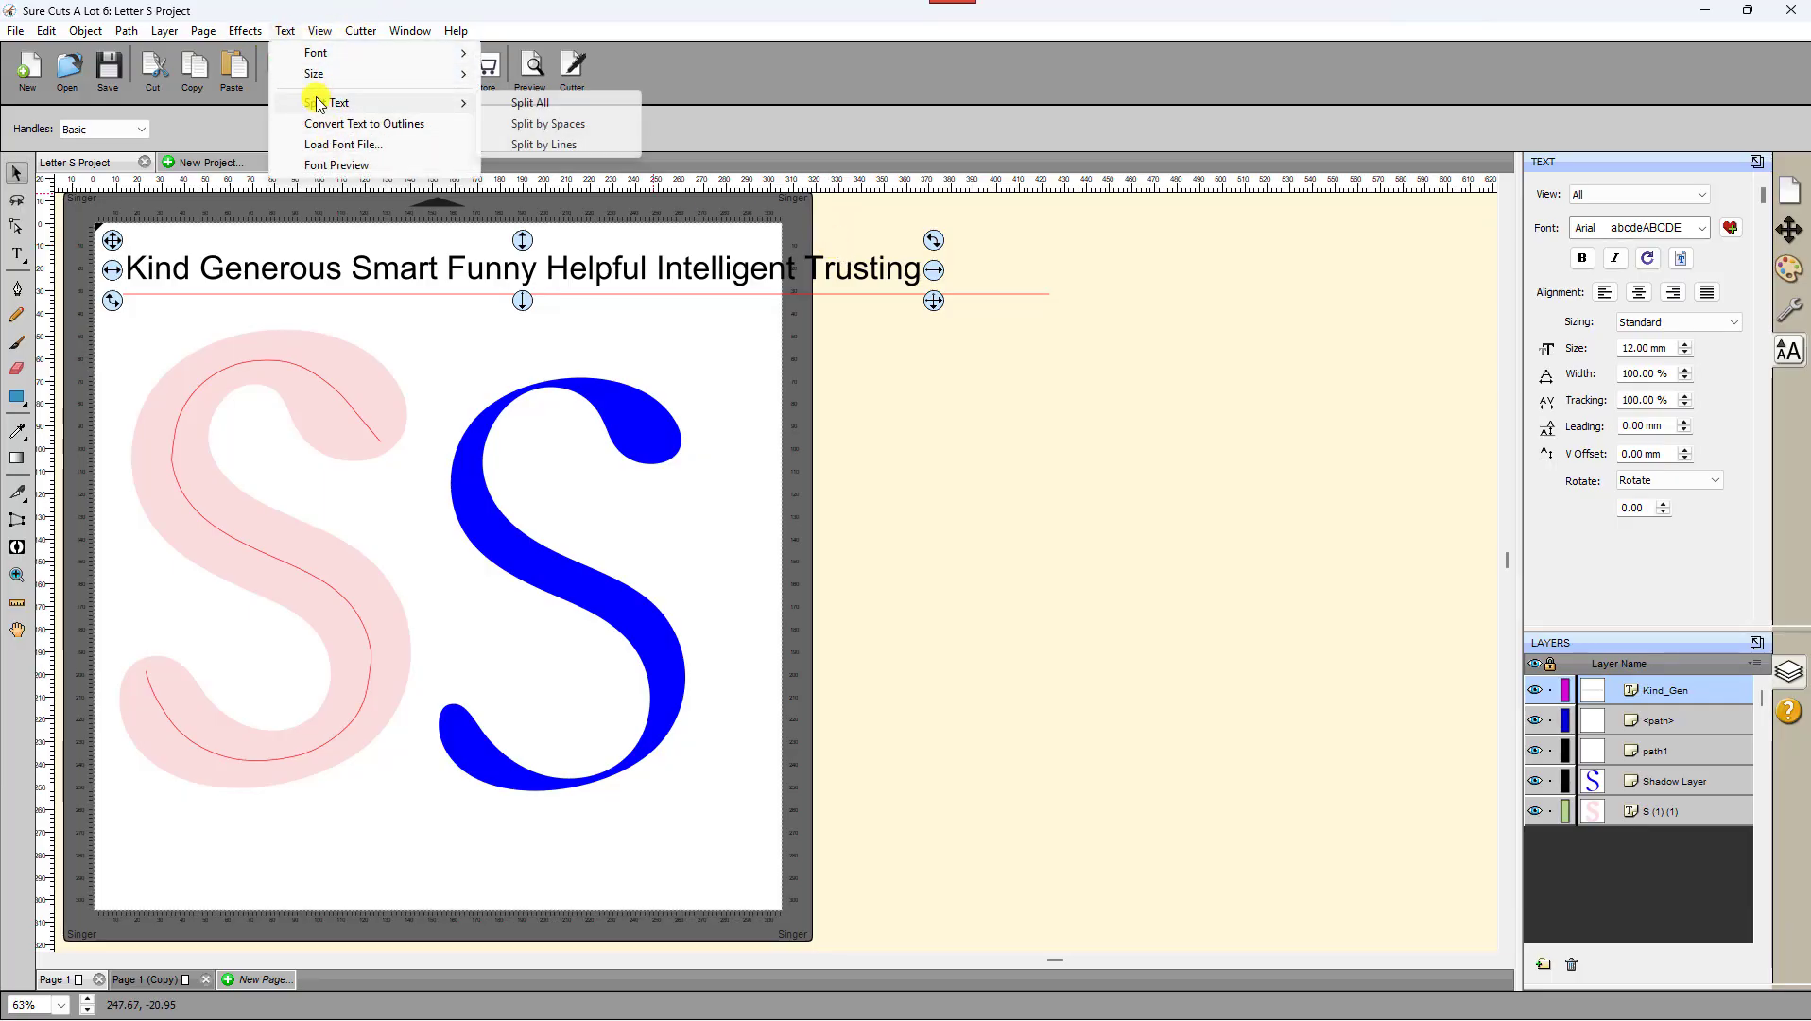
click(570, 131)
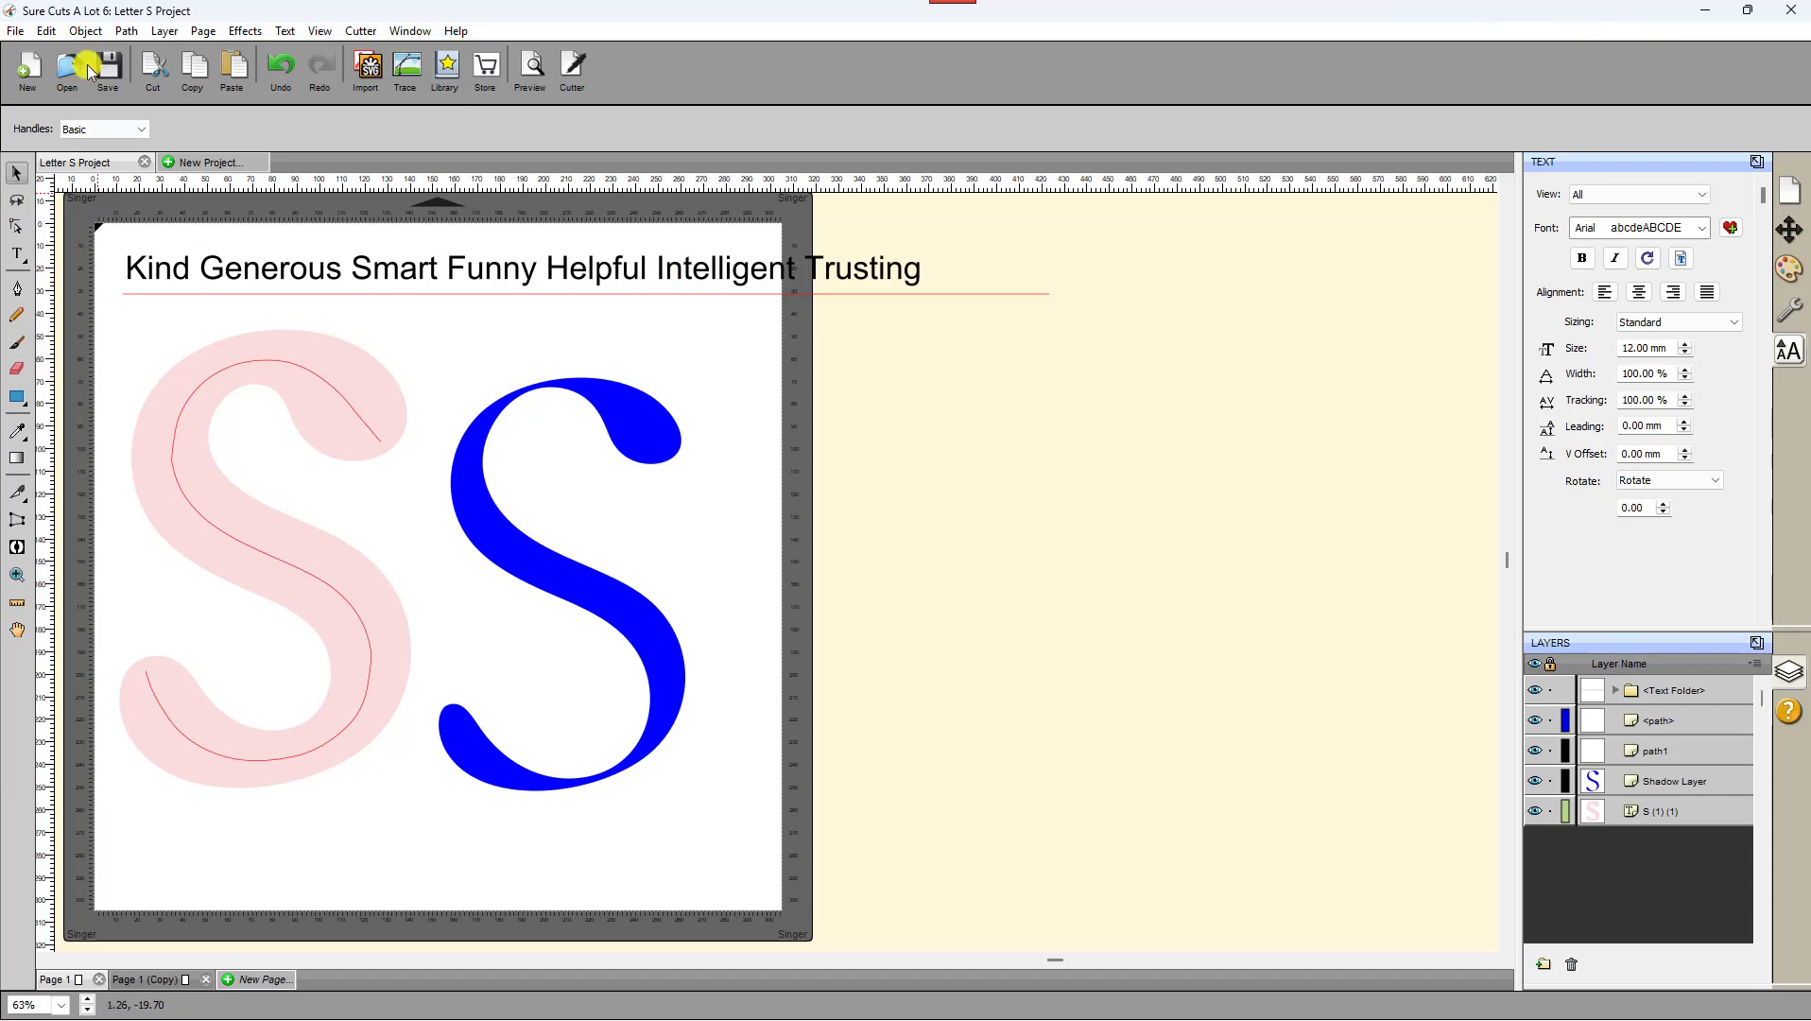
click(87, 32)
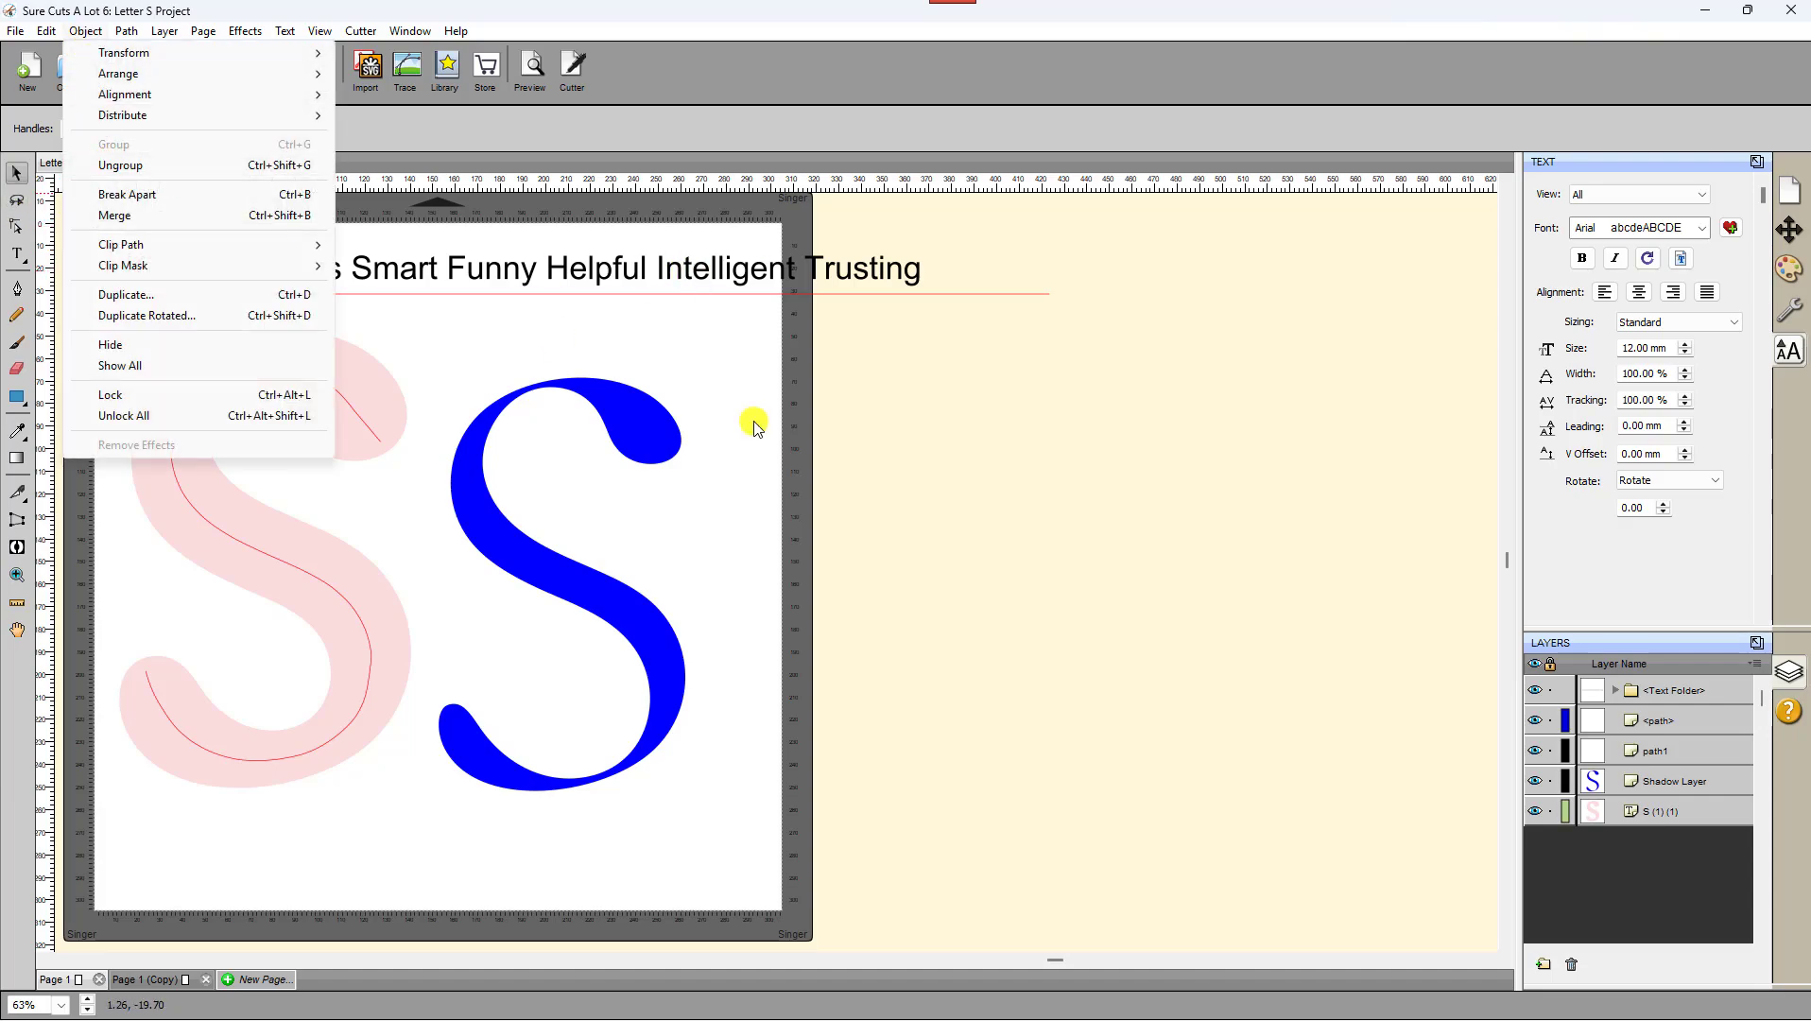
click(880, 433)
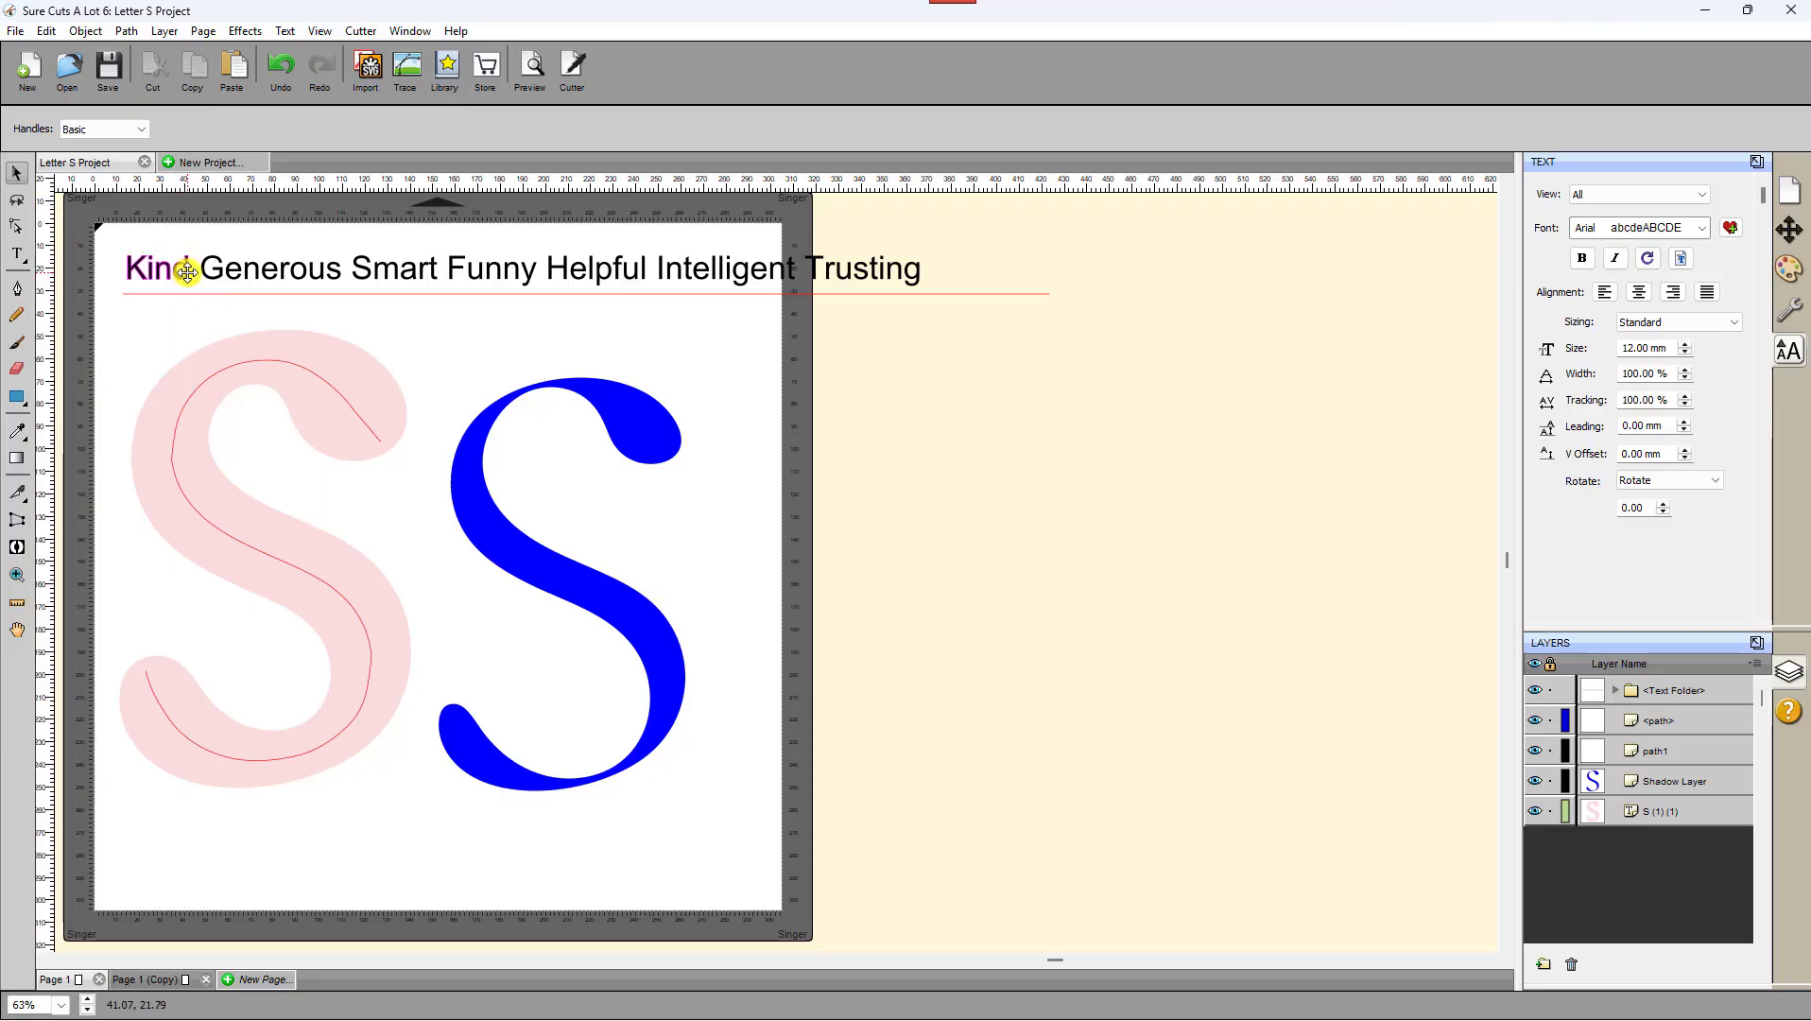
drag(352, 268, 437, 272)
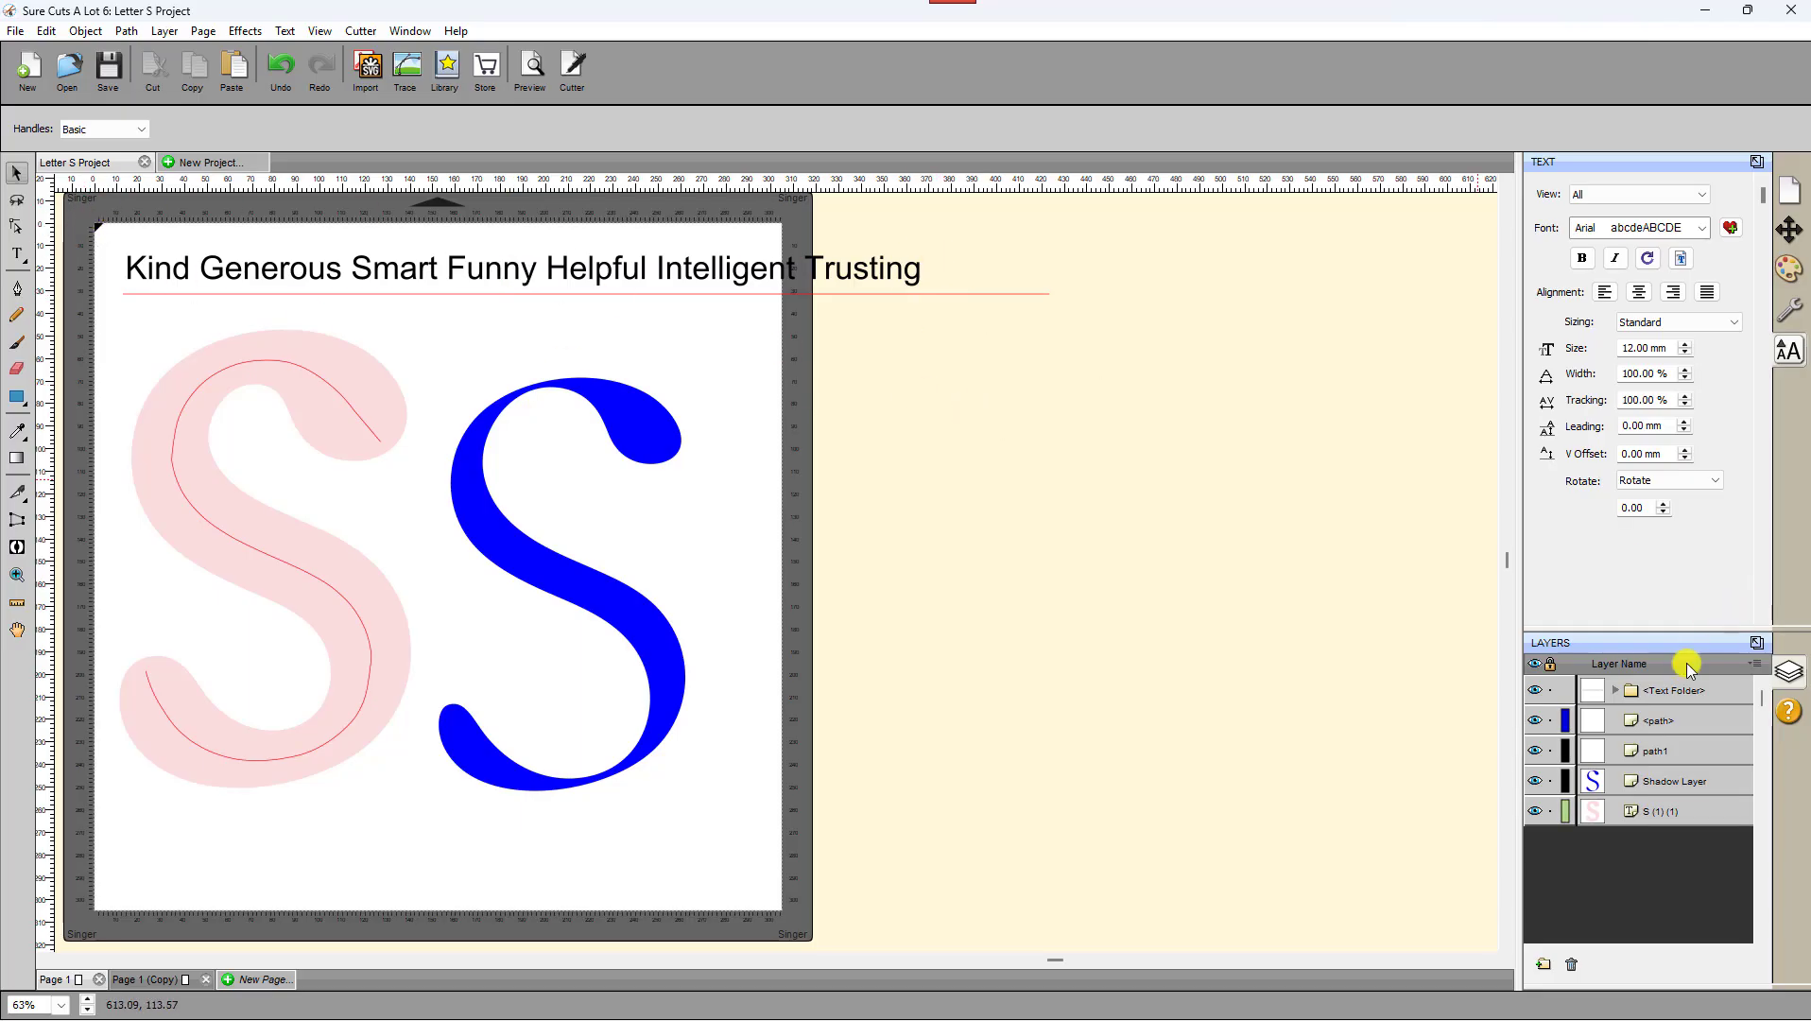
Step: Space the words evenly across the red line's length, using Distribute to Selection Below and Distribute Space Horizontally
click(1683, 692)
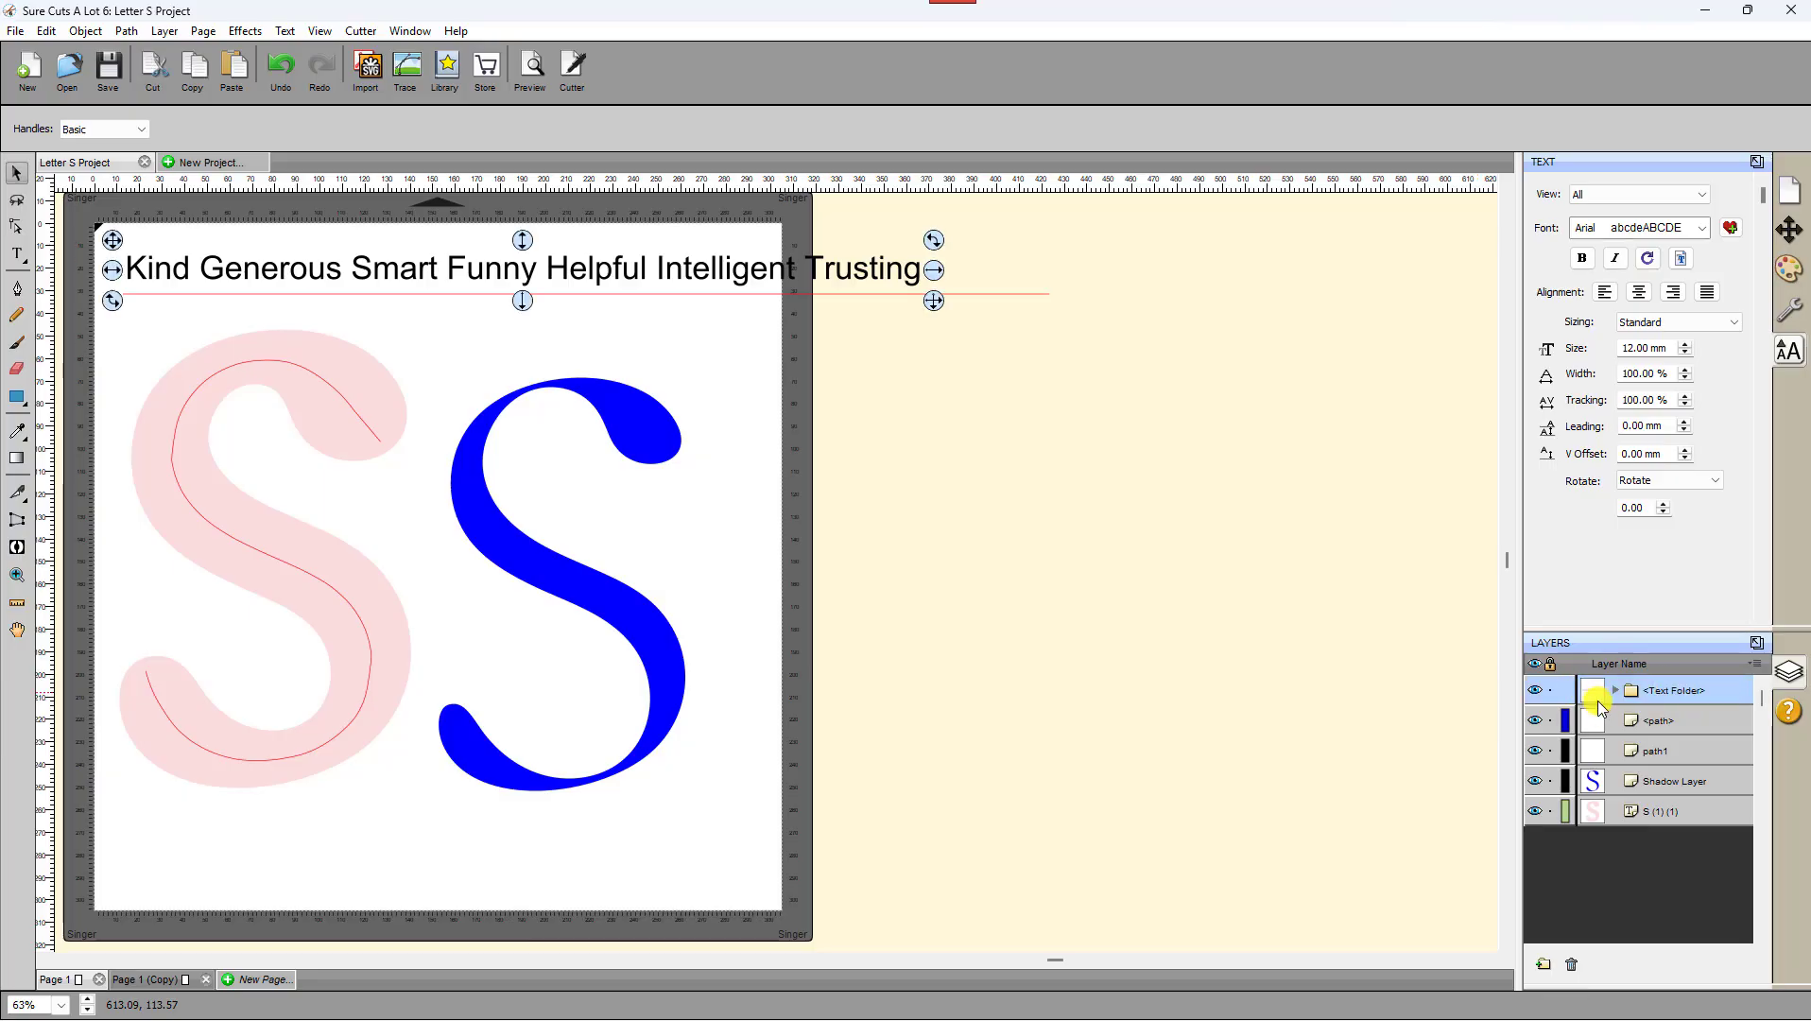
click(1656, 722)
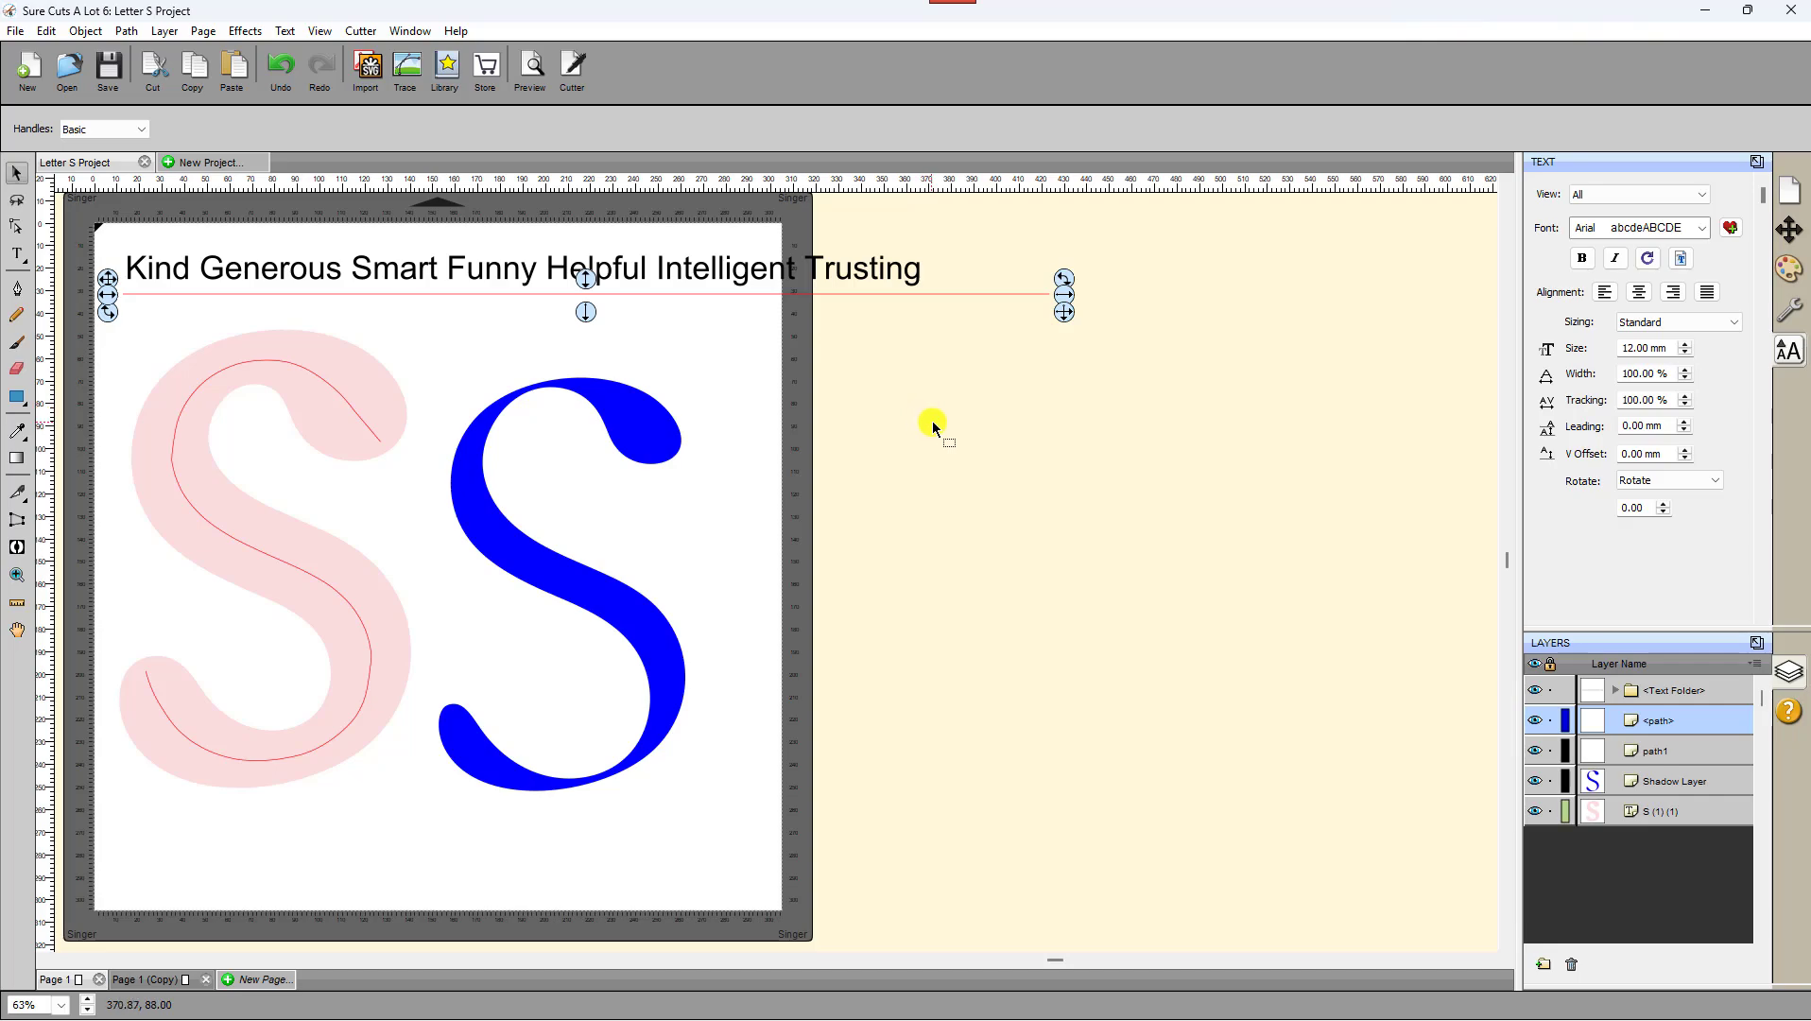
click(850, 401)
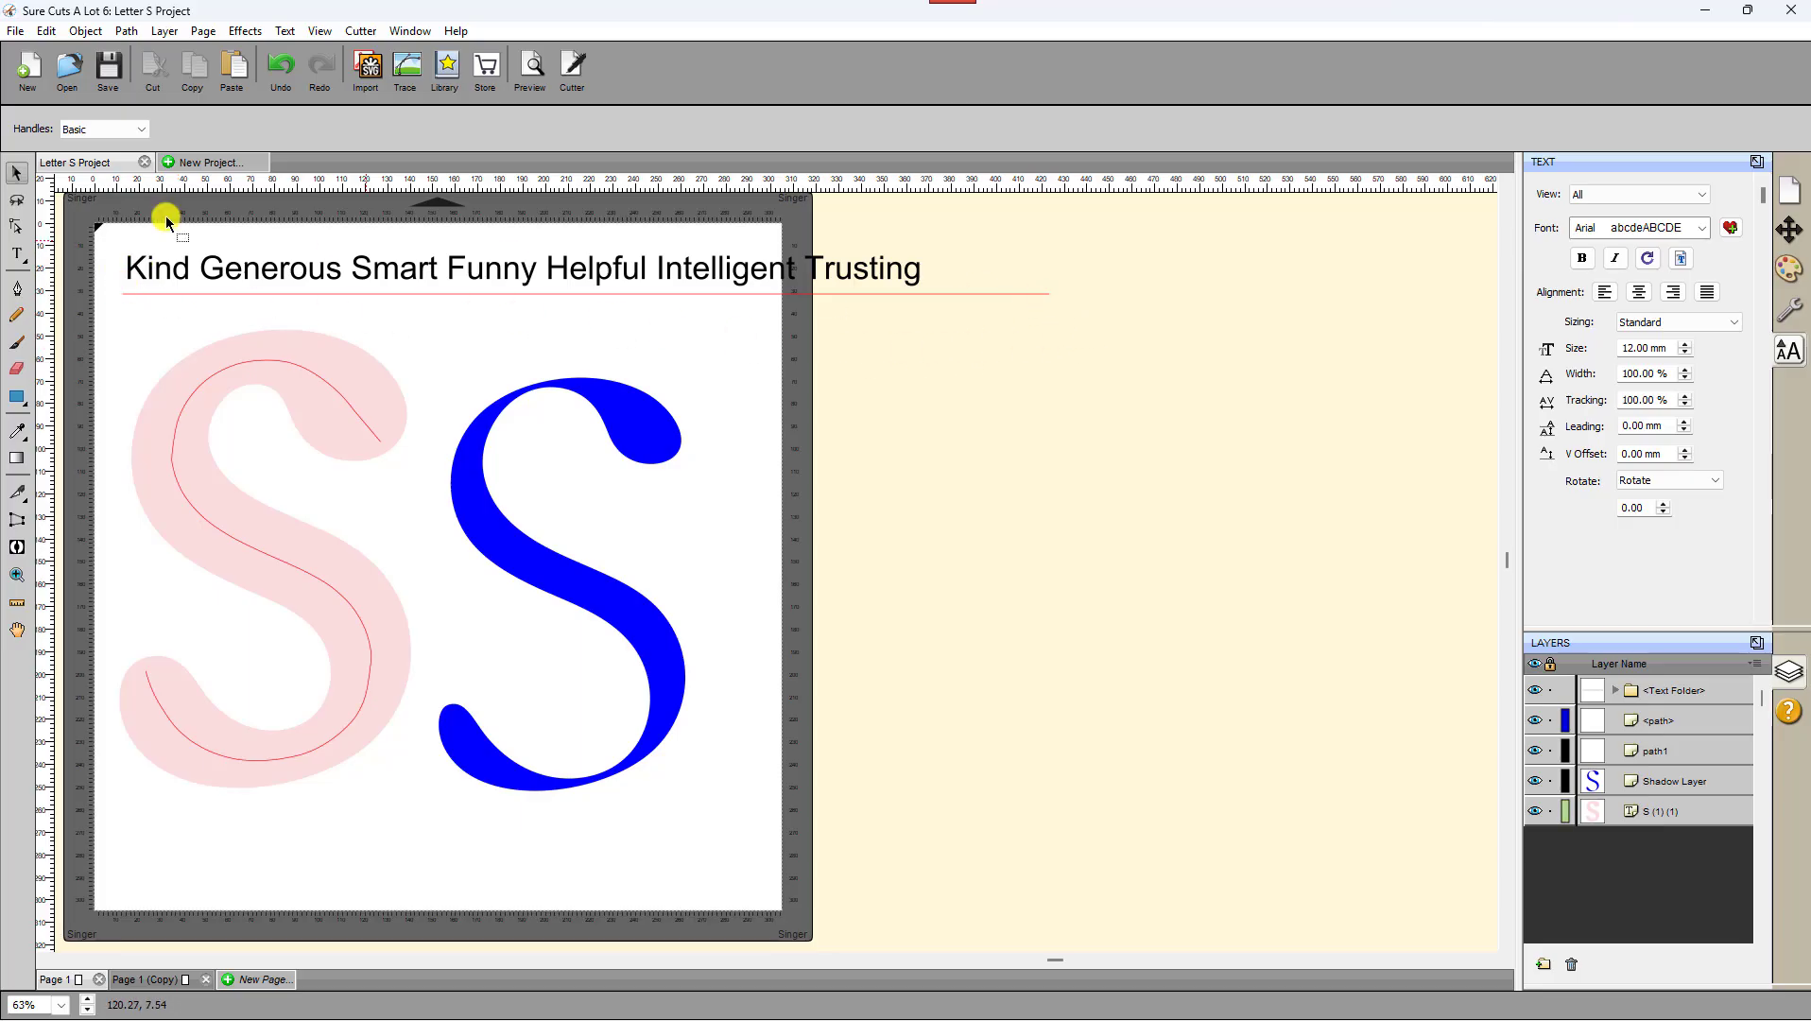
drag(97, 230, 1121, 317)
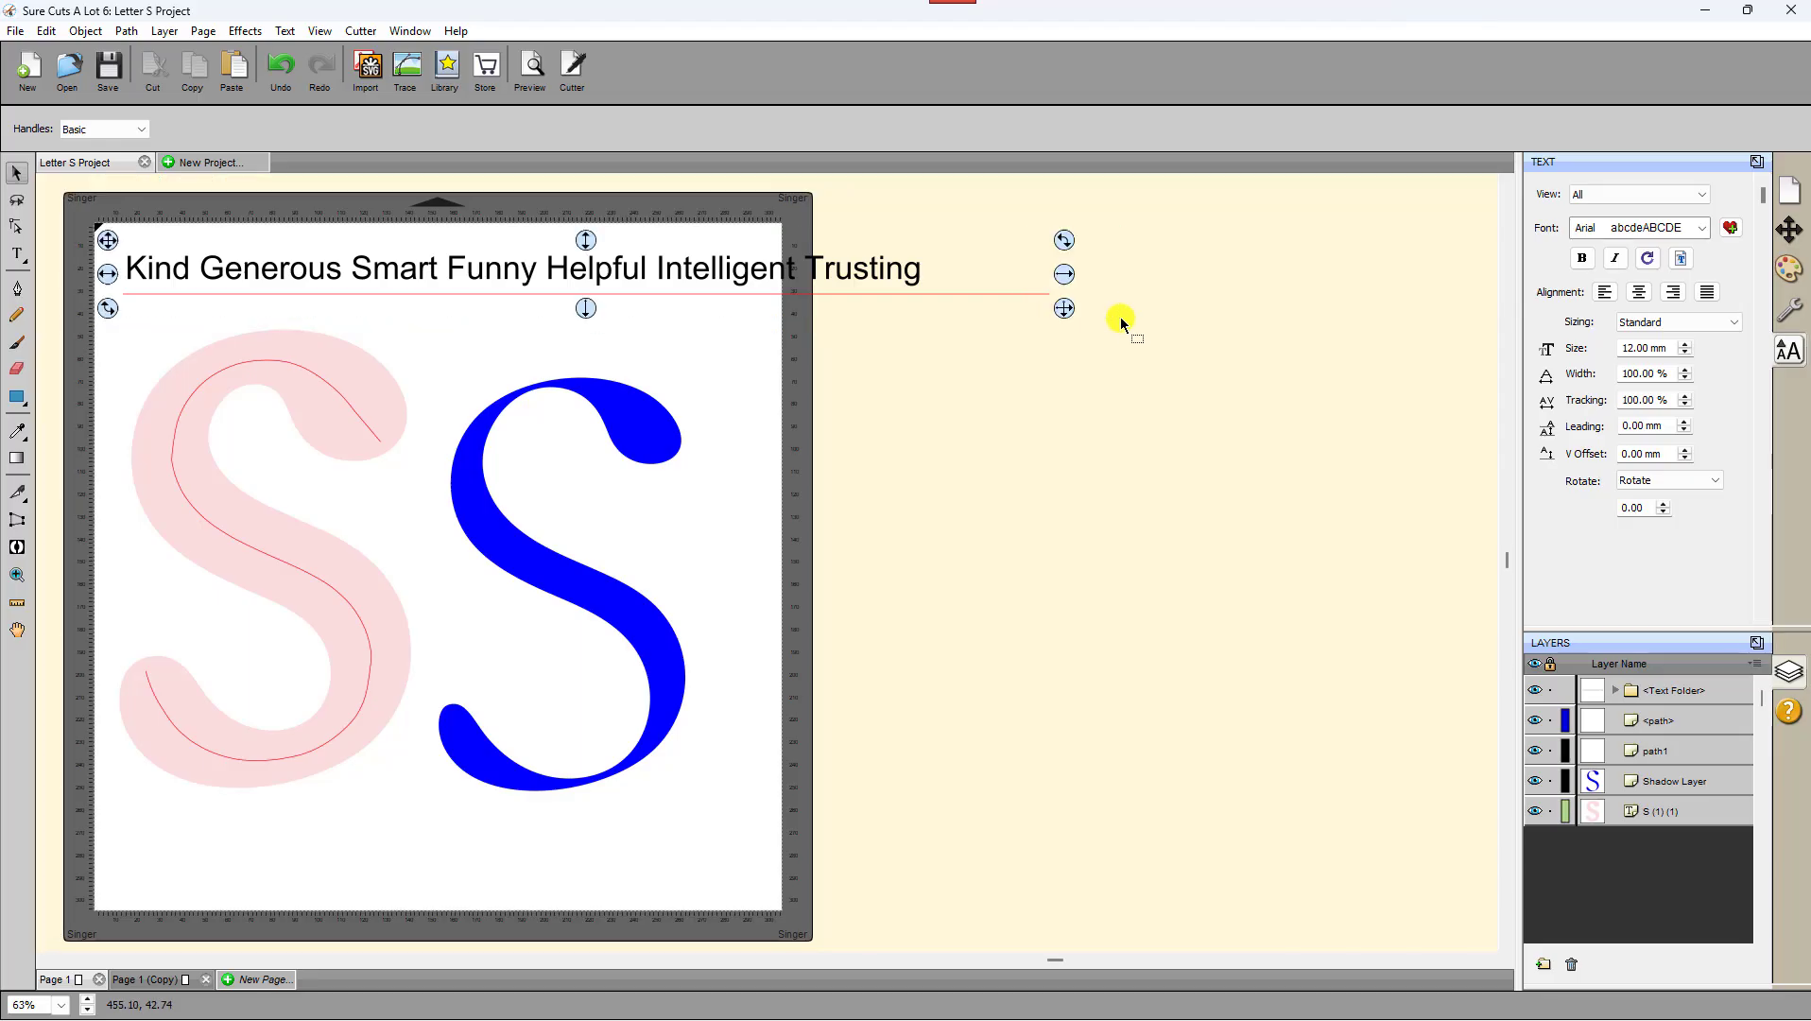
click(83, 31)
mouse_move(98, 114)
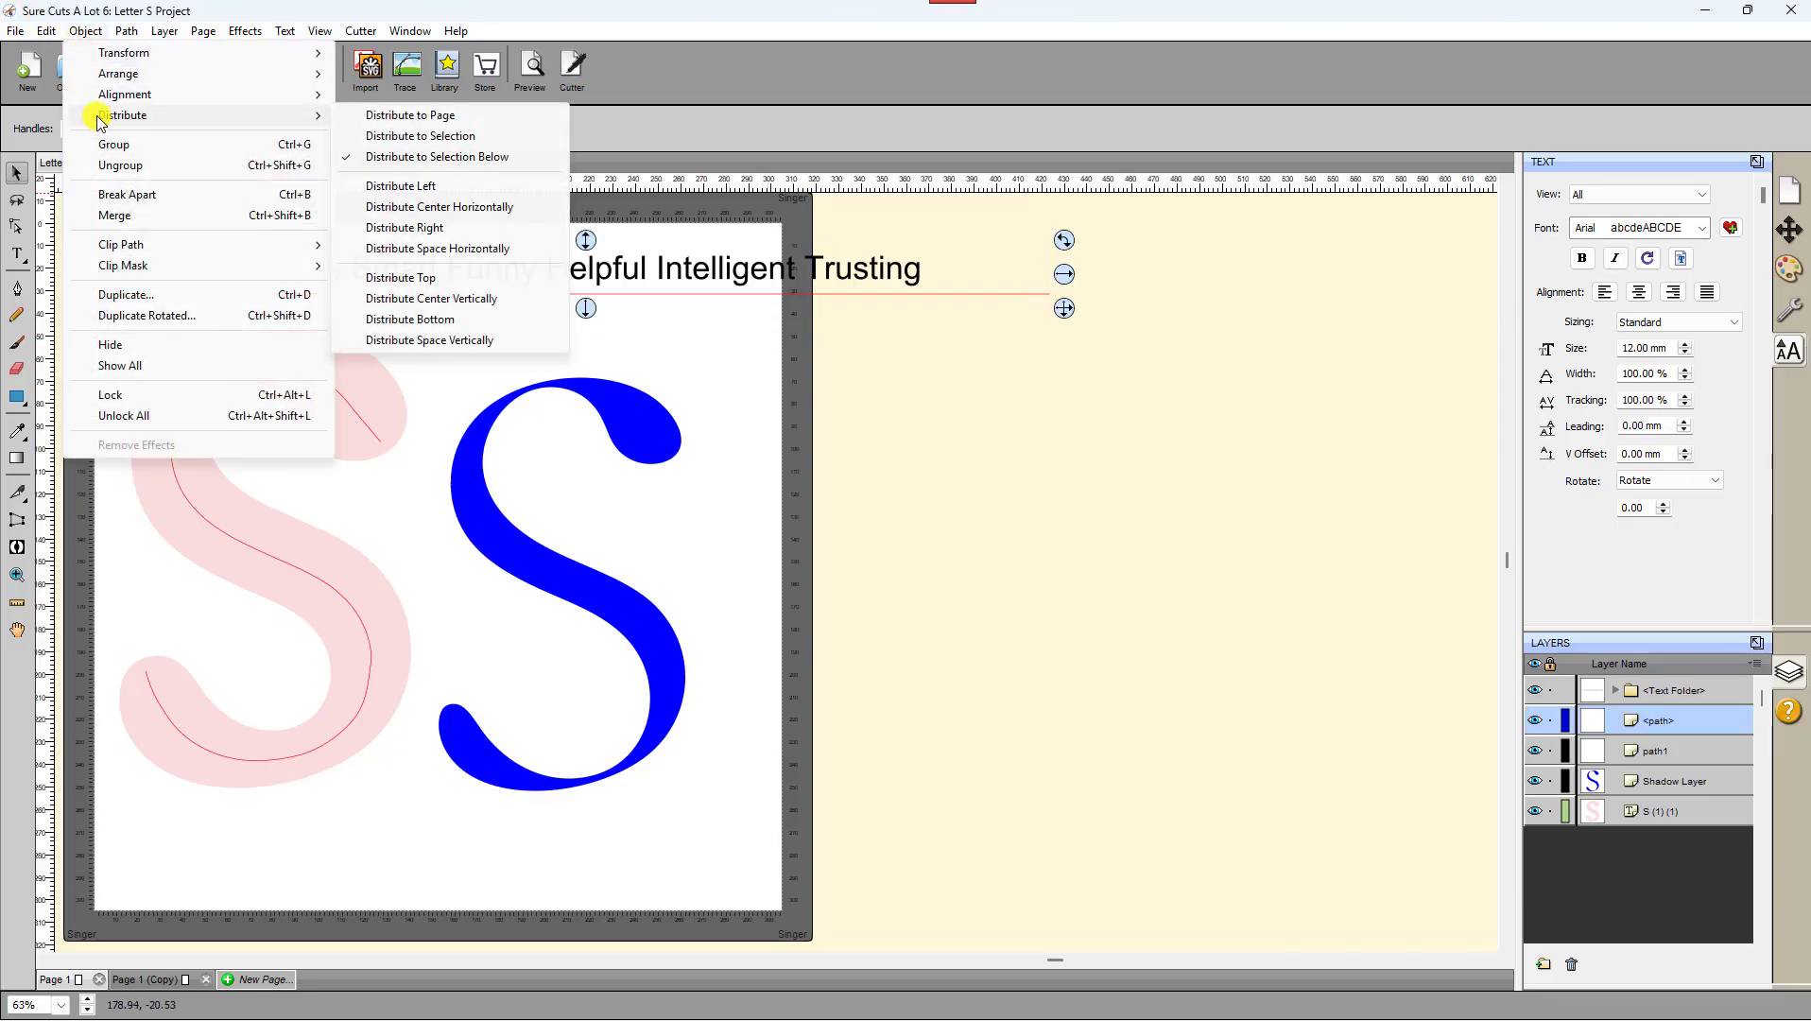
click(372, 157)
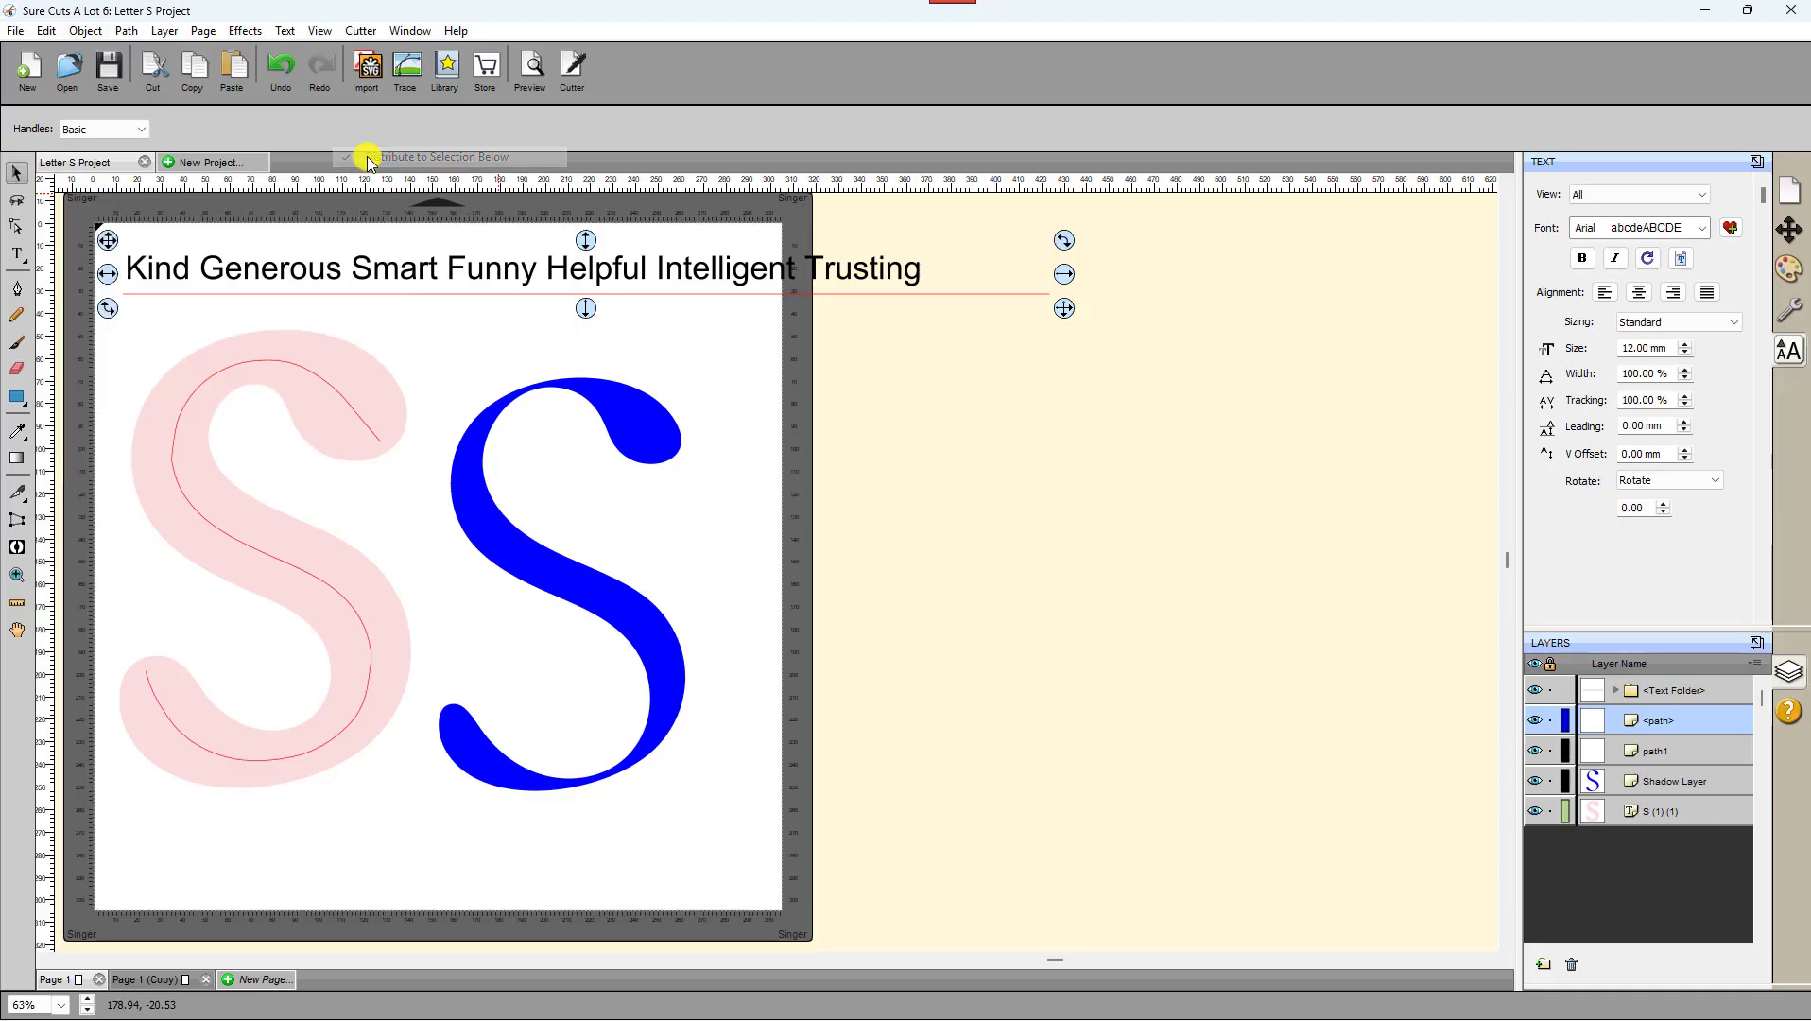
click(80, 31)
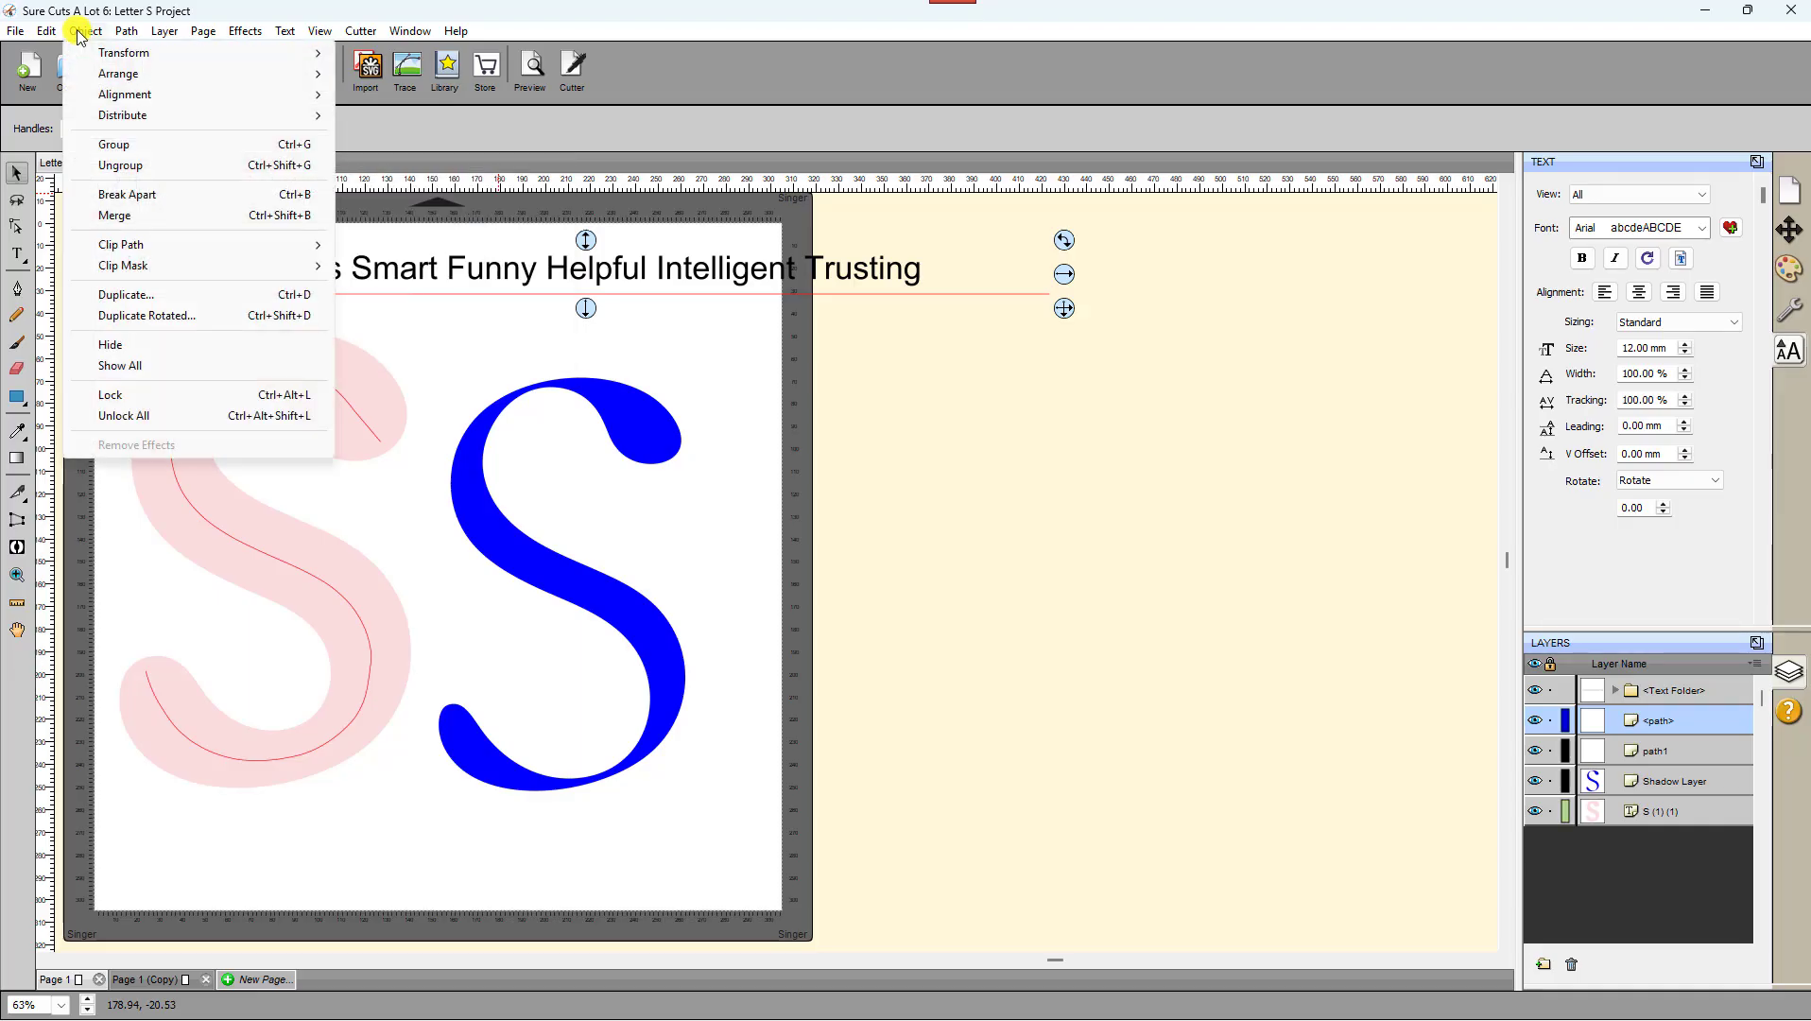
mouse_move(309, 123)
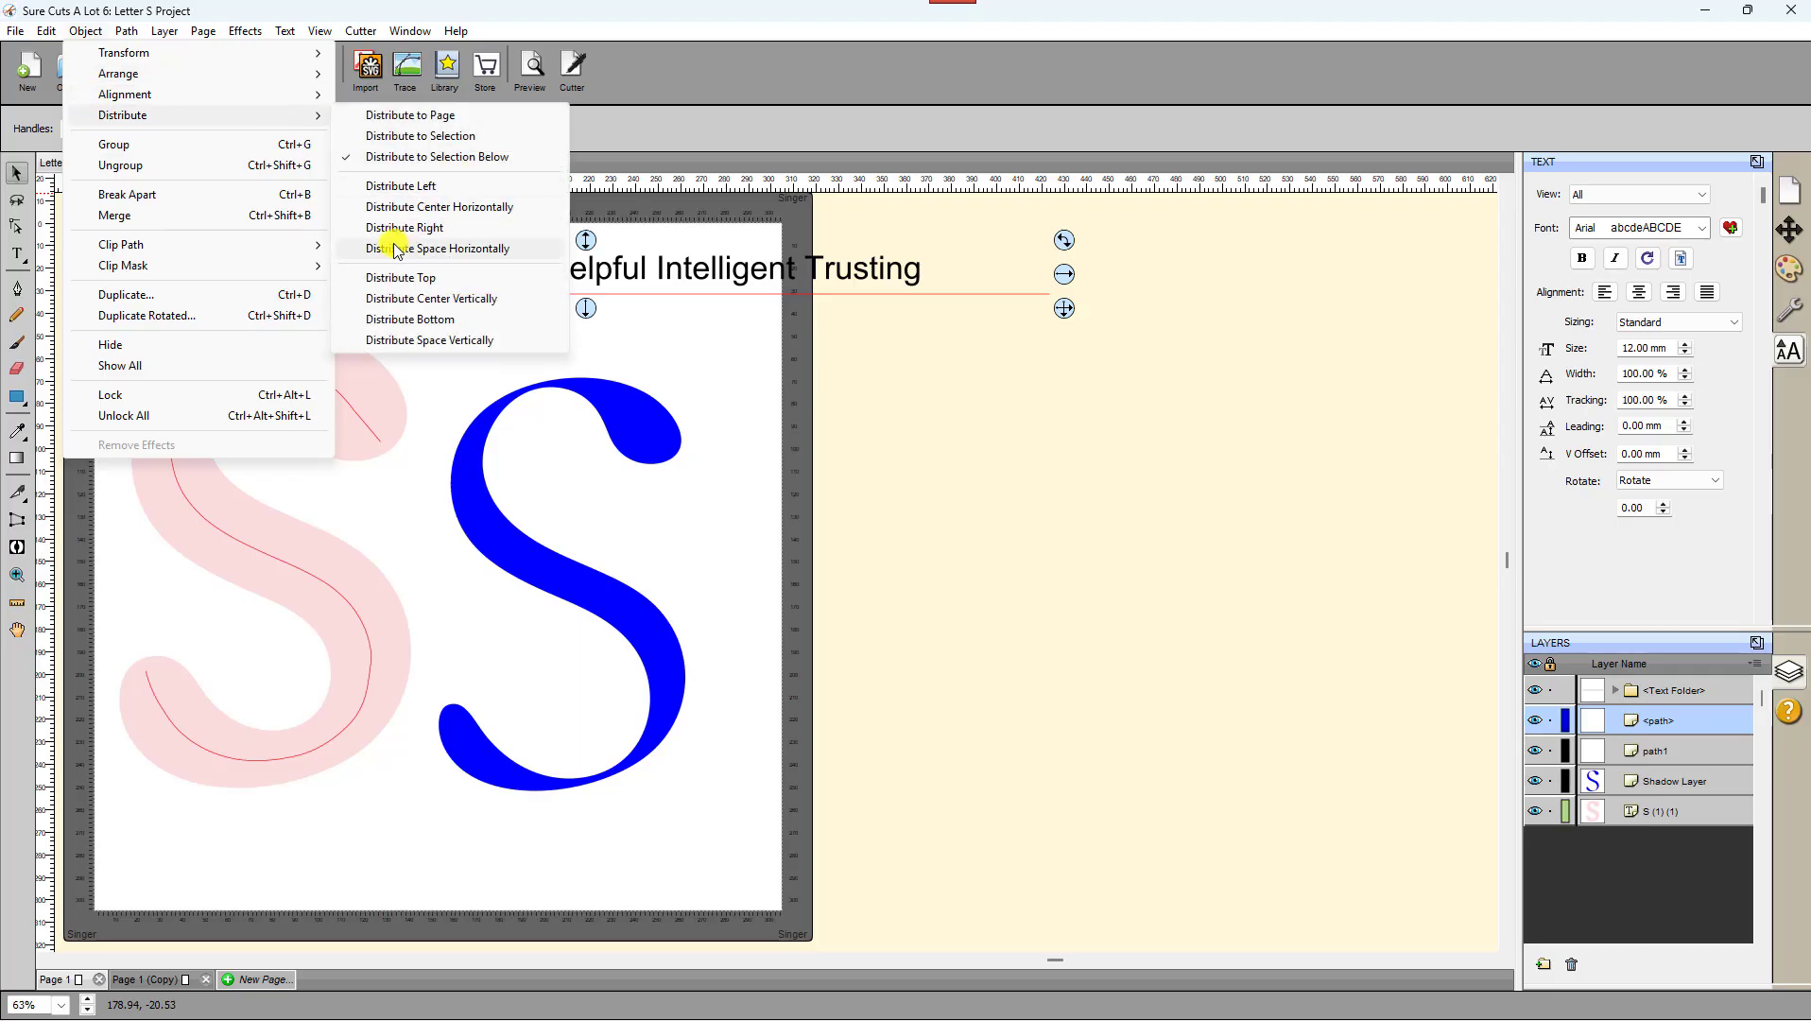
click(463, 250)
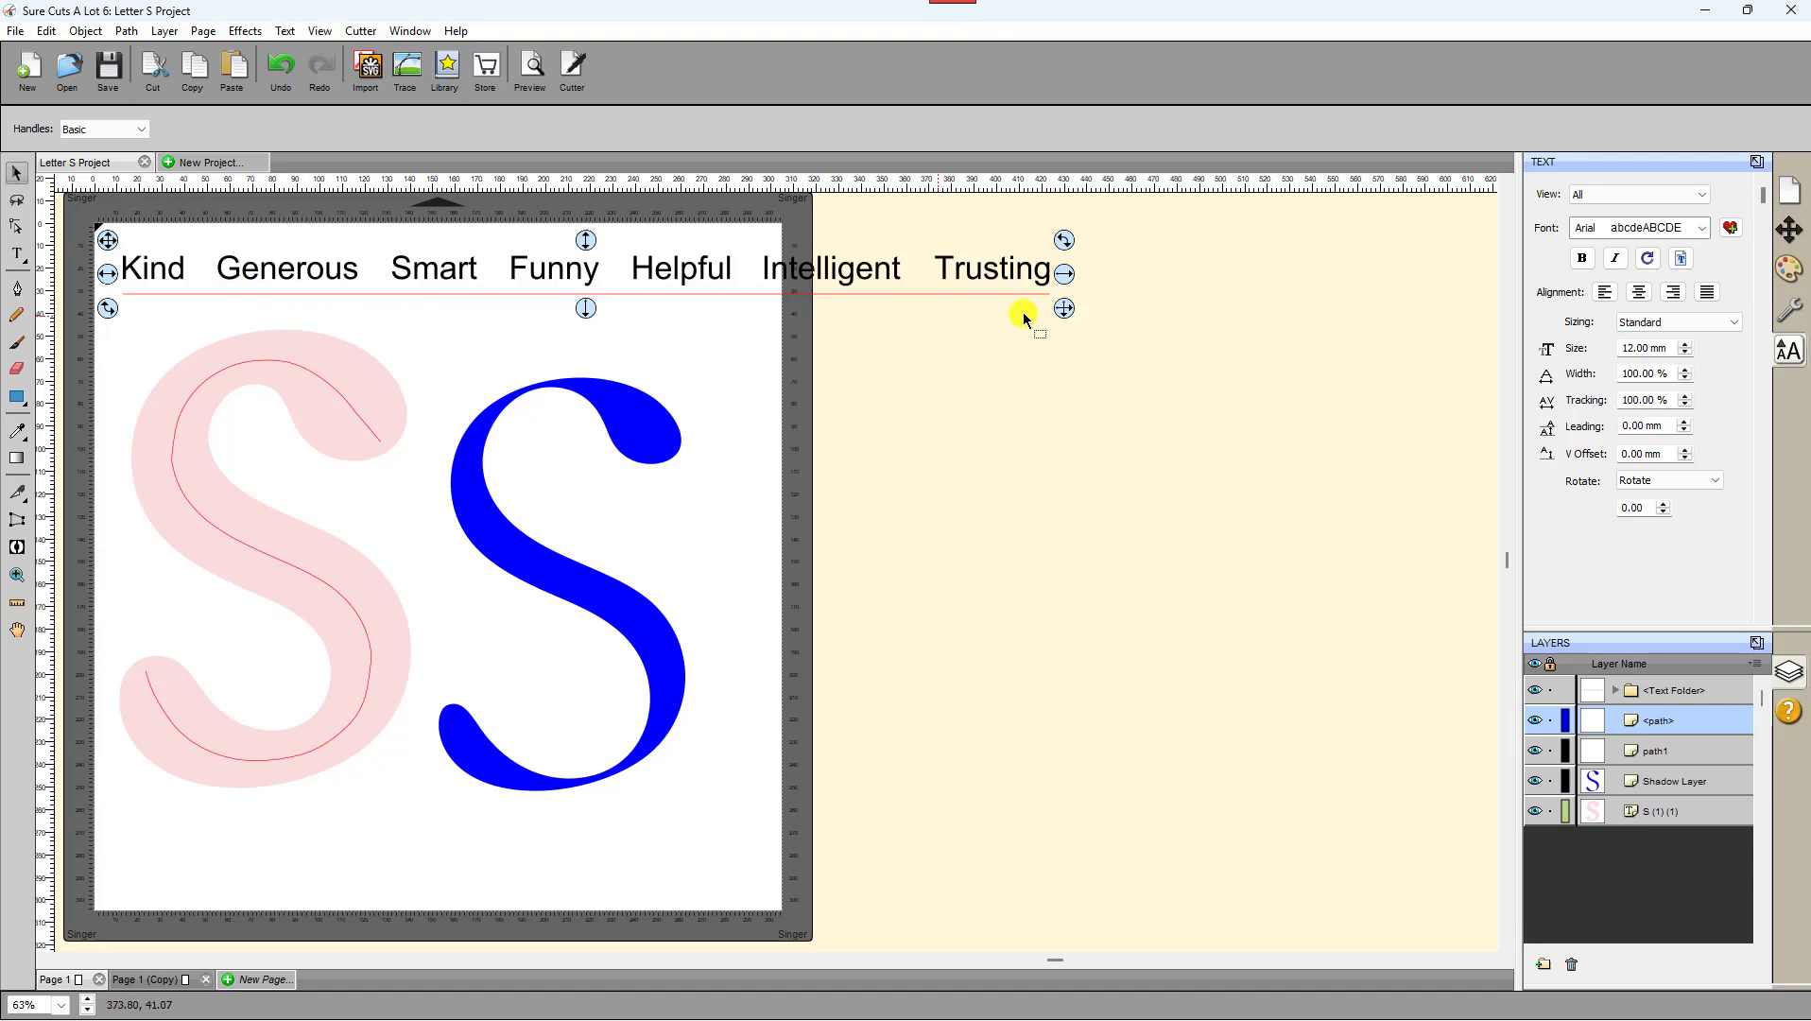
click(980, 376)
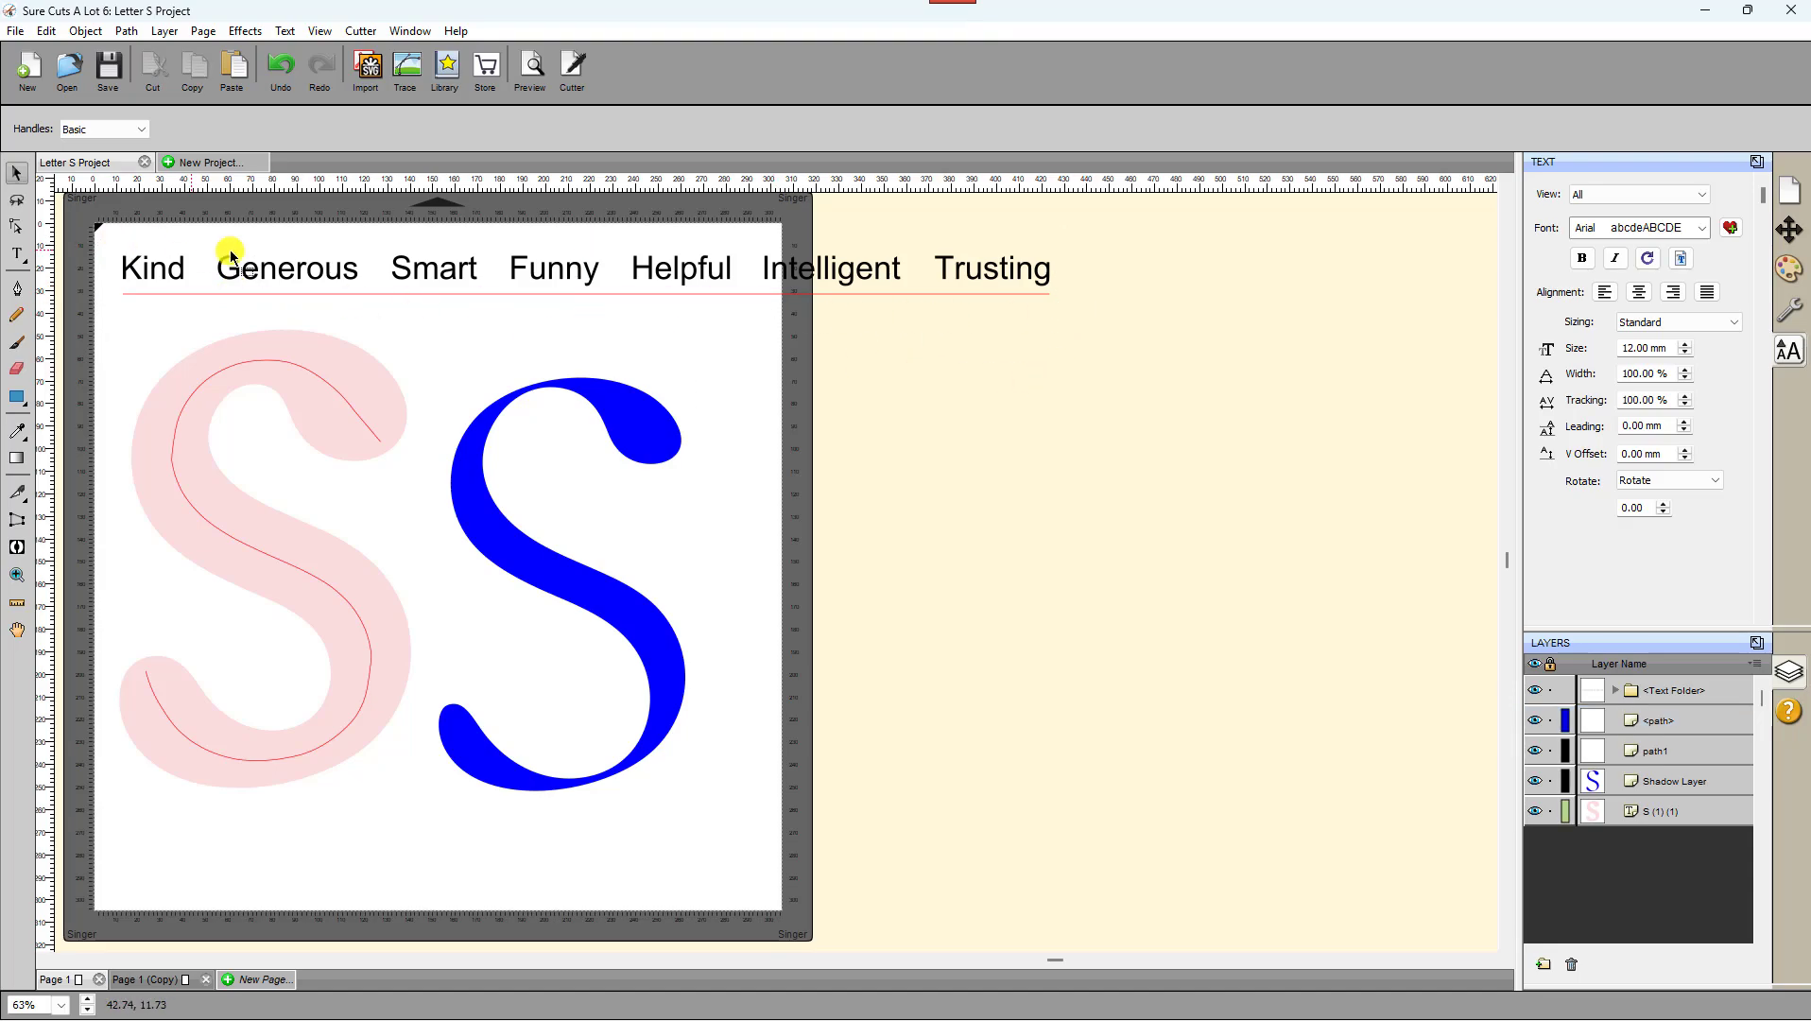
Step: Delete the straight red reference line and the blue S shadow layer
click(925, 299)
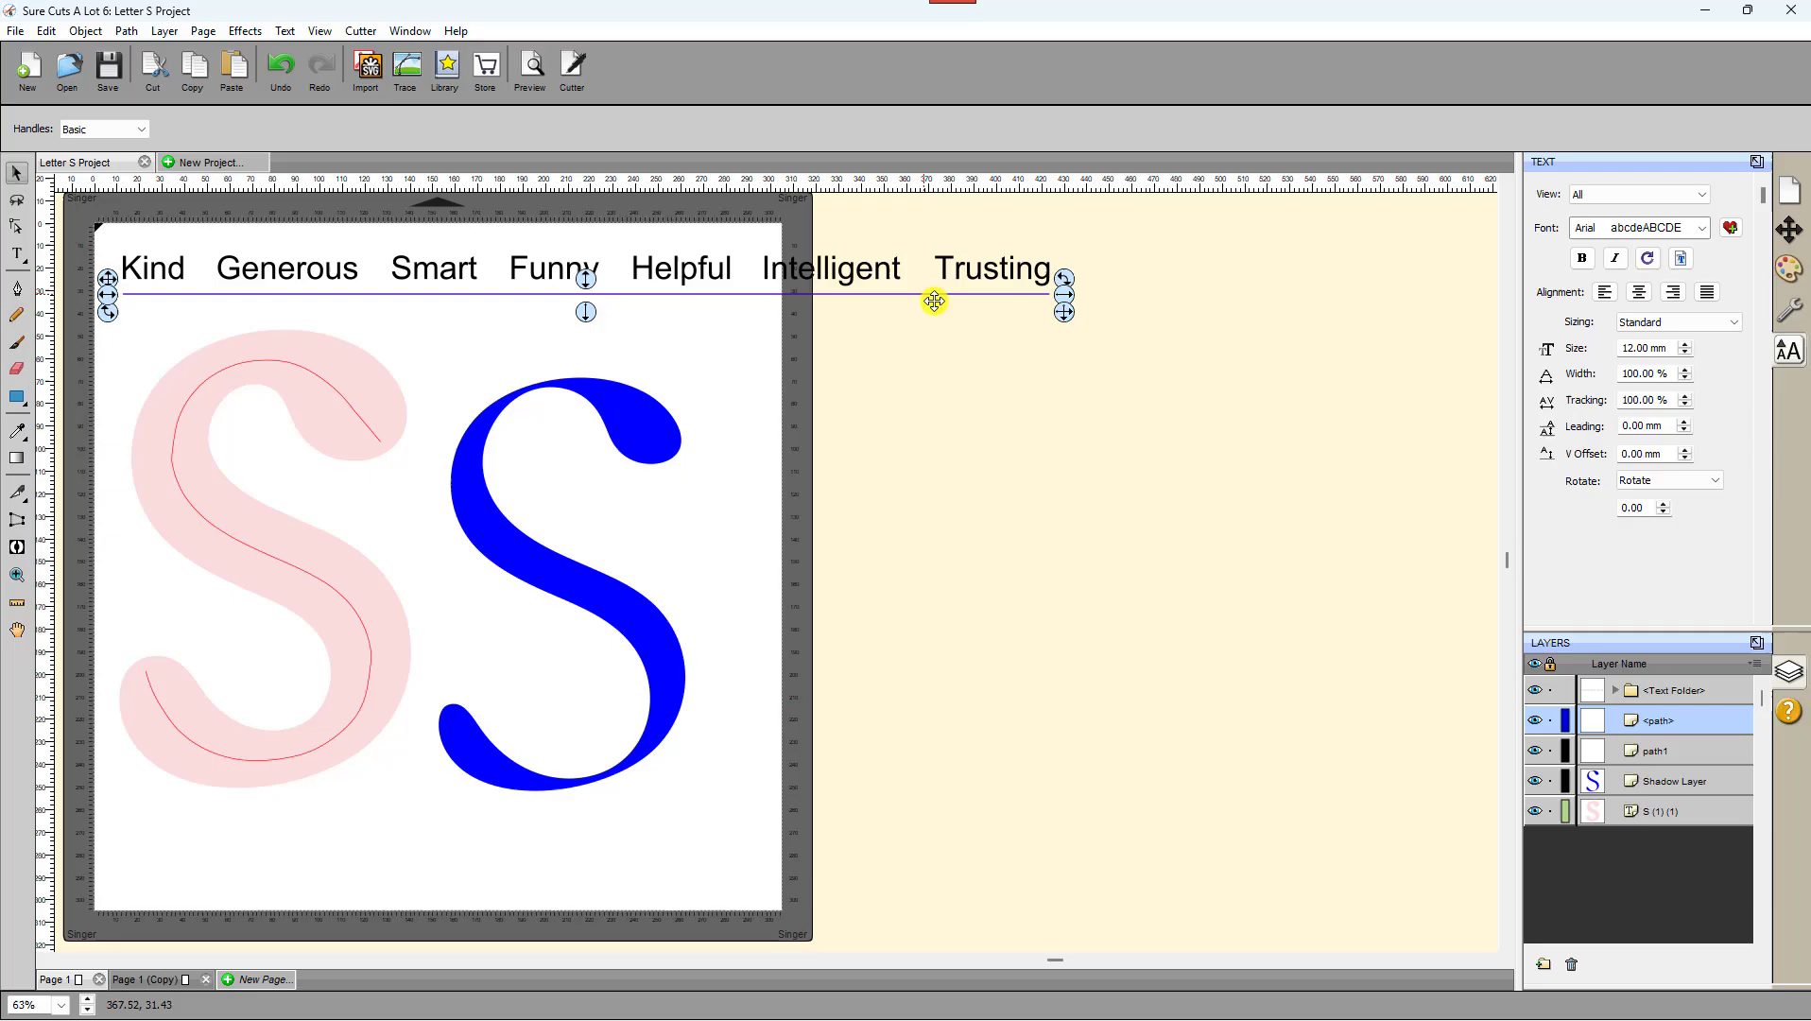
click(1571, 964)
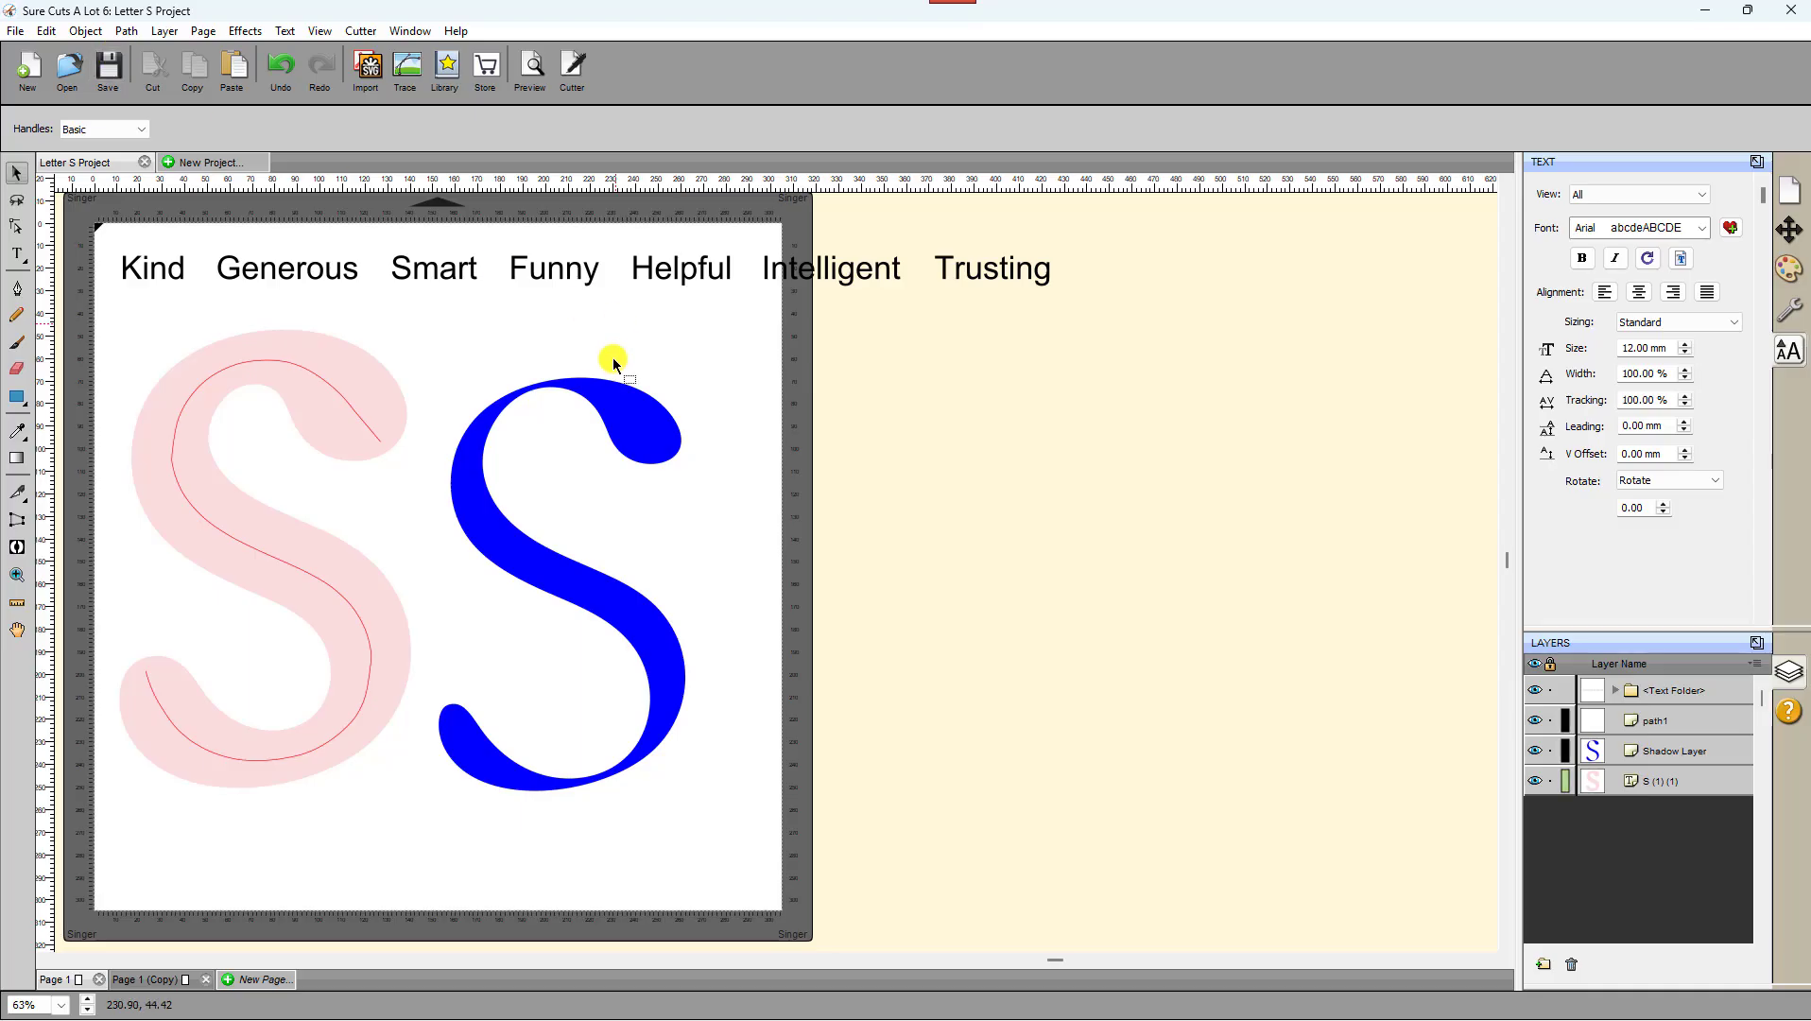
drag(645, 433, 1157, 418)
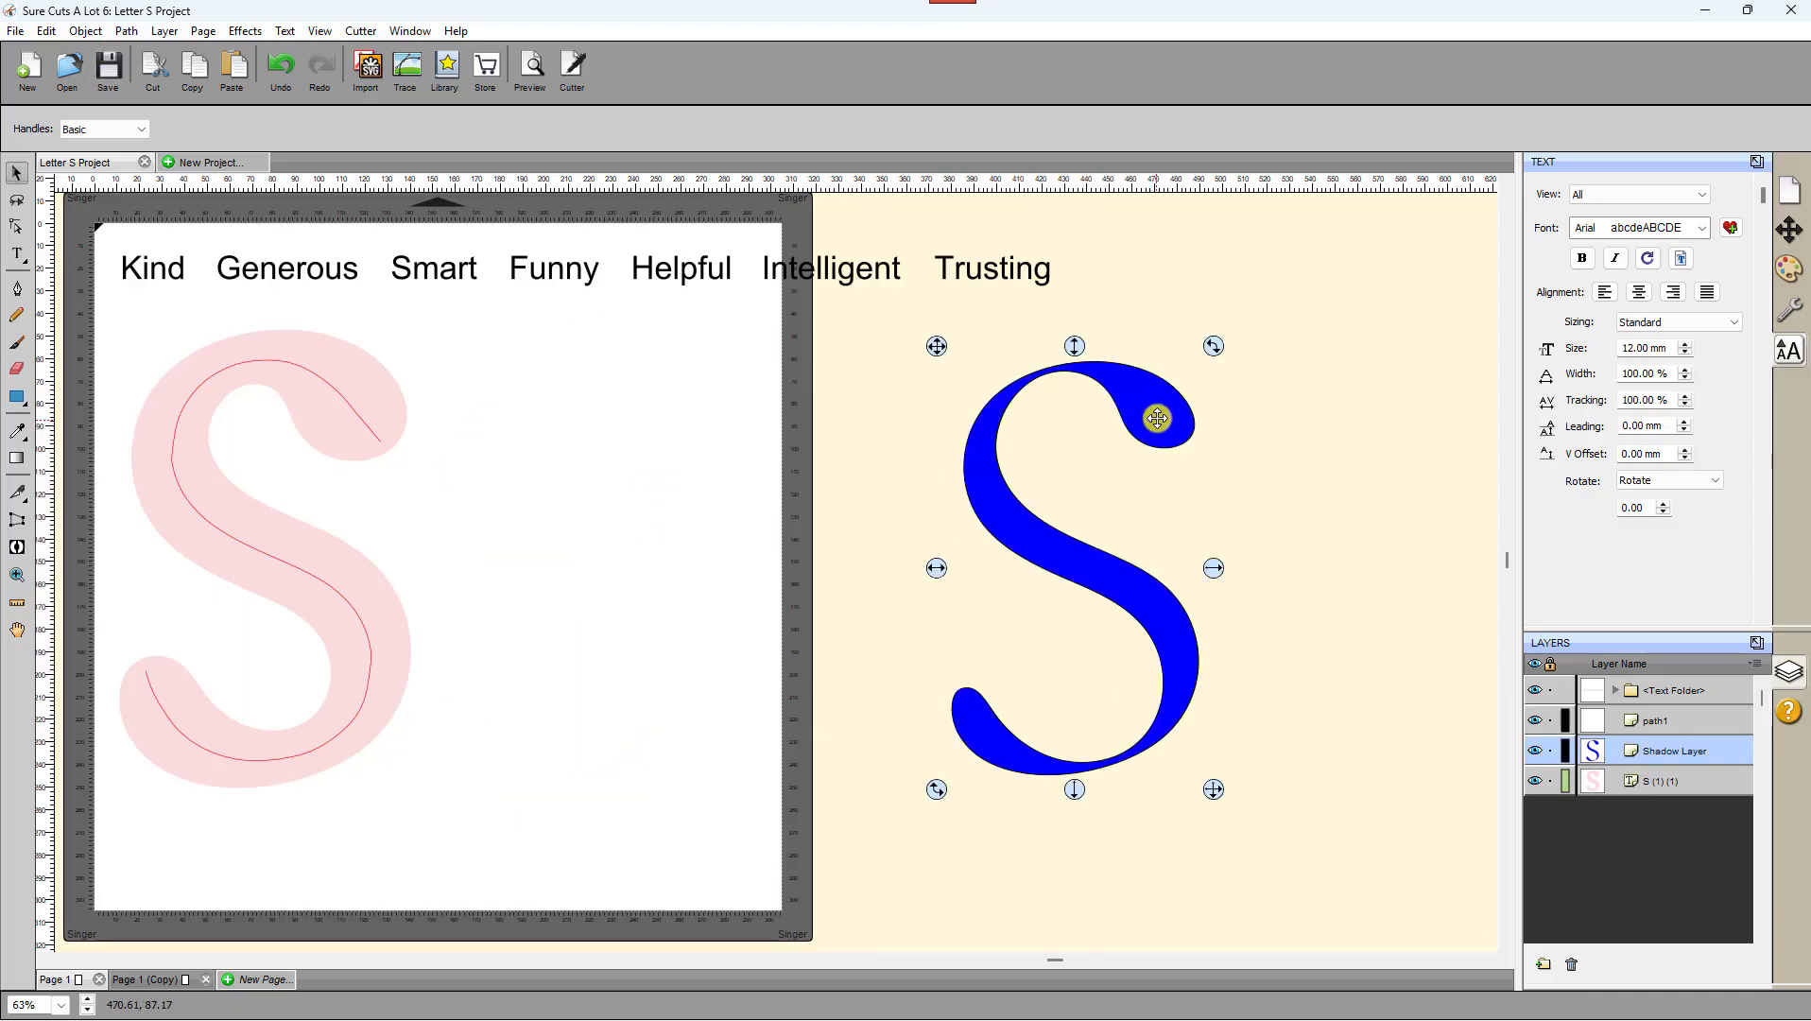
key(Delete)
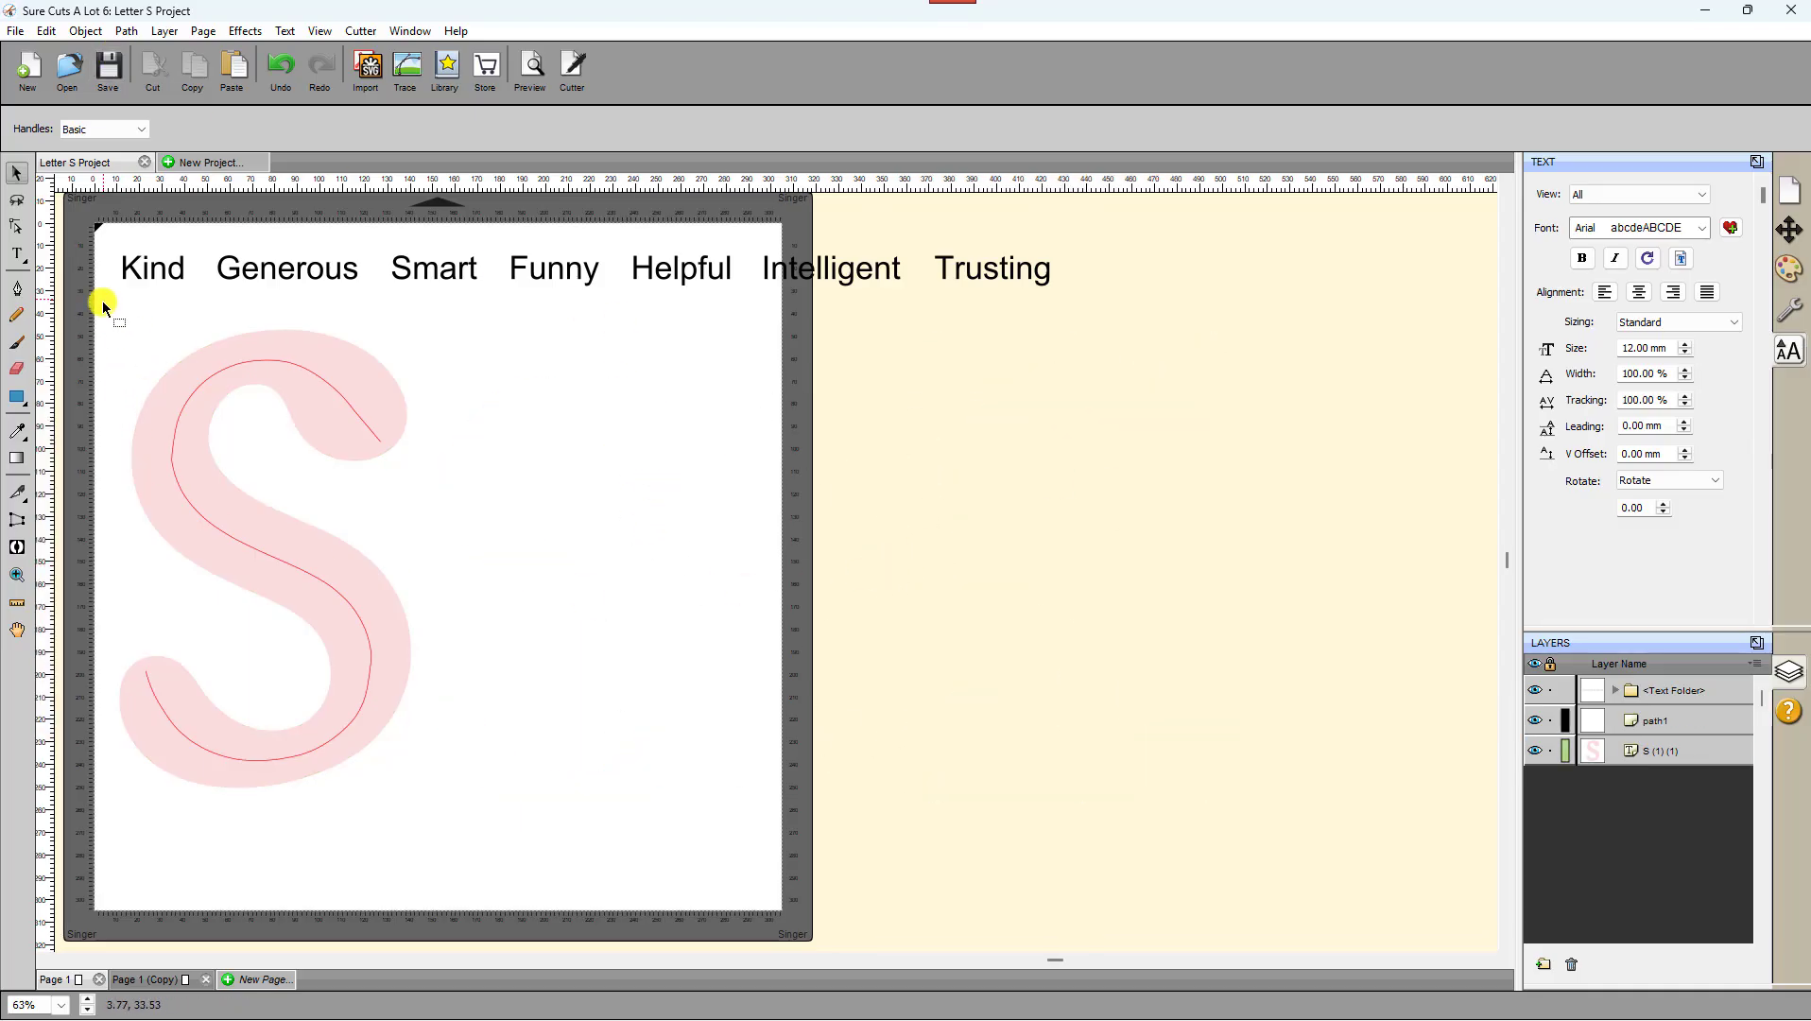
Step: Move the pink S and its centerline together towards the middle of the page, and hide the pink S layer
drag(104, 307, 544, 853)
drag(392, 634, 587, 628)
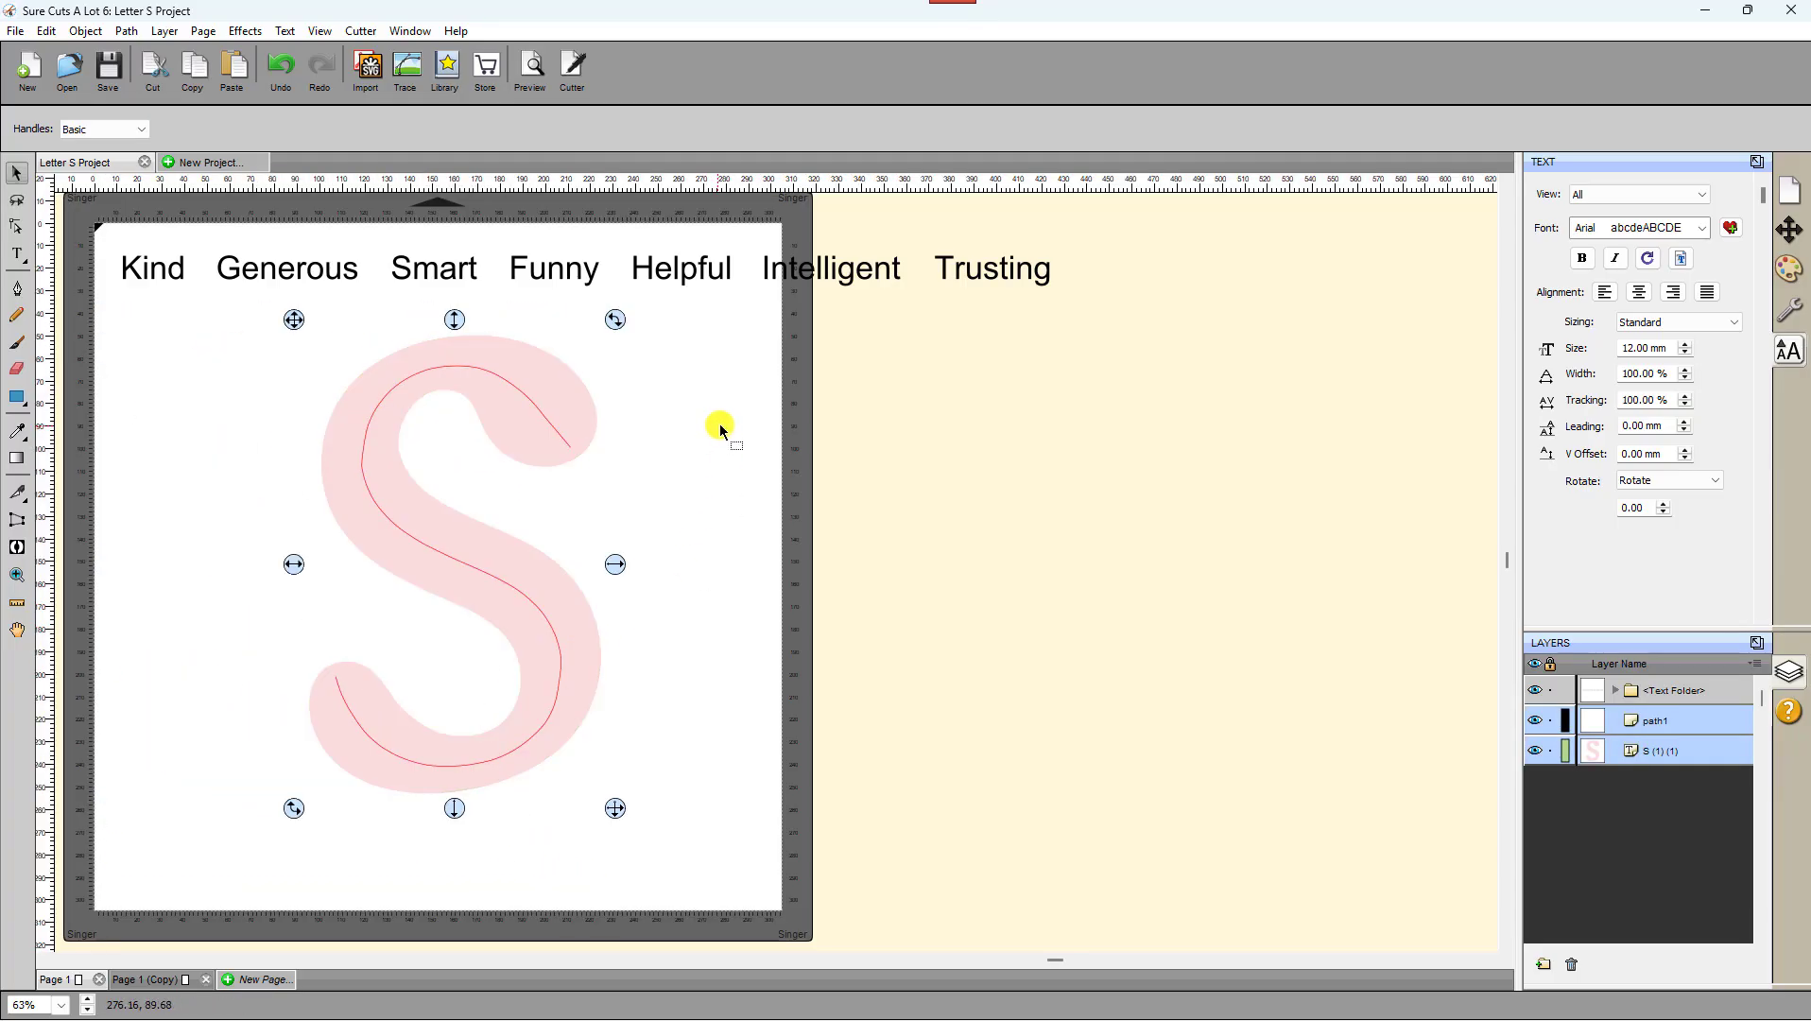
click(1536, 752)
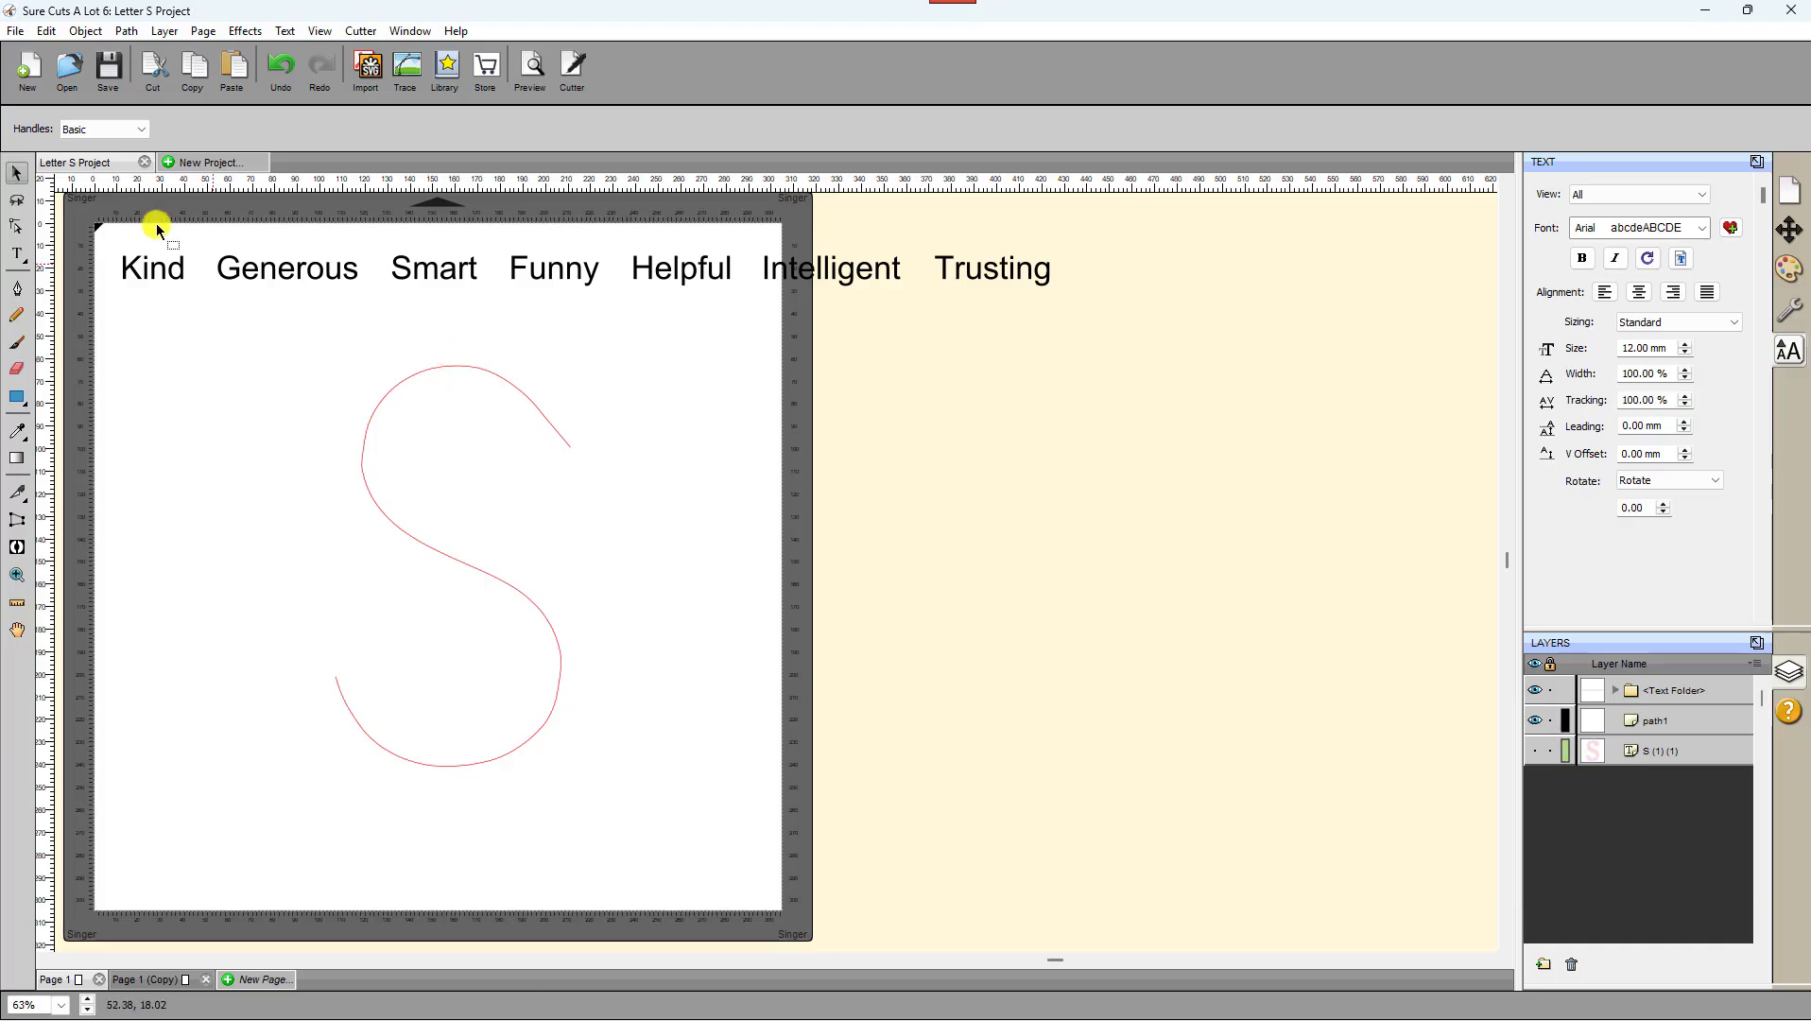
Step: Preview the words on the S centerline with Object On Path and Auto Preview, trying Reverse path order and switching it back off
drag(107, 230, 1261, 875)
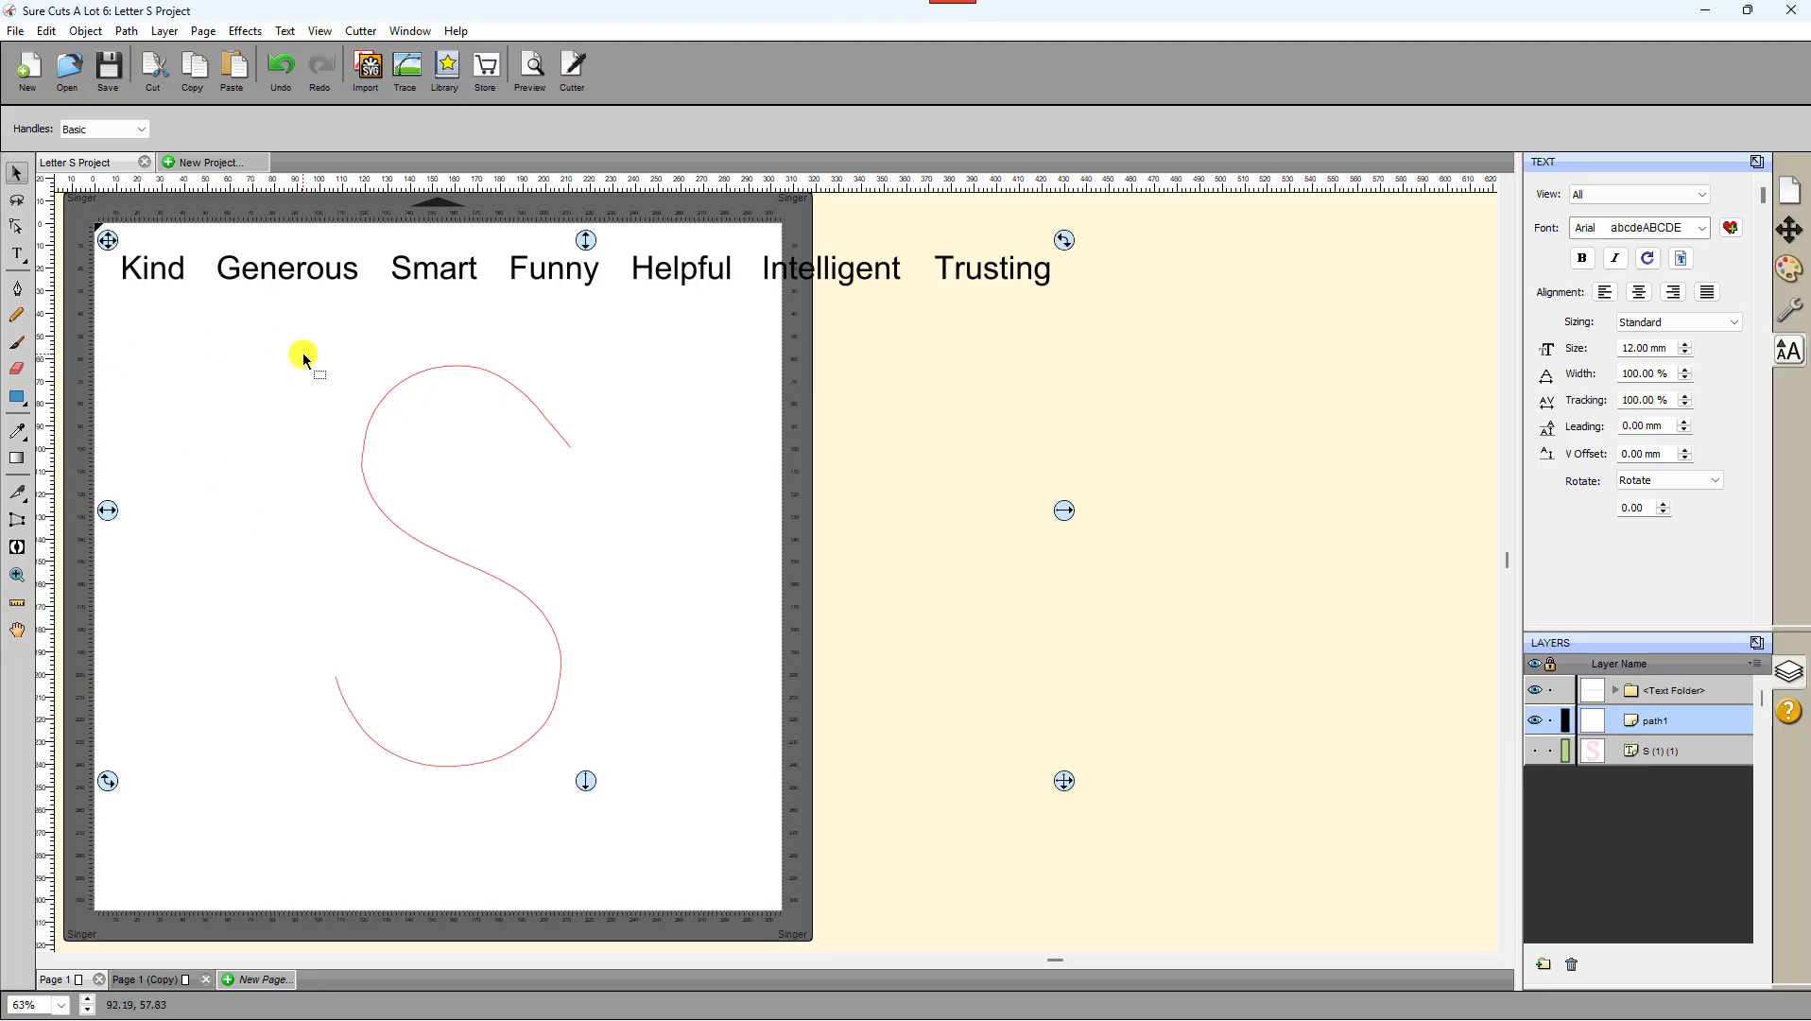
click(242, 31)
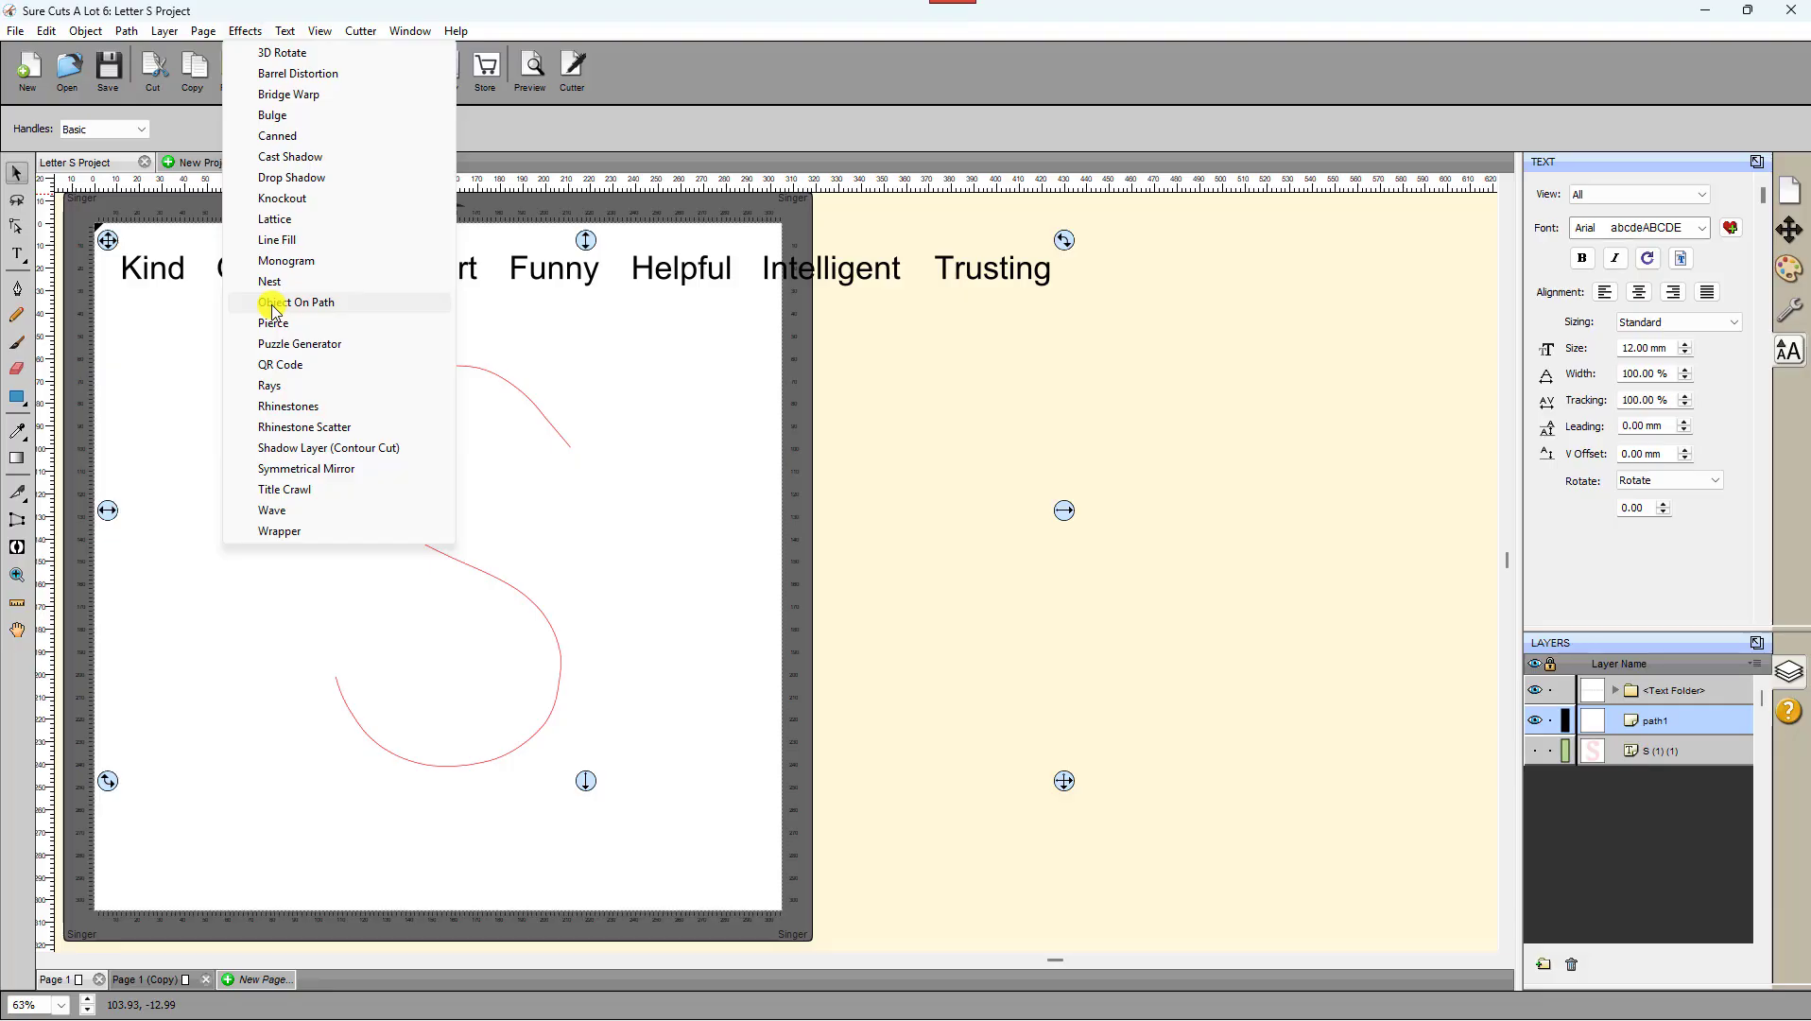
click(296, 303)
click(811, 665)
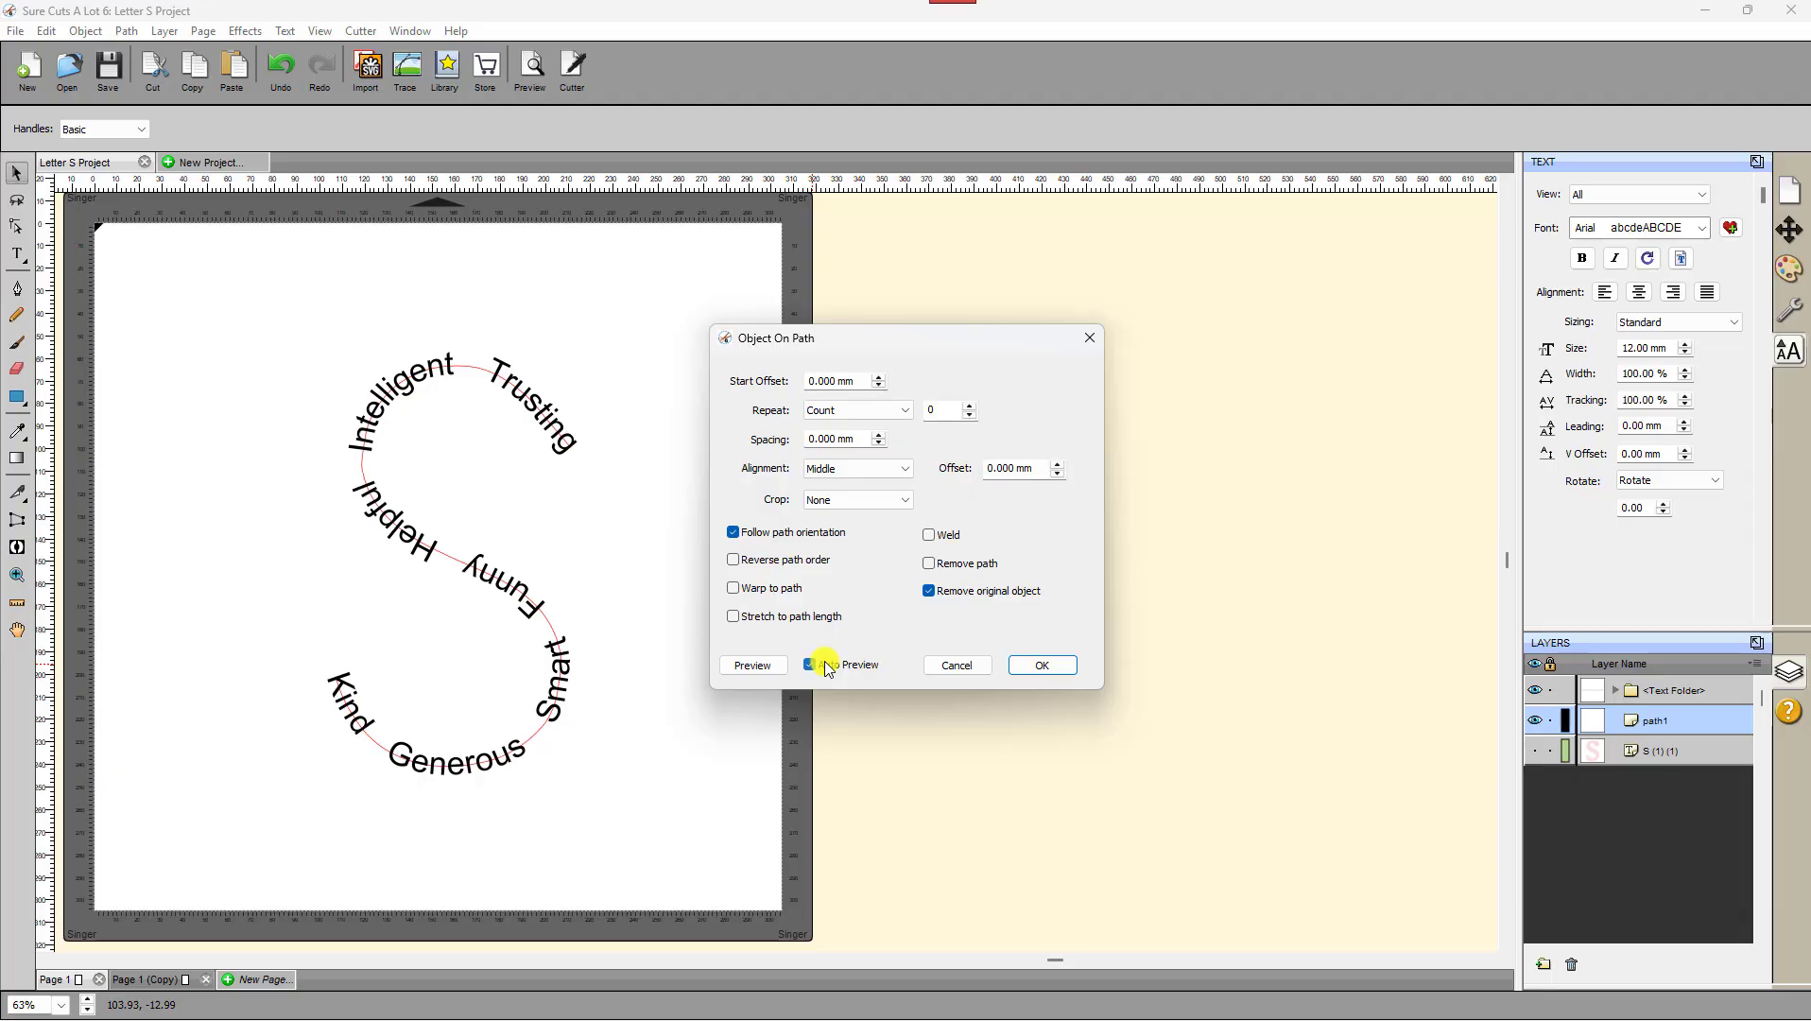
click(734, 562)
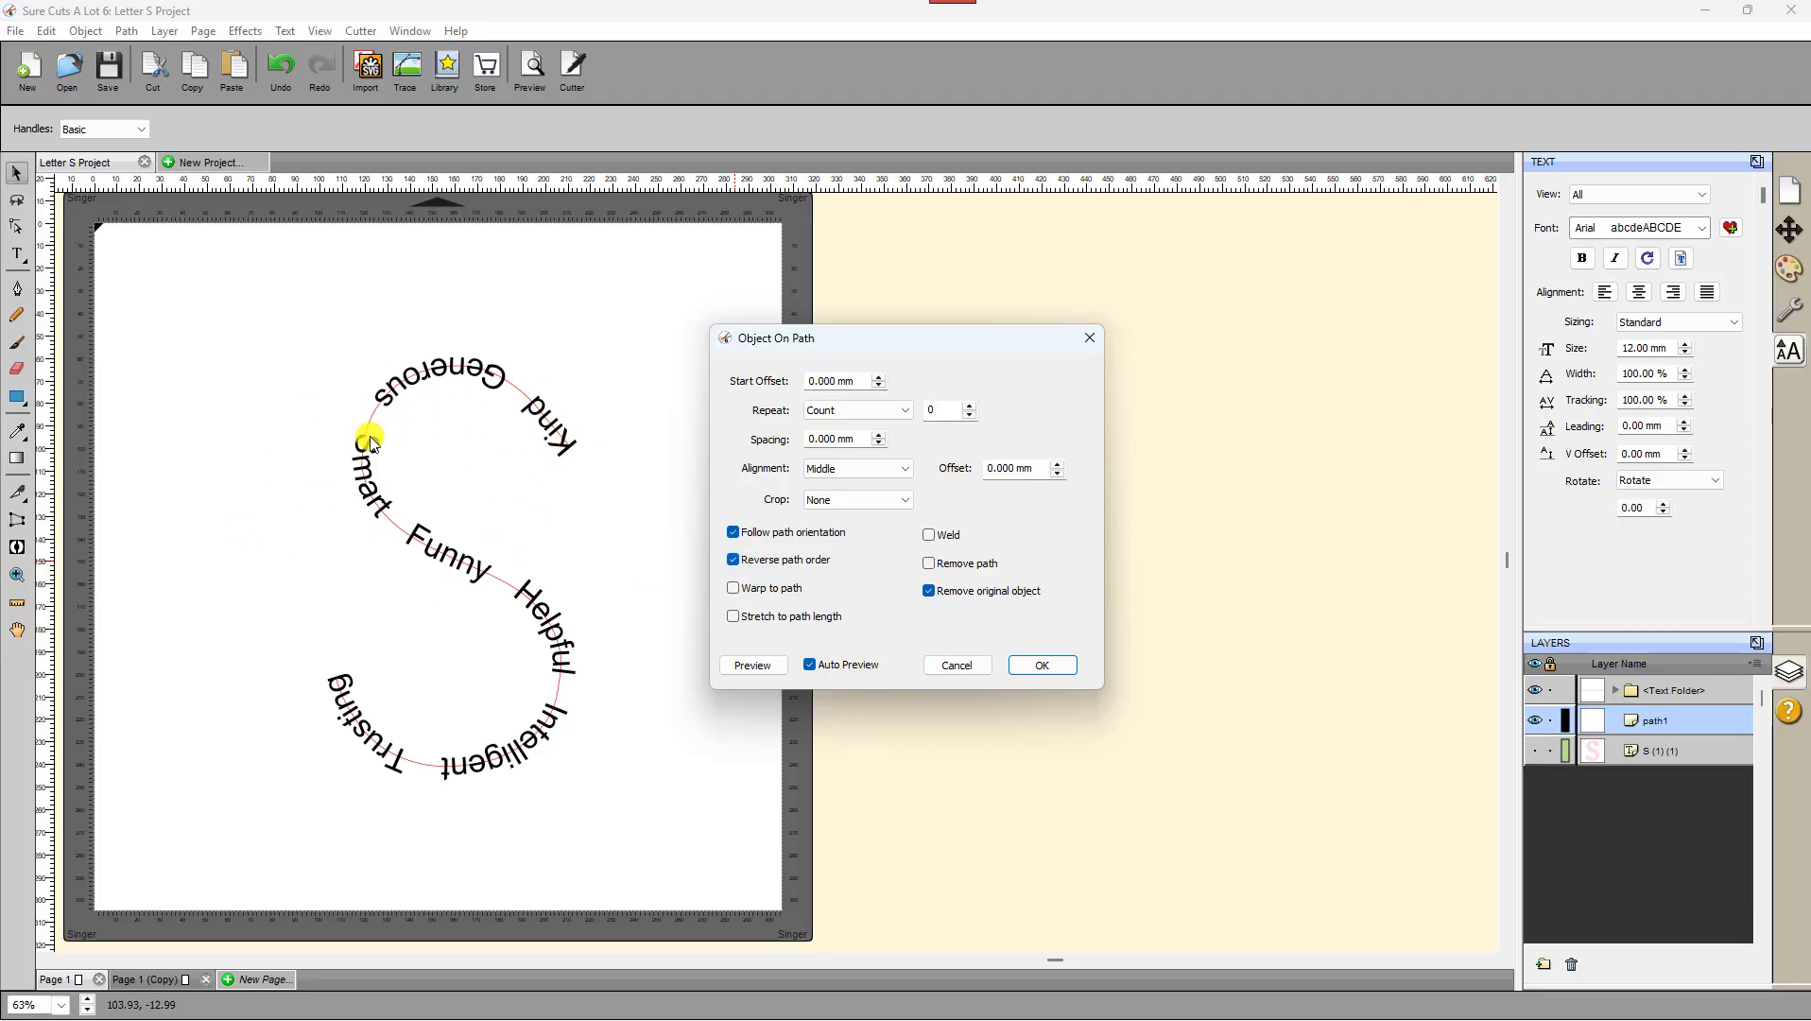
click(734, 560)
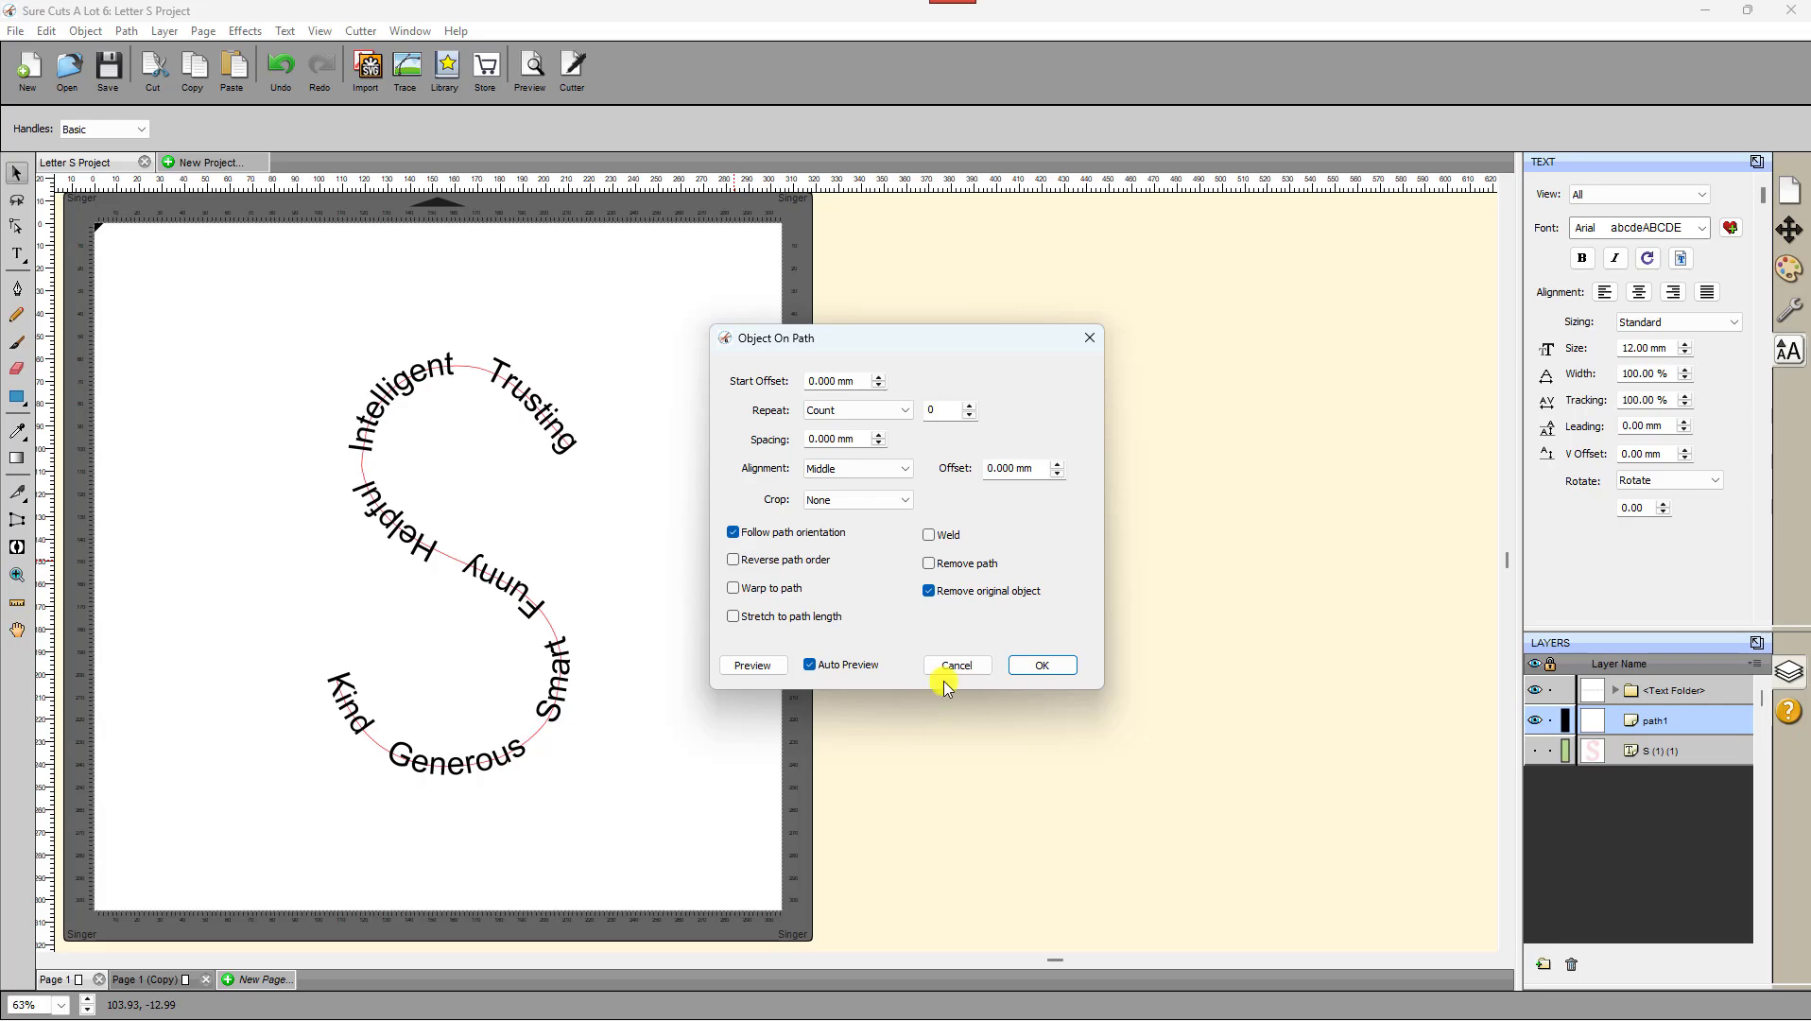
Step: Apply Object On Path with Remove path enabled, and show the pink S layer again
click(930, 563)
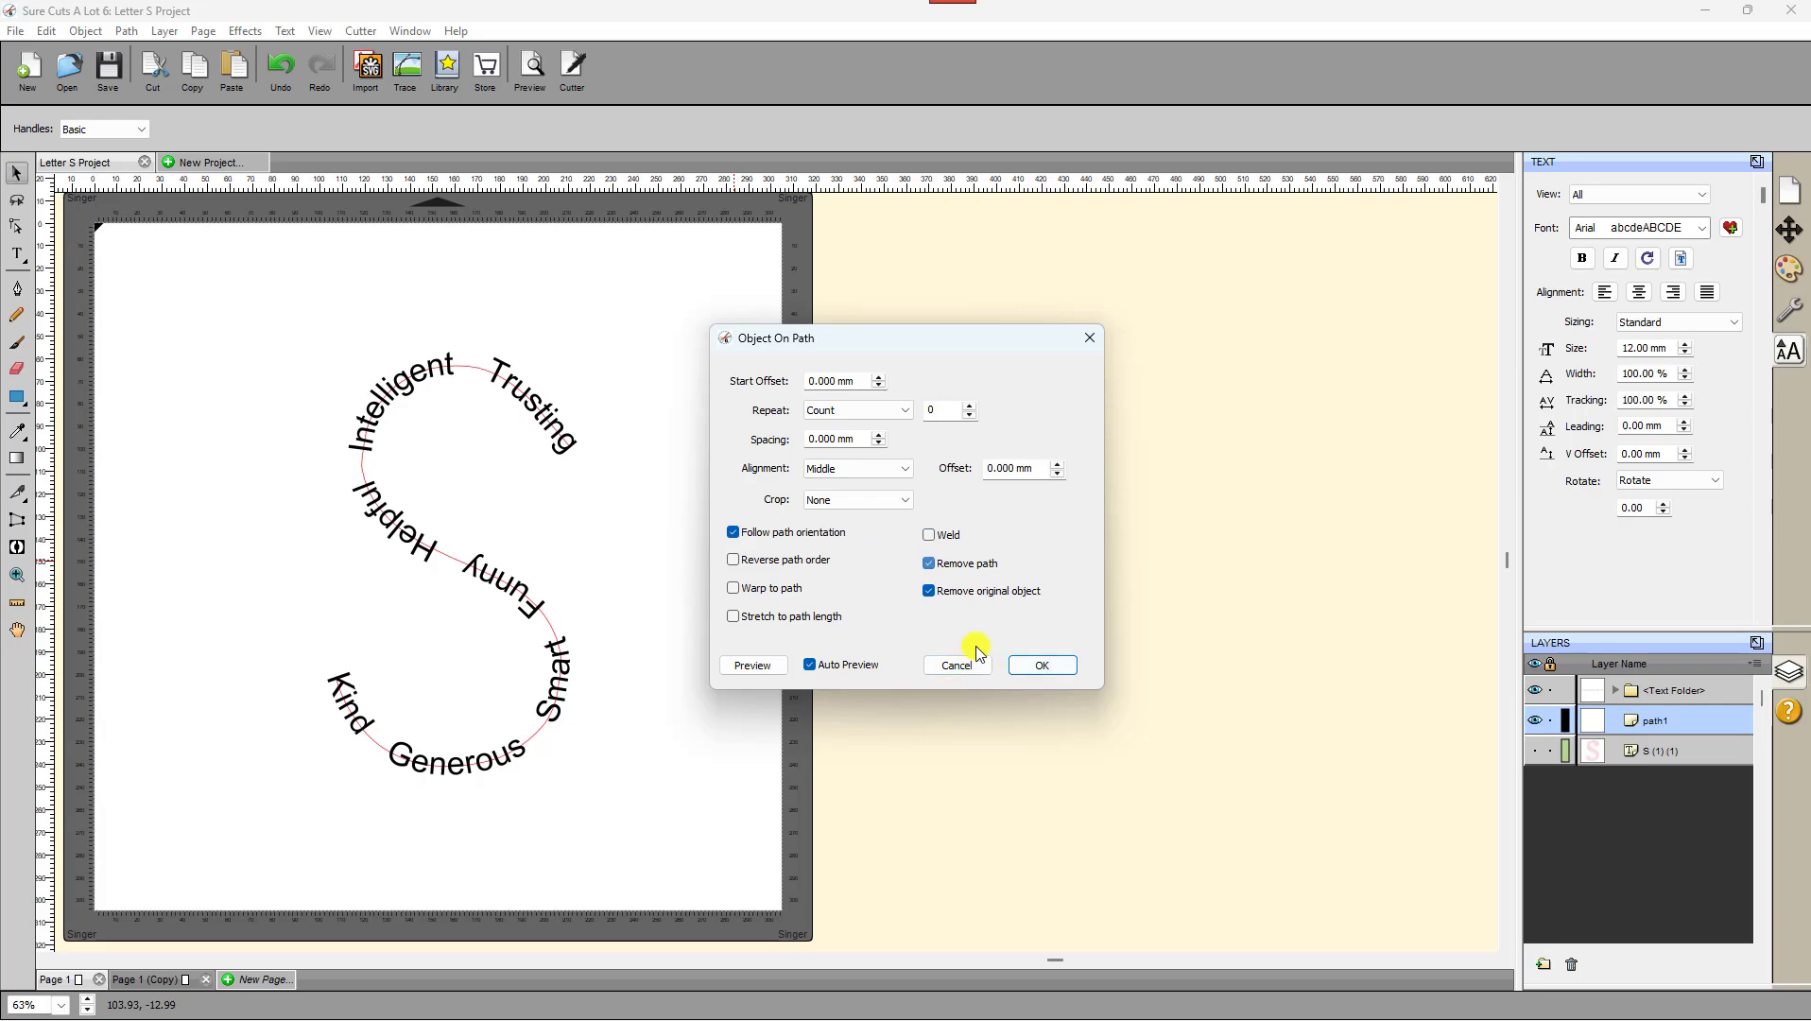
click(1044, 667)
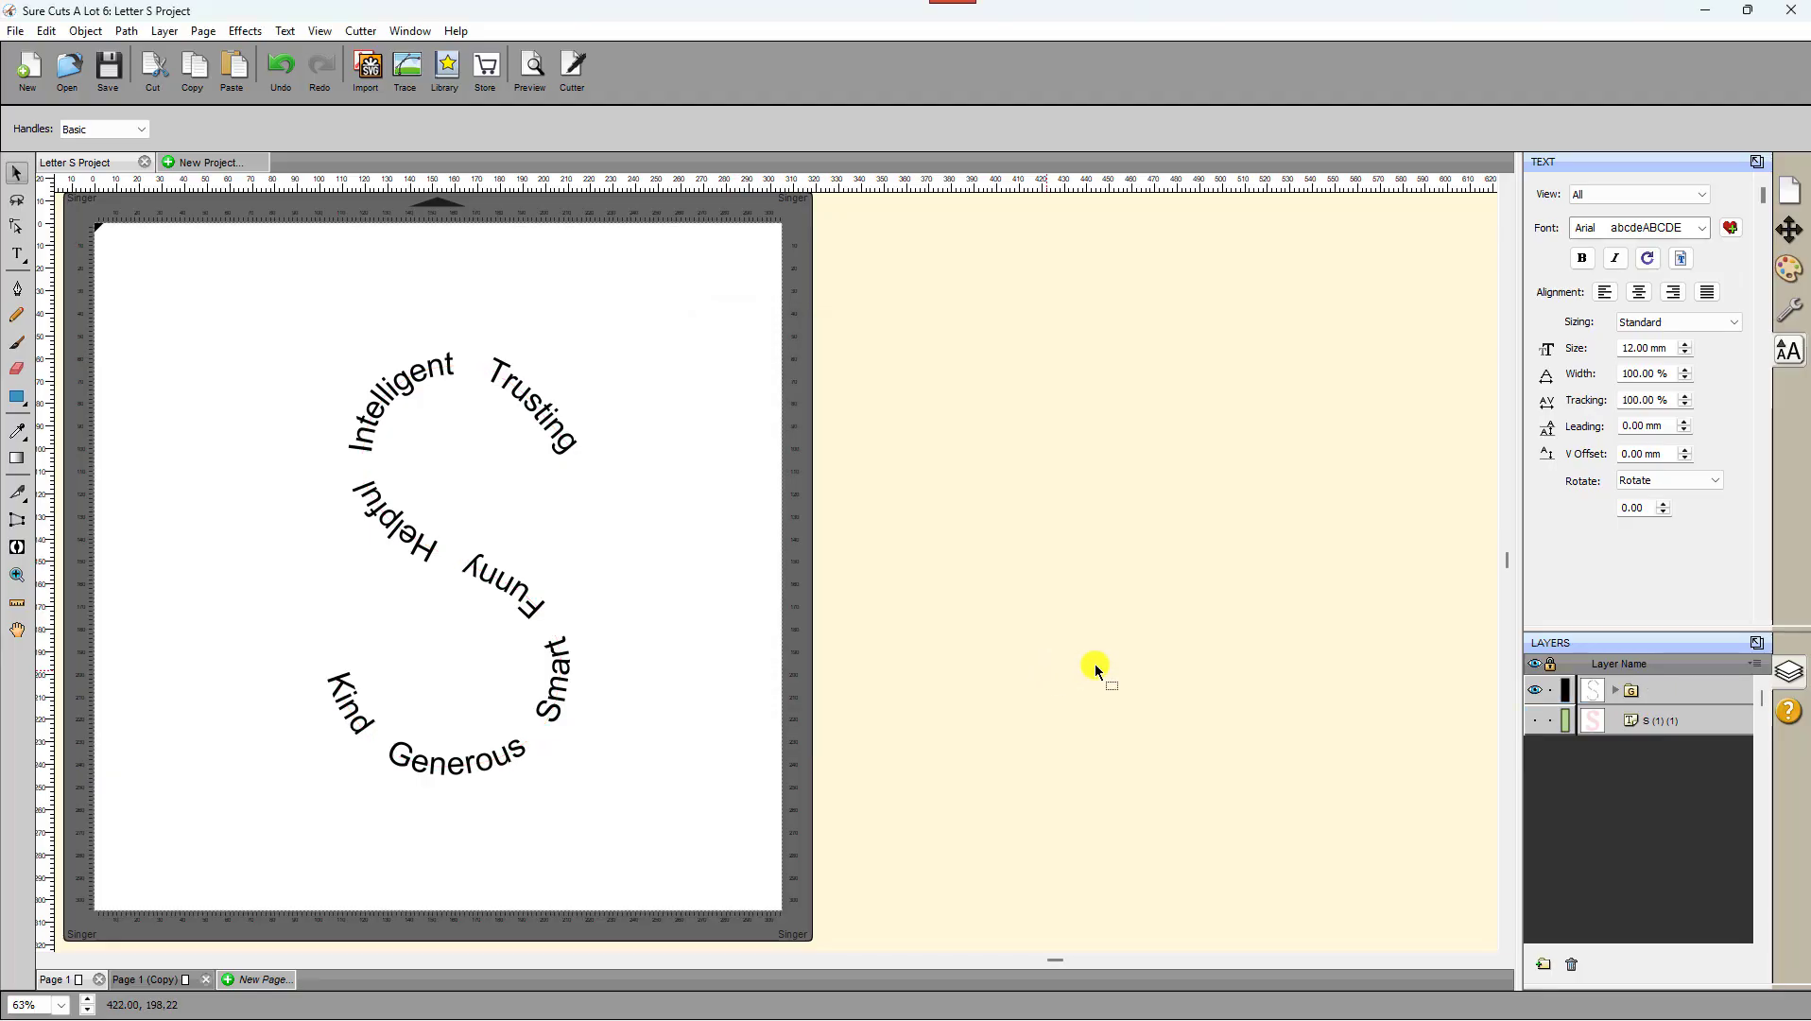
click(1537, 722)
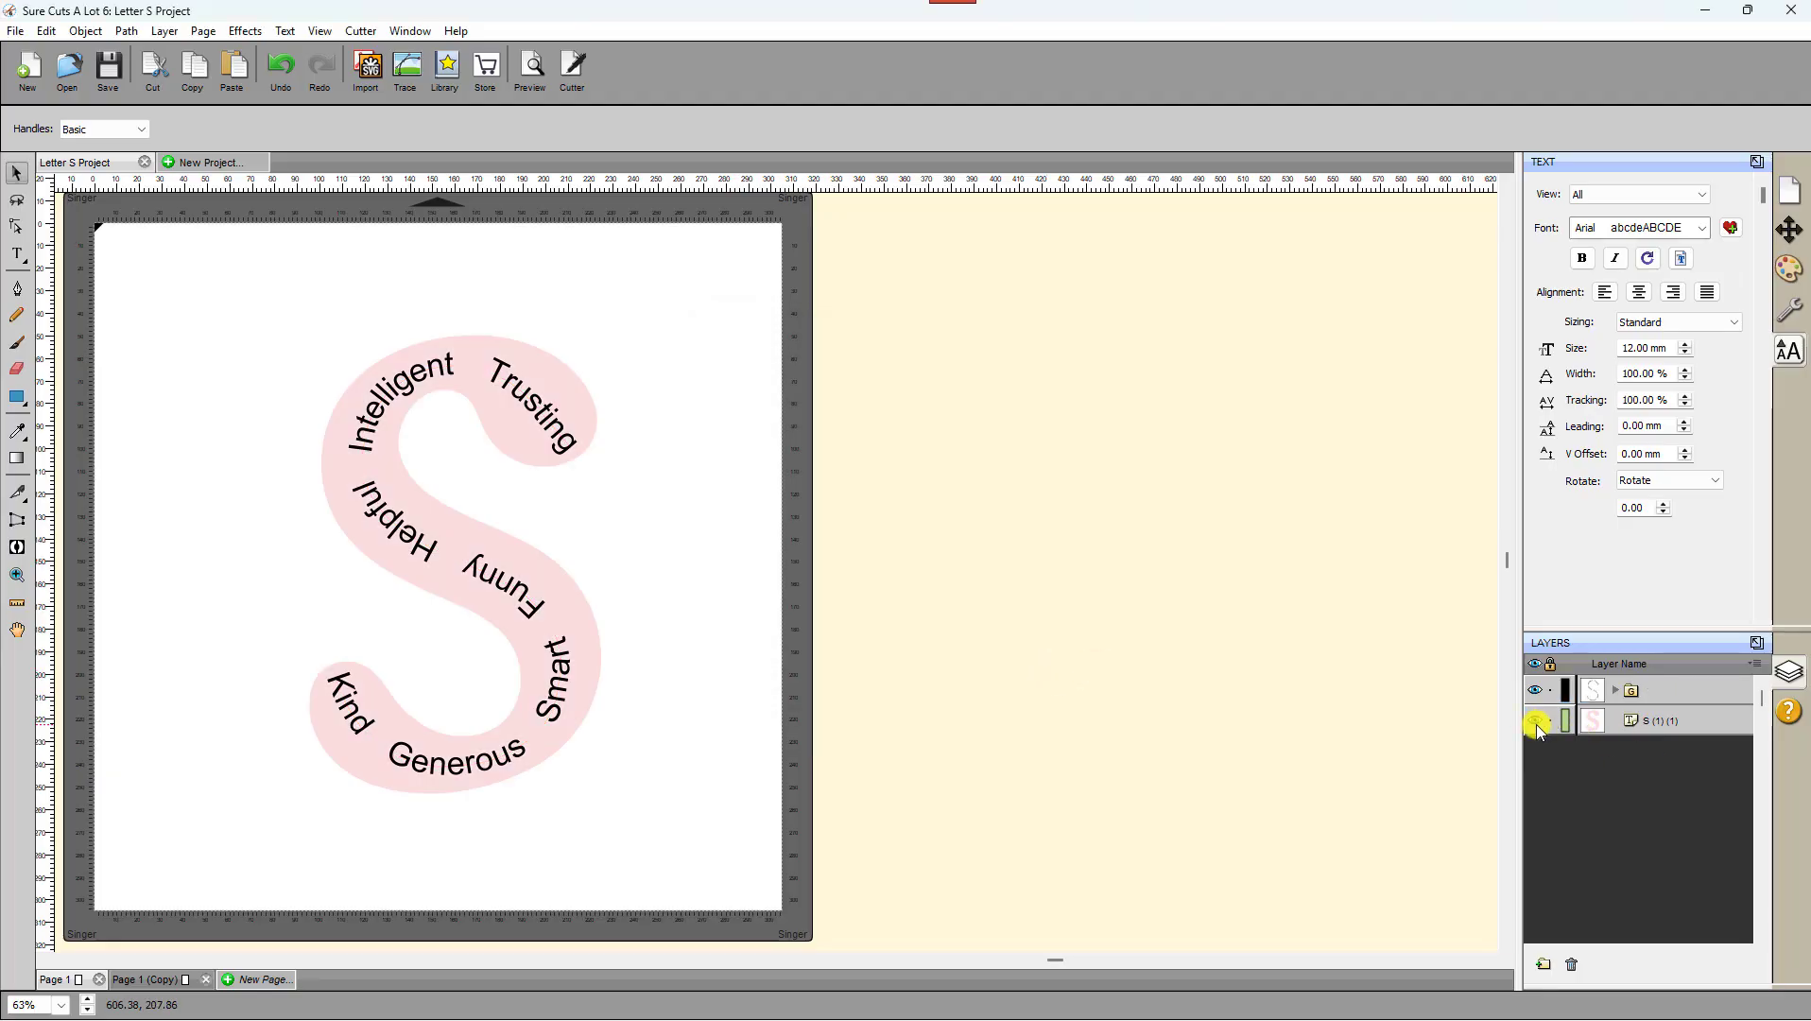